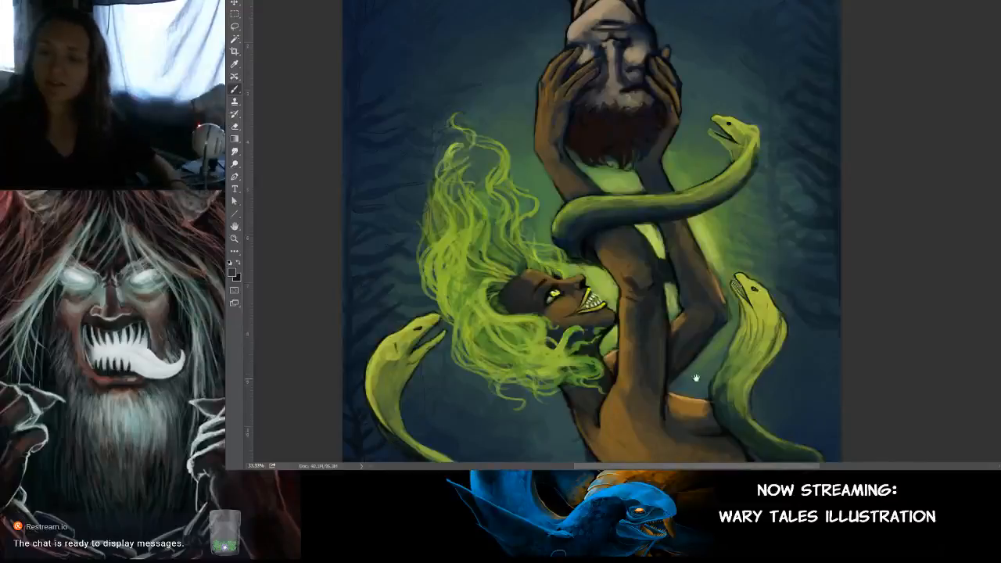
# Step: Examine the lower half of the painting and the green-haired figure's arched torso up close for areas needing refinement
pyautogui.moveTo(695, 380); pyautogui.dragTo(766, 267)
pyautogui.moveTo(765, 449)
pyautogui.mouseDown()
pyautogui.moveTo(783, 418)
pyautogui.moveTo(757, 255)
pyautogui.moveTo(749, 286)
pyautogui.moveTo(755, 306)
pyautogui.moveTo(775, 286)
pyautogui.moveTo(754, 295)
pyautogui.moveTo(772, 193)
pyautogui.mouseUp()
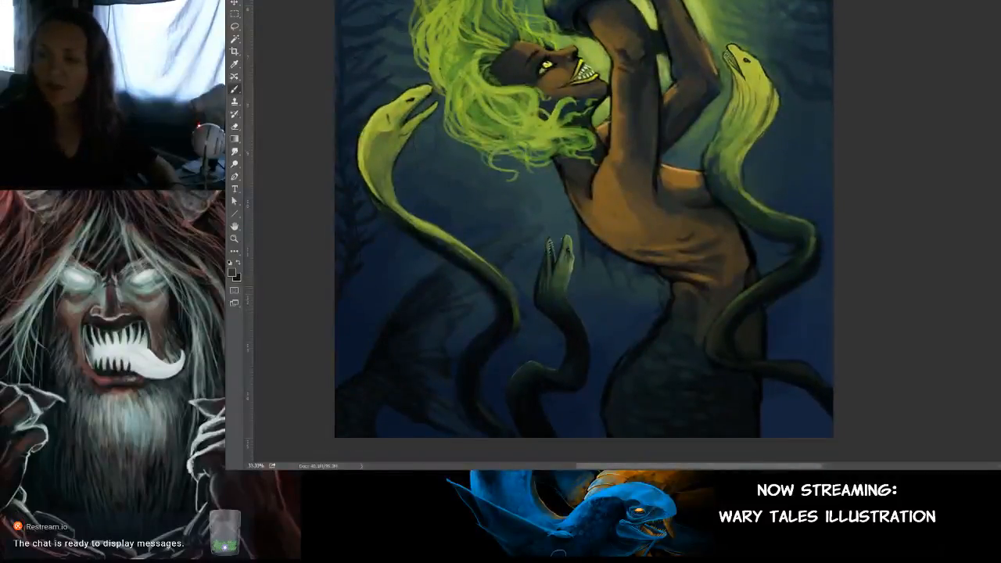
pyautogui.hotkey('ctrl', ',')
pyautogui.hotkey('ctrl', ',')
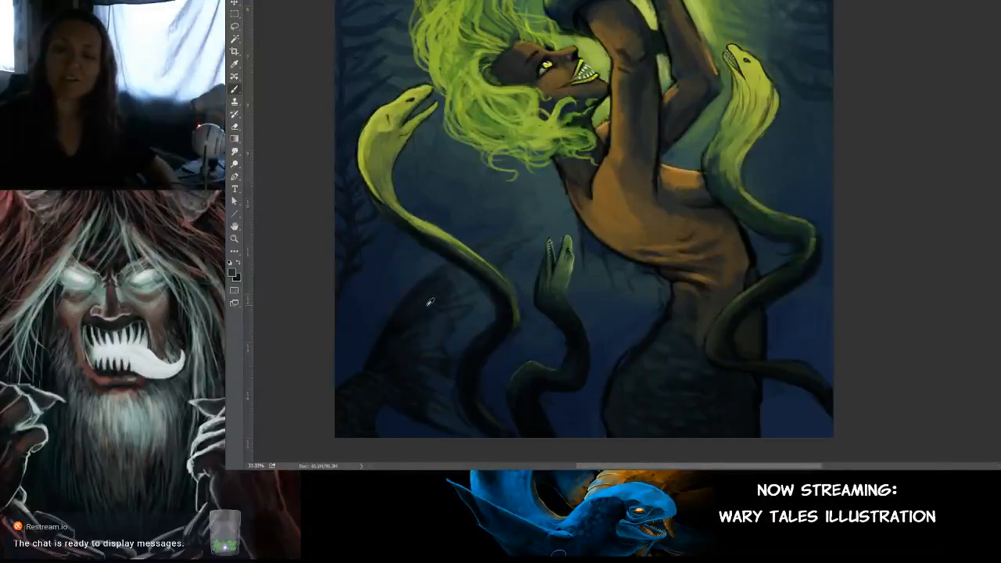
pyautogui.scroll(1, 618, 282)
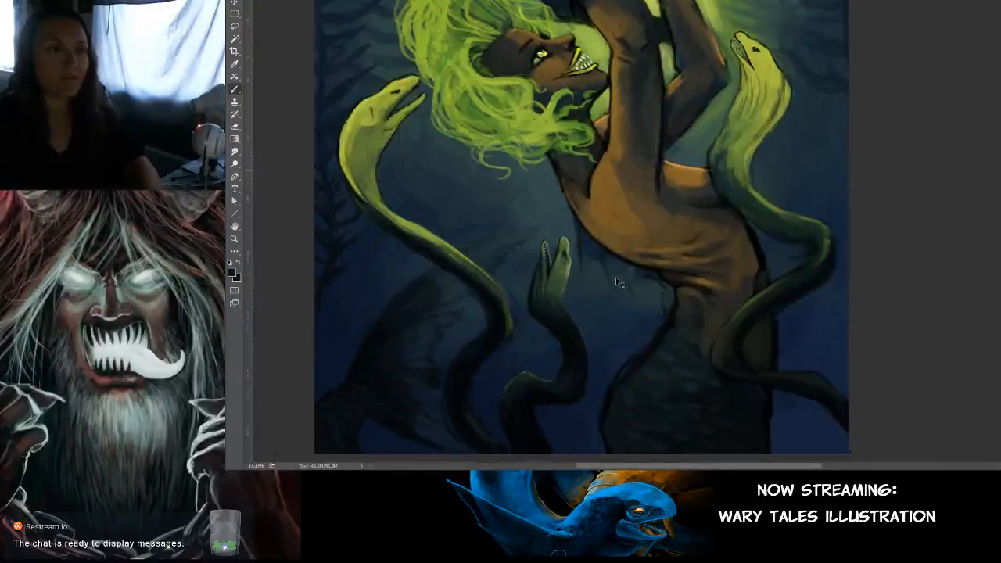
pyautogui.scroll(3, 617, 282)
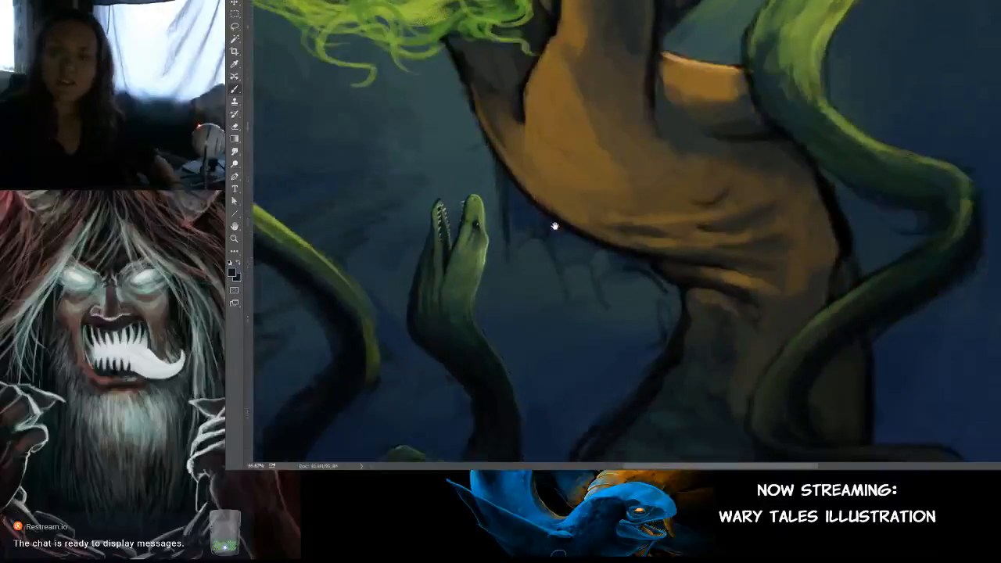
pyautogui.moveTo(555, 226); pyautogui.dragTo(536, 212)
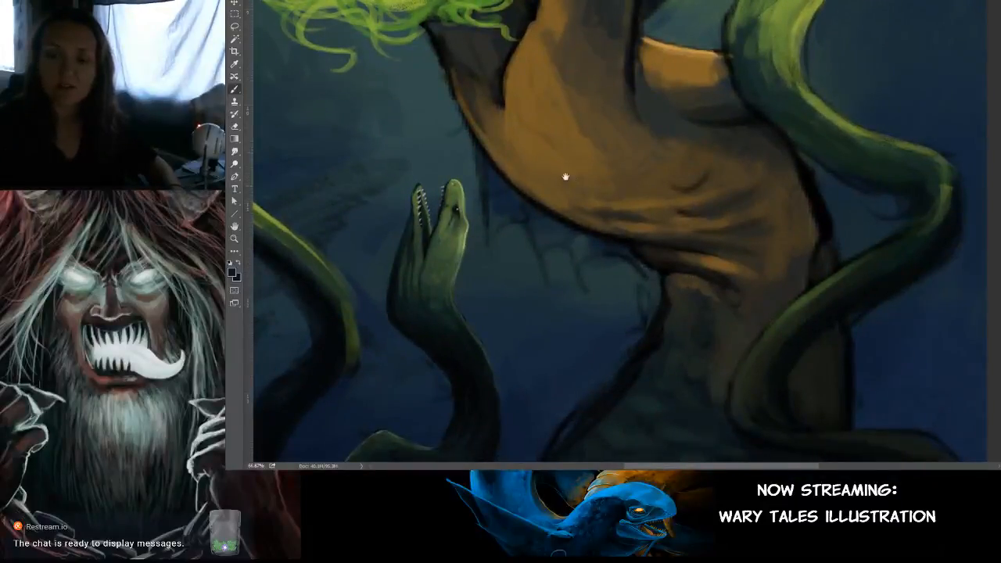
pyautogui.moveTo(563, 172)
pyautogui.mouseDown()
pyautogui.moveTo(571, 170)
pyautogui.moveTo(544, 188)
pyautogui.mouseUp()
pyautogui.moveTo(534, 119); pyautogui.dragTo(577, 217)
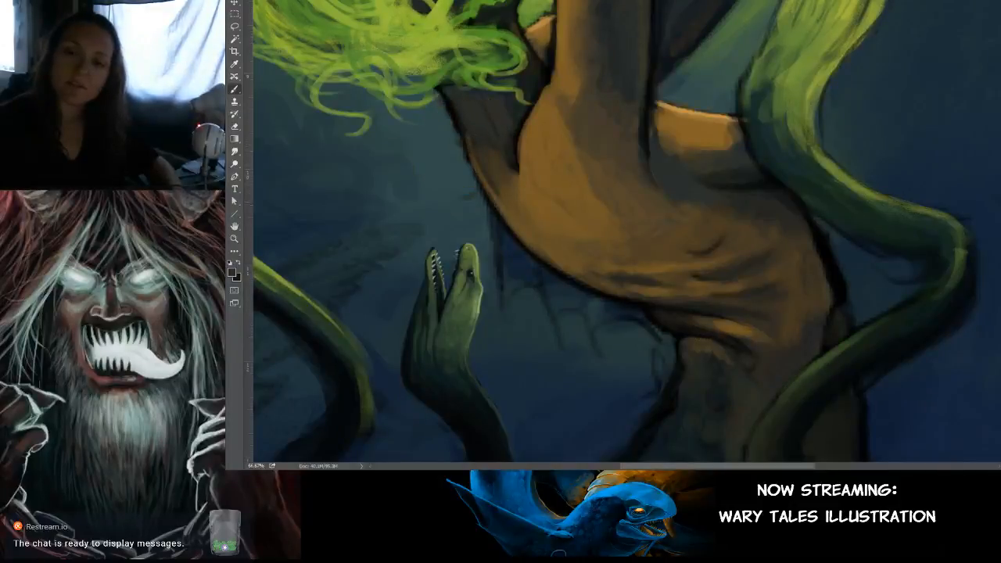
# Step: Strengthen the dark contour along the outer curve of the figure's arched torso, from the upper arm to the waist, with a sampled dark color
pyautogui.keyDown('alt'); pyautogui.click(512, 205); pyautogui.keyUp('alt')
pyautogui.moveTo(596, 277); pyautogui.dragTo(547, 238)
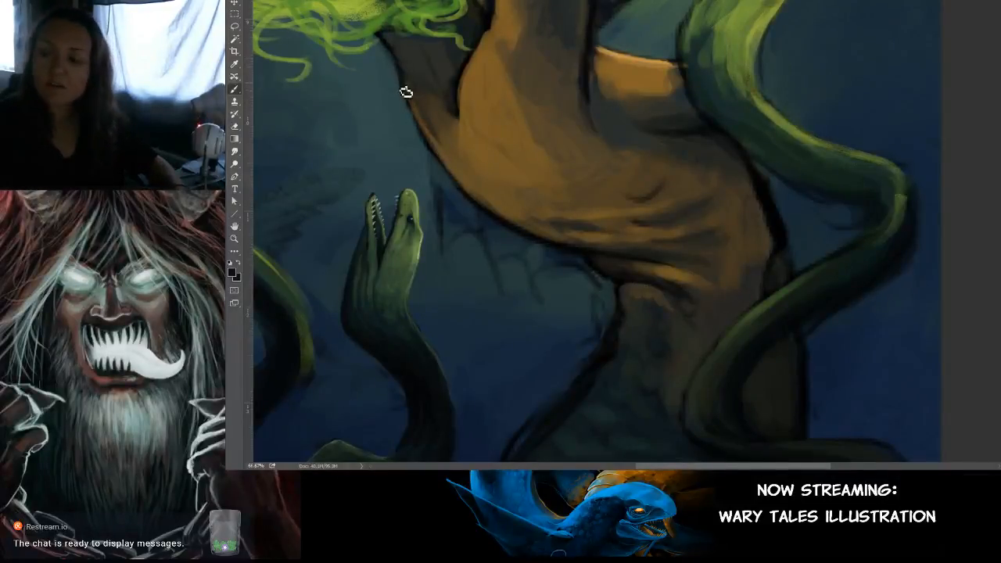
pyautogui.moveTo(405, 75)
pyautogui.mouseDown()
pyautogui.moveTo(419, 134)
pyautogui.moveTo(445, 166)
pyautogui.mouseUp()
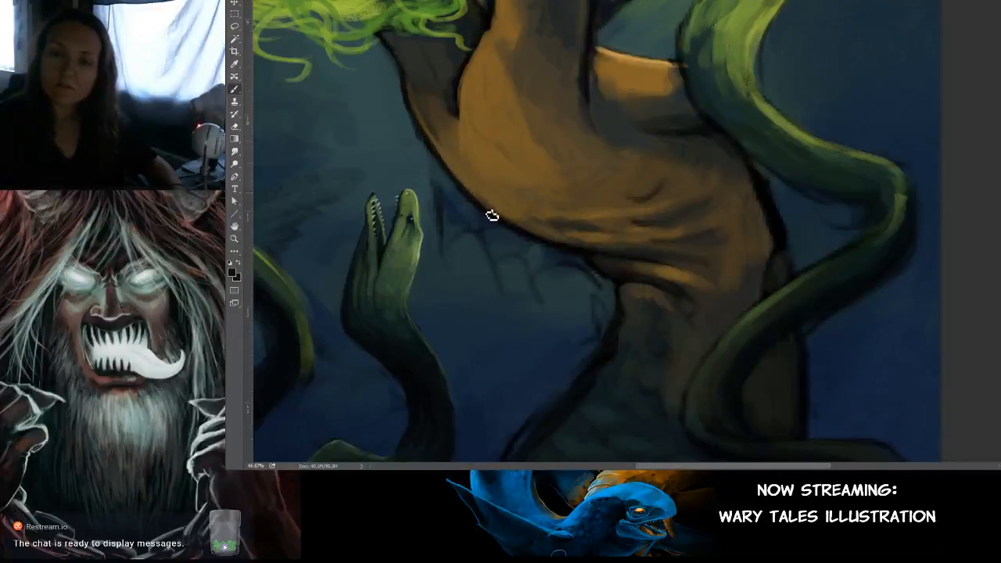
pyautogui.moveTo(502, 154); pyautogui.dragTo(475, 102)
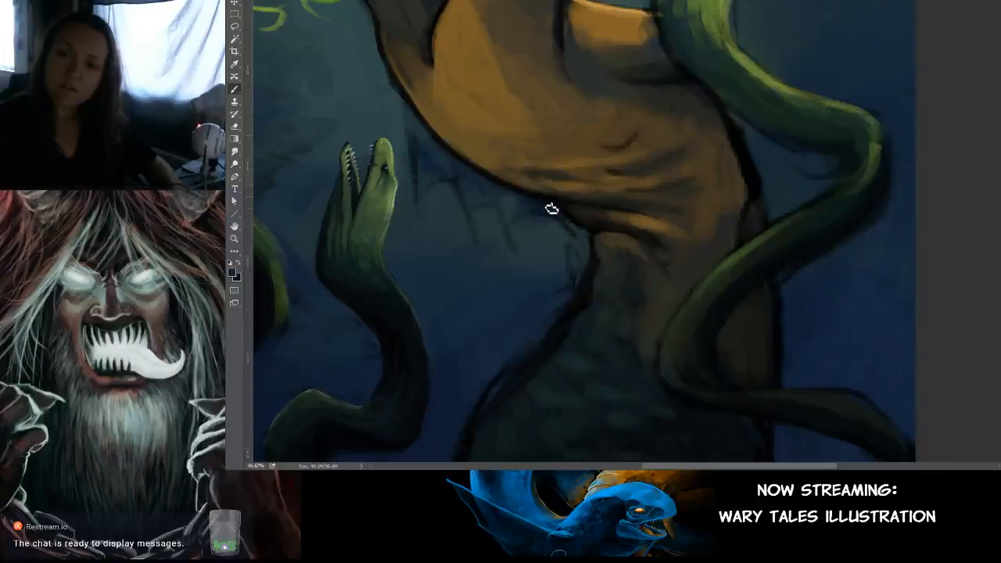
pyautogui.moveTo(498, 109)
pyautogui.mouseDown()
pyautogui.moveTo(614, 235)
pyautogui.moveTo(602, 219)
pyautogui.mouseUp()
# Step: Paint sampled green over the rough dark edge above the figure's nose, between her hair and raised arm
pyautogui.moveTo(566, 191); pyautogui.dragTo(695, 179)
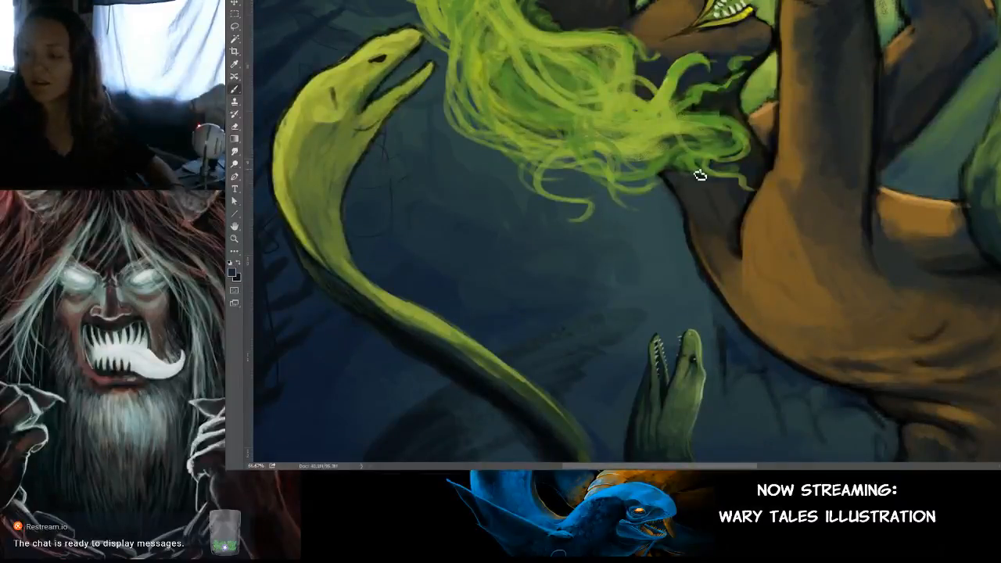
pyautogui.moveTo(677, 173); pyautogui.dragTo(718, 308)
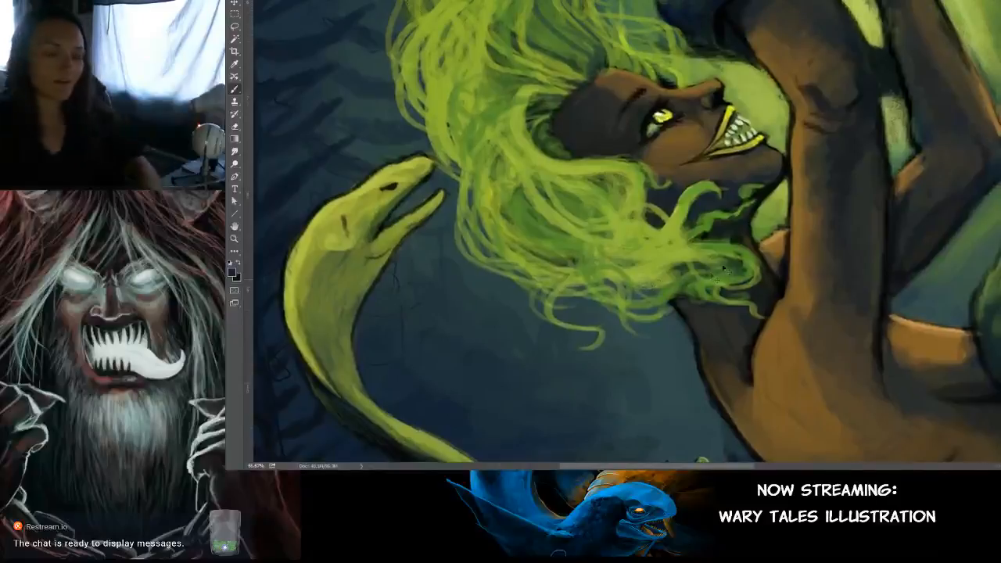
pyautogui.hotkey('ctrl', '-')
pyautogui.moveTo(793, 224); pyautogui.dragTo(726, 219)
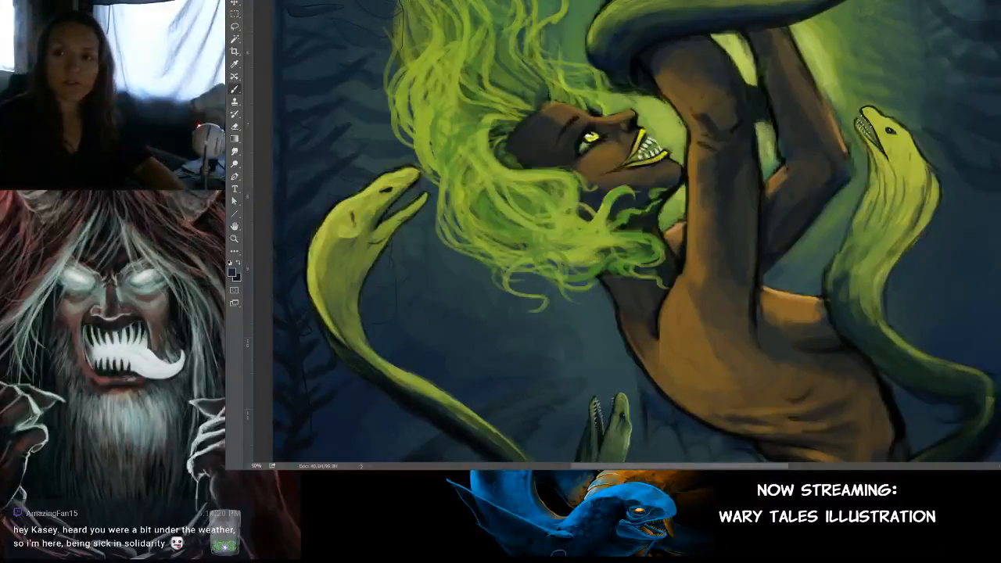
pyautogui.moveTo(639, 106); pyautogui.dragTo(642, 137)
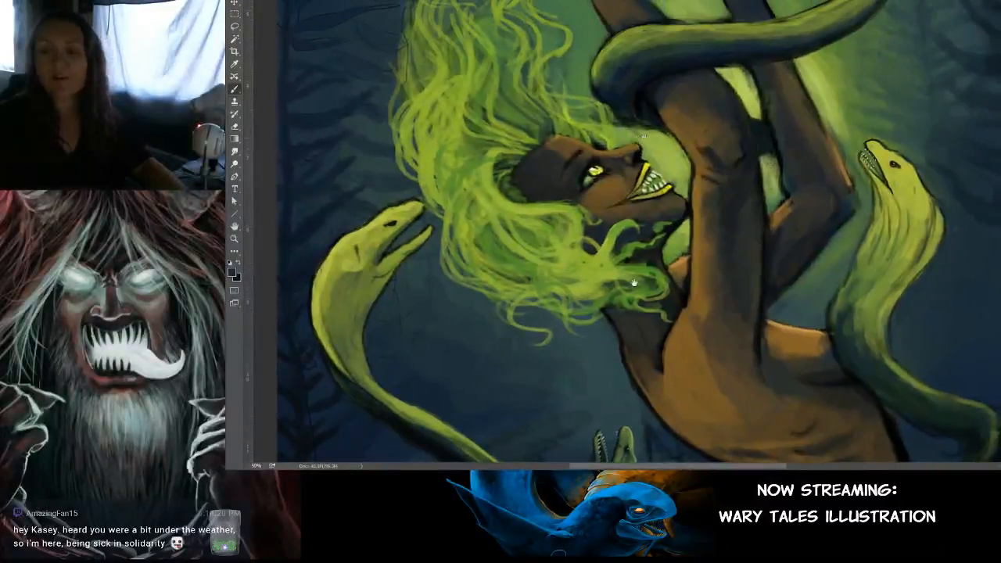
pyautogui.scroll(2, 643, 185)
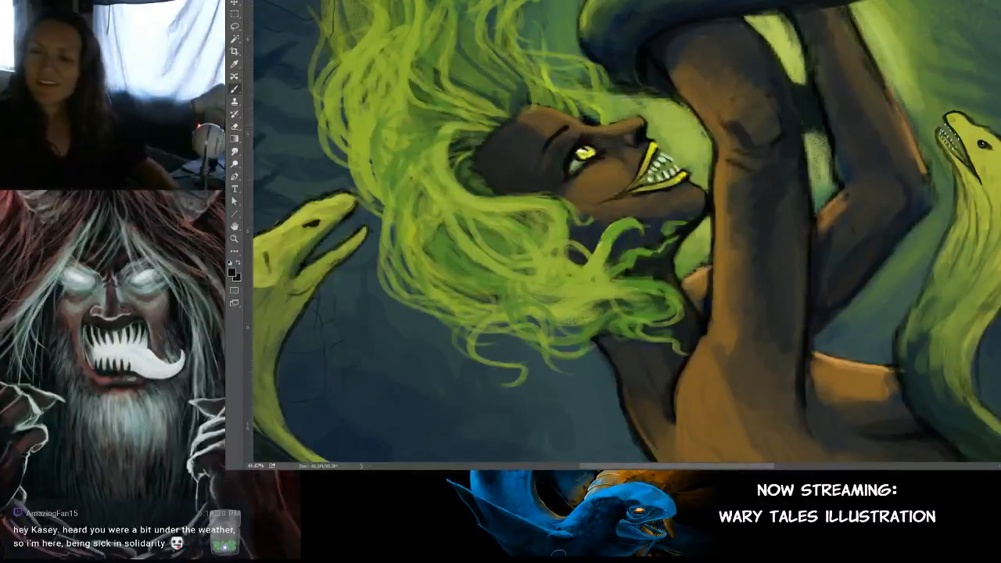
pyautogui.hotkey('ctrl', '+')
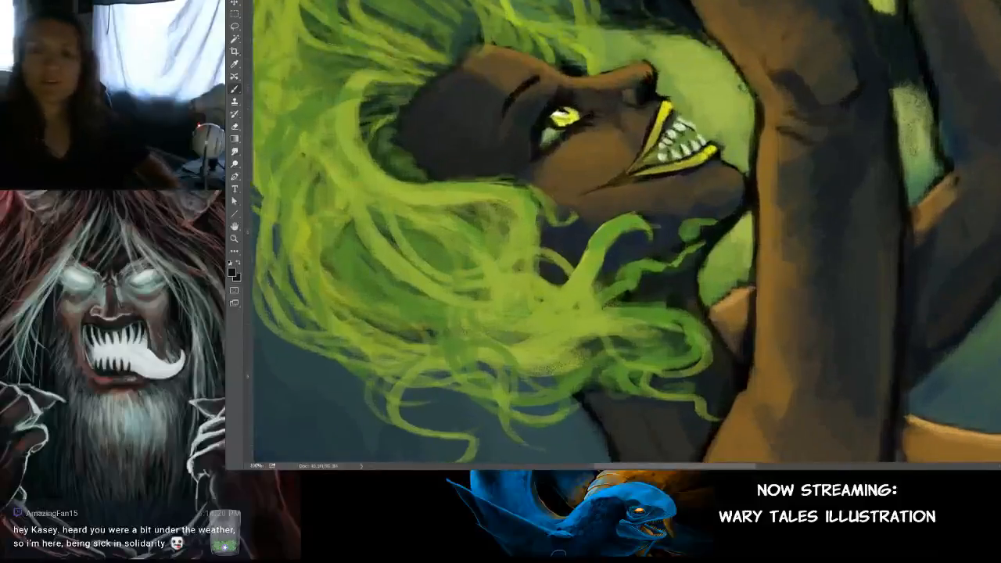
pyautogui.moveTo(599, 100); pyautogui.dragTo(575, 151)
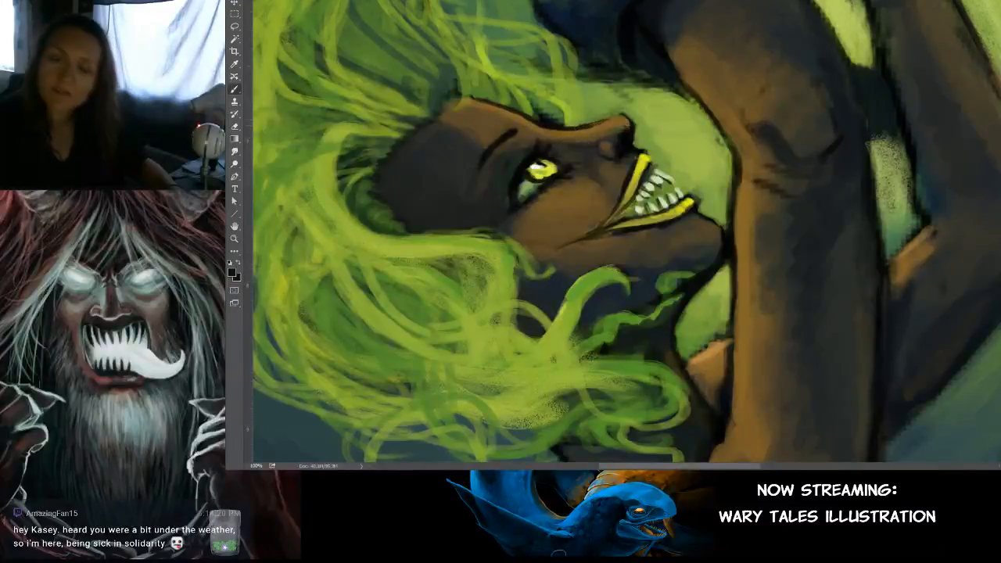
pyautogui.keyDown('alt'); pyautogui.click(604, 120); pyautogui.keyUp('alt')
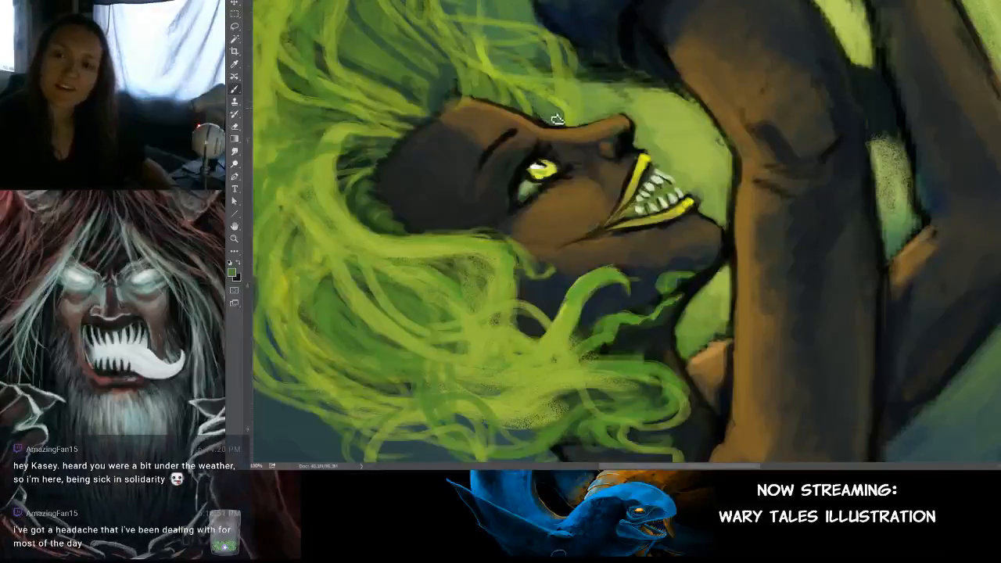
pyautogui.moveTo(658, 105); pyautogui.dragTo(615, 139)
pyautogui.keyDown('alt'); pyautogui.click(615, 139); pyautogui.keyUp('alt')
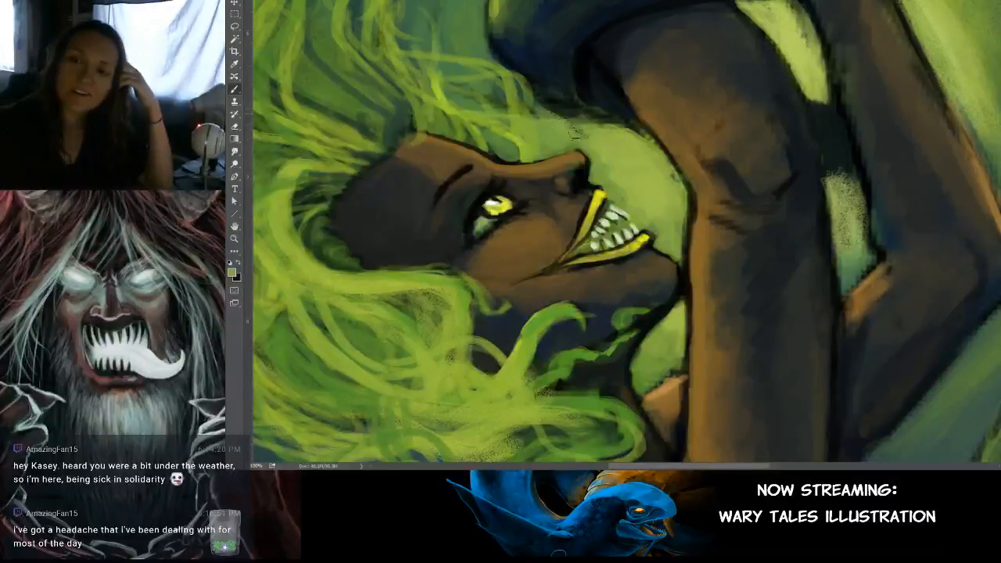
pyautogui.moveTo(573, 133)
pyautogui.mouseDown()
pyautogui.moveTo(606, 122)
pyautogui.moveTo(637, 133)
pyautogui.moveTo(672, 178)
pyautogui.moveTo(630, 136)
pyautogui.mouseUp()
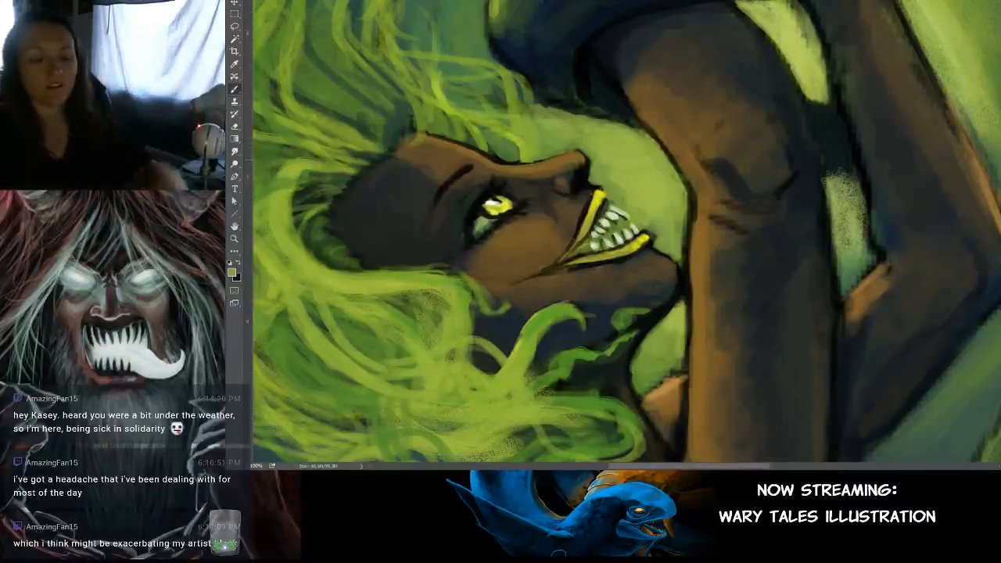
# Step: Redraw the dark outline from beneath the eel's bend to the raised arm using a sampled dark tone
pyautogui.moveTo(637, 81); pyautogui.dragTo(603, 167)
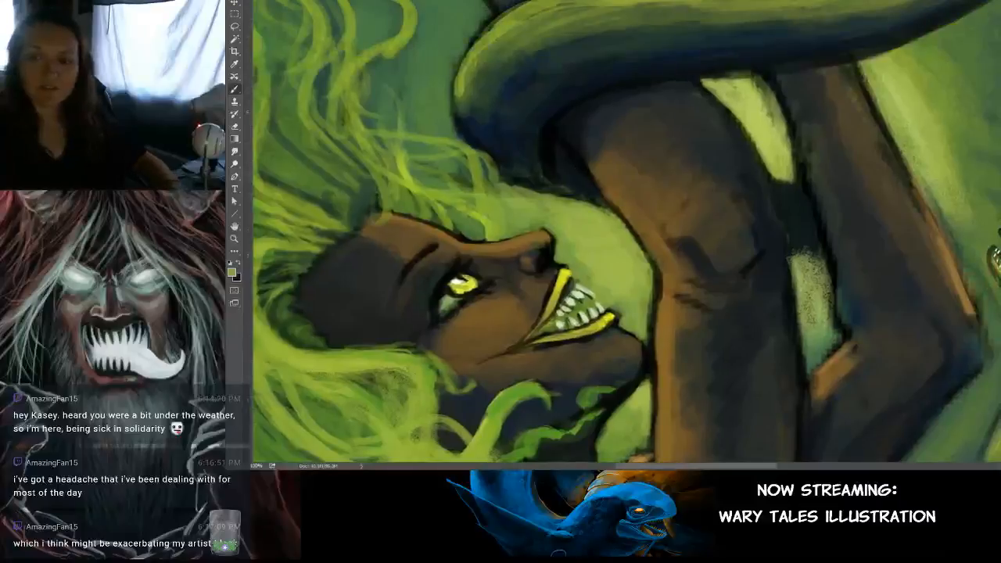
pyautogui.keyDown('alt'); pyautogui.click(520, 152); pyautogui.keyUp('alt')
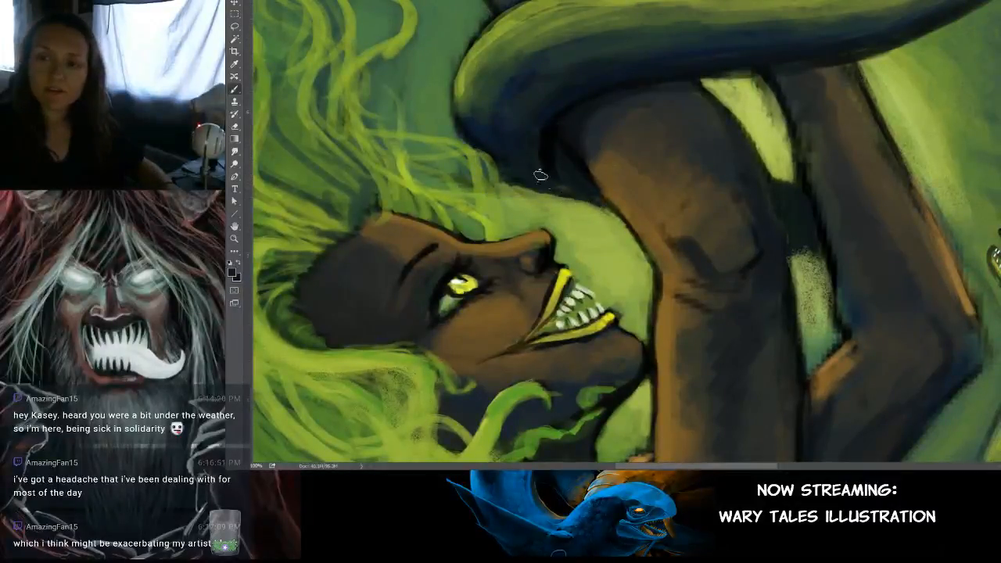
pyautogui.moveTo(561, 184); pyautogui.dragTo(614, 209)
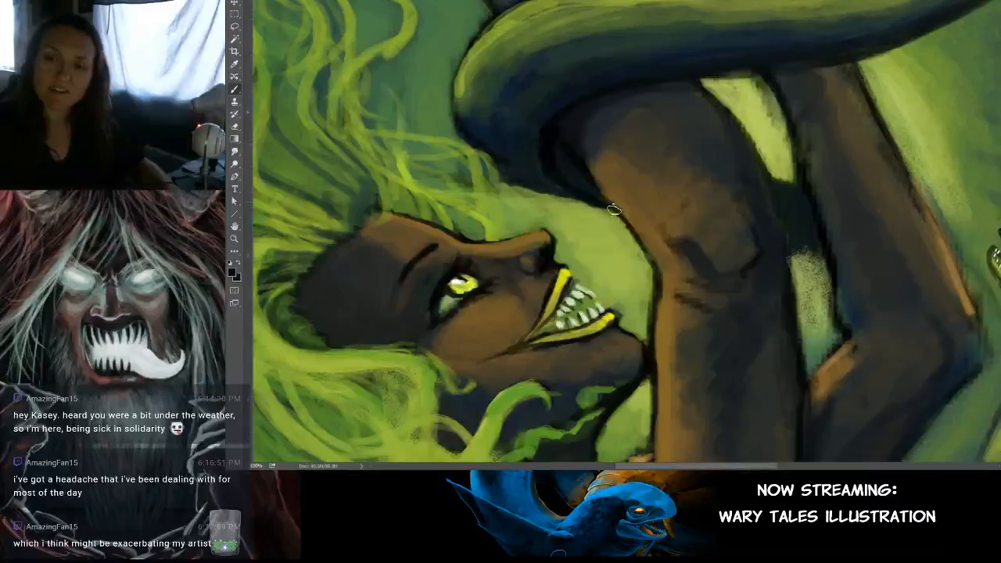
# Step: Clean the background around the eel's bend with sampled green and redefine the bend's outer outline in a sampled dark color
pyautogui.keyDown('alt'); pyautogui.click(486, 136); pyautogui.keyUp('alt')
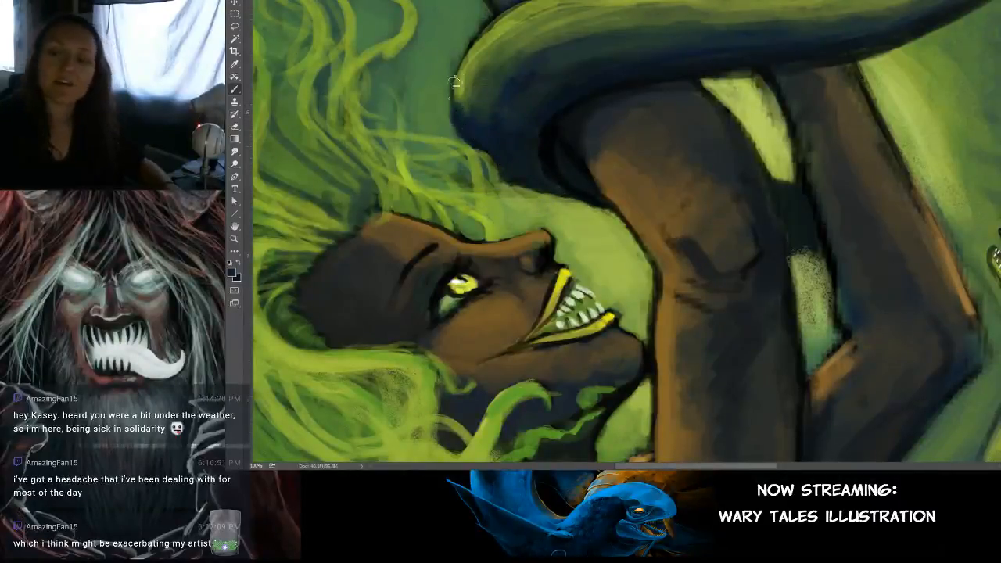
pyautogui.moveTo(451, 84); pyautogui.dragTo(466, 156)
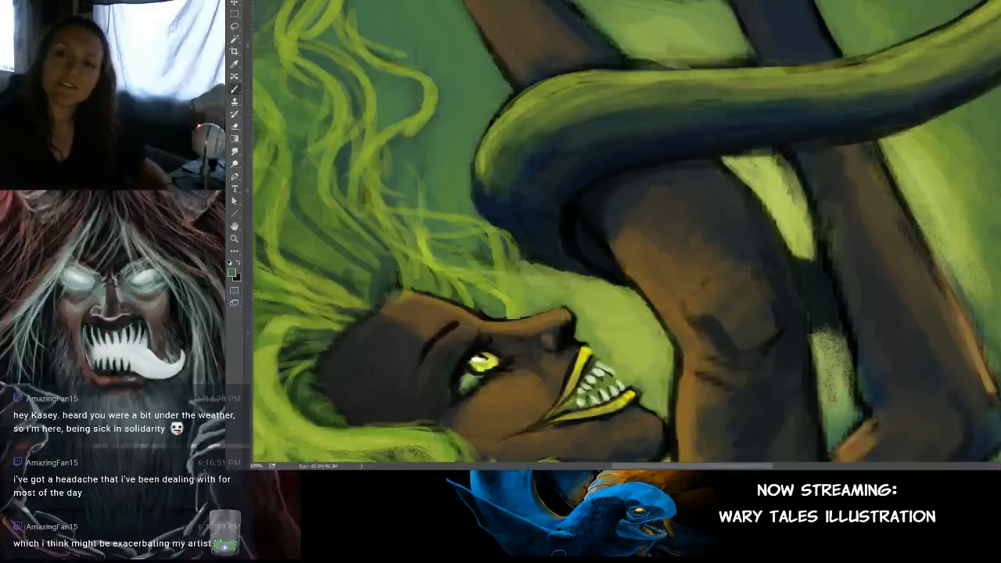
pyautogui.moveTo(527, 71); pyautogui.dragTo(560, 123)
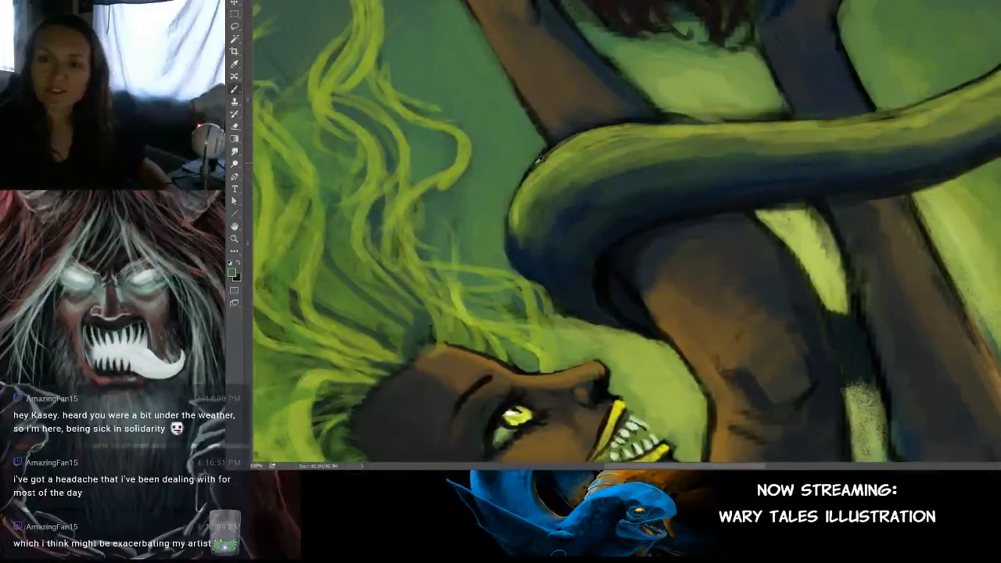
pyautogui.keyDown('alt'); pyautogui.click(602, 258); pyautogui.keyUp('alt')
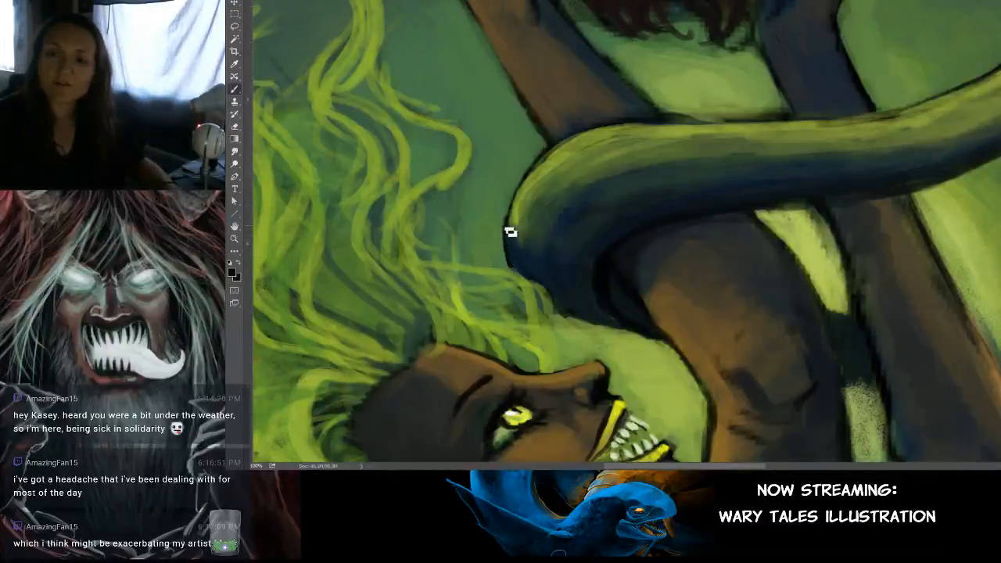
pyautogui.moveTo(515, 292); pyautogui.dragTo(496, 215)
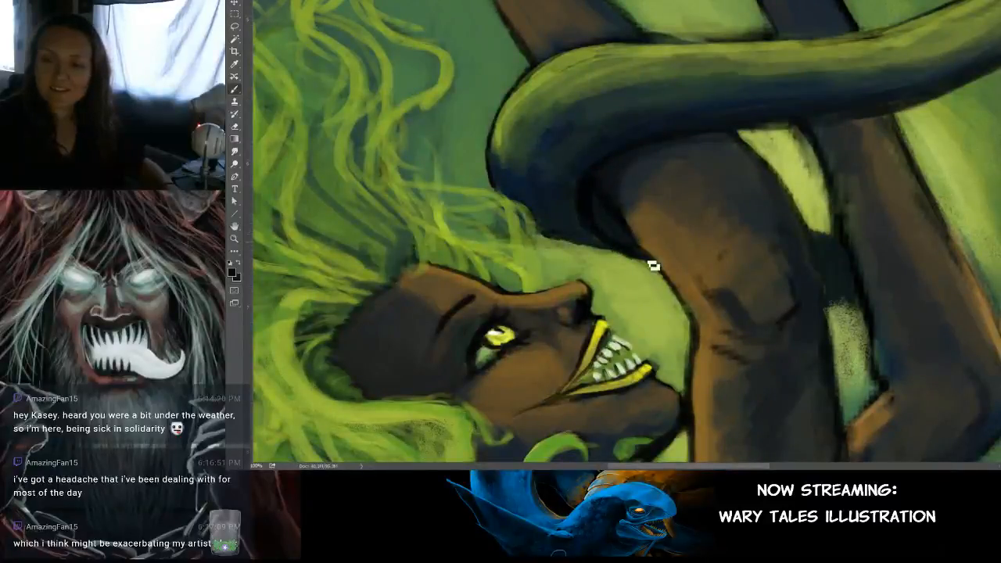
# Step: Darken the outer edge of the rear forearm and touch up the glowing background beside it with sampled greens
pyautogui.moveTo(653, 266); pyautogui.dragTo(659, 231)
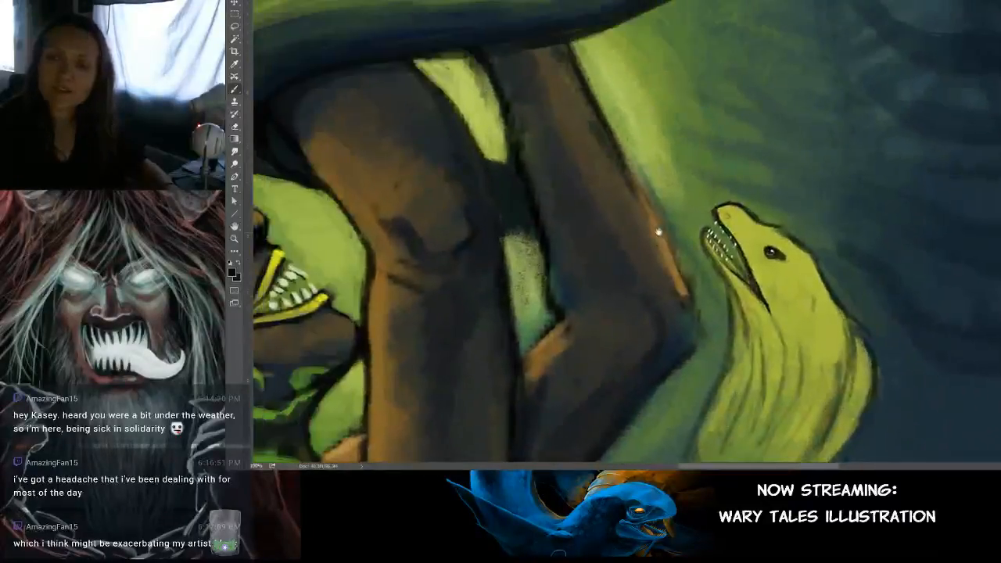
pyautogui.moveTo(595, 140); pyautogui.dragTo(625, 188)
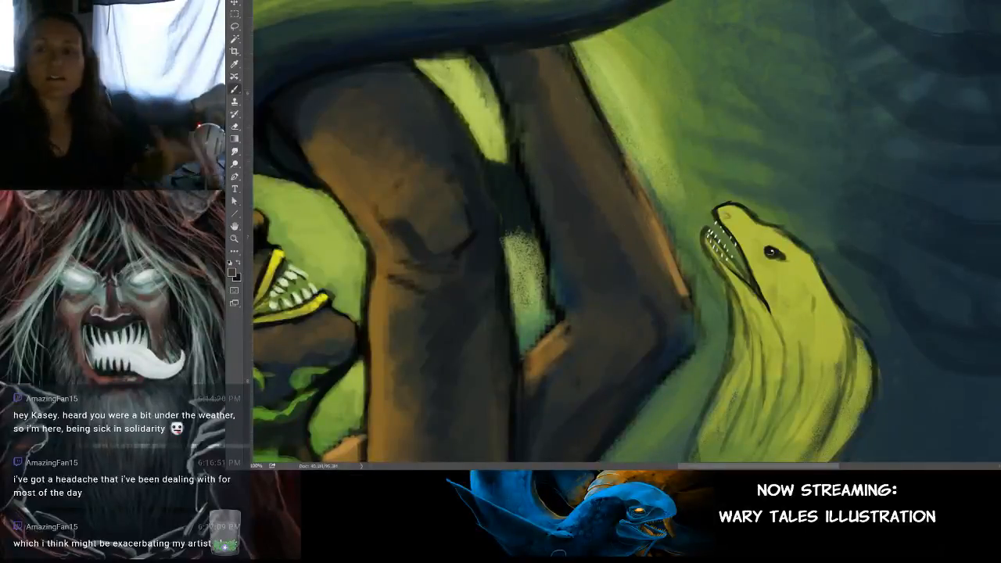
pyautogui.keyDown('alt'); pyautogui.click(631, 118); pyautogui.keyUp('alt')
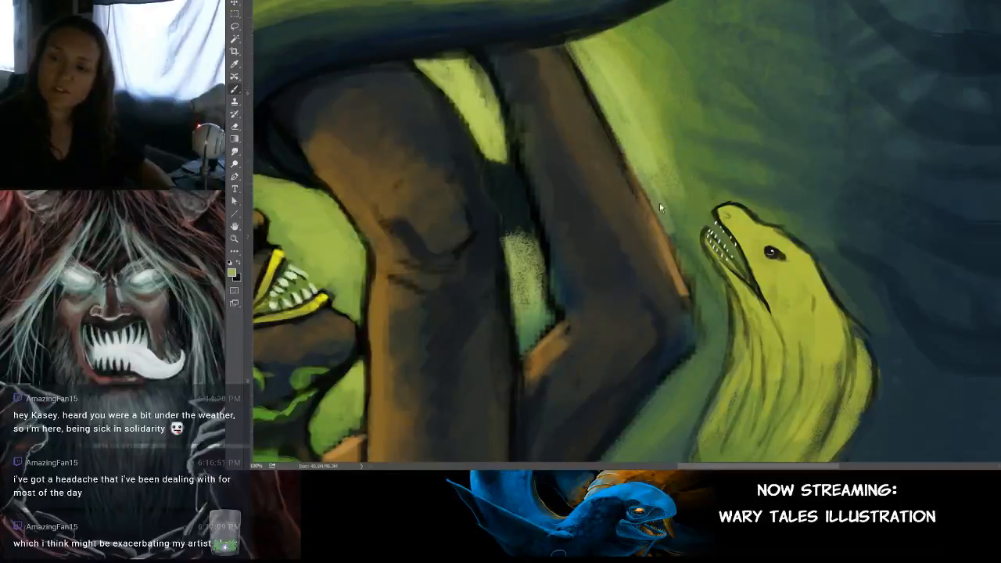
pyautogui.keyDown('alt'); pyautogui.click(689, 210); pyautogui.keyUp('alt')
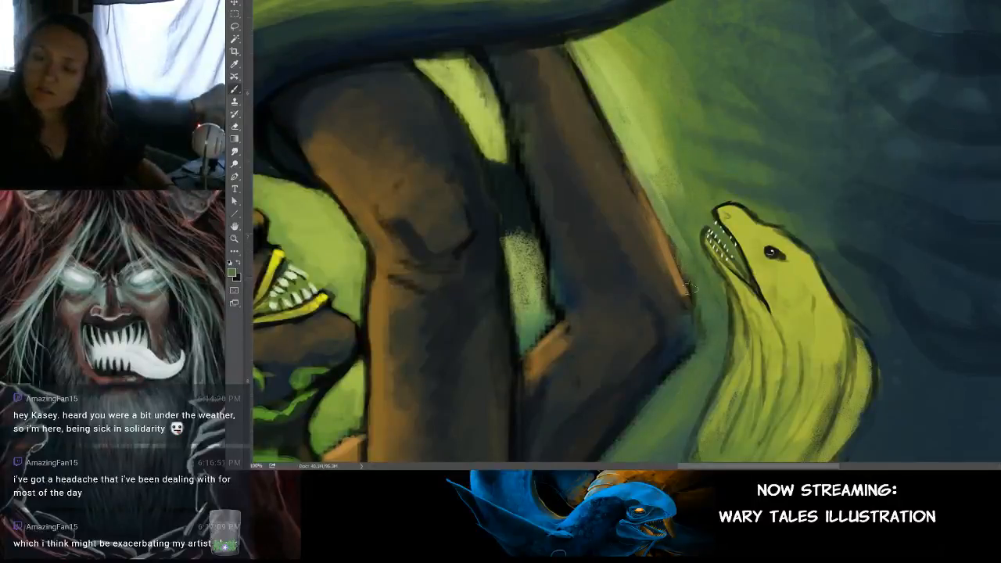
# Step: Compare the area around the bent elbow and the neighboring eel with the sketch by hiding and restoring the painted layer
pyautogui.scroll(-5, 685, 202)
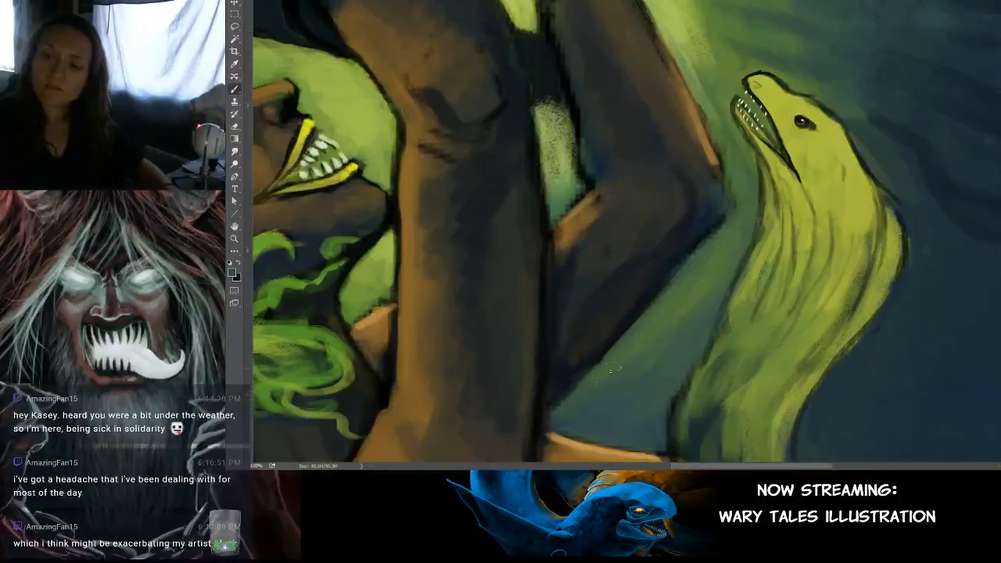
pyautogui.moveTo(674, 343); pyautogui.dragTo(677, 261)
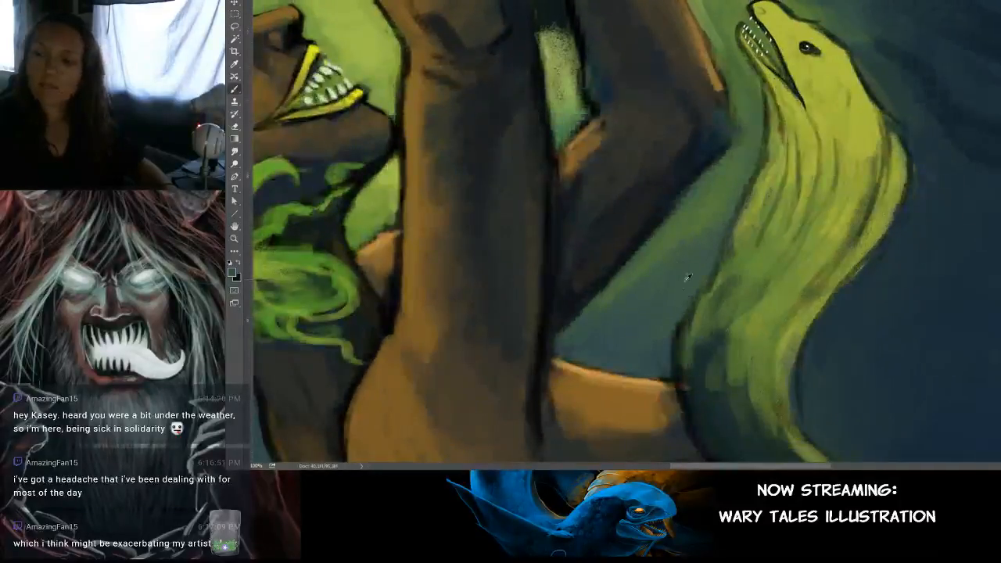
pyautogui.hotkey('ctrl', ',')
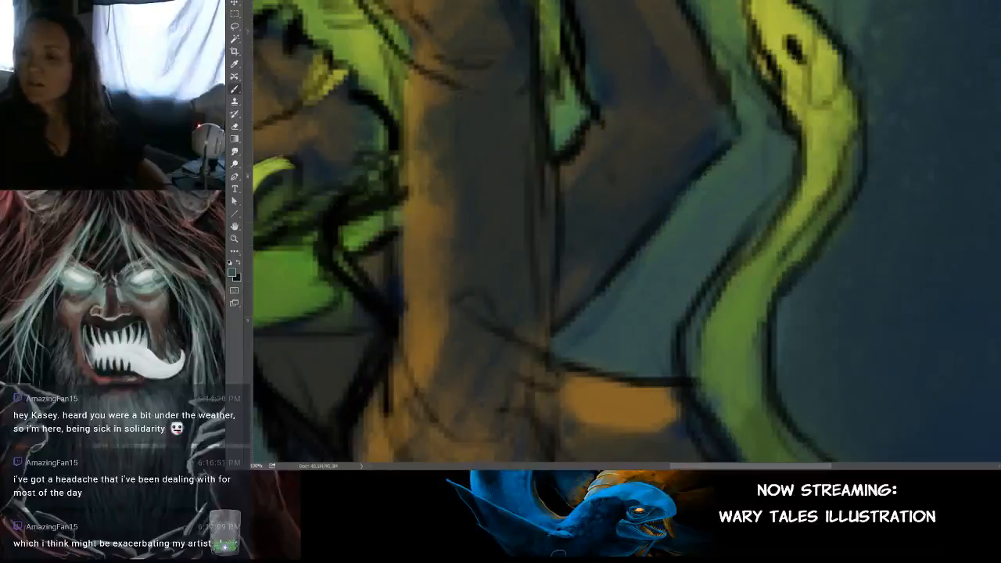
pyautogui.hotkey('ctrl', ',')
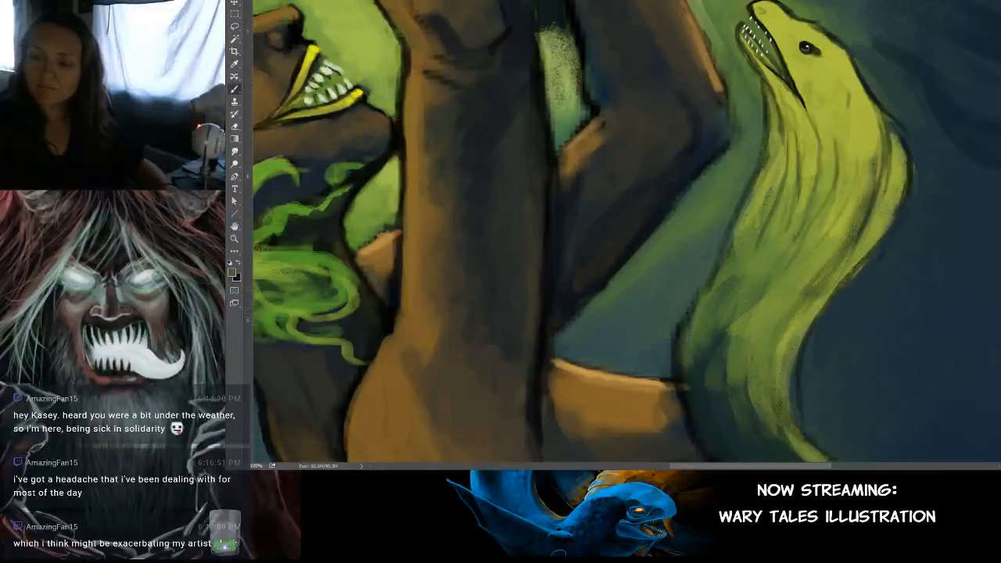
# Step: Blend the shadowed lower body of the eel beside the bent elbow with strokes of a sampled dark green
pyautogui.moveTo(725, 370); pyautogui.dragTo(675, 244)
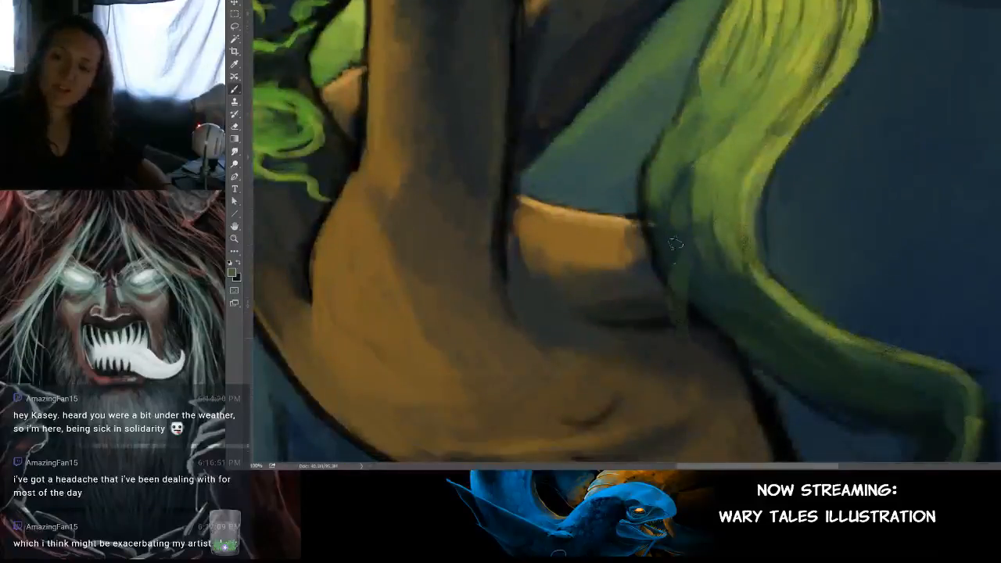
pyautogui.keyDown('alt'); pyautogui.click(683, 198); pyautogui.keyUp('alt')
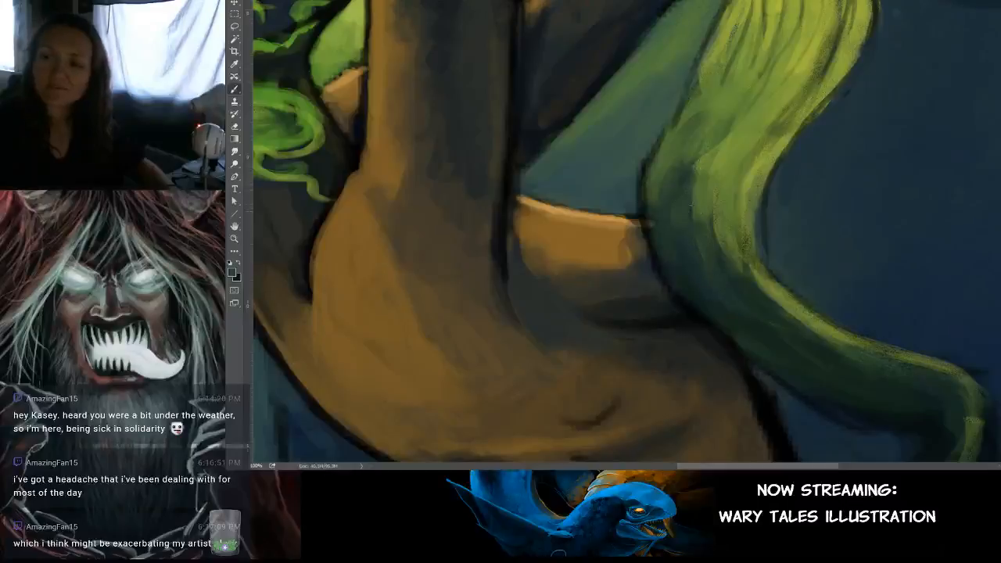
pyautogui.moveTo(735, 215); pyautogui.dragTo(716, 259)
pyautogui.moveTo(721, 153); pyautogui.dragTo(695, 211)
pyautogui.moveTo(763, 152); pyautogui.dragTo(762, 243)
pyautogui.moveTo(692, 259)
pyautogui.mouseDown()
pyautogui.moveTo(689, 301)
pyautogui.moveTo(679, 285)
pyautogui.moveTo(673, 304)
pyautogui.mouseUp()
pyautogui.moveTo(782, 232)
pyautogui.mouseDown()
pyautogui.moveTo(788, 287)
pyautogui.moveTo(775, 296)
pyautogui.mouseUp()
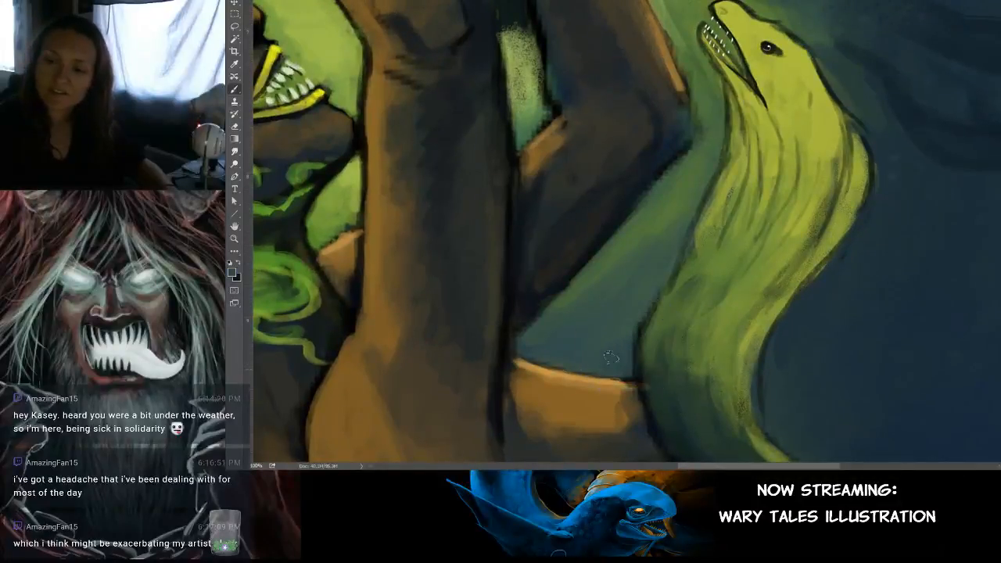
# Step: Deepen the shading along the same eel's underside down to its tail bend using a sampled darker green
pyautogui.moveTo(635, 368)
pyautogui.mouseDown()
pyautogui.moveTo(641, 322)
pyautogui.moveTo(681, 226)
pyautogui.mouseUp()
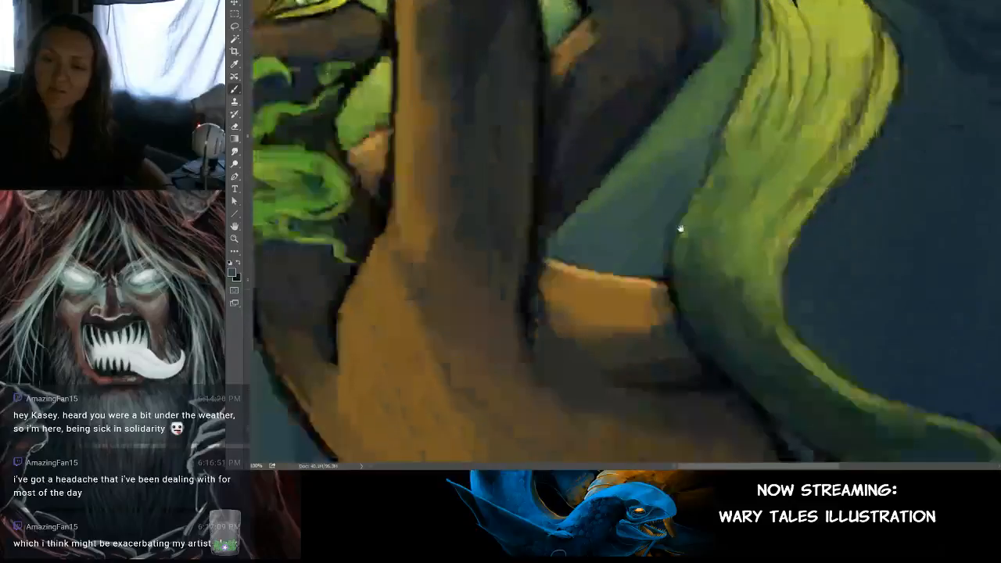
pyautogui.keyDown('alt'); pyautogui.click(689, 307); pyautogui.keyUp('alt')
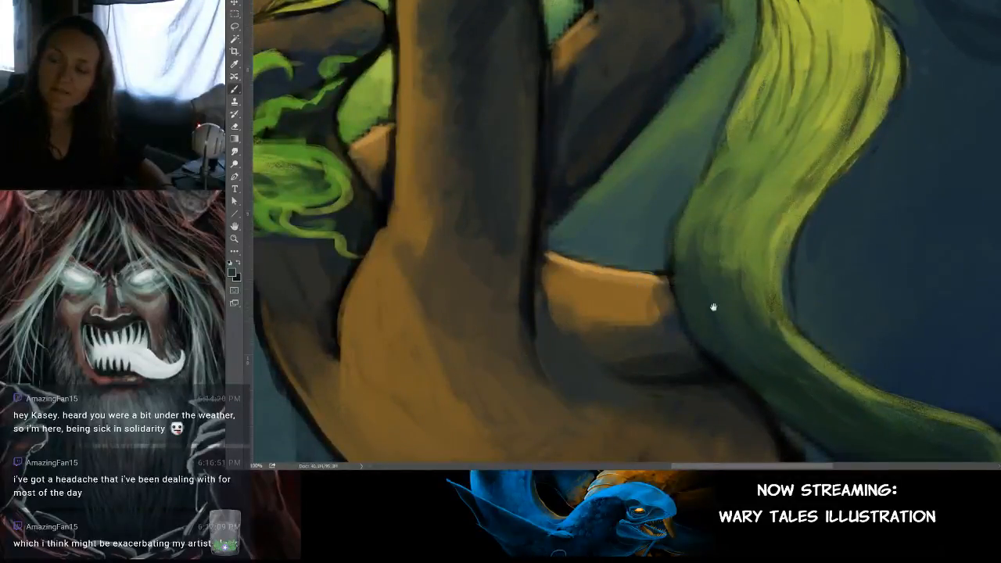
pyautogui.moveTo(713, 308); pyautogui.dragTo(646, 209)
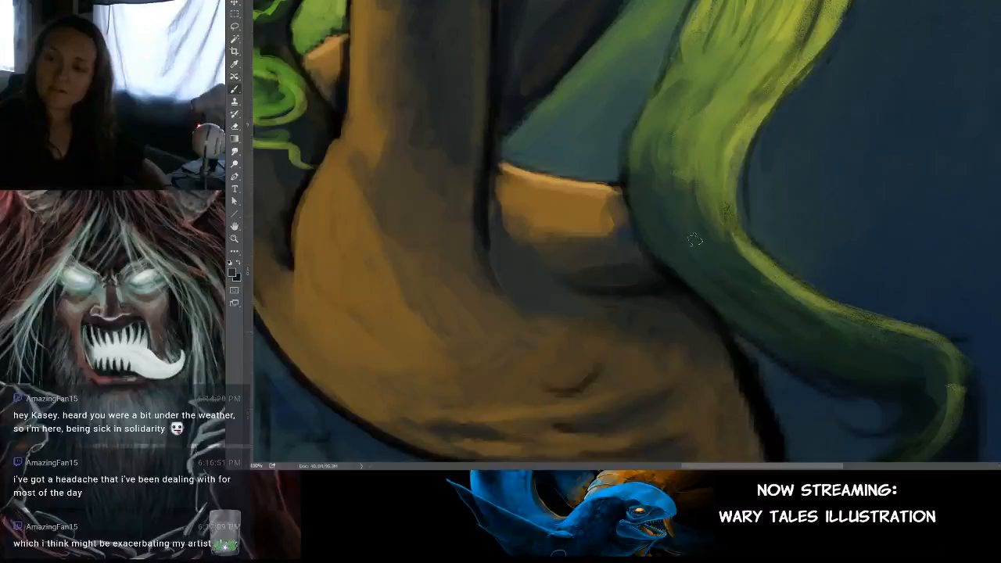
pyautogui.moveTo(726, 282)
pyautogui.mouseDown()
pyautogui.moveTo(602, 197)
pyautogui.moveTo(628, 204)
pyautogui.mouseUp()
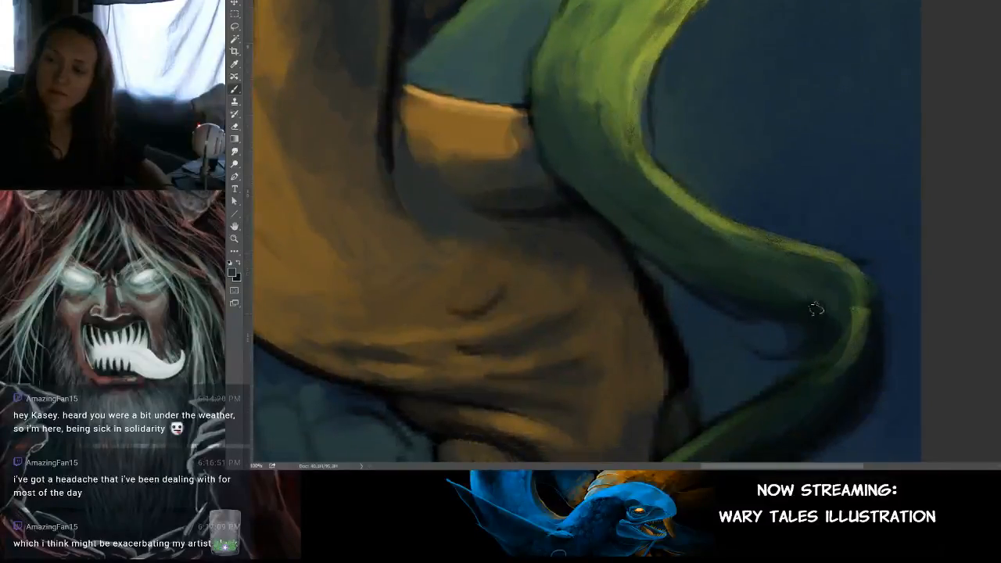
pyautogui.moveTo(833, 324)
pyautogui.mouseDown()
pyautogui.moveTo(808, 286)
pyautogui.moveTo(790, 281)
pyautogui.mouseUp()
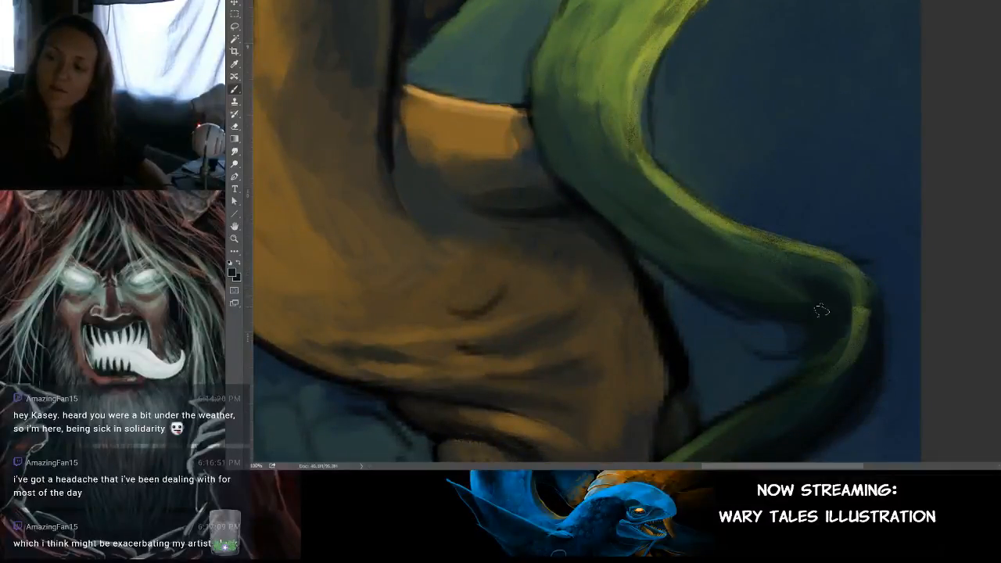
# Step: Redraw the eel's inner outline facing the arm in a dark tone and sample greens from its body for touch-ups
pyautogui.moveTo(632, 156); pyautogui.dragTo(732, 349)
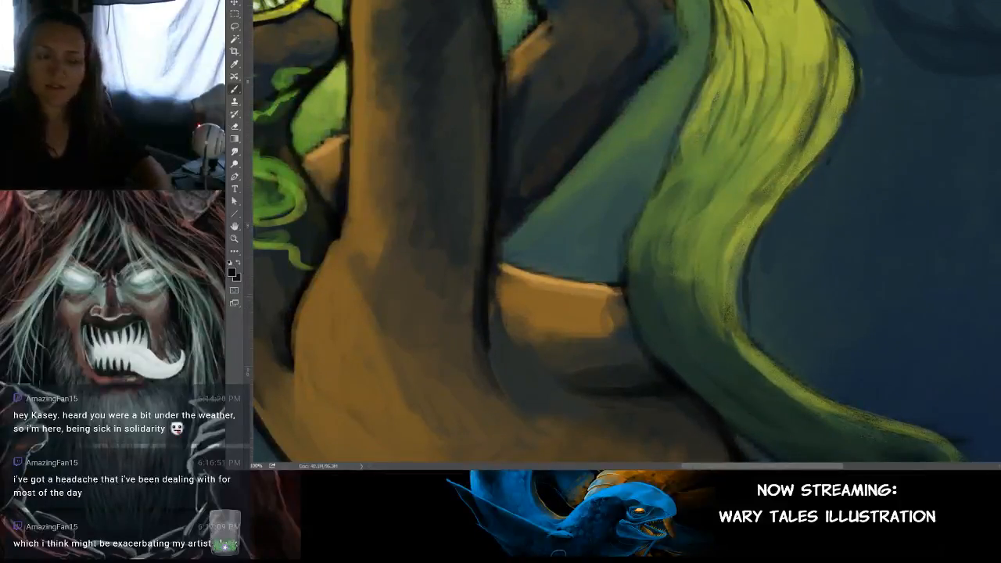
pyautogui.moveTo(631, 266)
pyautogui.mouseDown()
pyautogui.moveTo(637, 221)
pyautogui.moveTo(661, 188)
pyautogui.mouseUp()
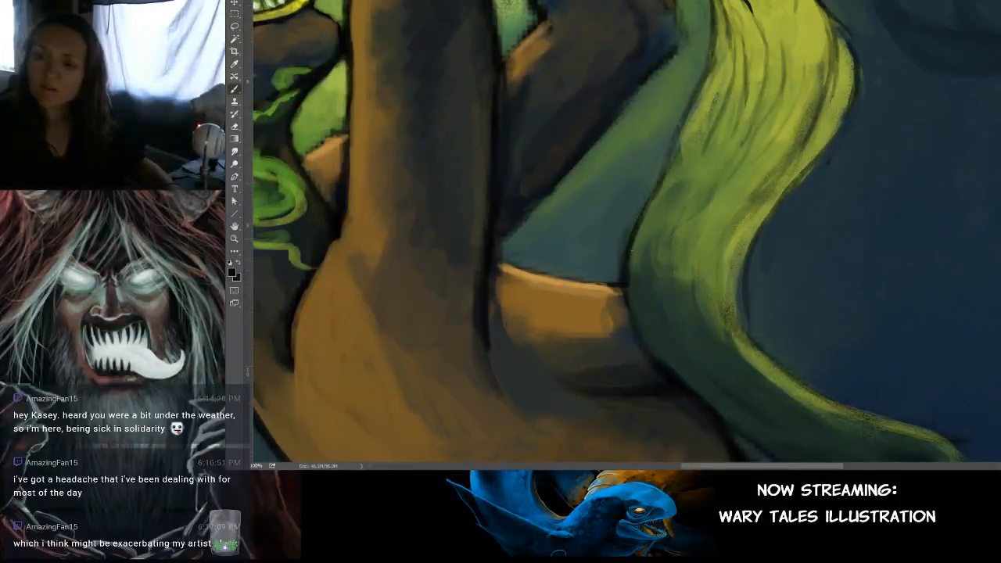
pyautogui.moveTo(639, 223); pyautogui.dragTo(669, 160)
pyautogui.moveTo(719, 110)
pyautogui.mouseDown()
pyautogui.moveTo(693, 269)
pyautogui.moveTo(665, 257)
pyautogui.moveTo(702, 135)
pyautogui.moveTo(699, 196)
pyautogui.moveTo(688, 136)
pyautogui.mouseUp()
pyautogui.keyDown('alt'); pyautogui.click(702, 166); pyautogui.keyUp('alt')
pyautogui.keyDown('alt'); pyautogui.click(683, 136); pyautogui.keyUp('alt')
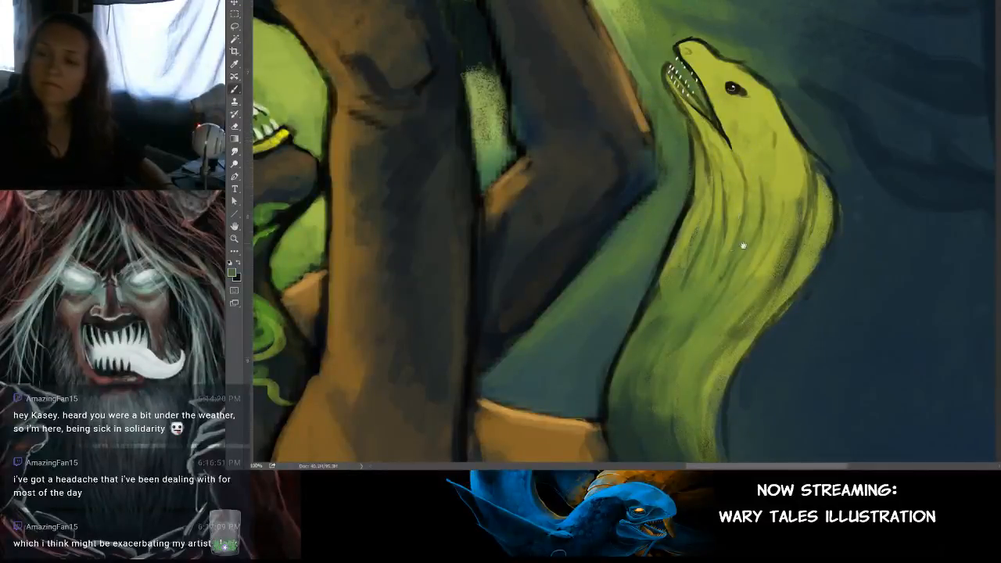
# Step: Darken the outline along the outer curve of the eel's neck and clean its inside edge with sampled yellow-green
pyautogui.moveTo(723, 226); pyautogui.dragTo(819, 135)
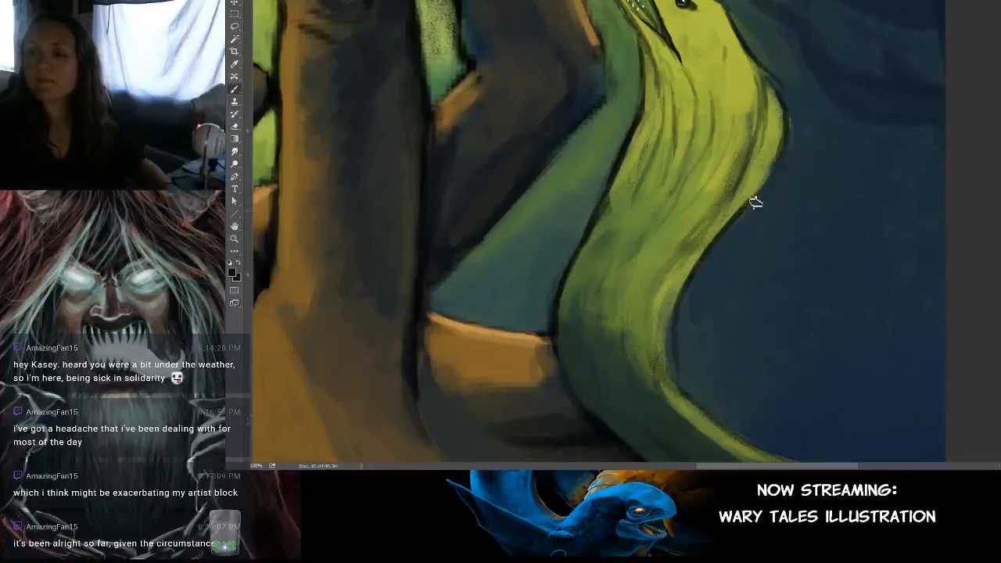
pyautogui.moveTo(782, 128); pyautogui.dragTo(704, 172)
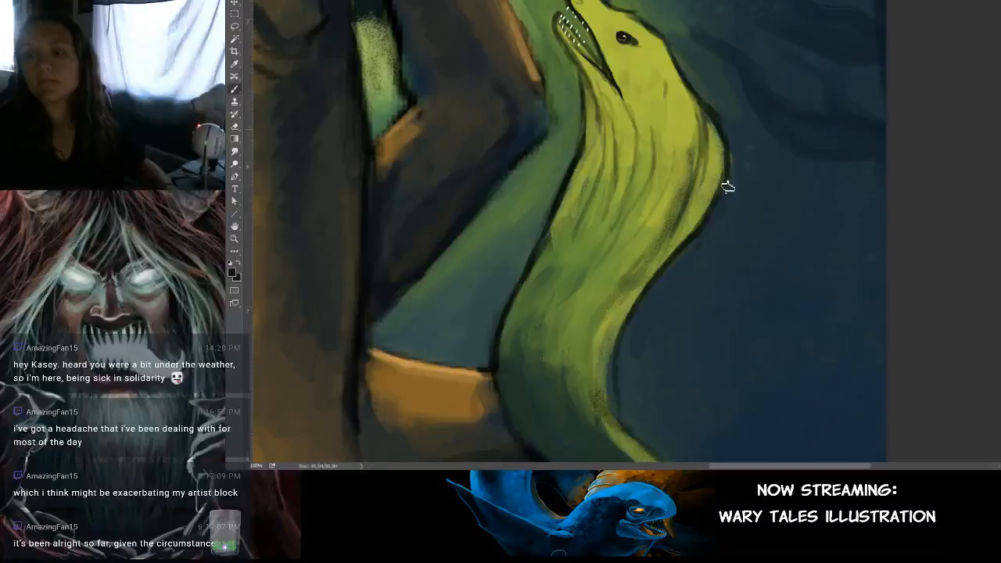
pyautogui.keyDown('alt'); pyautogui.click(715, 159); pyautogui.keyUp('alt')
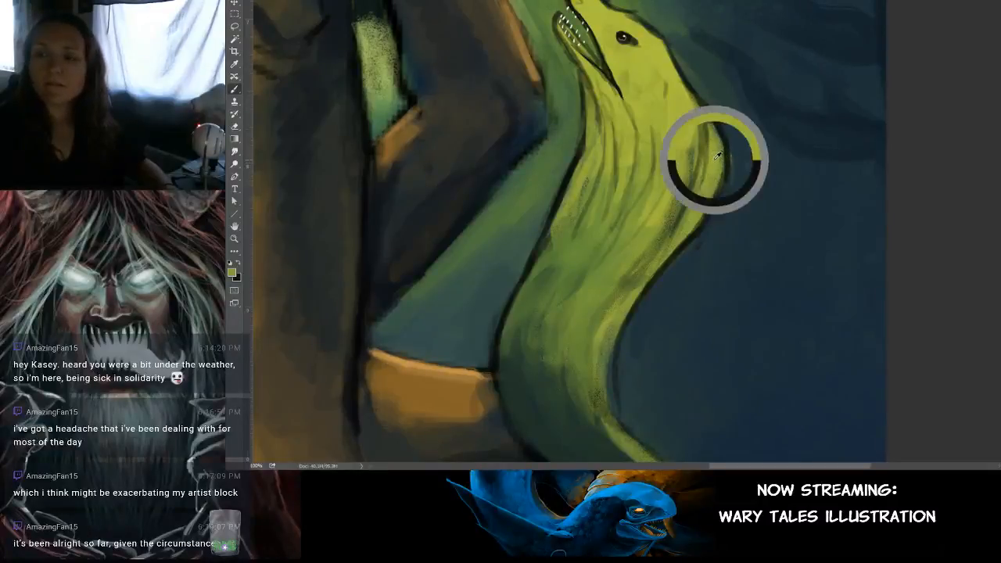
pyautogui.moveTo(712, 121)
pyautogui.mouseDown()
pyautogui.moveTo(713, 160)
pyautogui.moveTo(722, 156)
pyautogui.moveTo(708, 196)
pyautogui.mouseUp()
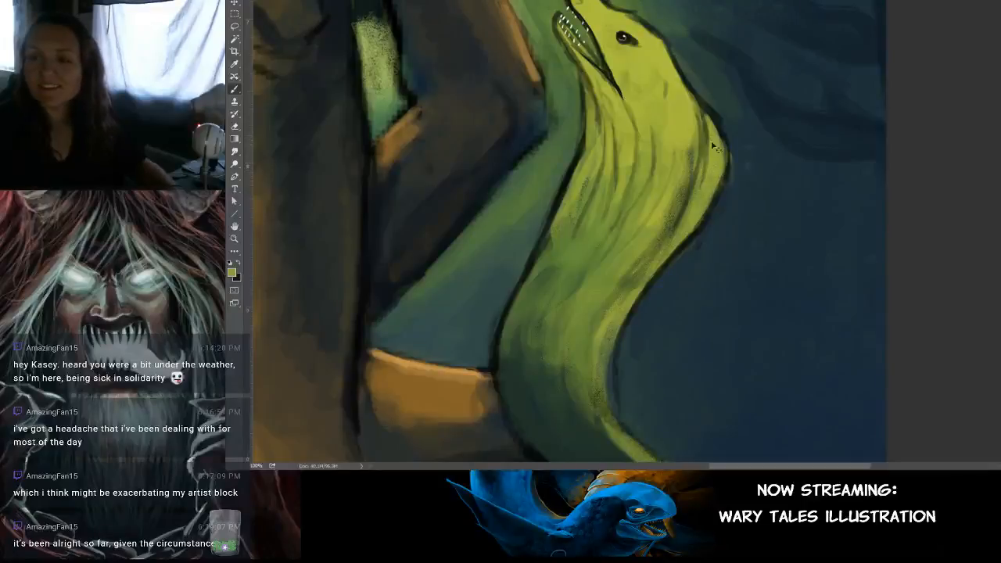
pyautogui.moveTo(652, 96); pyautogui.dragTo(685, 165)
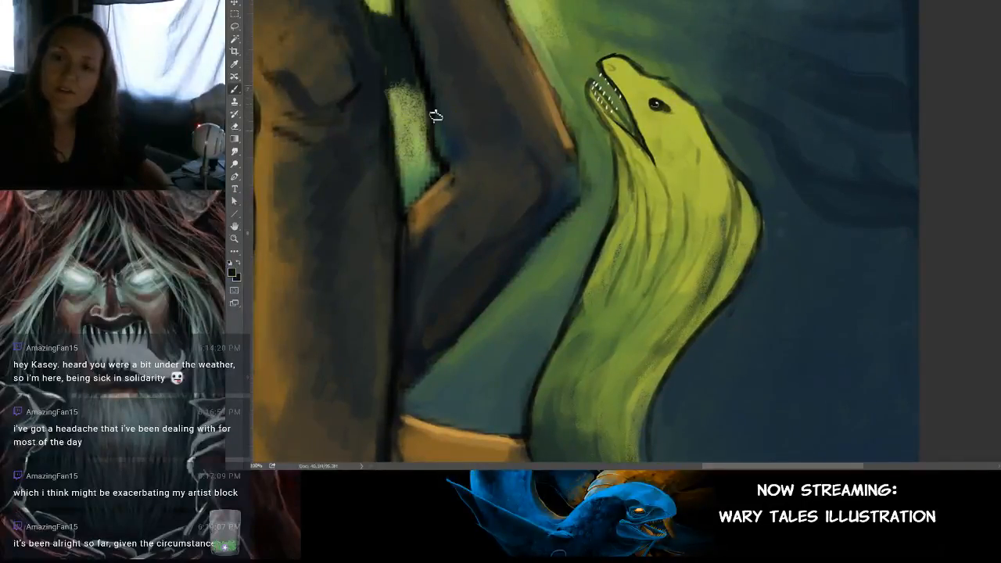
# Step: Extend the glowing background gap between the two raised arms with a sampled light green
pyautogui.moveTo(477, 125); pyautogui.dragTo(532, 219)
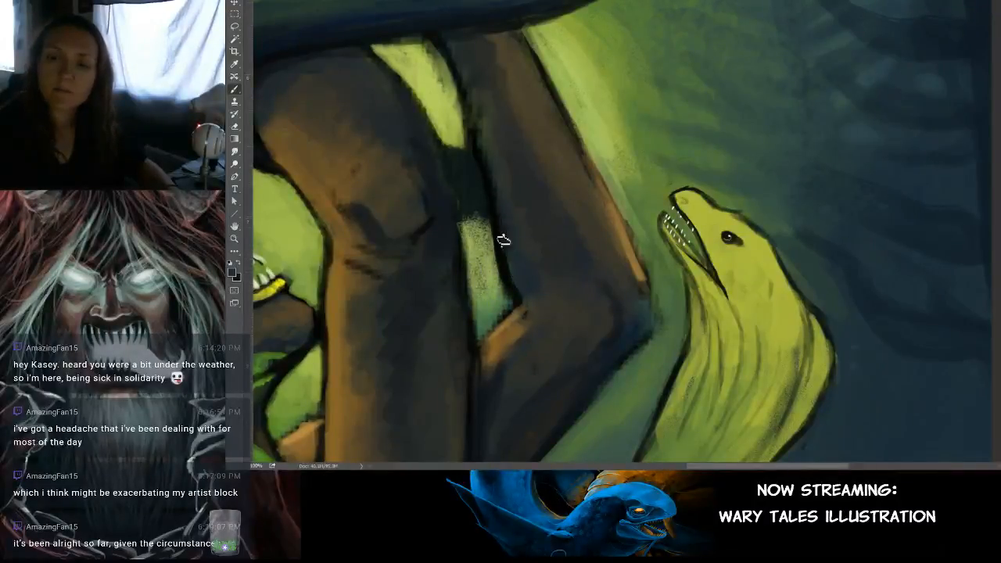
pyautogui.keyDown('alt'); pyautogui.click(458, 125); pyautogui.keyUp('alt')
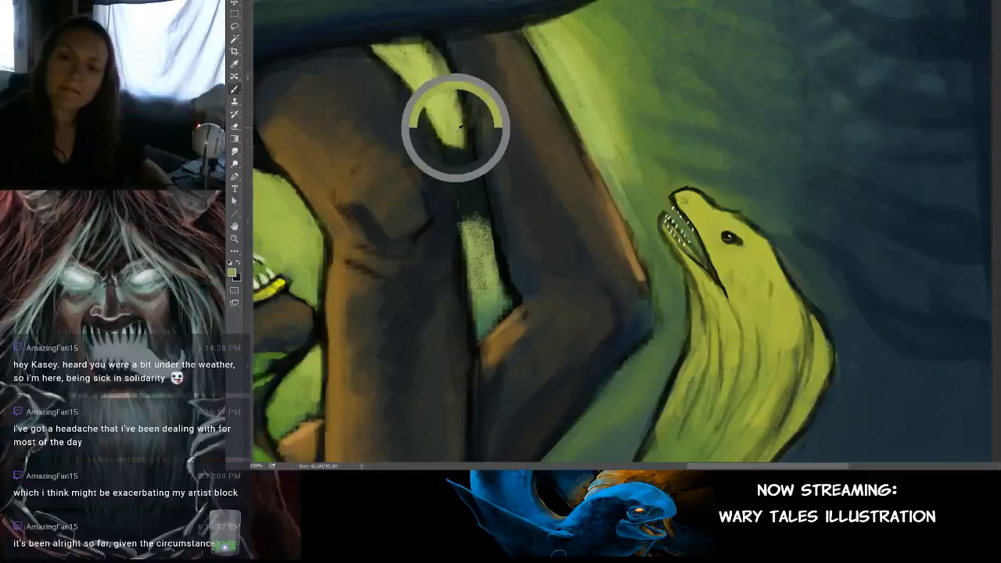
pyautogui.moveTo(472, 151); pyautogui.dragTo(465, 129)
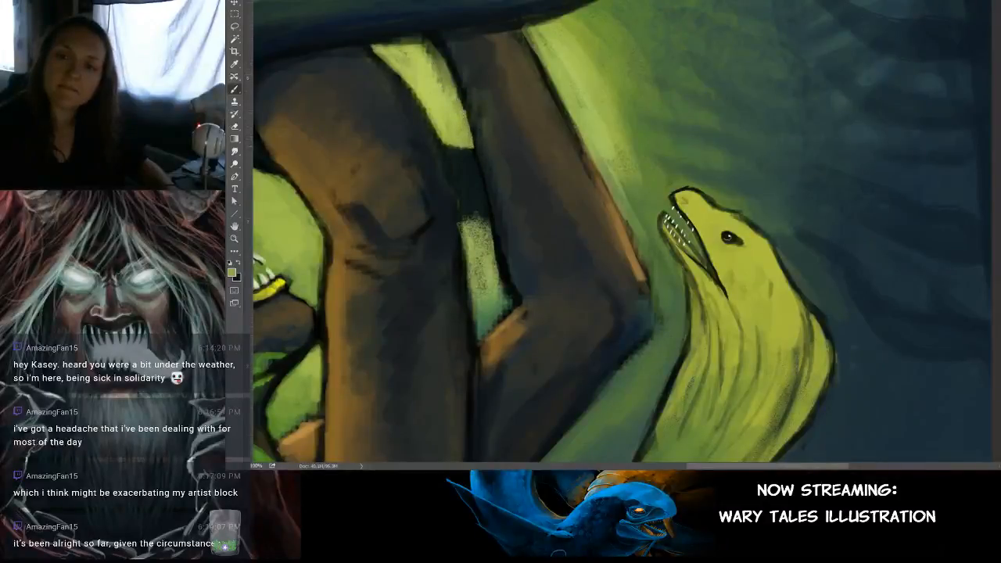
# Step: Redefine the rear arm's dark outline along the glowing gap and tidy the gap's edges with light green
pyautogui.scroll(3, 434, 61)
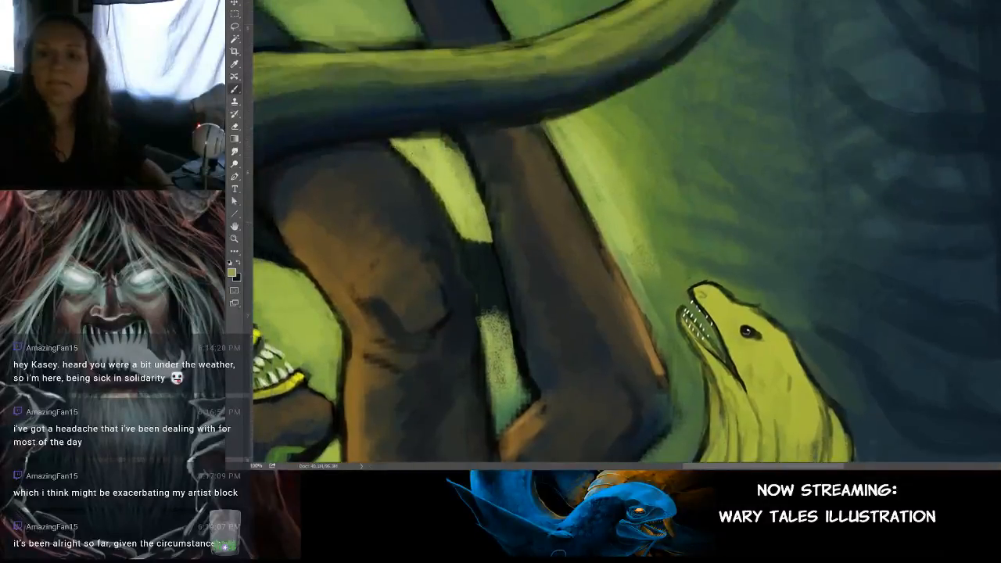
pyautogui.keyDown('alt'); pyautogui.click(498, 245); pyautogui.keyUp('alt')
pyautogui.moveTo(492, 230)
pyautogui.mouseDown()
pyautogui.moveTo(467, 159)
pyautogui.moveTo(489, 242)
pyautogui.mouseUp()
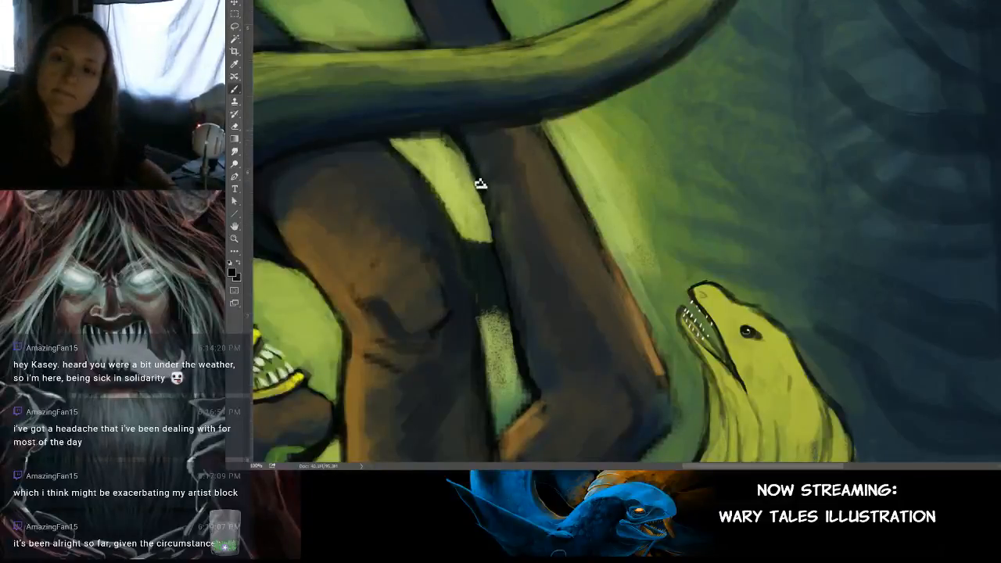
pyautogui.moveTo(467, 150); pyautogui.dragTo(501, 252)
pyautogui.moveTo(483, 197); pyautogui.dragTo(497, 249)
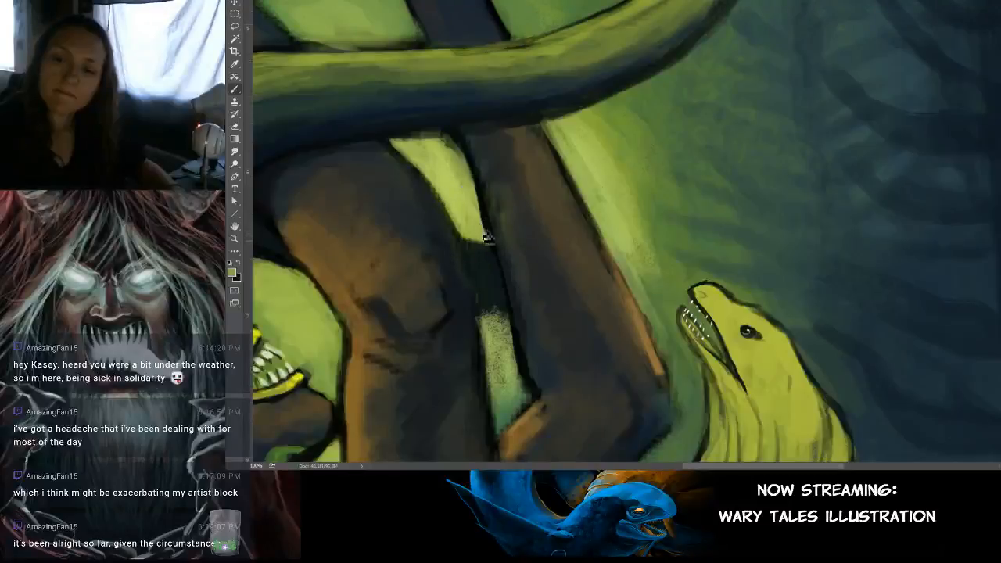
pyautogui.moveTo(485, 227); pyautogui.dragTo(475, 186)
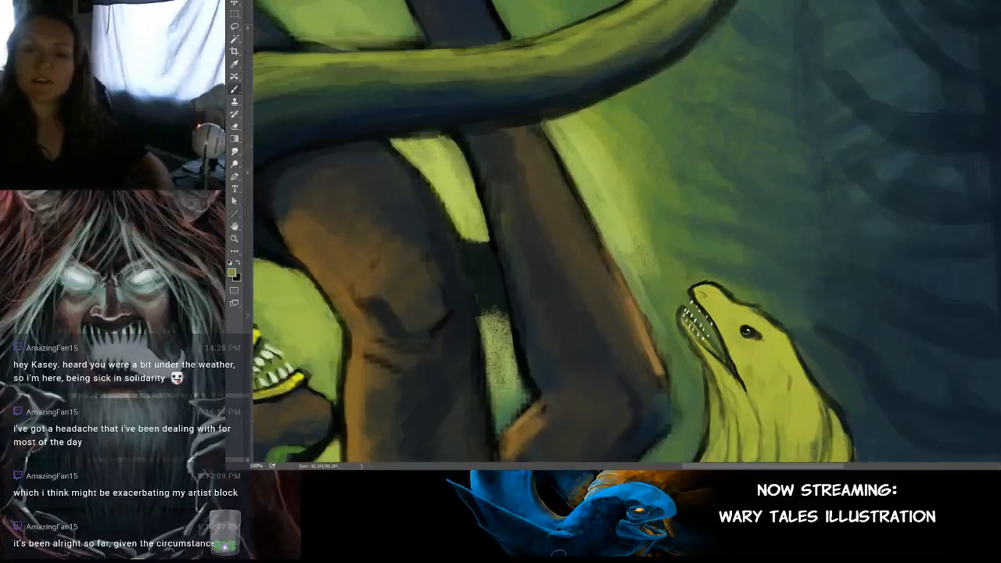
pyautogui.moveTo(449, 139); pyautogui.dragTo(412, 153)
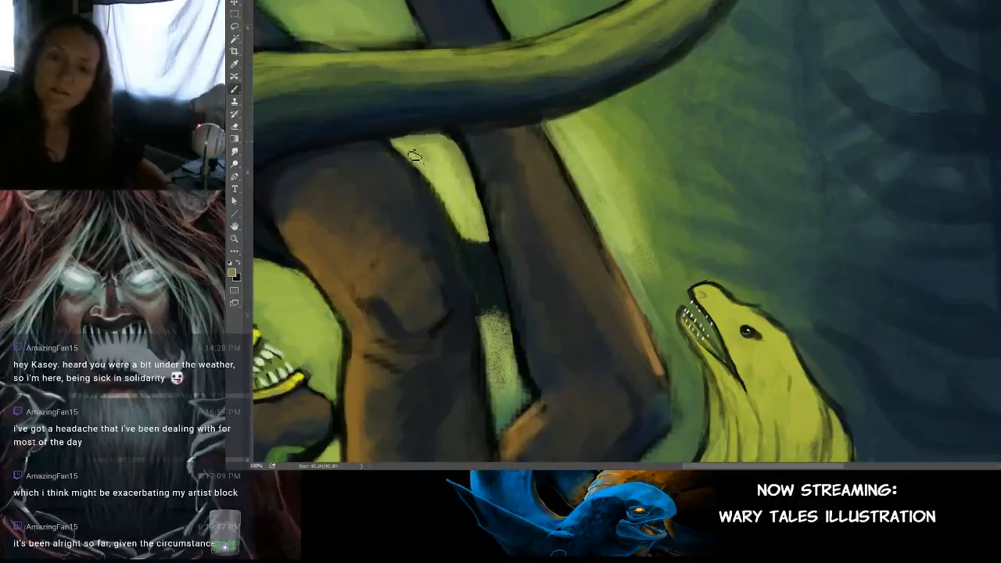
# Step: Darken the front arm's outline along the glowing gap beneath the eel's coil using a sampled dark color
pyautogui.keyDown('alt'); pyautogui.click(478, 190); pyautogui.keyUp('alt')
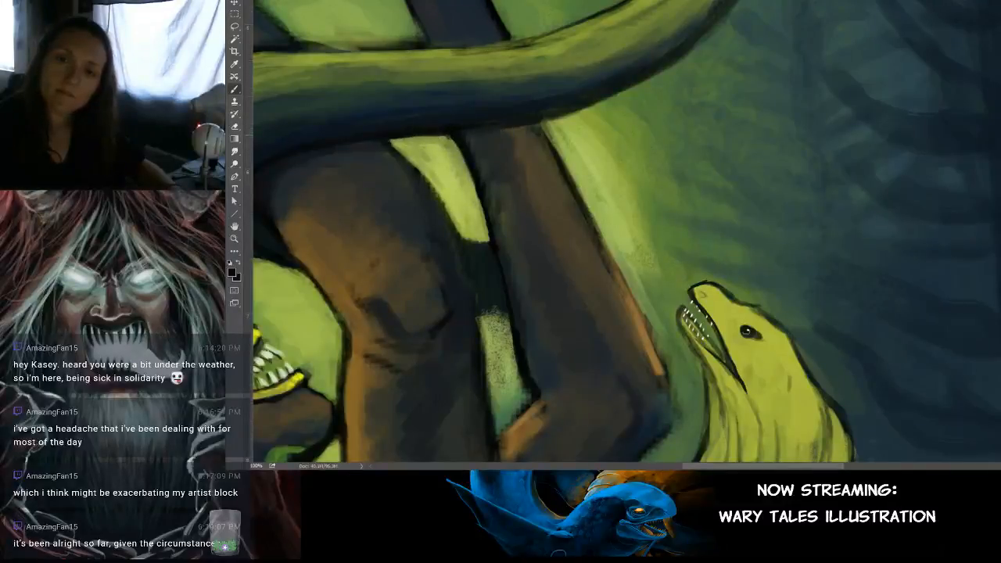
pyautogui.moveTo(418, 174)
pyautogui.mouseDown()
pyautogui.moveTo(387, 143)
pyautogui.moveTo(443, 201)
pyautogui.moveTo(456, 232)
pyautogui.moveTo(435, 188)
pyautogui.moveTo(456, 232)
pyautogui.moveTo(412, 173)
pyautogui.mouseUp()
pyautogui.moveTo(413, 213); pyautogui.dragTo(472, 260)
pyautogui.keyDown('alt'); pyautogui.click(487, 189); pyautogui.keyUp('alt')
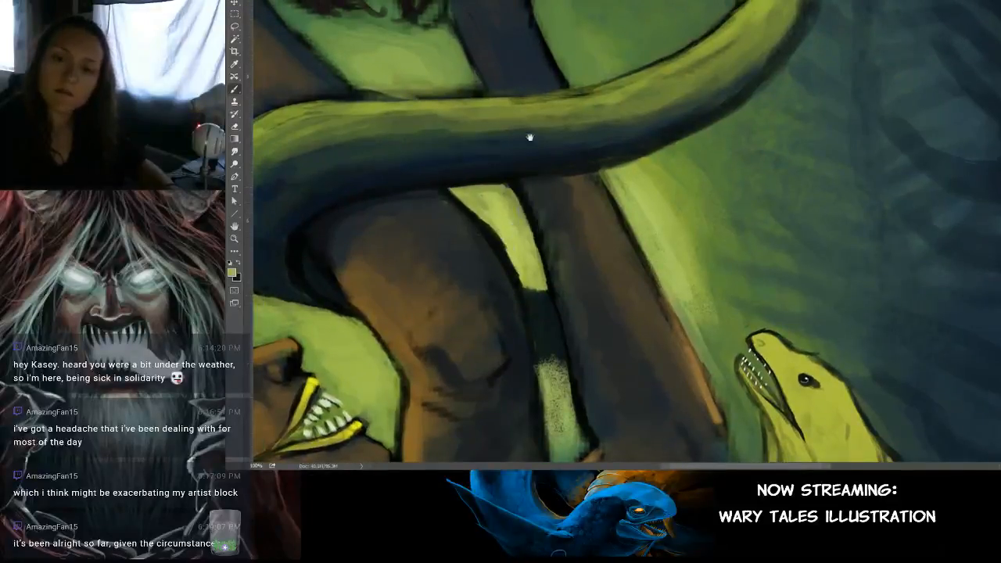
# Step: Outline the small patch of shoulder below the chin in a sampled dark tone and sample the neighboring green background
pyautogui.moveTo(471, 148); pyautogui.dragTo(555, 59)
pyautogui.moveTo(535, 208); pyautogui.dragTo(547, 101)
pyautogui.moveTo(544, 236); pyautogui.dragTo(544, 119)
pyautogui.keyDown('alt'); pyautogui.click(467, 183); pyautogui.keyUp('alt')
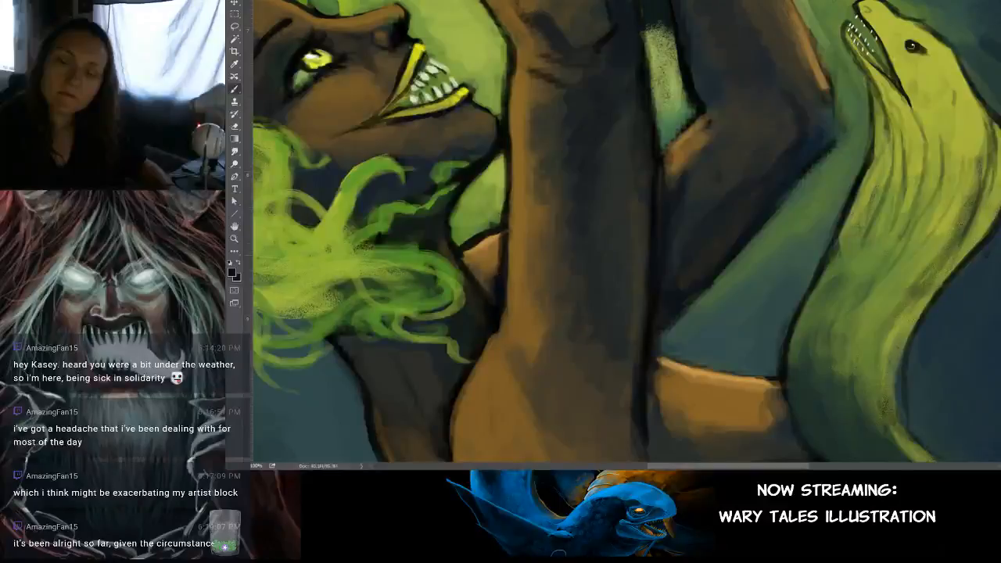
pyautogui.moveTo(491, 239); pyautogui.dragTo(524, 246)
pyautogui.keyDown('alt'); pyautogui.click(502, 225); pyautogui.keyUp('alt')
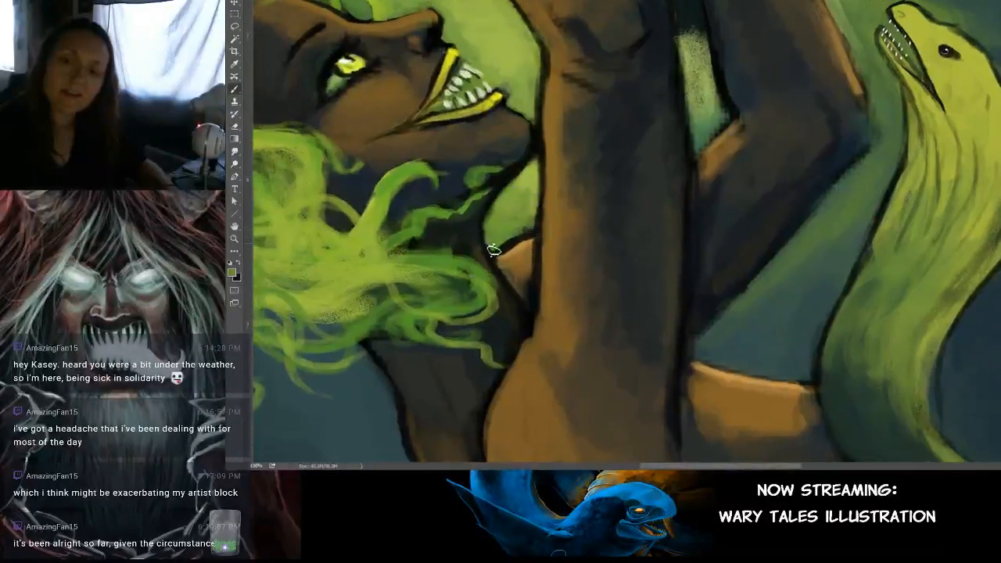
# Step: Refine the dark outline of the front forearm where it passes the figure's chin and glowing background
pyautogui.moveTo(572, 203); pyautogui.dragTo(593, 194)
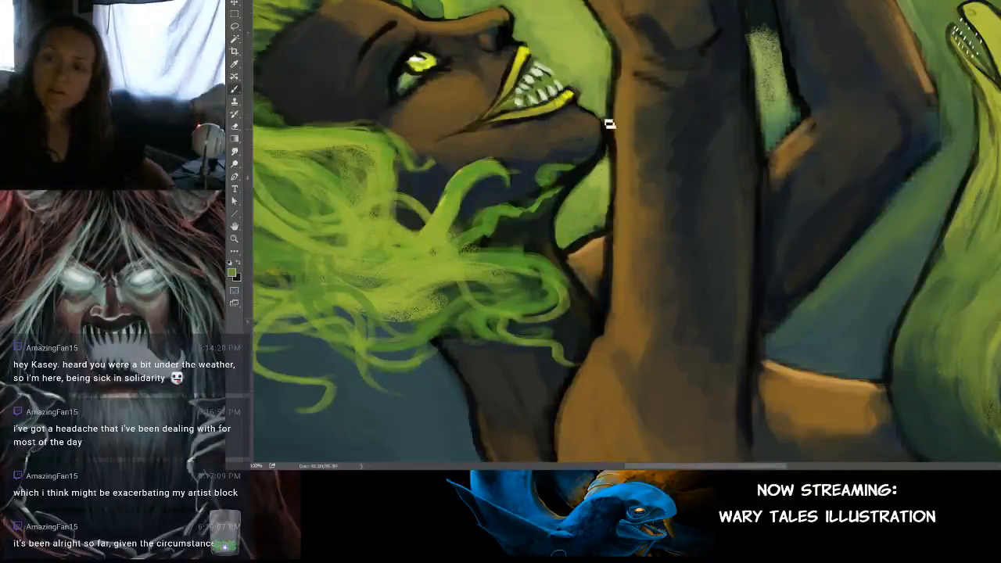
pyautogui.moveTo(611, 114)
pyautogui.mouseDown()
pyautogui.moveTo(632, 176)
pyautogui.moveTo(612, 163)
pyautogui.moveTo(603, 152)
pyautogui.moveTo(674, 203)
pyautogui.moveTo(699, 208)
pyautogui.moveTo(692, 193)
pyautogui.mouseUp()
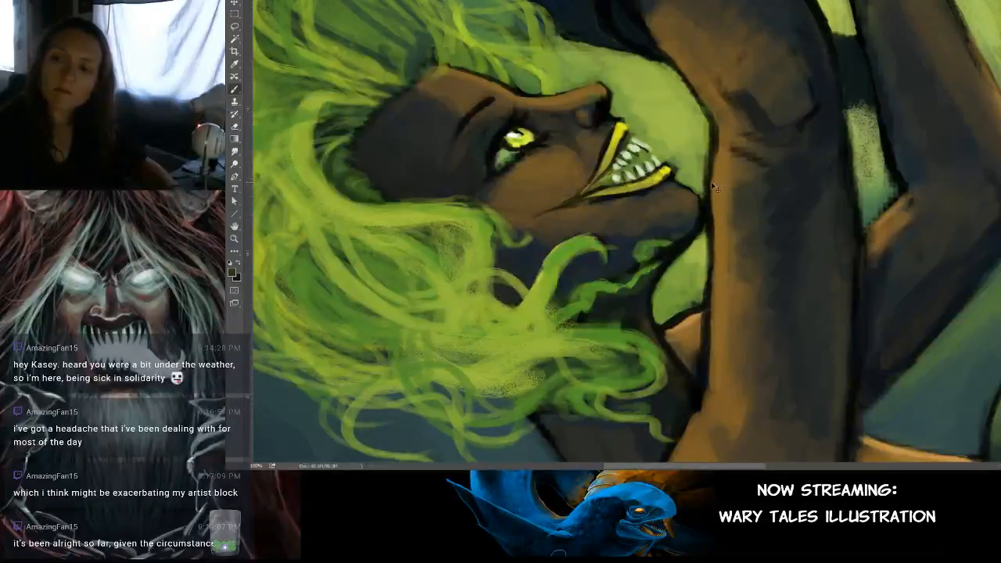
pyautogui.moveTo(713, 188)
pyautogui.mouseDown()
pyautogui.moveTo(667, 186)
pyautogui.moveTo(663, 214)
pyautogui.mouseUp()
pyautogui.click(635, 342)
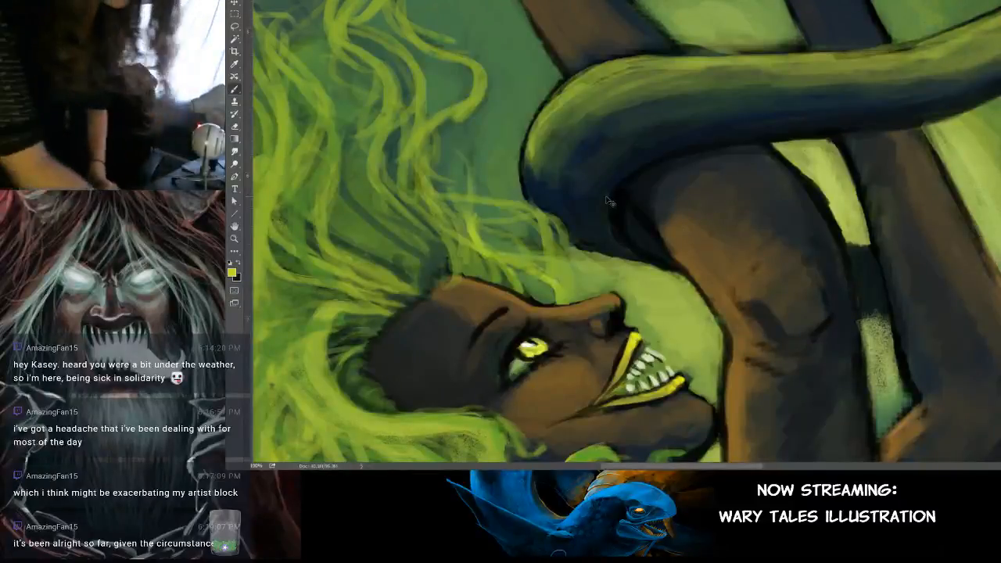
# Step: Review the figure and surrounding eels as a whole and examine the face and hair up close
pyautogui.scroll(-2, 611, 203)
pyautogui.scroll(-1, 610, 204)
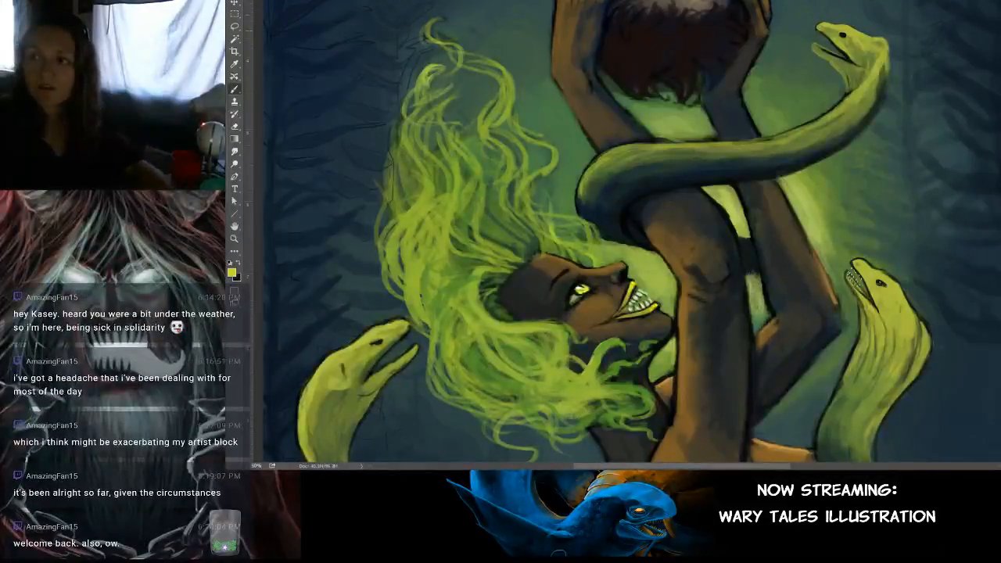
pyautogui.moveTo(626, 235); pyautogui.dragTo(613, 258)
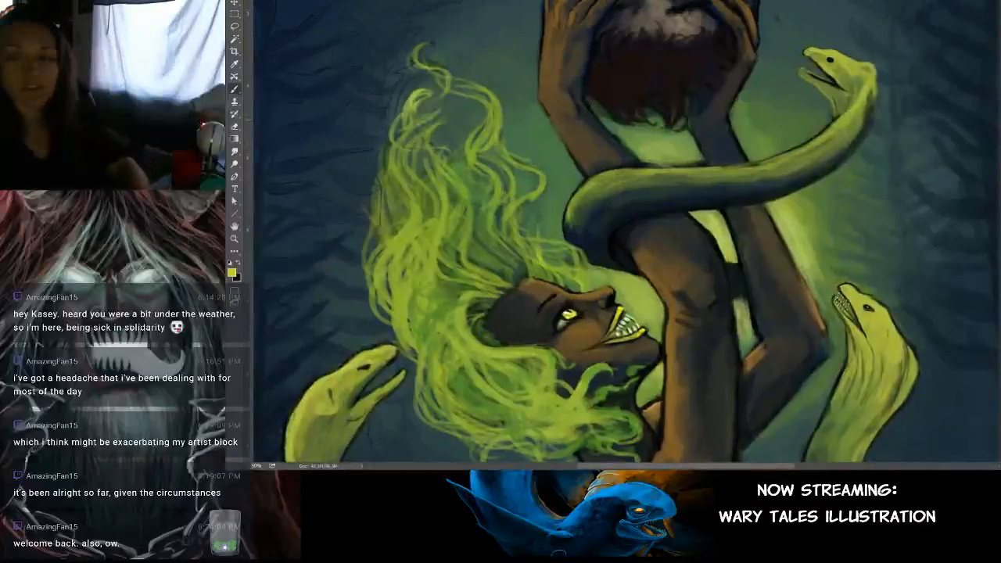
pyautogui.hotkey('ctrl', '+')
pyautogui.moveTo(894, 112); pyautogui.dragTo(926, 67)
pyautogui.moveTo(691, 222); pyautogui.dragTo(769, 167)
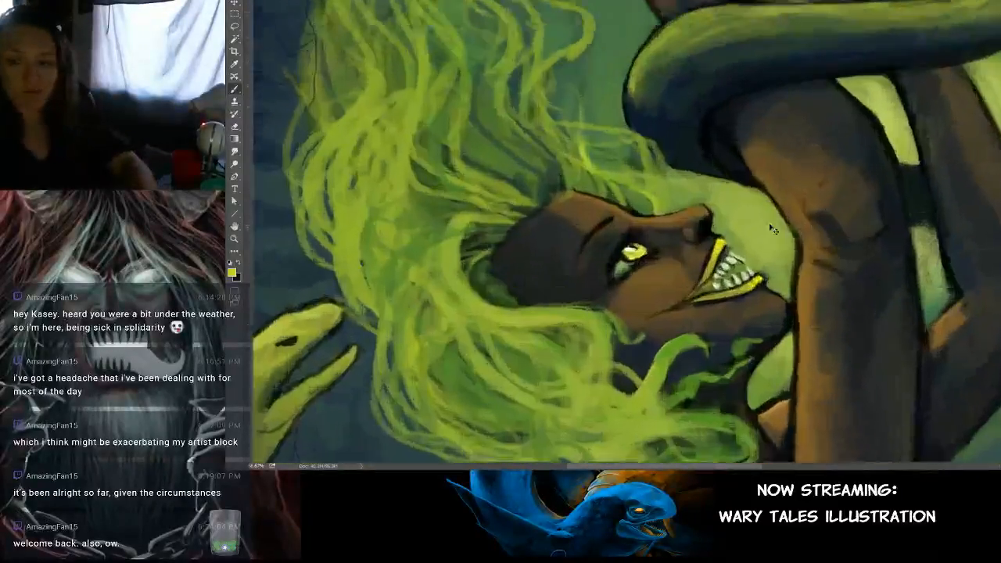
pyautogui.hotkey('ctrl', '+')
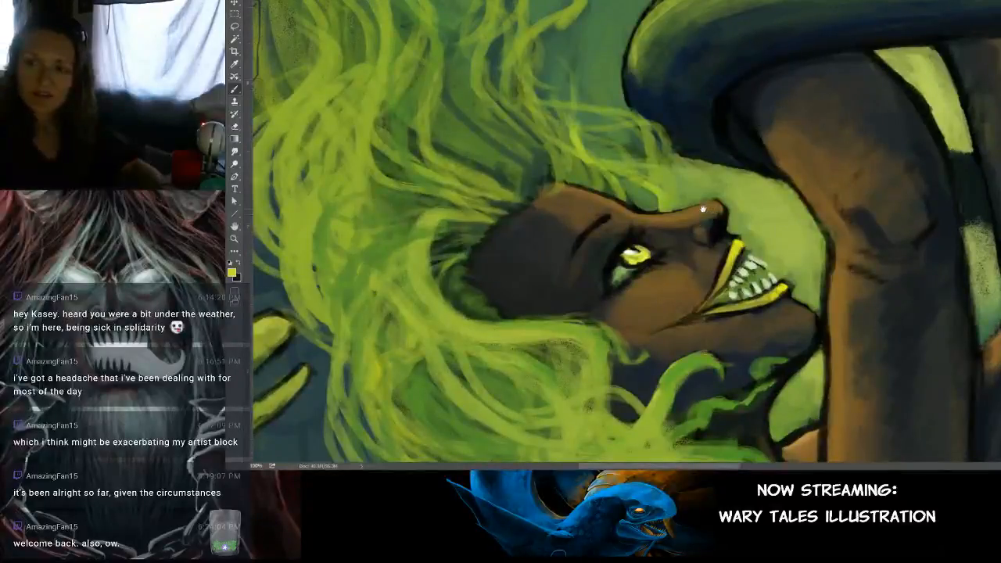
# Step: Refine the shading of the nose tip and nostril with brown and dark tones sampled from the surrounding skin
pyautogui.keyDown('alt'); pyautogui.click(710, 211); pyautogui.keyUp('alt')
pyautogui.moveTo(717, 219); pyautogui.dragTo(723, 227)
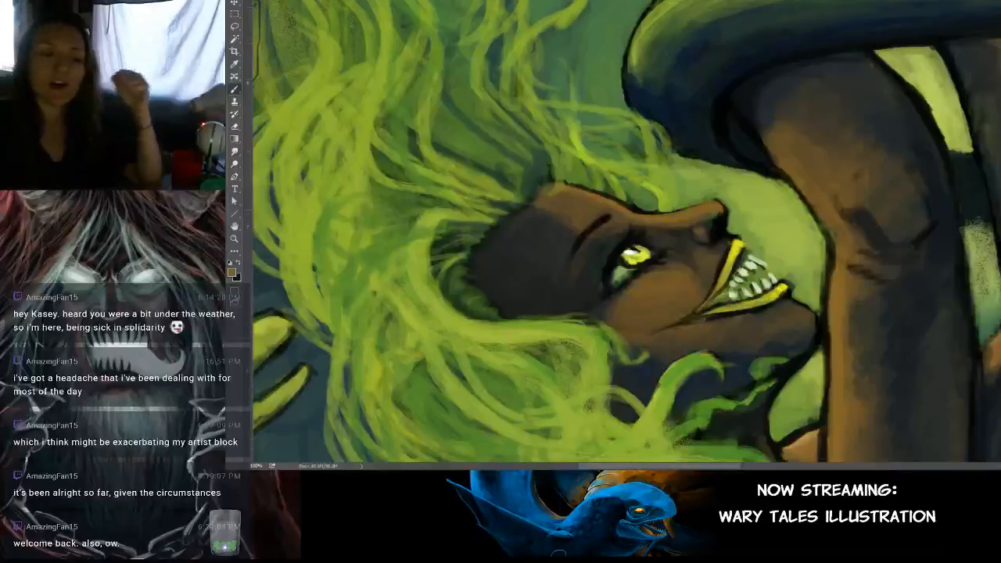
pyautogui.keyDown('alt'); pyautogui.click(721, 230); pyautogui.keyUp('alt')
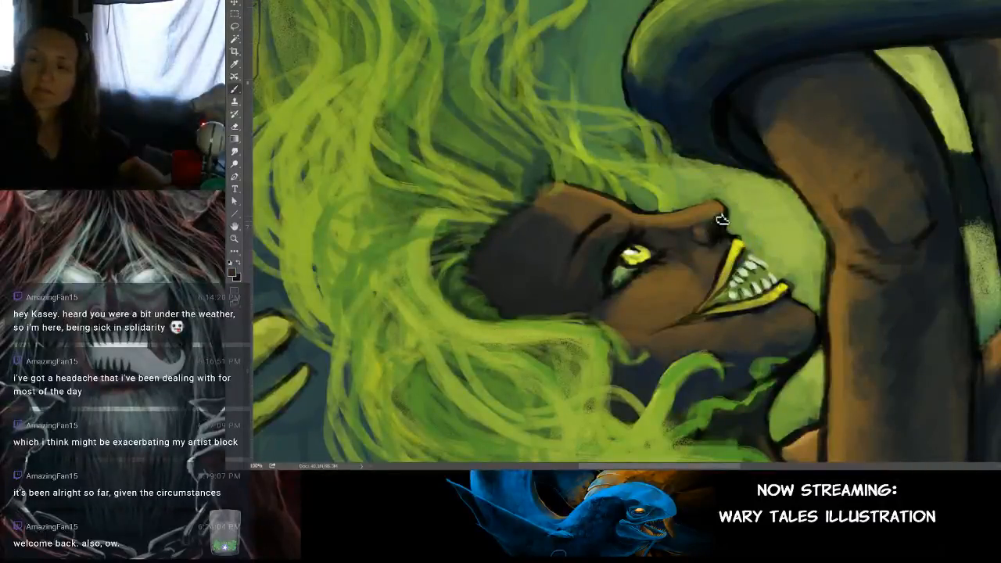
pyautogui.moveTo(719, 224)
pyautogui.mouseDown()
pyautogui.moveTo(711, 235)
pyautogui.moveTo(686, 228)
pyautogui.mouseUp()
pyautogui.keyDown('alt'); pyautogui.click(707, 222); pyautogui.keyUp('alt')
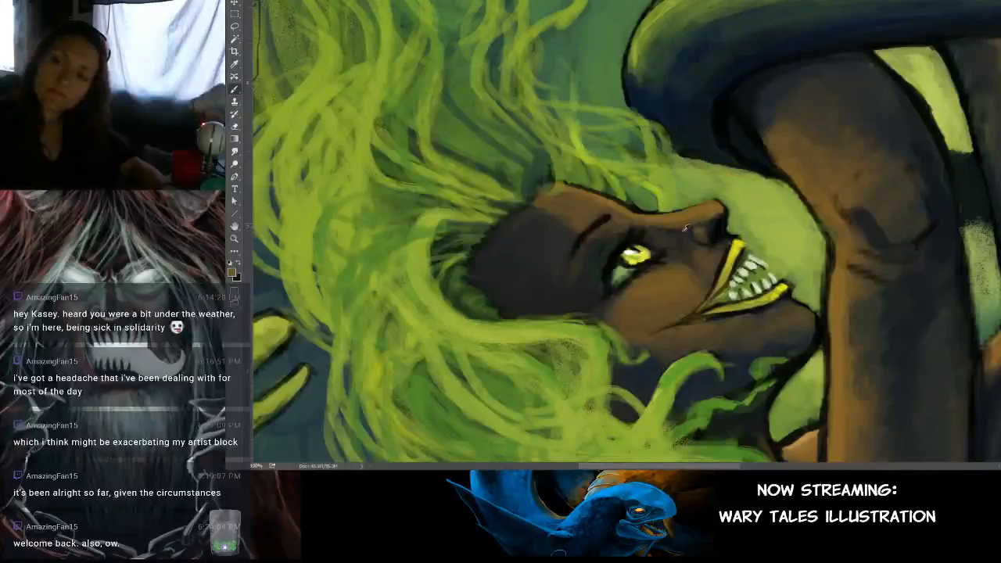
pyautogui.keyDown('alt'); pyautogui.click(682, 226); pyautogui.keyUp('alt')
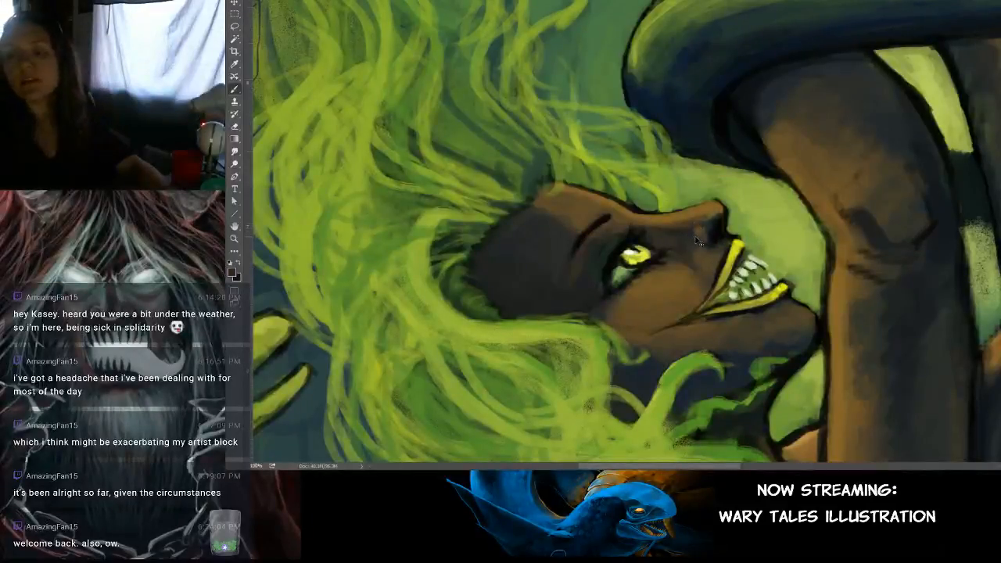
# Step: Blend the fold between the nostril, cheek and upper lip using skin tones sampled from the cheek
pyautogui.keyDown('alt'); pyautogui.click(674, 280); pyautogui.keyUp('alt')
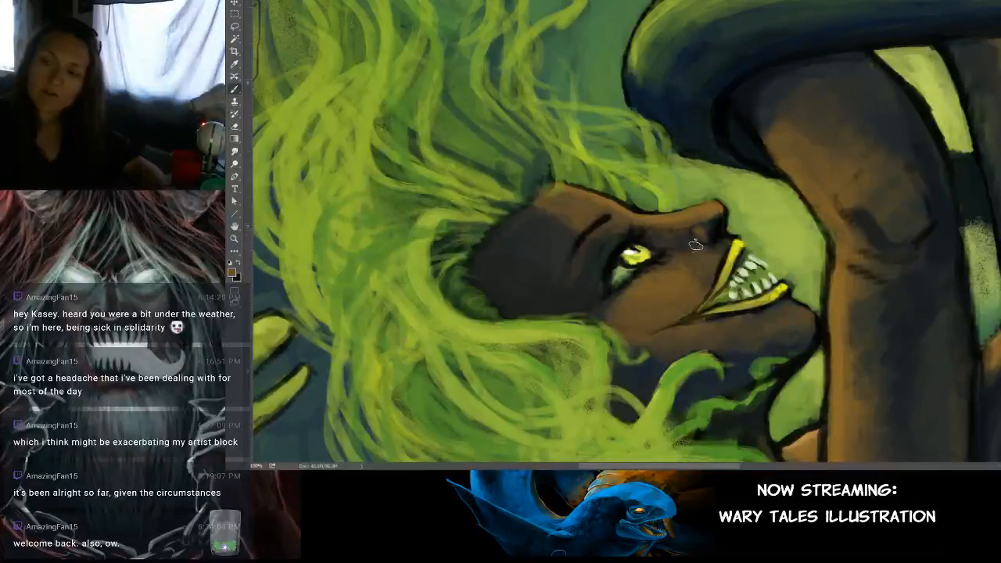
pyautogui.keyDown('alt'); pyautogui.click(685, 242); pyautogui.keyUp('alt')
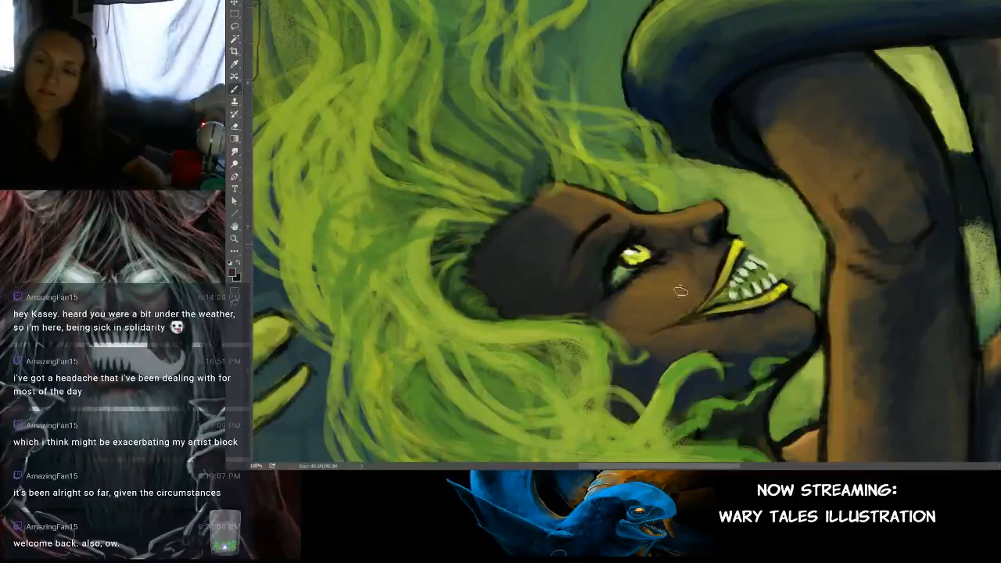
pyautogui.keyDown('alt'); pyautogui.click(681, 265); pyautogui.keyUp('alt')
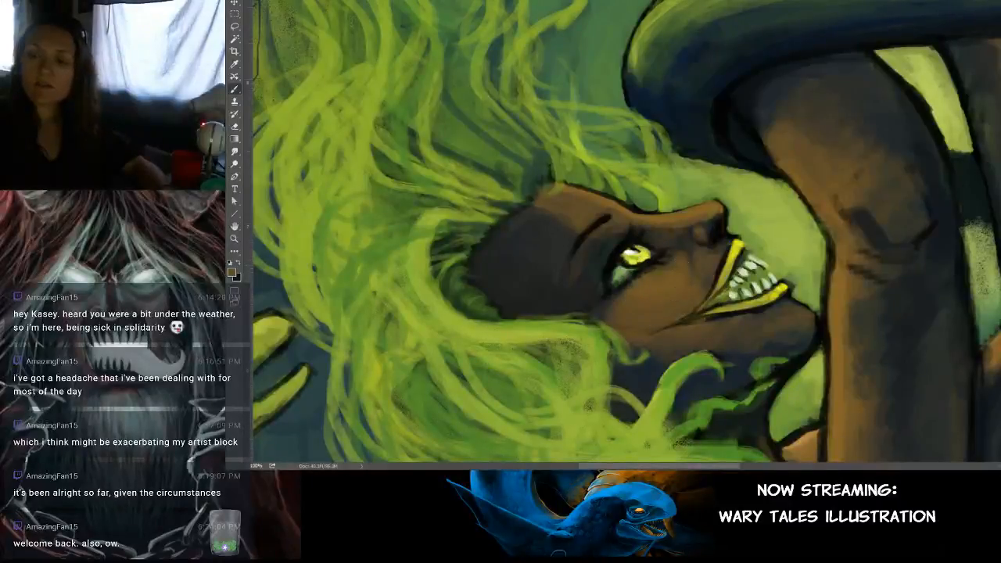
# Step: Darken and extend the smile crease from the mouth corner into the cheek, cleaning its edge with sampled cheek brown
pyautogui.keyDown('alt'); pyautogui.click(717, 239); pyautogui.keyUp('alt')
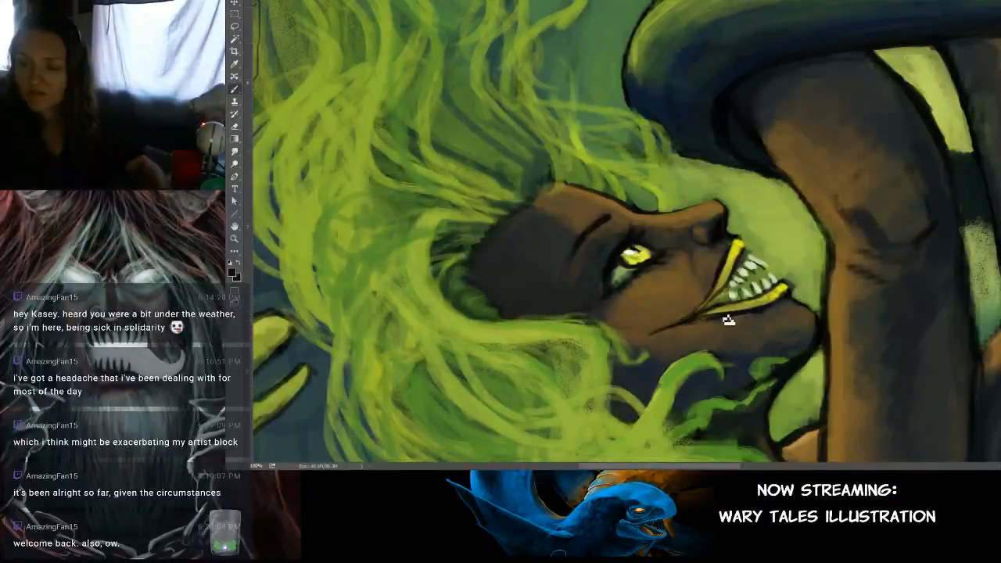
pyautogui.moveTo(688, 318); pyautogui.dragTo(649, 336)
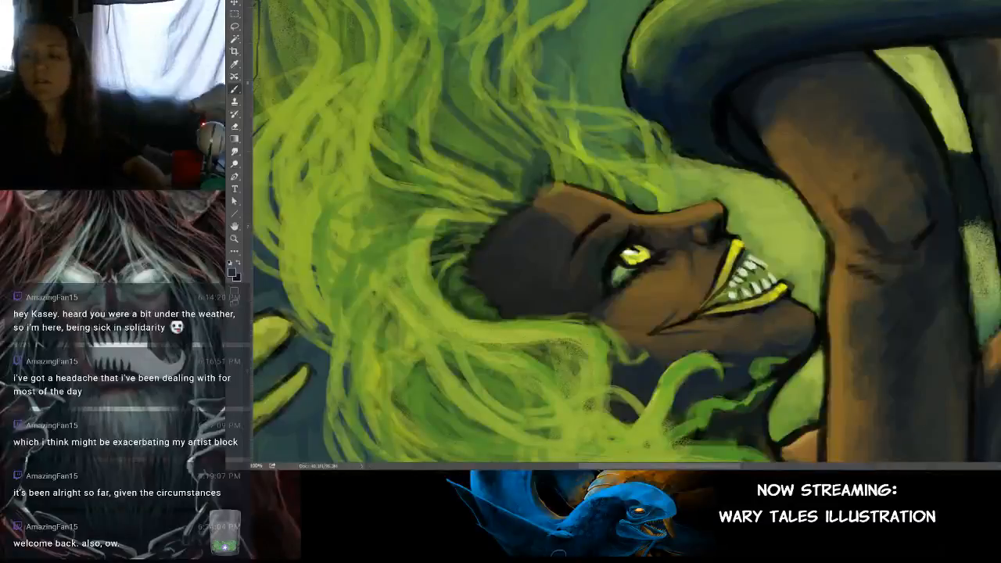
pyautogui.keyDown('alt'); pyautogui.click(661, 282); pyautogui.keyUp('alt')
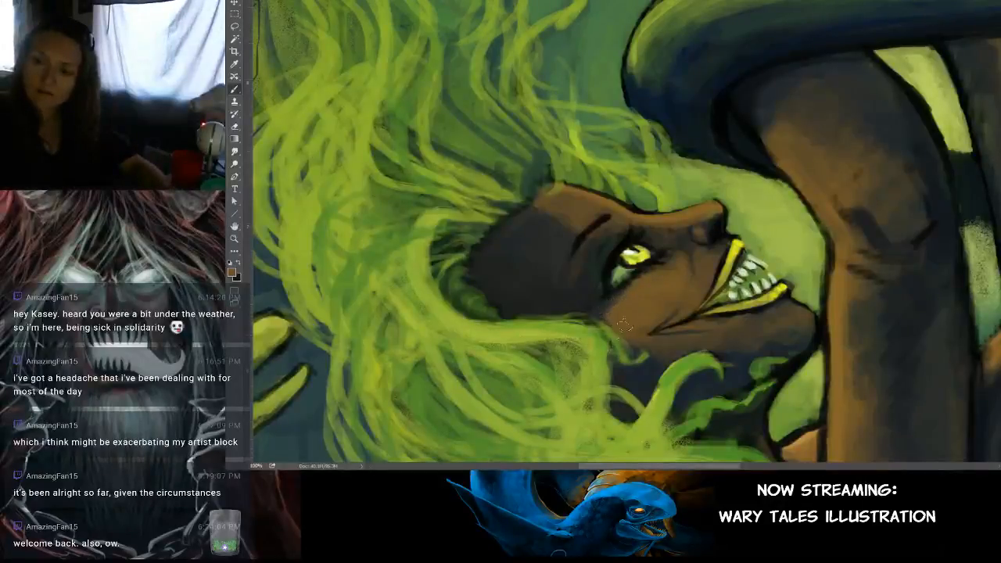
# Step: Shade the lower cheek and jaw below the smile crease, alternating sampled dark shadow and brown skin tones
pyautogui.keyDown('alt'); pyautogui.click(648, 370); pyautogui.keyUp('alt')
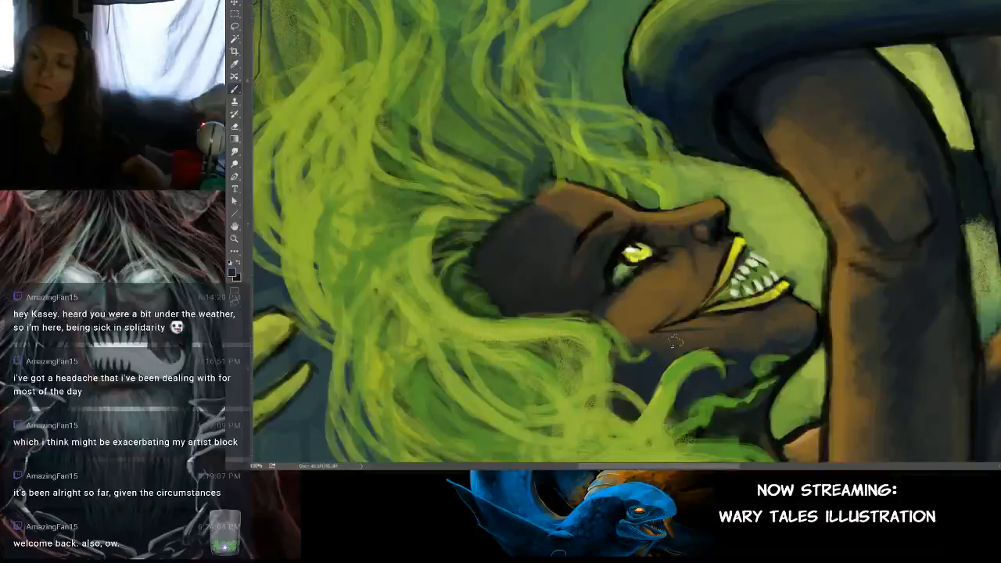
pyautogui.keyDown('alt'); pyautogui.click(646, 319); pyautogui.keyUp('alt')
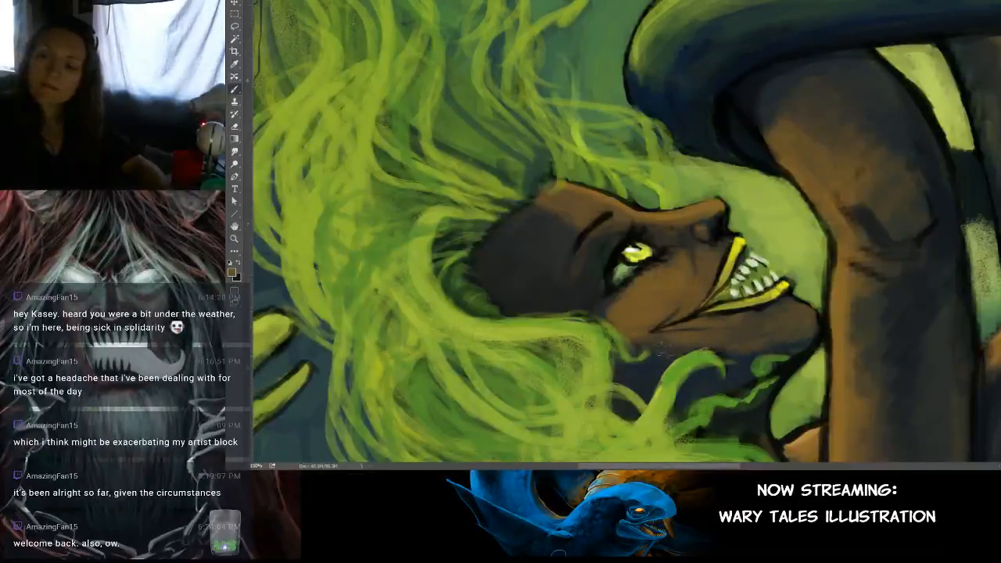
pyautogui.keyDown('alt'); pyautogui.click(648, 370); pyautogui.keyUp('alt')
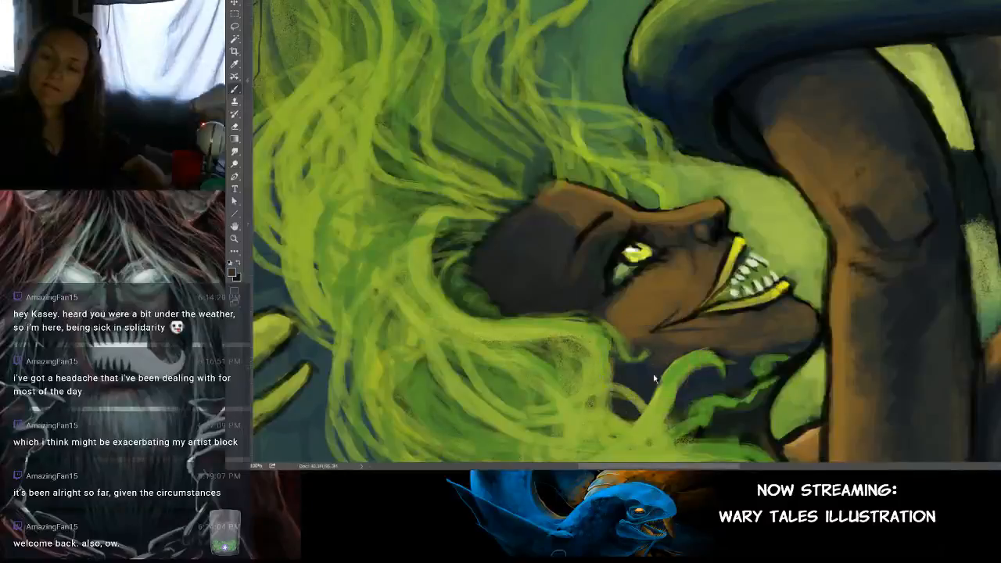
pyautogui.moveTo(685, 363); pyautogui.dragTo(729, 350)
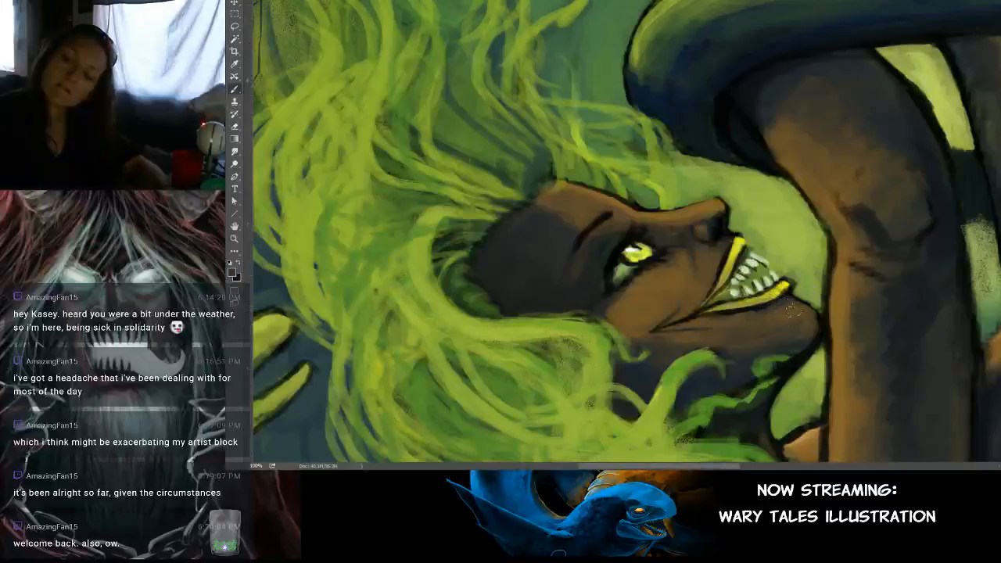
# Step: Smooth the dark shadow across the temple and forehead up to the hairline
pyautogui.moveTo(763, 276)
pyautogui.mouseDown()
pyautogui.moveTo(811, 278)
pyautogui.moveTo(788, 226)
pyautogui.moveTo(770, 219)
pyautogui.moveTo(710, 236)
pyautogui.moveTo(907, 219)
pyautogui.mouseUp()
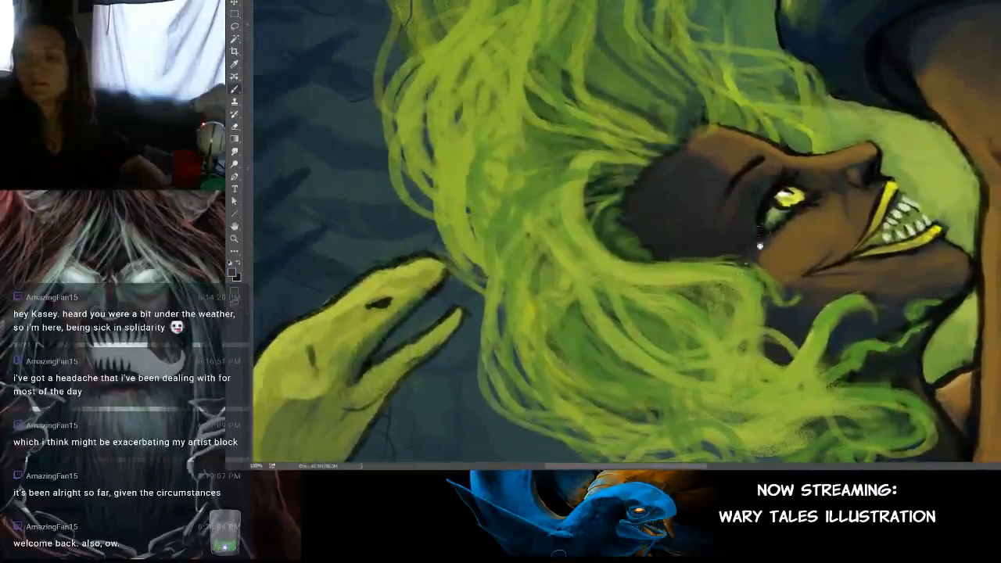
pyautogui.moveTo(751, 243); pyautogui.dragTo(680, 202)
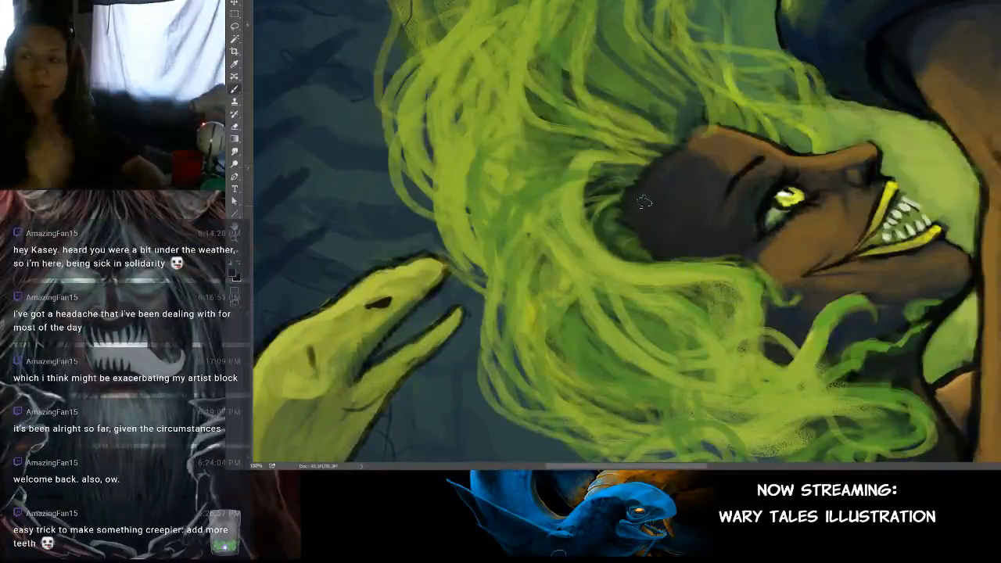
pyautogui.moveTo(650, 320)
pyautogui.mouseDown()
pyautogui.moveTo(582, 342)
pyautogui.moveTo(583, 352)
pyautogui.mouseUp()
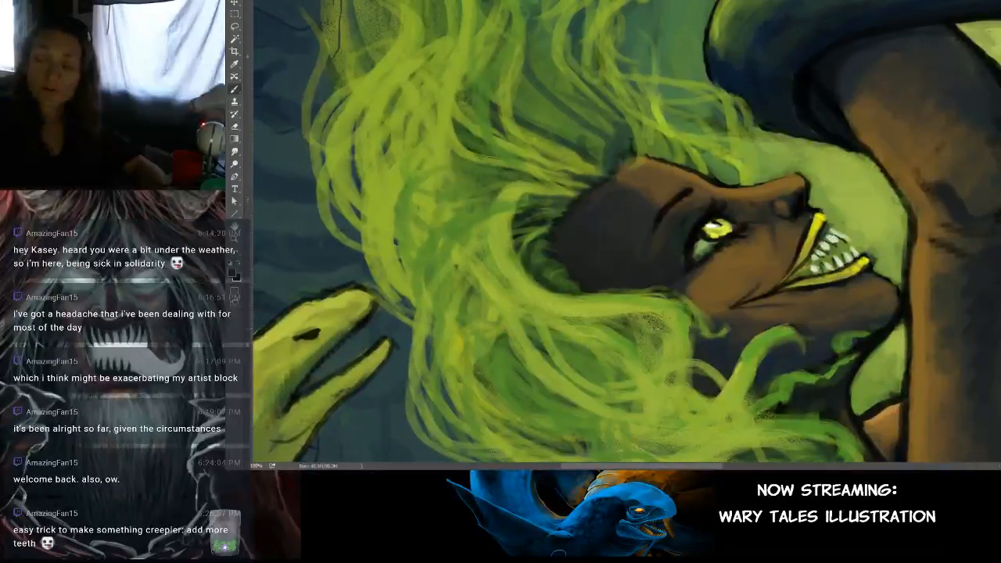
pyautogui.moveTo(680, 205); pyautogui.dragTo(692, 299)
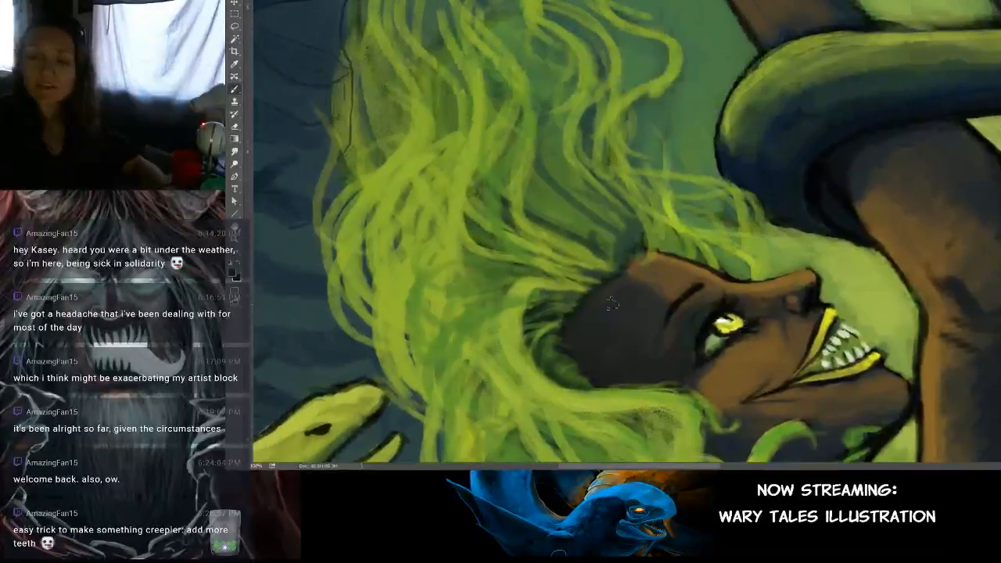
# Step: Review the hair, the neighboring eel and the whole composition from close up and at full-figure distance
pyautogui.moveTo(727, 247)
pyautogui.mouseDown()
pyautogui.moveTo(715, 279)
pyautogui.moveTo(679, 273)
pyautogui.moveTo(722, 264)
pyautogui.moveTo(692, 268)
pyautogui.mouseUp()
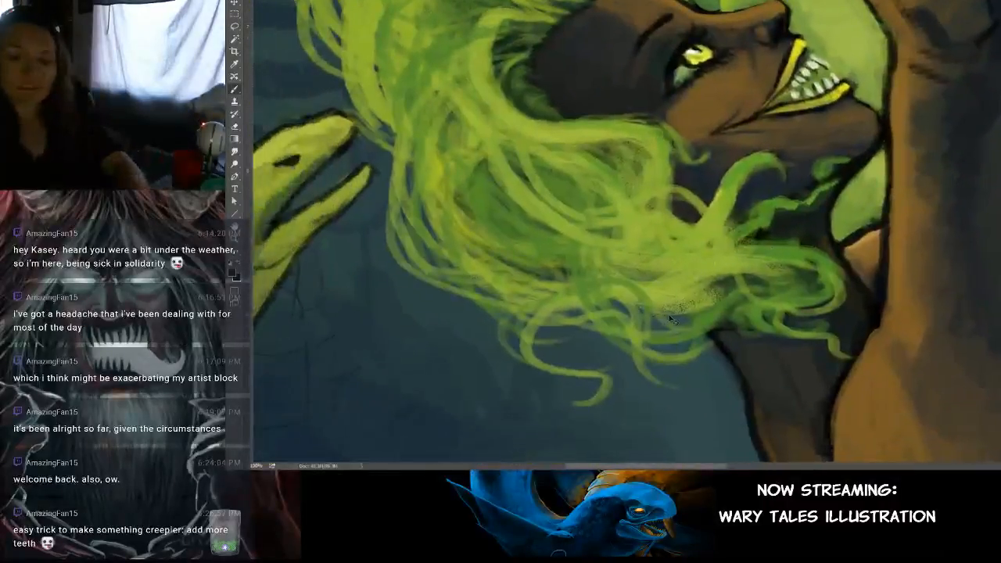
pyautogui.moveTo(671, 319)
pyautogui.mouseDown()
pyautogui.moveTo(665, 351)
pyautogui.moveTo(688, 337)
pyautogui.mouseUp()
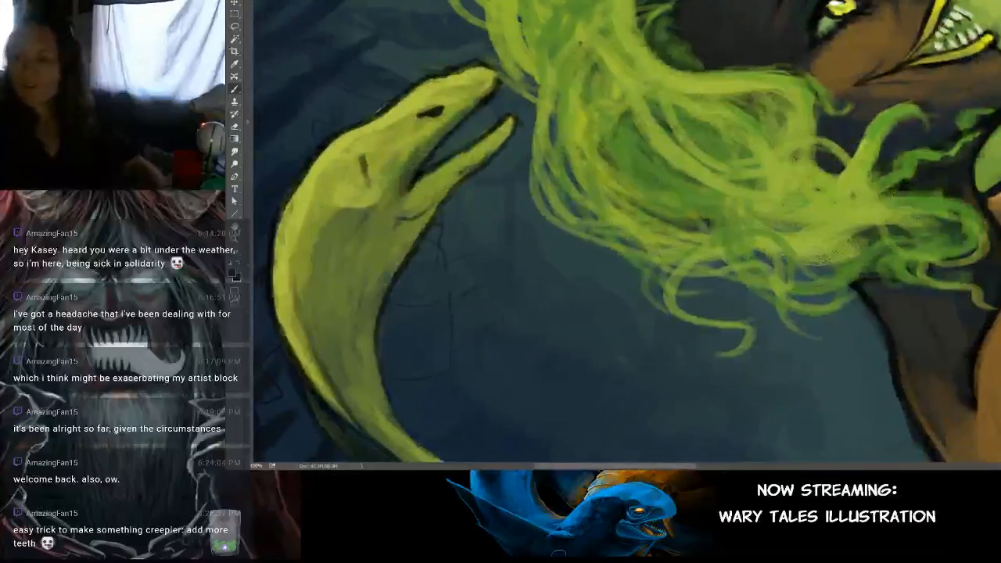
pyautogui.scroll(-4, 971, 343)
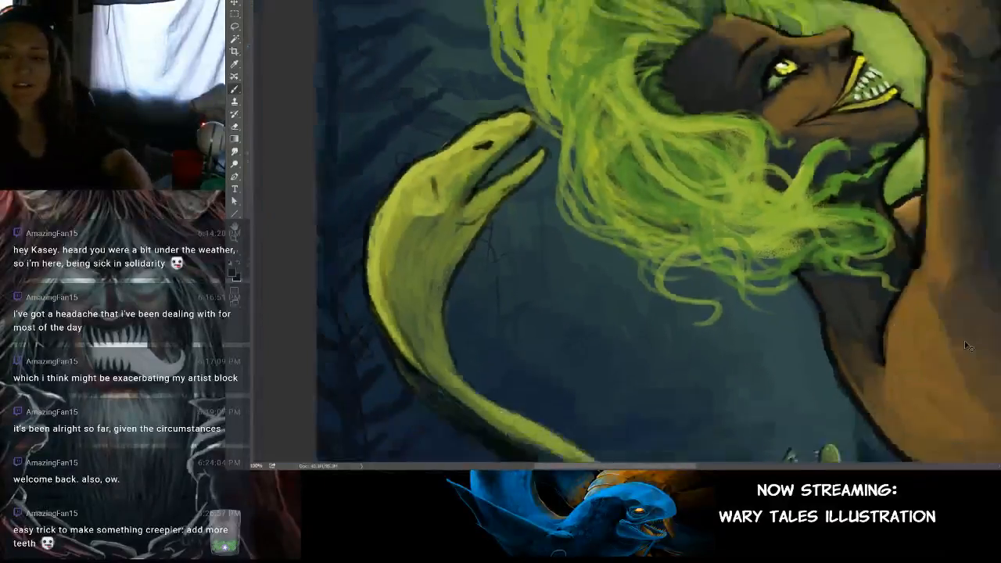
pyautogui.scroll(-4, 972, 343)
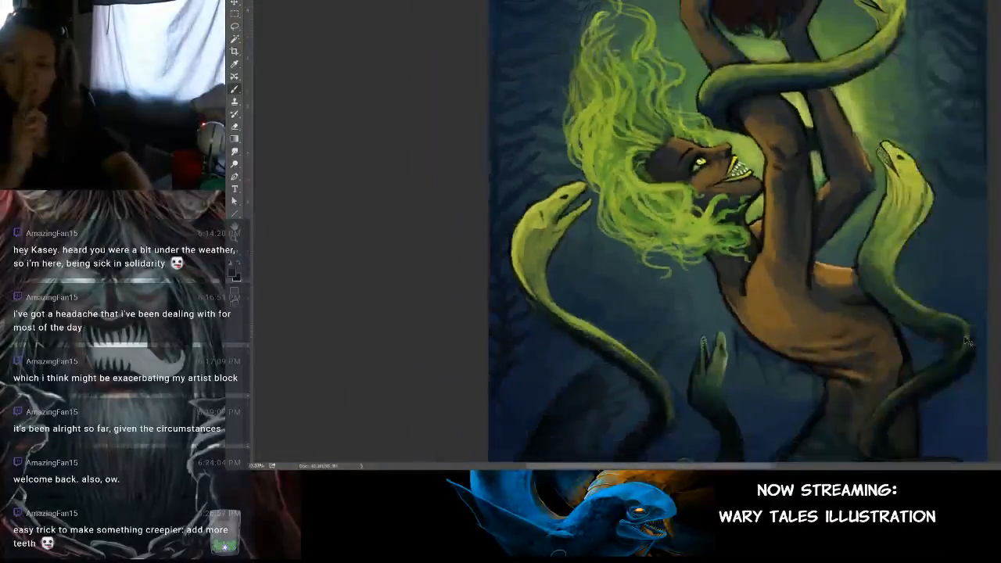
pyautogui.scroll(4, 971, 342)
pyautogui.scroll(2, 498, 356)
pyautogui.scroll(3, 499, 356)
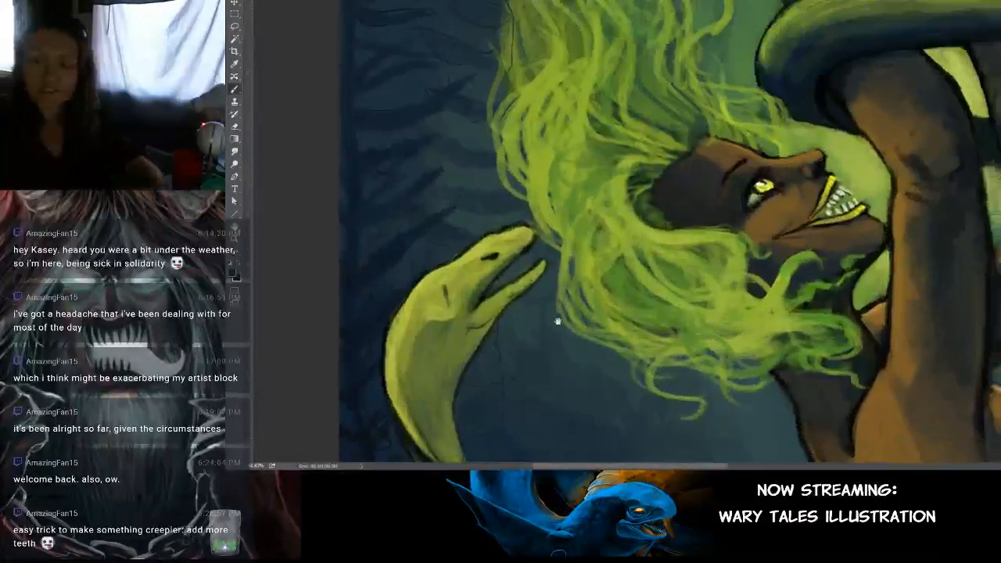
pyautogui.moveTo(498, 356); pyautogui.dragTo(519, 310)
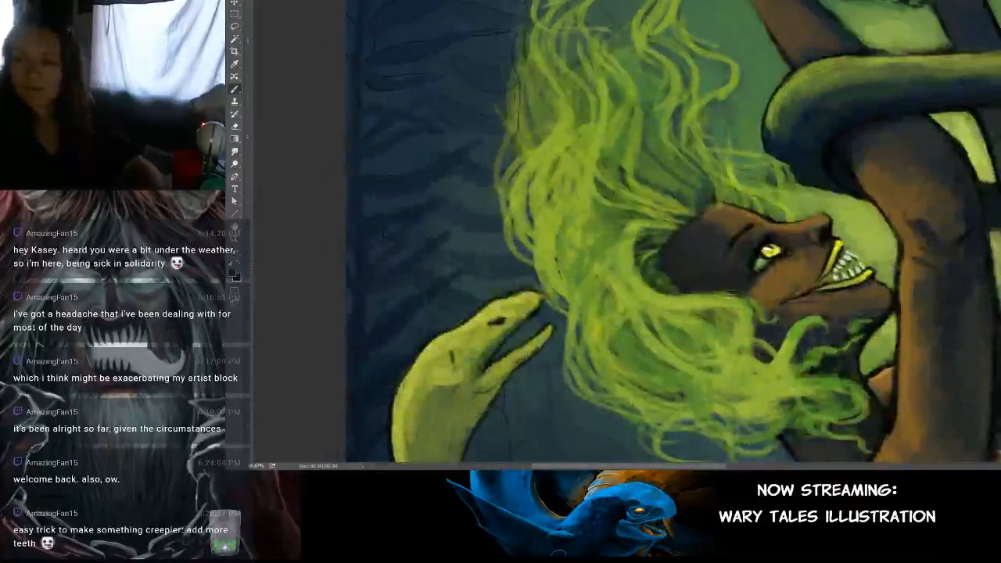
pyautogui.hotkey('ctrl', ',')
pyautogui.hotkey('ctrl', ',')
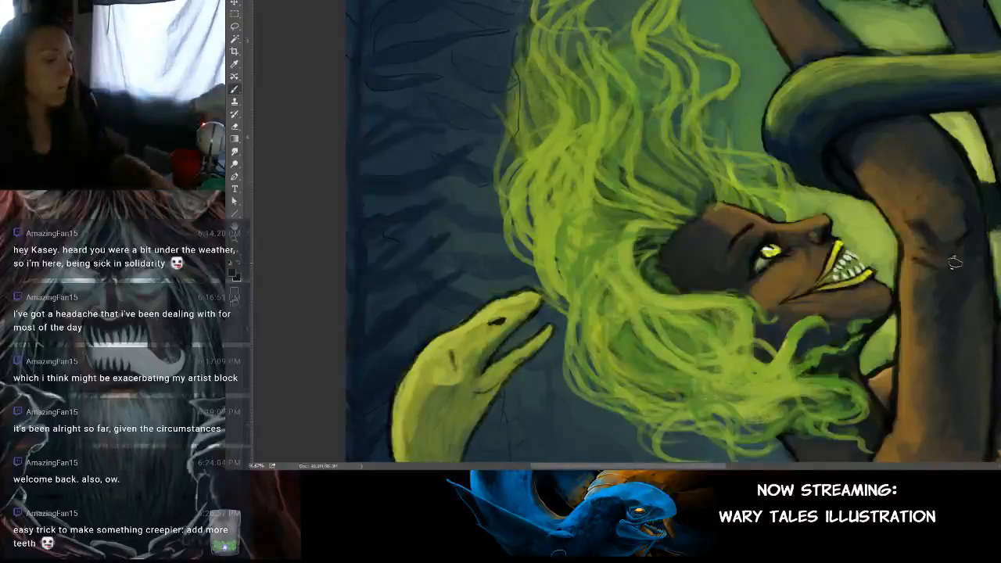
# Step: Reshape the upper teeth and fill the spaces around them with green tones from inside the mouth
pyautogui.hotkey('ctrl', '+')
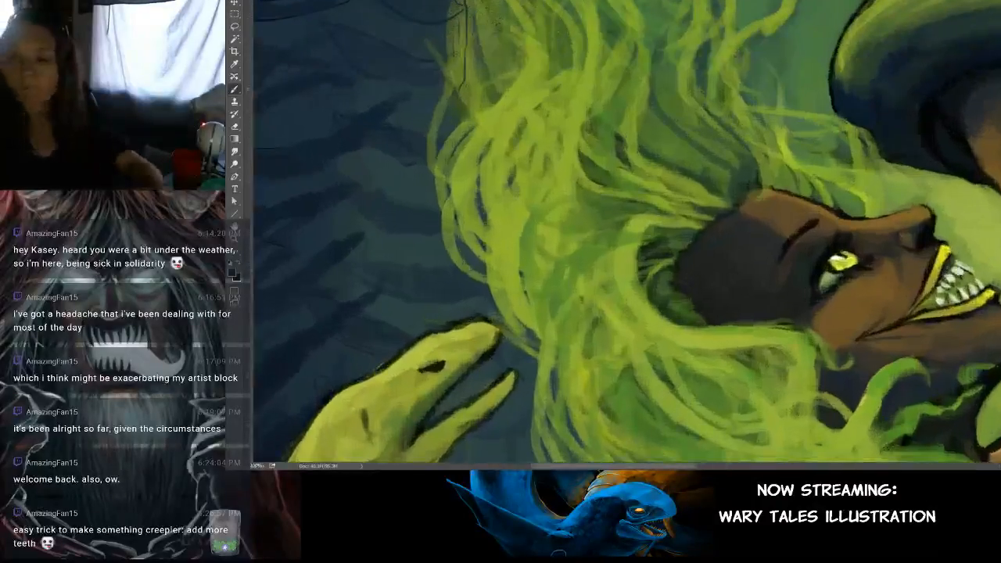
pyautogui.moveTo(968, 226); pyautogui.dragTo(911, 214)
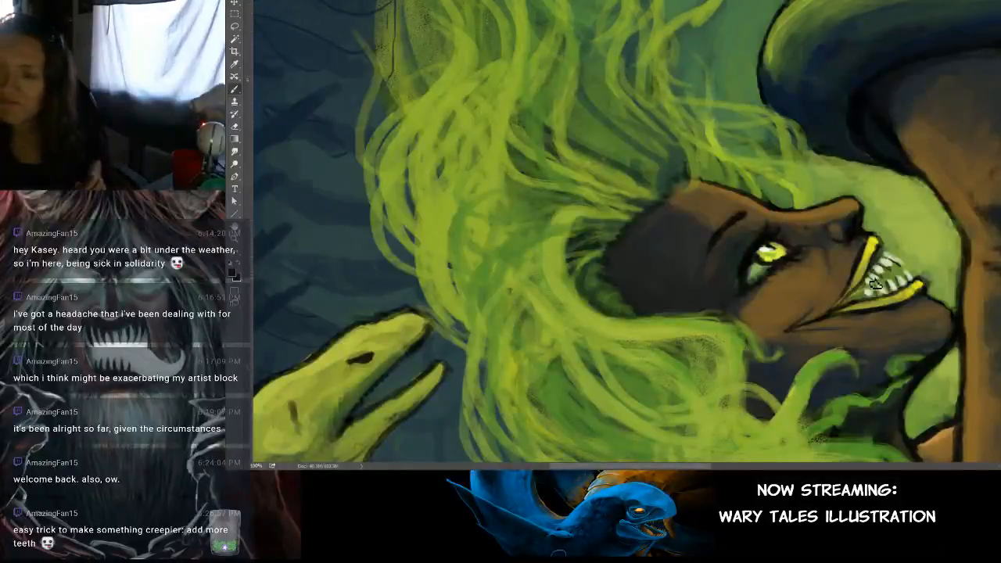
pyautogui.hotkey('ctrl', '+')
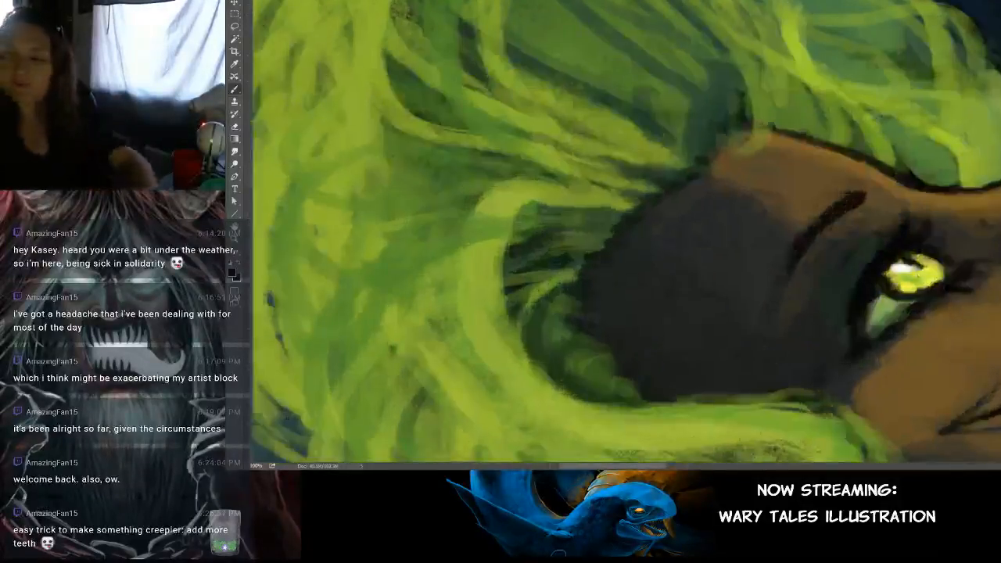
pyautogui.hotkey('ctrl', '-')
pyautogui.moveTo(650, 281); pyautogui.dragTo(726, 363)
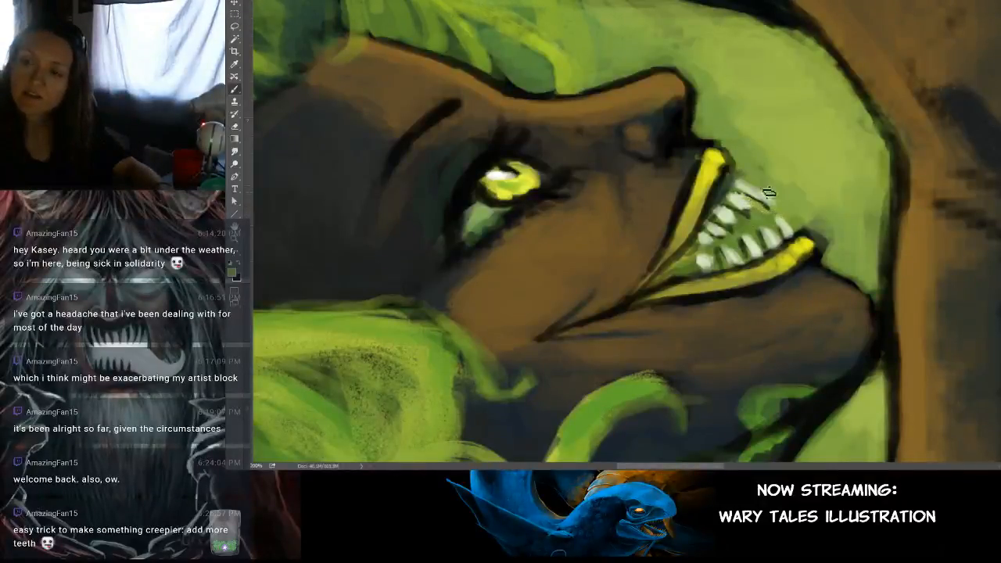
pyautogui.moveTo(753, 196); pyautogui.dragTo(735, 197)
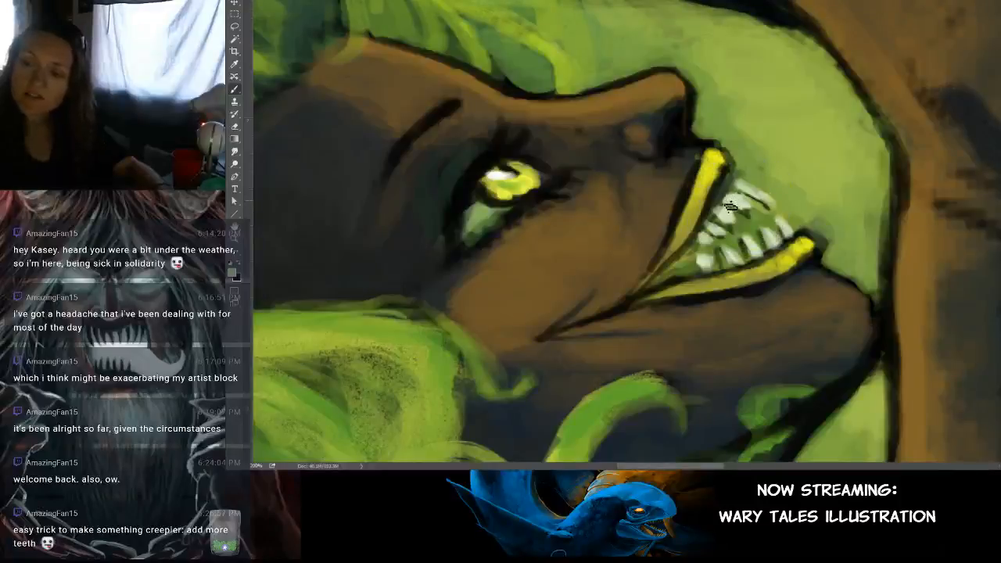
pyautogui.press(']')
pyautogui.press(']')
pyautogui.press(']')
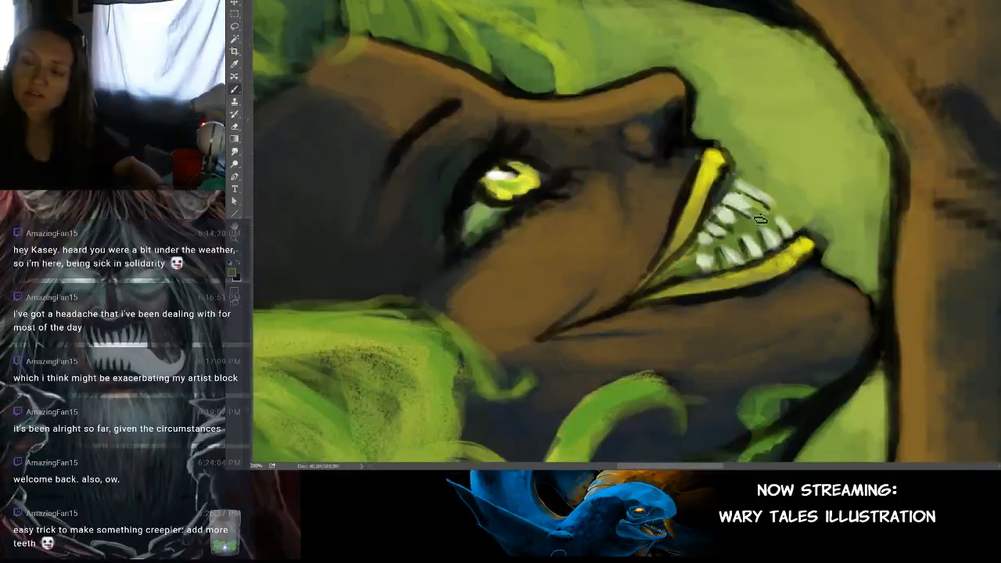
# Step: Darken the gaps between the teeth and define their edges and tips, varying the brush size
pyautogui.press('[')
pyautogui.press('[')
pyautogui.press('[')
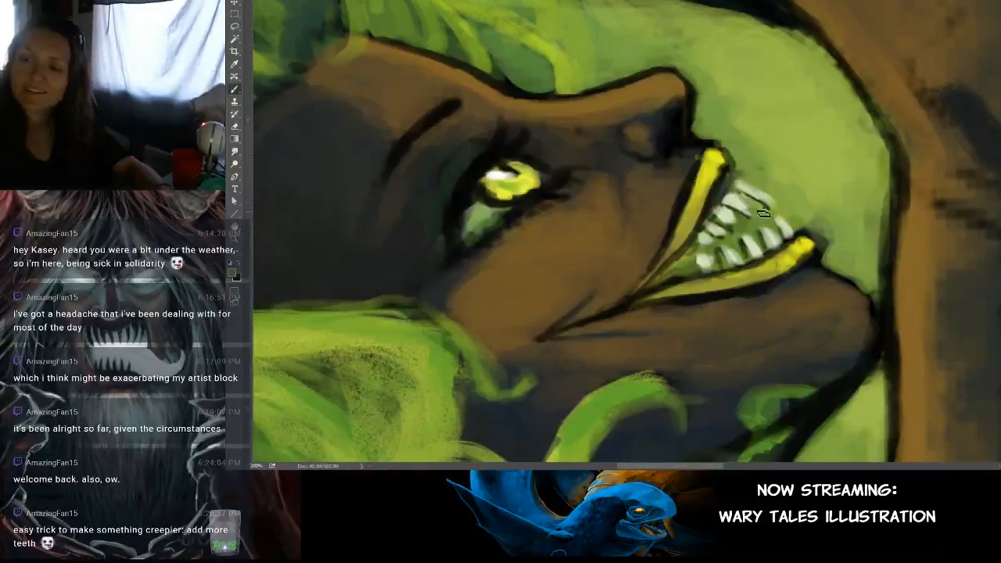
pyautogui.press(']')
pyautogui.press(']')
pyautogui.press(']')
pyautogui.press('[')
pyautogui.press('[')
pyautogui.press('[')
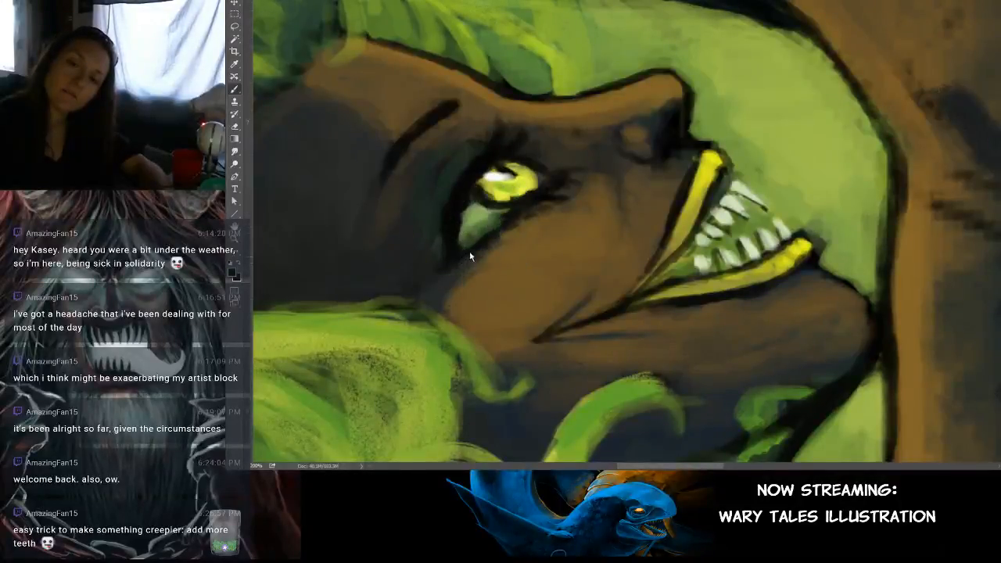
# Step: Refine the figure's eye with colors sampled from the eyeball, iris, highlight and pupil
pyautogui.click(489, 222)
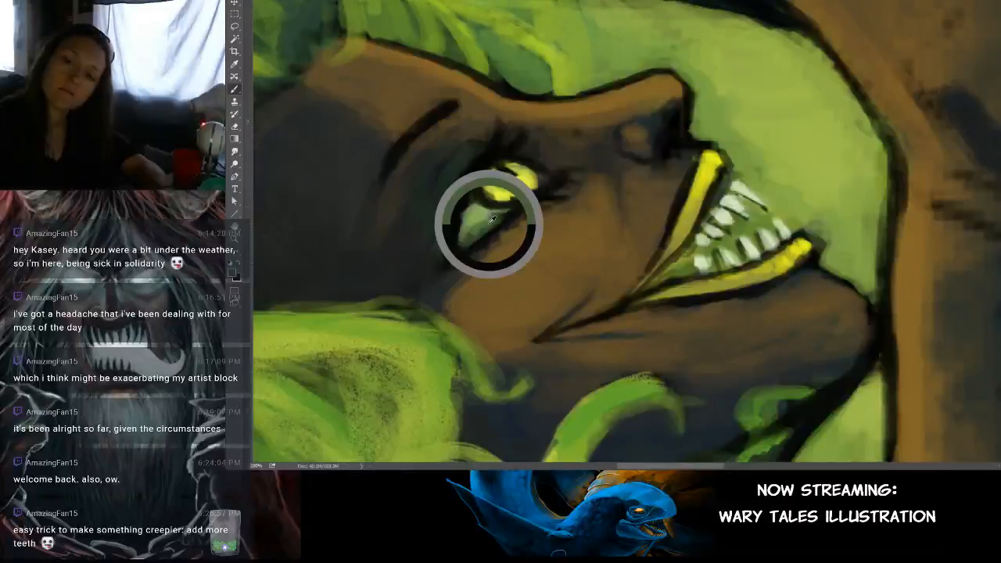
pyautogui.keyDown('alt'); pyautogui.click(501, 196); pyautogui.keyUp('alt')
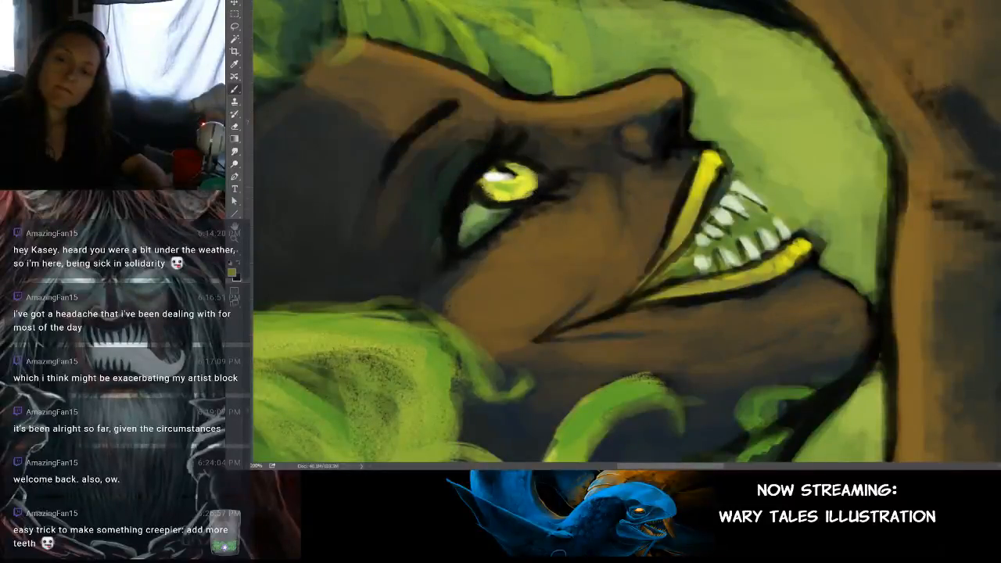
pyautogui.keyDown('alt'); pyautogui.click(485, 184); pyautogui.keyUp('alt')
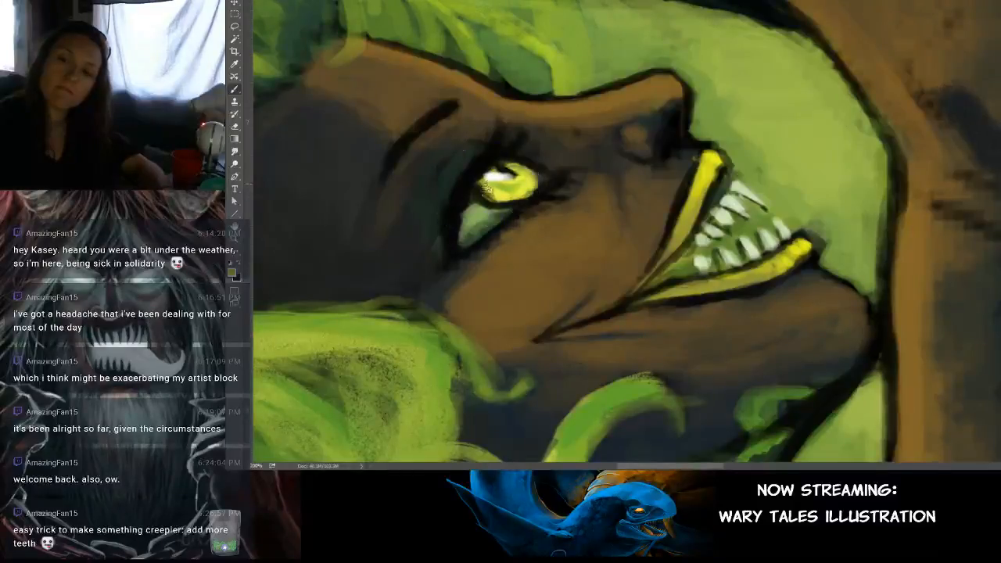
pyautogui.keyDown('alt'); pyautogui.click(501, 192); pyautogui.keyUp('alt')
pyautogui.keyDown('alt'); pyautogui.click(493, 188); pyautogui.keyUp('alt')
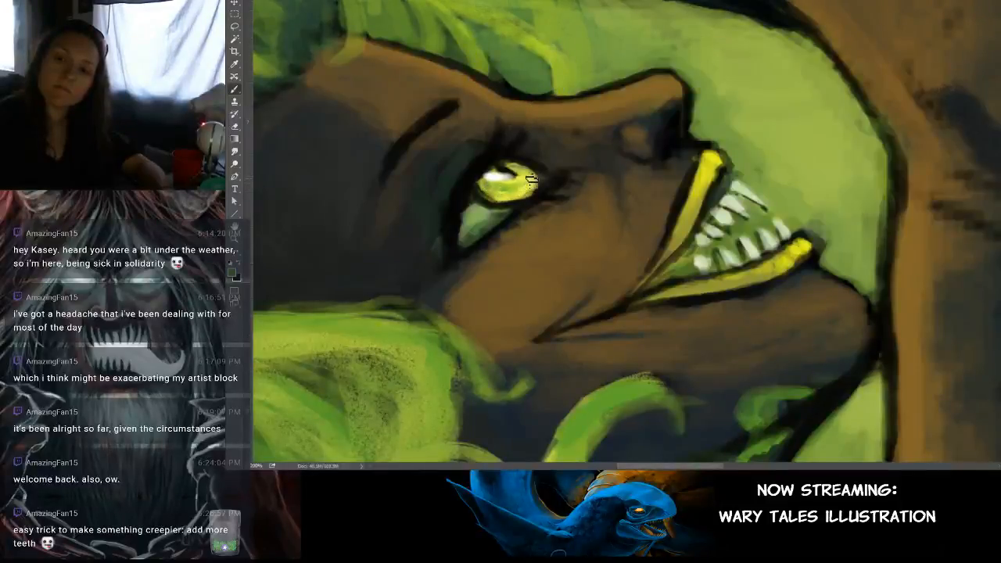
pyautogui.keyDown('alt'); pyautogui.click(501, 173); pyautogui.keyUp('alt')
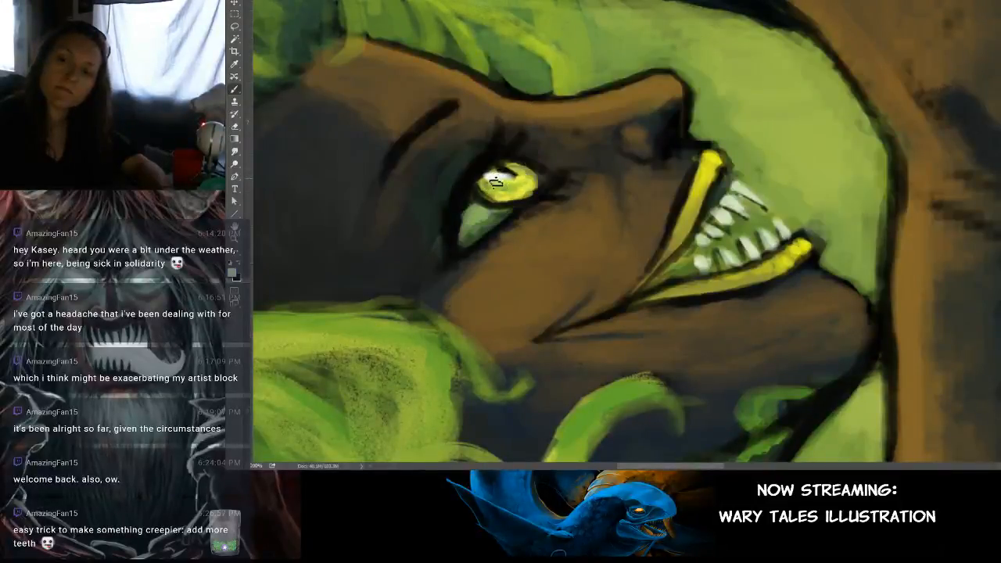
pyautogui.keyDown('alt'); pyautogui.click(506, 167); pyautogui.keyUp('alt')
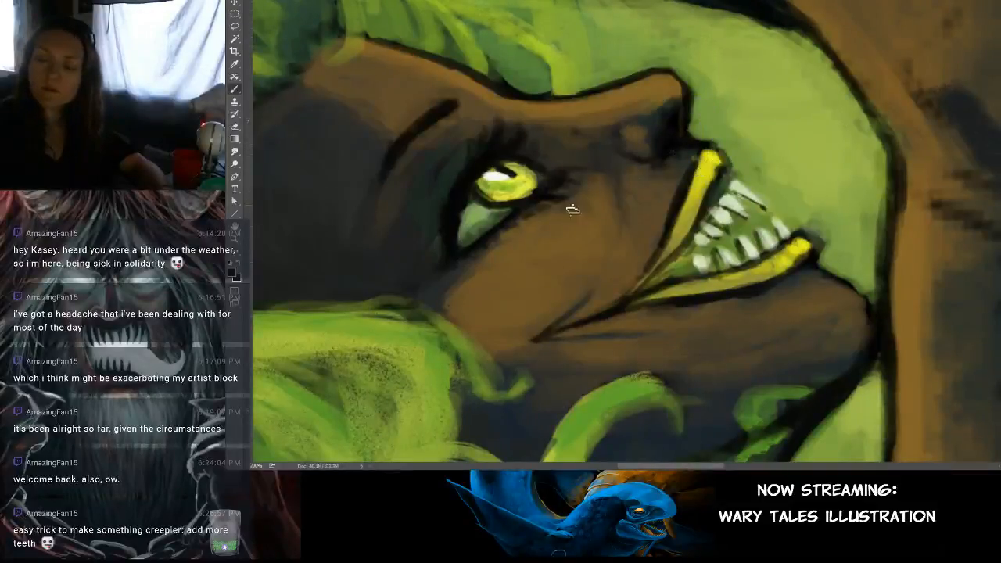
# Step: Touch up the dark shading around the figure's eyebrow and nose with sampled tones
pyautogui.scroll(-2, 599, 219)
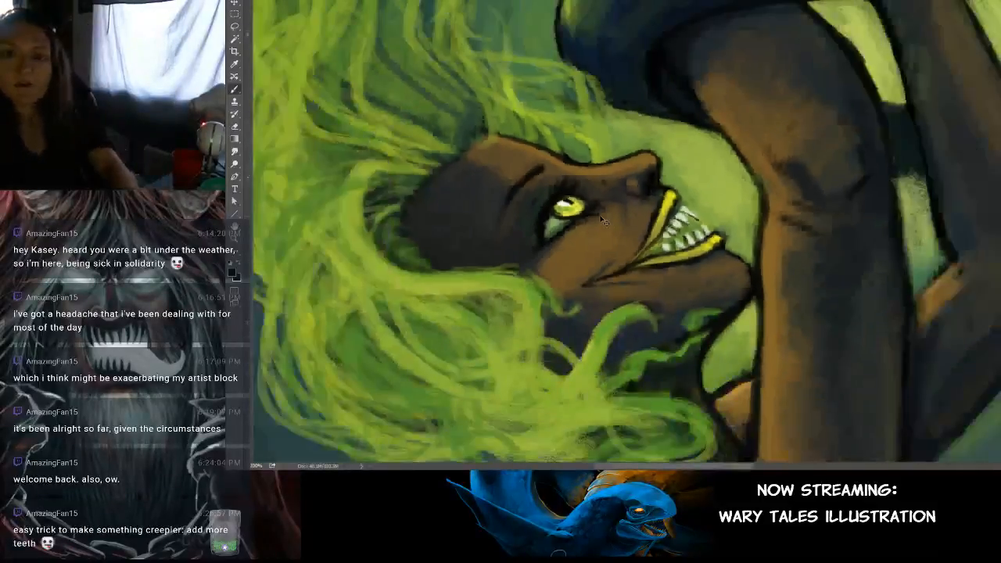
pyautogui.moveTo(605, 223); pyautogui.dragTo(655, 158)
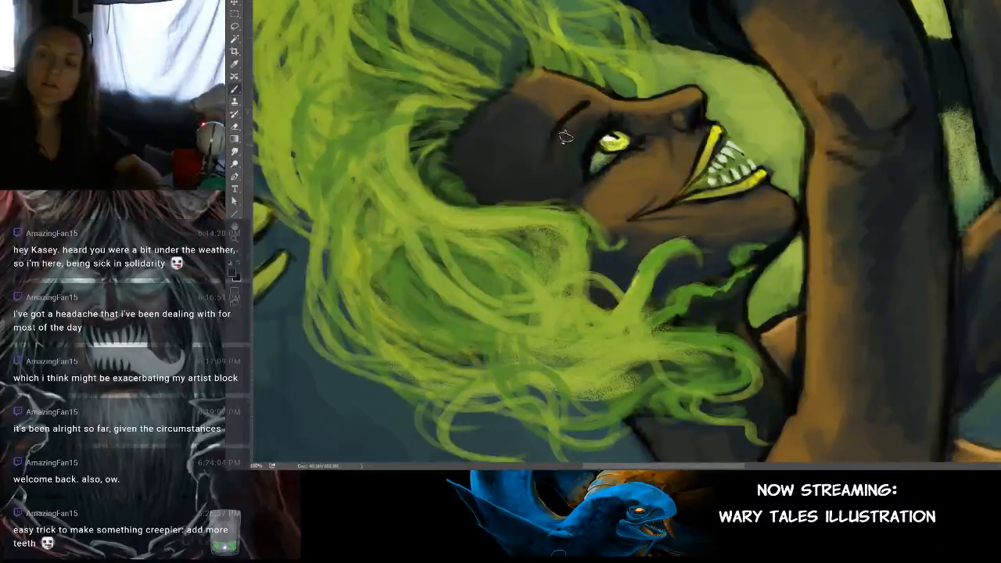
pyautogui.moveTo(684, 158)
pyautogui.mouseDown()
pyautogui.moveTo(642, 192)
pyautogui.moveTo(629, 178)
pyautogui.moveTo(676, 188)
pyautogui.mouseUp()
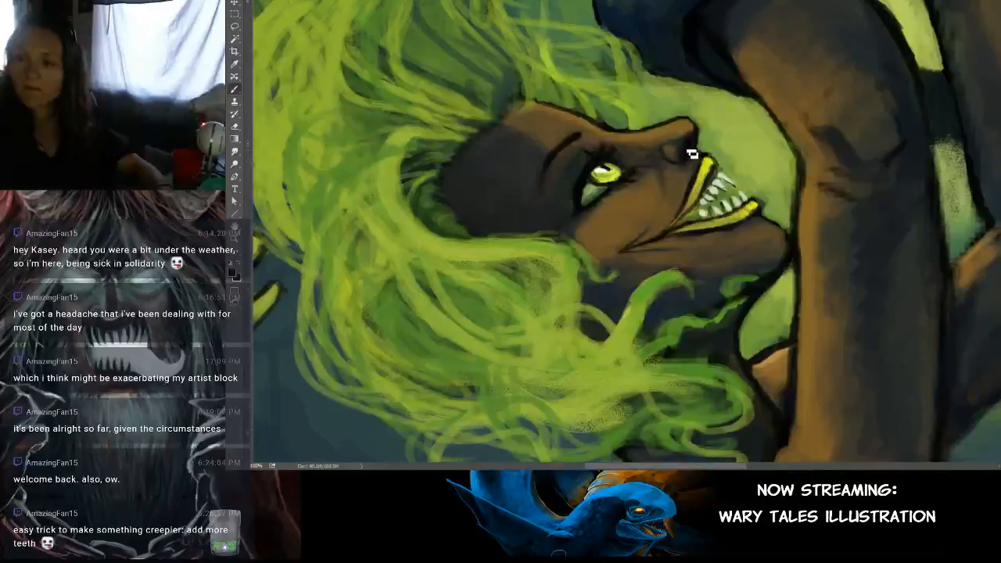
pyautogui.keyDown('alt'); pyautogui.click(672, 181); pyautogui.keyUp('alt')
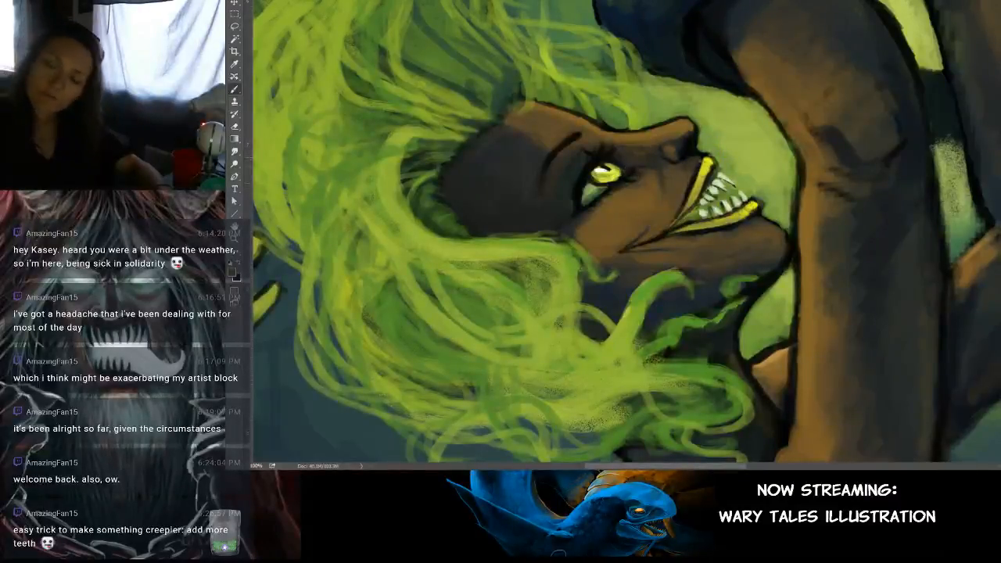
# Step: Paint over the green hair strand across the underside of the jaw with sampled dark skin tones
pyautogui.moveTo(757, 198); pyautogui.dragTo(729, 182)
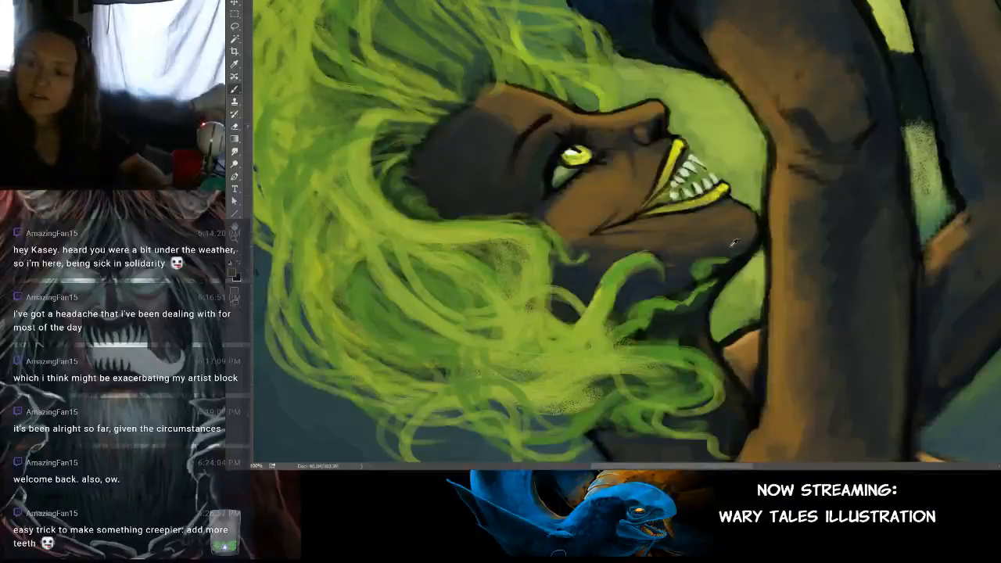
pyautogui.keyDown('alt'); pyautogui.click(682, 275); pyautogui.keyUp('alt')
pyautogui.moveTo(695, 272); pyautogui.dragTo(731, 260)
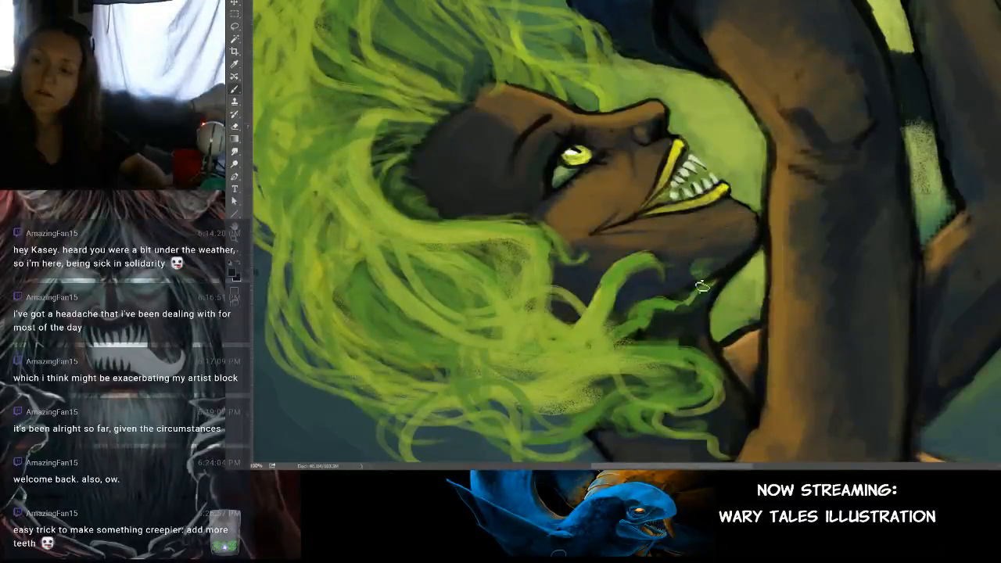
pyautogui.keyDown('alt'); pyautogui.click(741, 249); pyautogui.keyUp('alt')
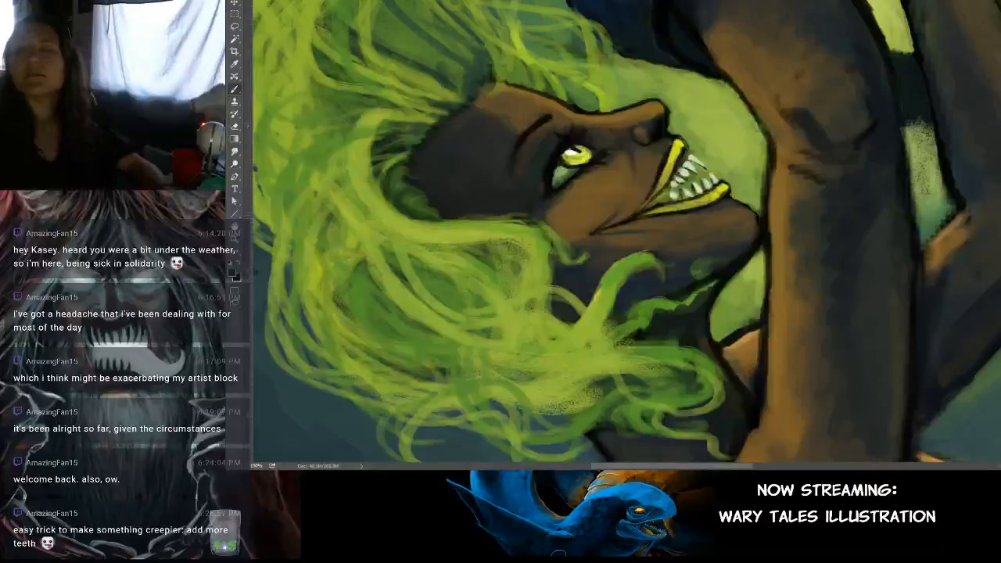
# Step: Shade the far arm along its outer edge and paint the eel's cast shadow where the body crosses it
pyautogui.moveTo(655, 206)
pyautogui.mouseDown()
pyautogui.moveTo(632, 181)
pyautogui.moveTo(648, 211)
pyautogui.mouseUp()
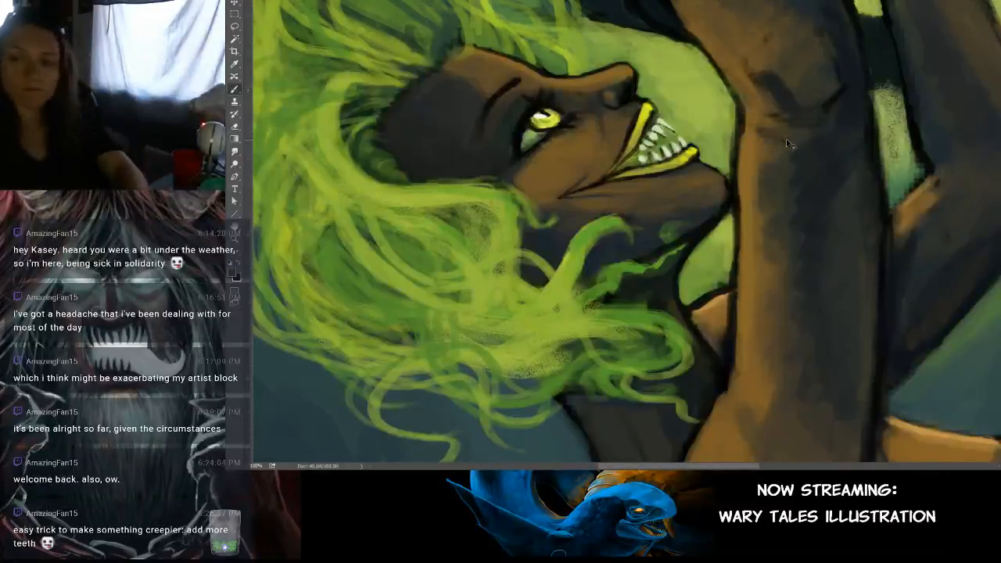
pyautogui.hotkey('ctrl', '-')
pyautogui.hotkey('ctrl', '-')
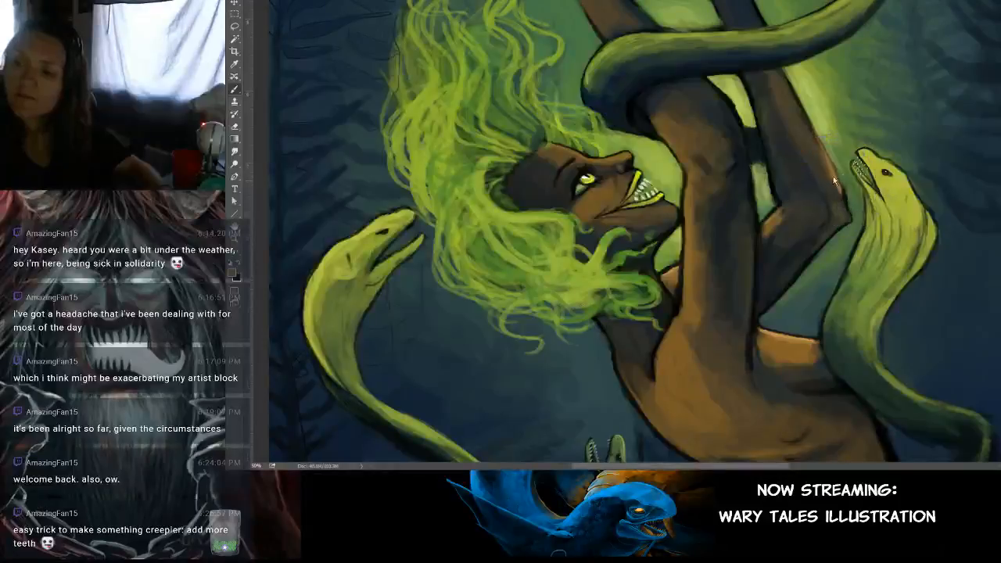
pyautogui.moveTo(817, 137); pyautogui.dragTo(824, 202)
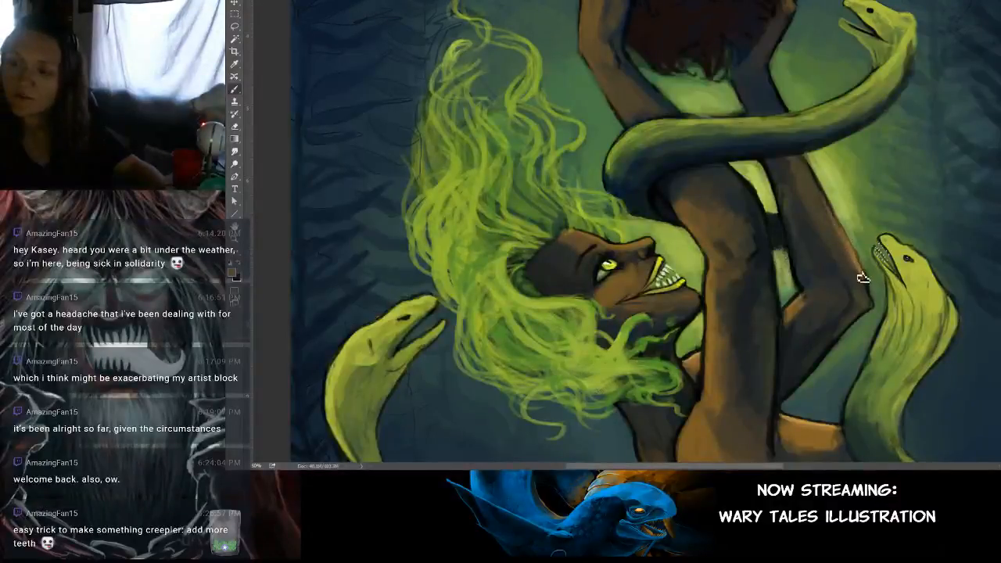
pyautogui.keyDown('alt'); pyautogui.click(766, 166); pyautogui.keyUp('alt')
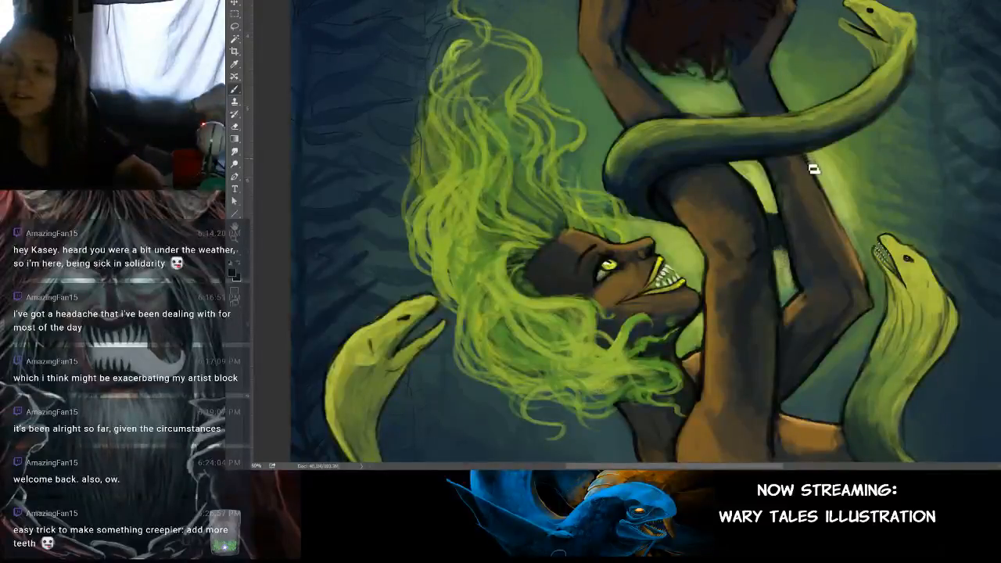
pyautogui.moveTo(813, 163); pyautogui.dragTo(817, 179)
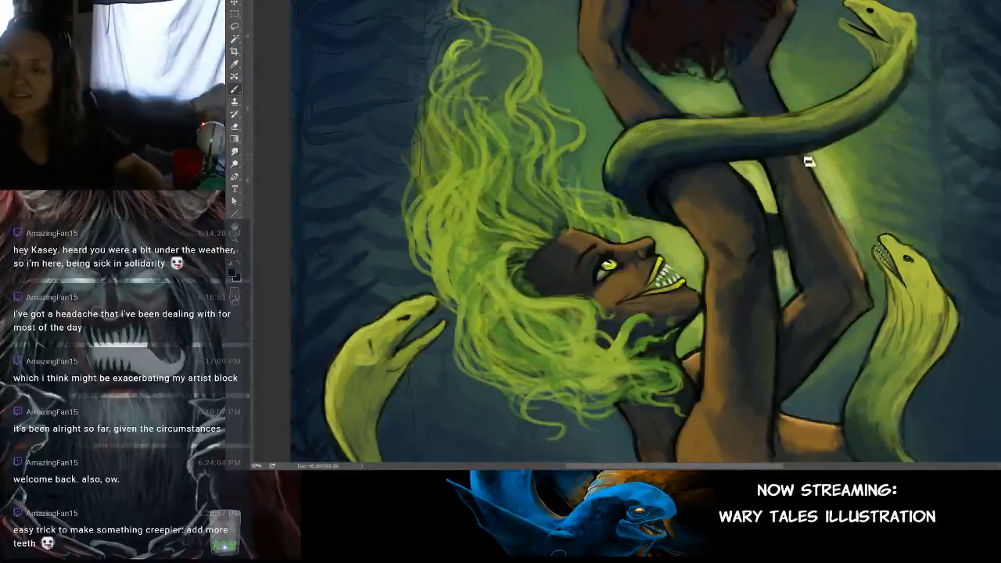
pyautogui.moveTo(810, 162); pyautogui.dragTo(814, 175)
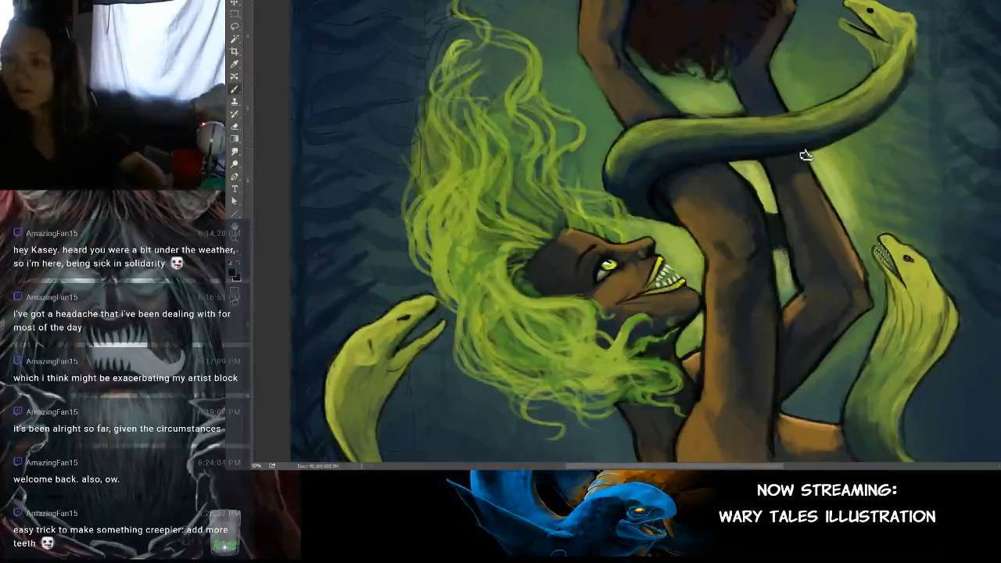
# Step: Review the arms, face, hair and surrounding eels across the composition at several magnifications
pyautogui.moveTo(871, 124); pyautogui.dragTo(793, 186)
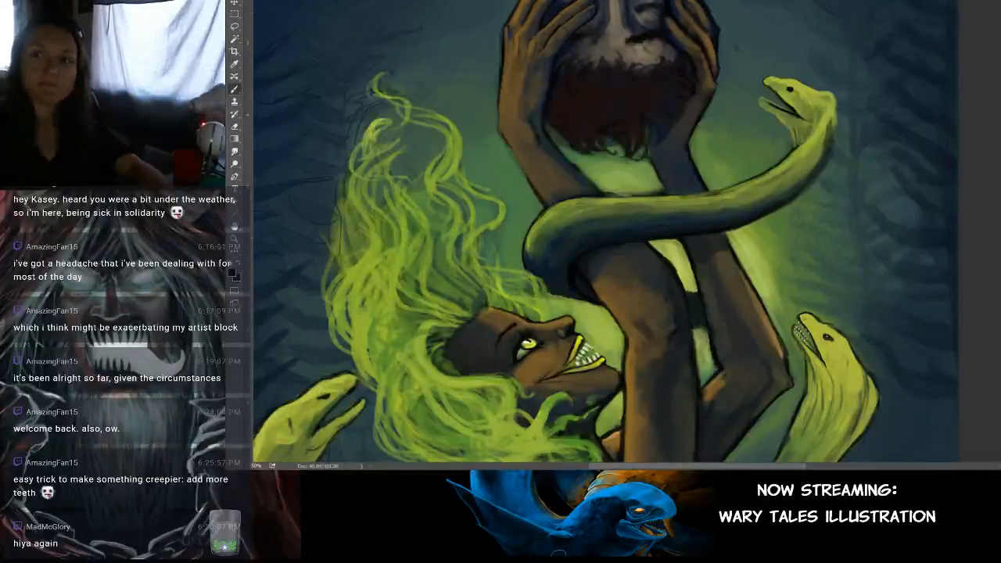
pyautogui.scroll(-3, 650, 231)
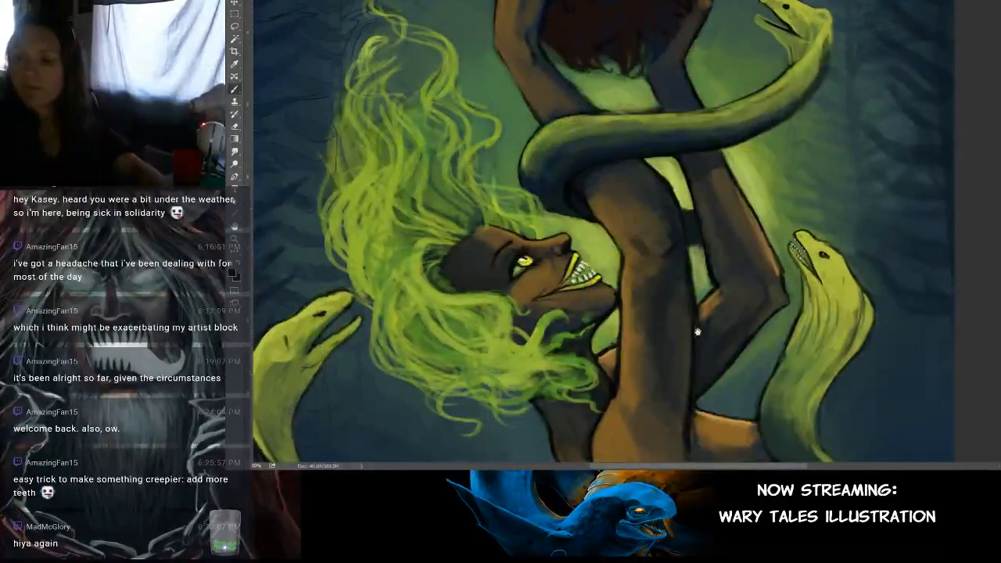
pyautogui.moveTo(697, 331); pyautogui.dragTo(756, 288)
pyautogui.scroll(-2, 757, 288)
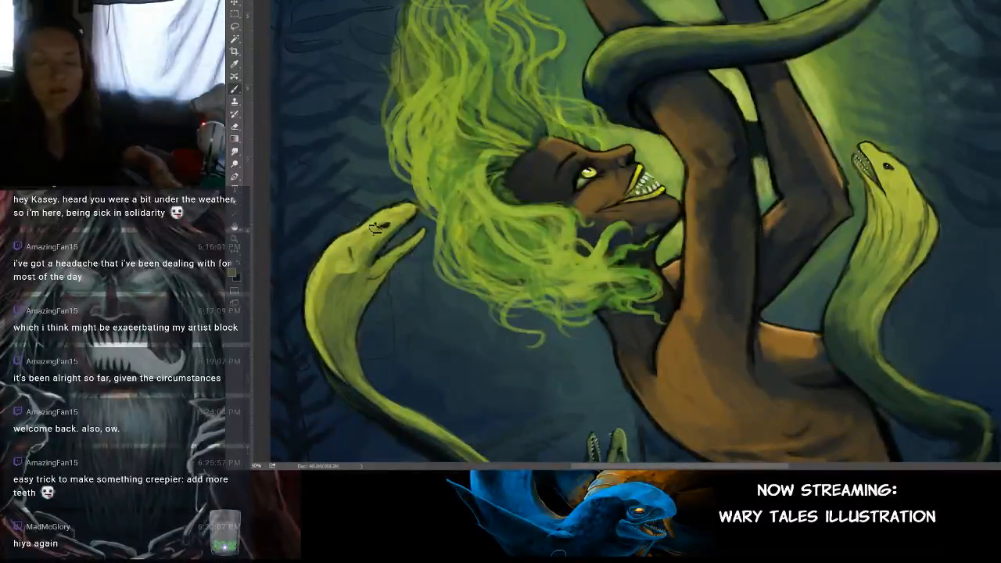
pyautogui.scroll(1, 419, 247)
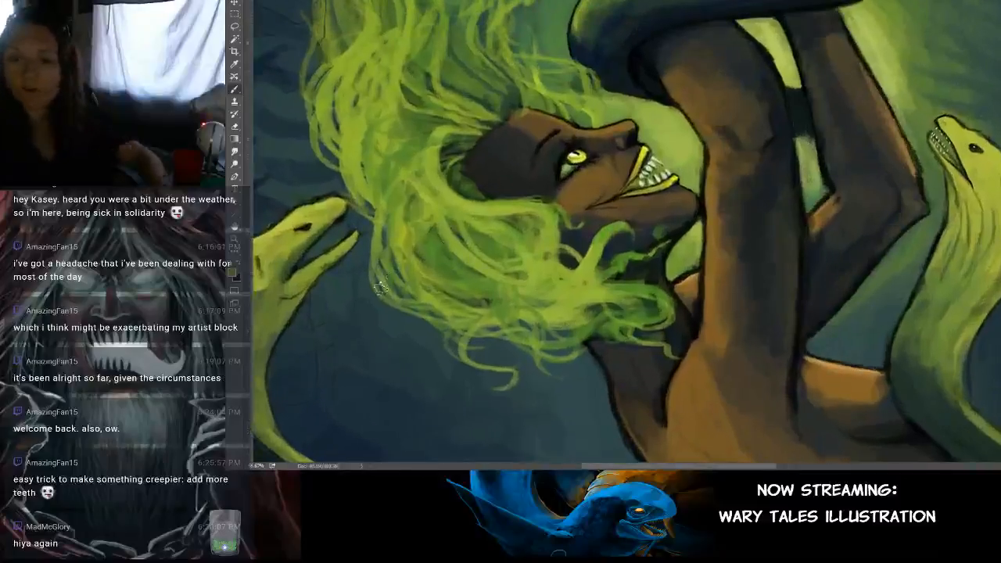
pyautogui.scroll(1, 462, 222)
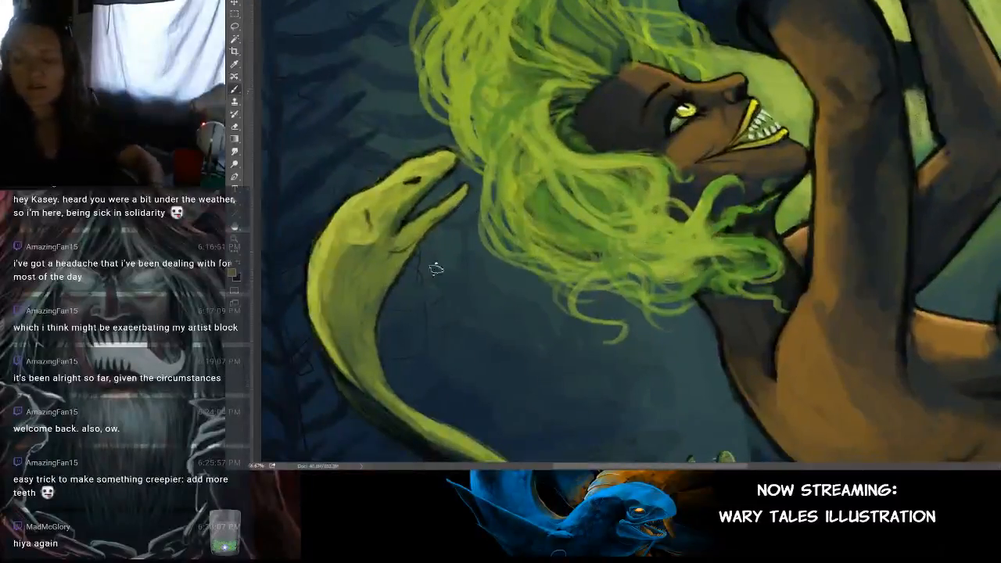
# Step: Paint out the eye of the eel beside the hair, clean its upper head contour and repaint the eye further back
pyautogui.hotkey('ctrl', '+')
pyautogui.moveTo(417, 269); pyautogui.dragTo(508, 251)
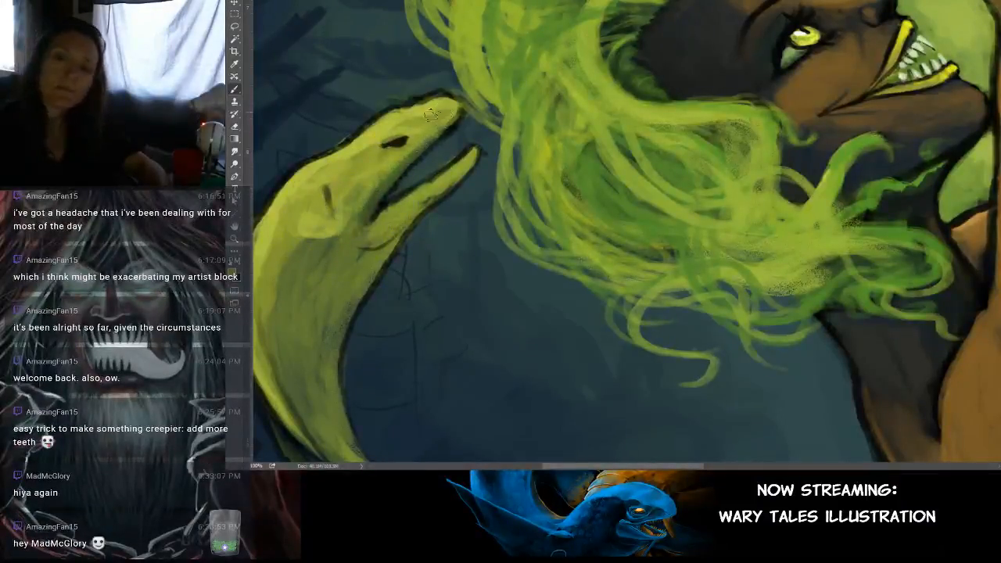
pyautogui.moveTo(513, 125)
pyautogui.mouseDown()
pyautogui.moveTo(485, 164)
pyautogui.moveTo(496, 179)
pyautogui.moveTo(538, 163)
pyautogui.moveTo(356, 219)
pyautogui.moveTo(642, 156)
pyautogui.moveTo(518, 152)
pyautogui.moveTo(313, 258)
pyautogui.moveTo(639, 152)
pyautogui.moveTo(462, 55)
pyautogui.moveTo(529, 70)
pyautogui.moveTo(501, 85)
pyautogui.moveTo(506, 90)
pyautogui.mouseUp()
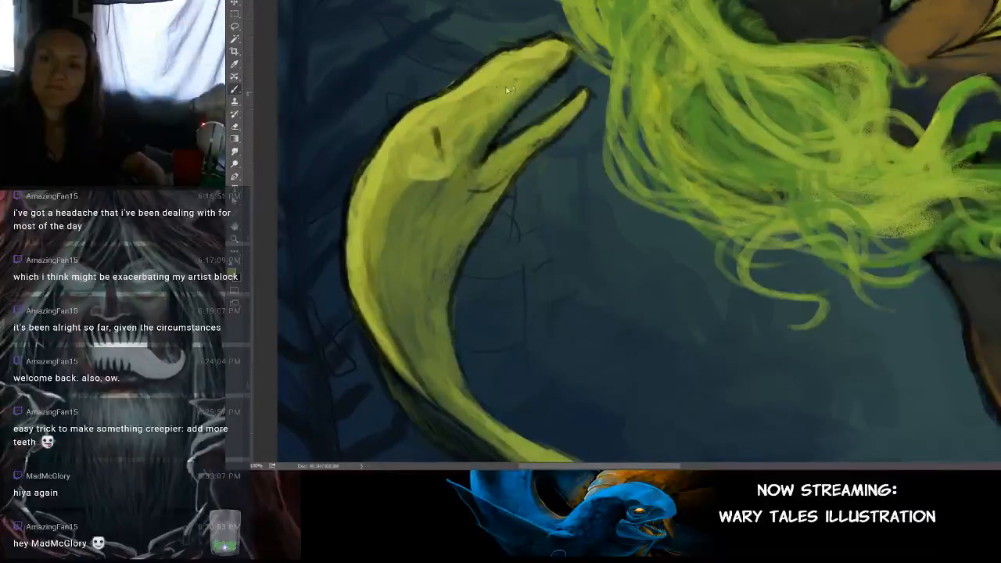
pyautogui.keyDown('alt'); pyautogui.click(485, 49); pyautogui.keyUp('alt')
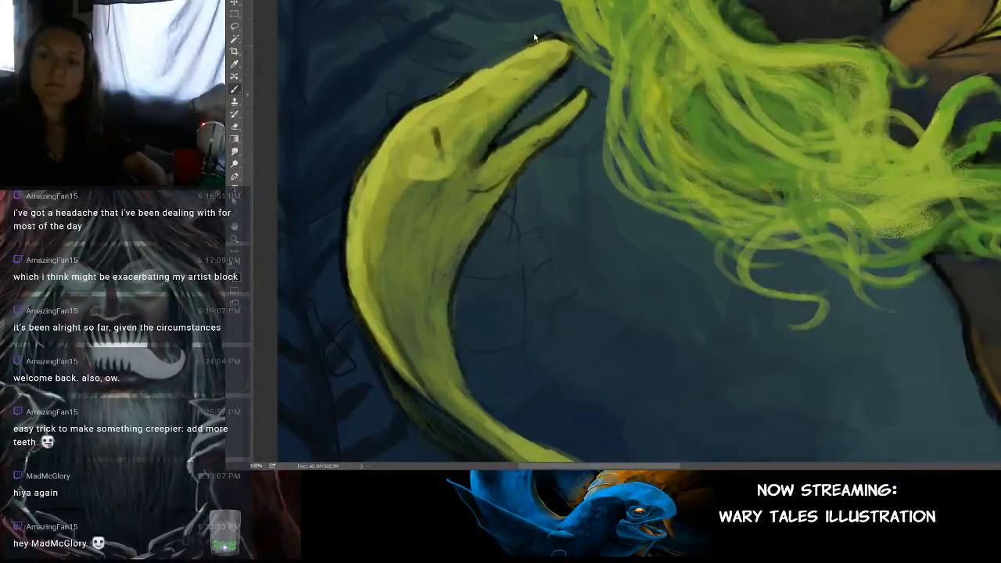
pyautogui.keyDown('alt'); pyautogui.click(511, 62); pyautogui.keyUp('alt')
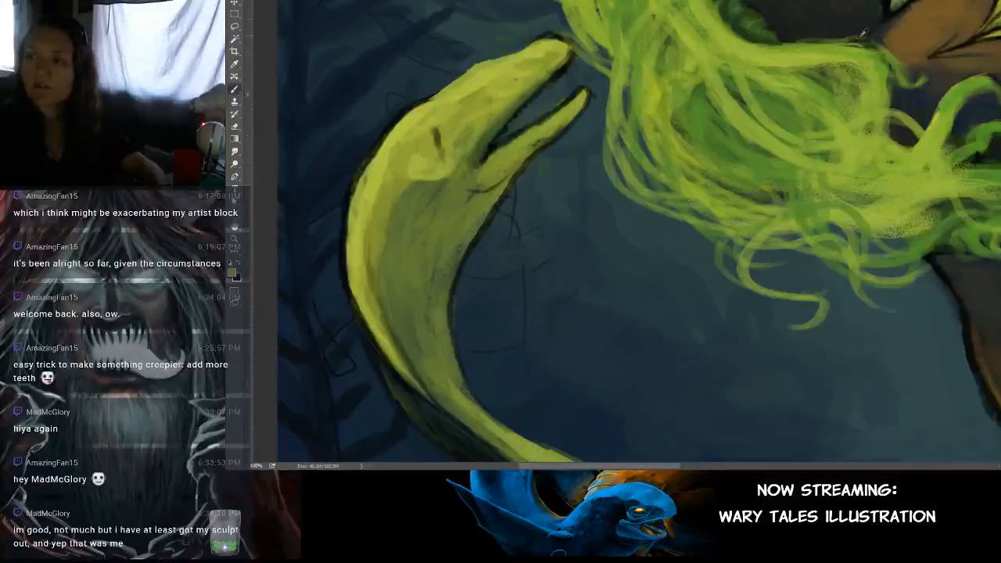
pyautogui.press('x')
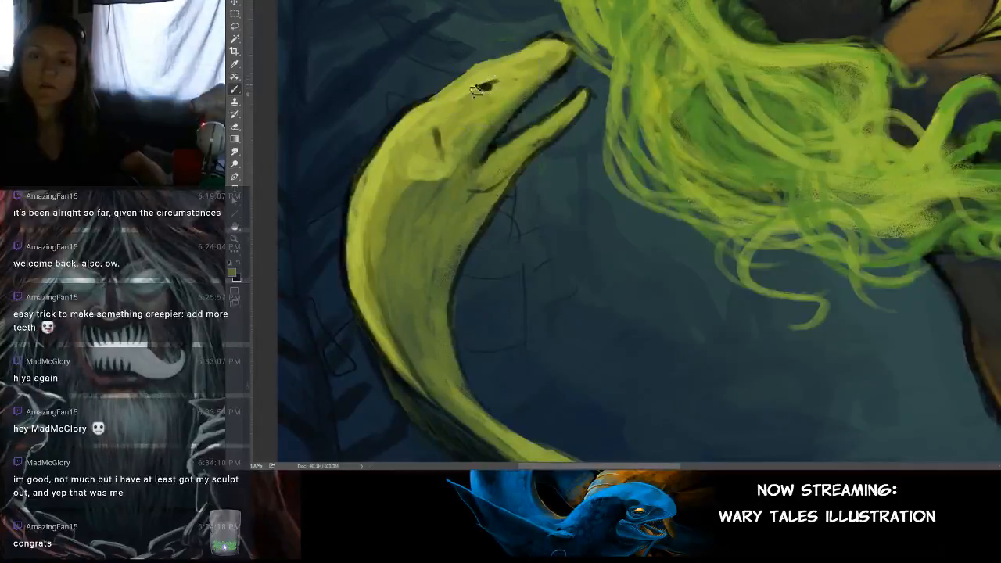
# Step: Darken and trim the same eel's eye and define the edges of its open mouth with sampled colors
pyautogui.hotkey('ctrl', '-')
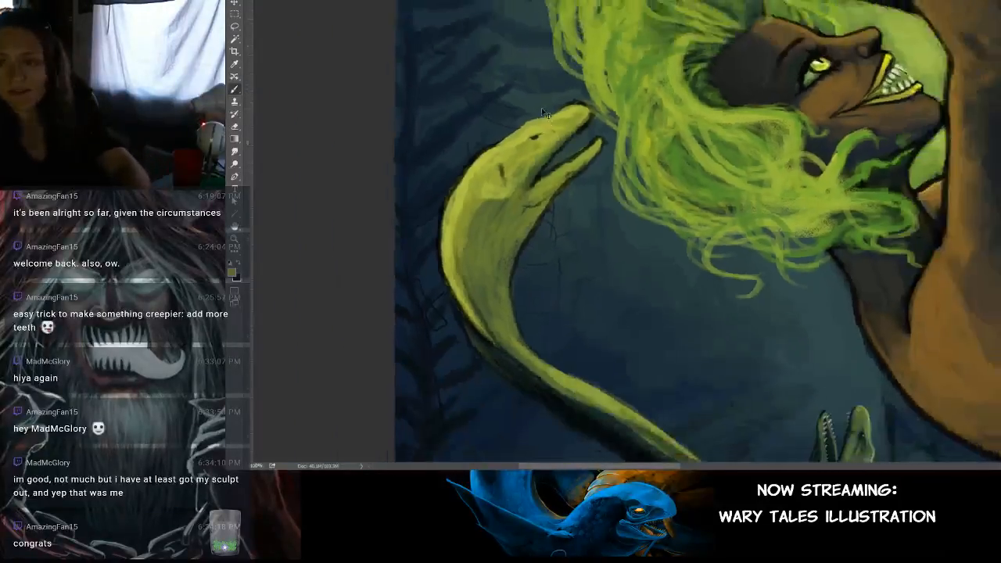
pyautogui.hotkey('ctrl', '-')
pyautogui.hotkey('ctrl', '-')
pyautogui.hotkey('ctrl', '-')
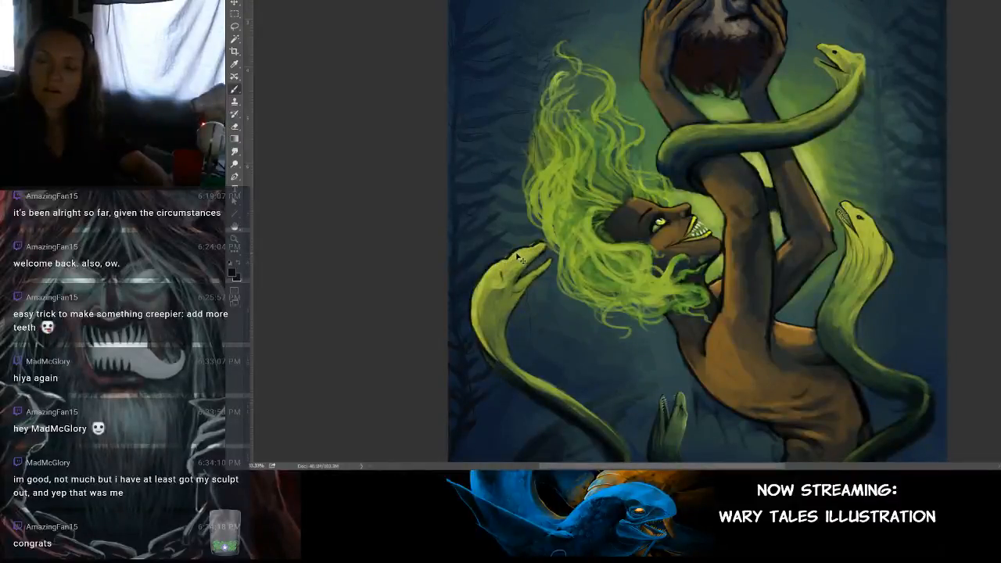
pyautogui.scroll(1, 521, 258)
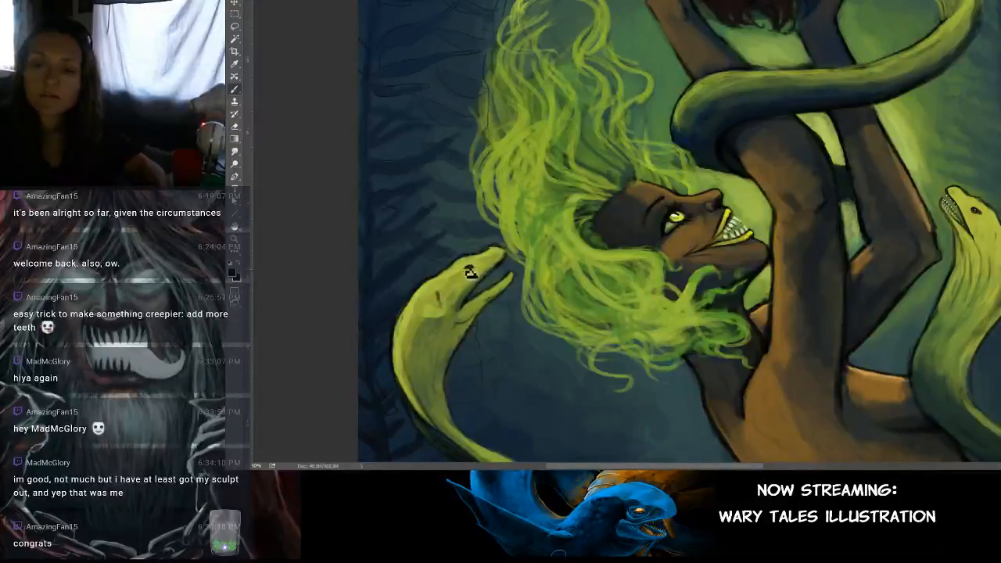
pyautogui.keyDown('alt'); pyautogui.click(468, 269); pyautogui.keyUp('alt')
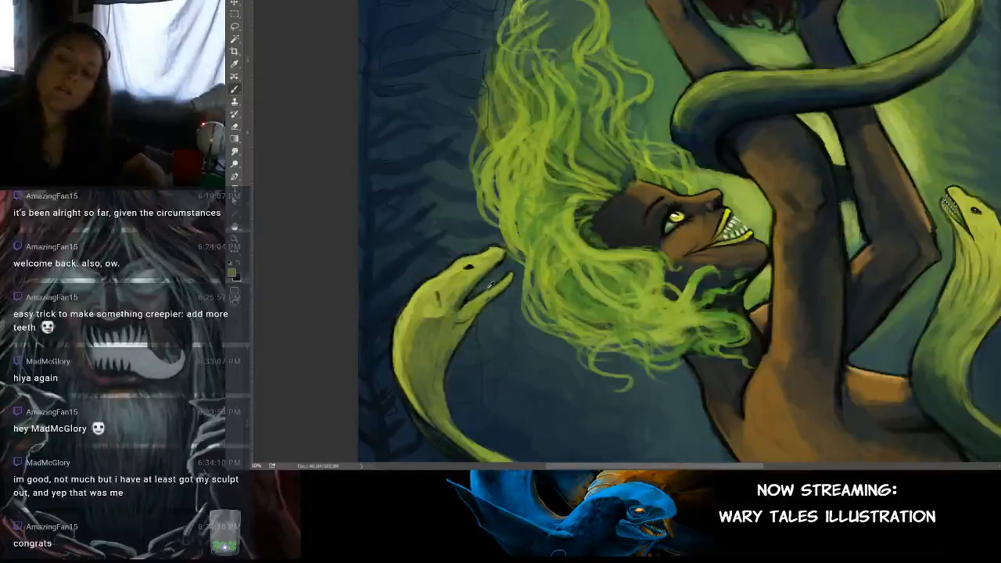
pyautogui.keyDown('alt'); pyautogui.click(498, 287); pyautogui.keyUp('alt')
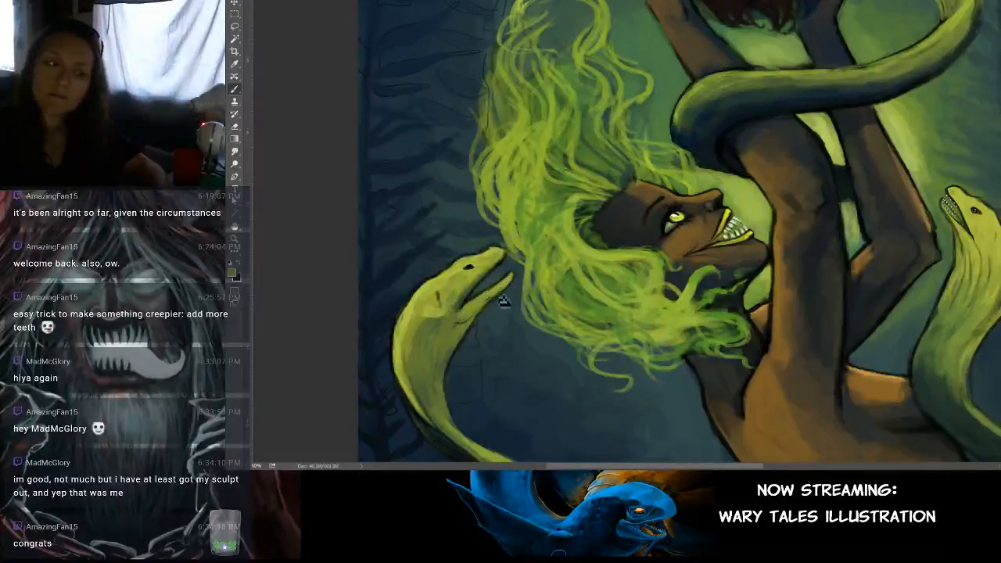
pyautogui.keyDown('alt'); pyautogui.click(470, 265); pyautogui.keyUp('alt')
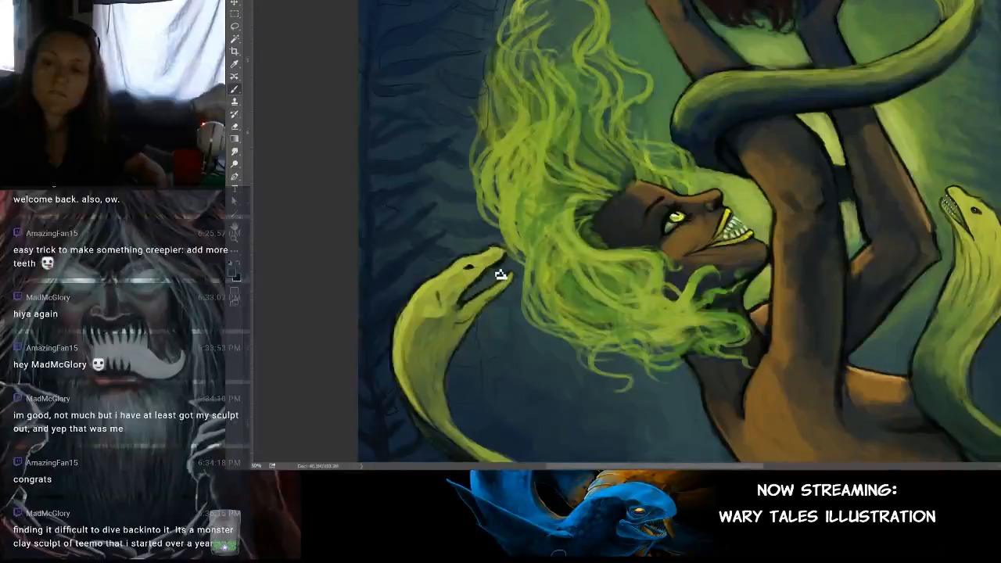
# Step: Repaint the lower jaw of the eel beside the hair and clean its mouth edge with sampled colors
pyautogui.keyDown('alt'); pyautogui.click(464, 303); pyautogui.keyUp('alt')
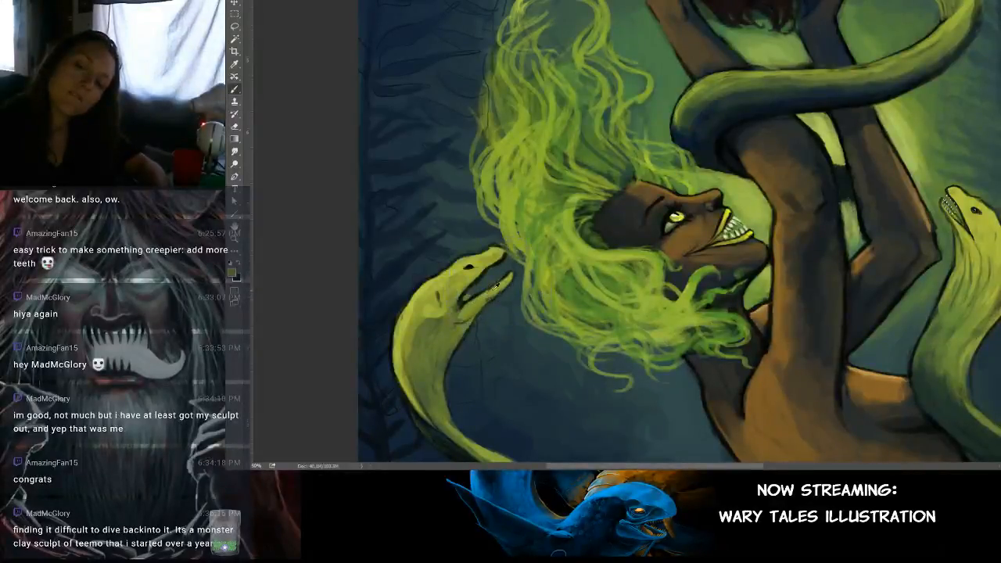
pyautogui.moveTo(468, 302); pyautogui.dragTo(496, 290)
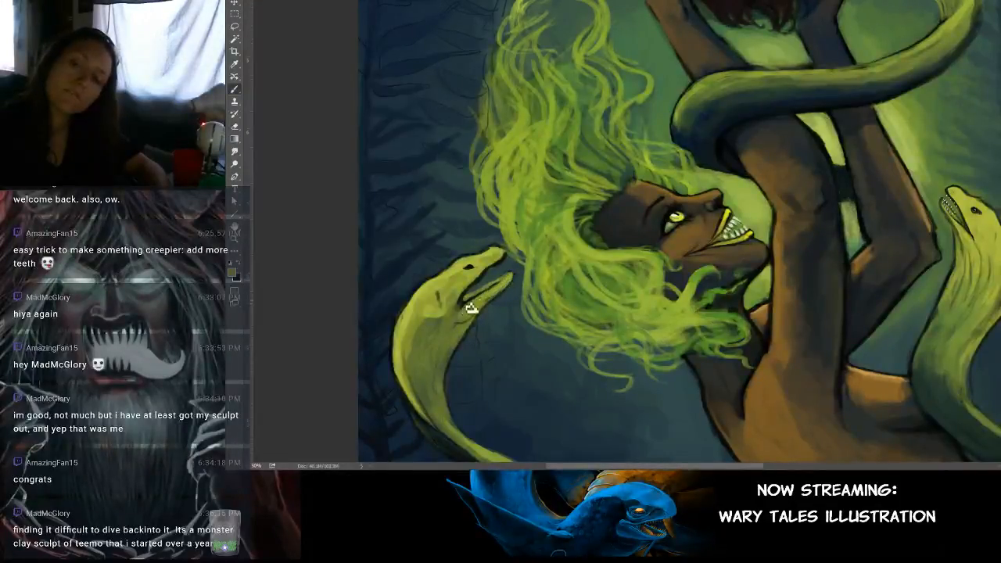
pyautogui.keyDown('alt'); pyautogui.click(466, 304); pyautogui.keyUp('alt')
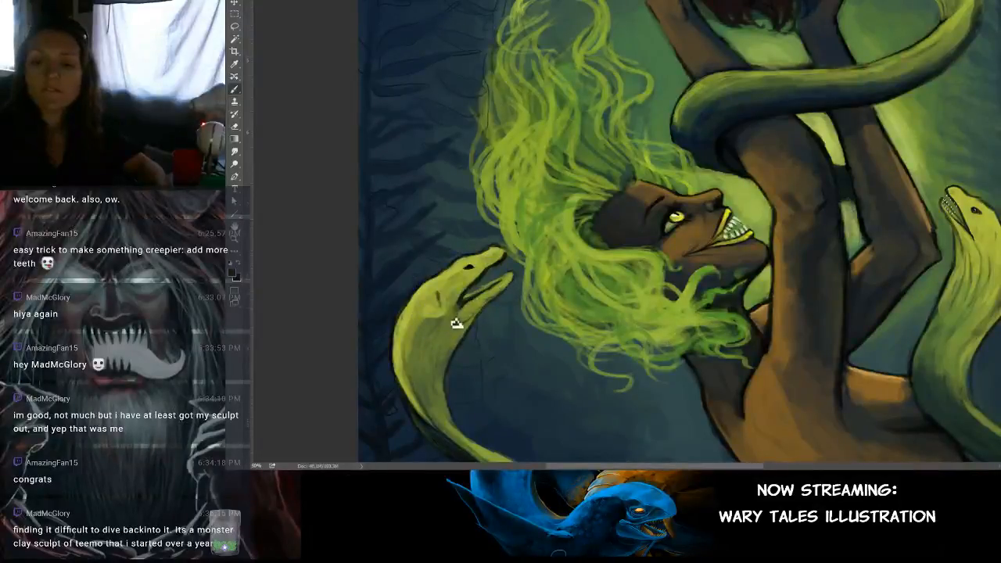
# Step: Darken the same eel's mouth corner and the inner line of its lower jaw with sampled colors
pyautogui.hscroll(8, 609, 280)
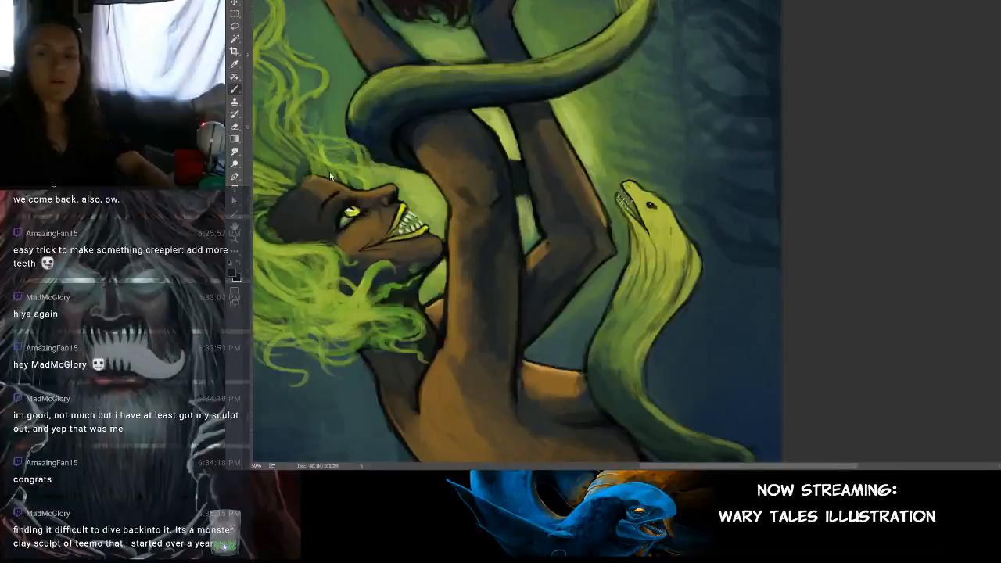
pyautogui.moveTo(826, 217); pyautogui.dragTo(923, 216)
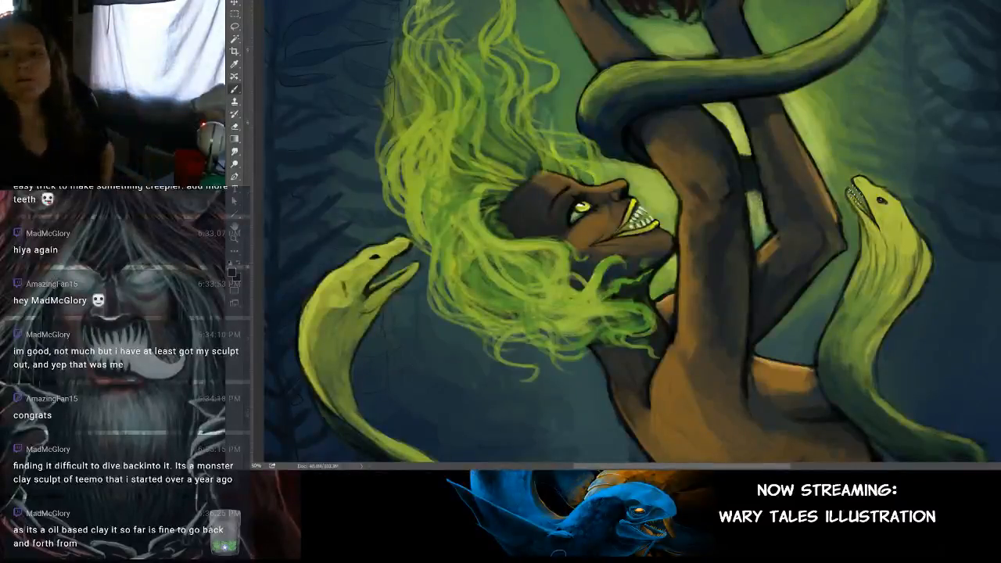
pyautogui.moveTo(606, 182); pyautogui.dragTo(674, 143)
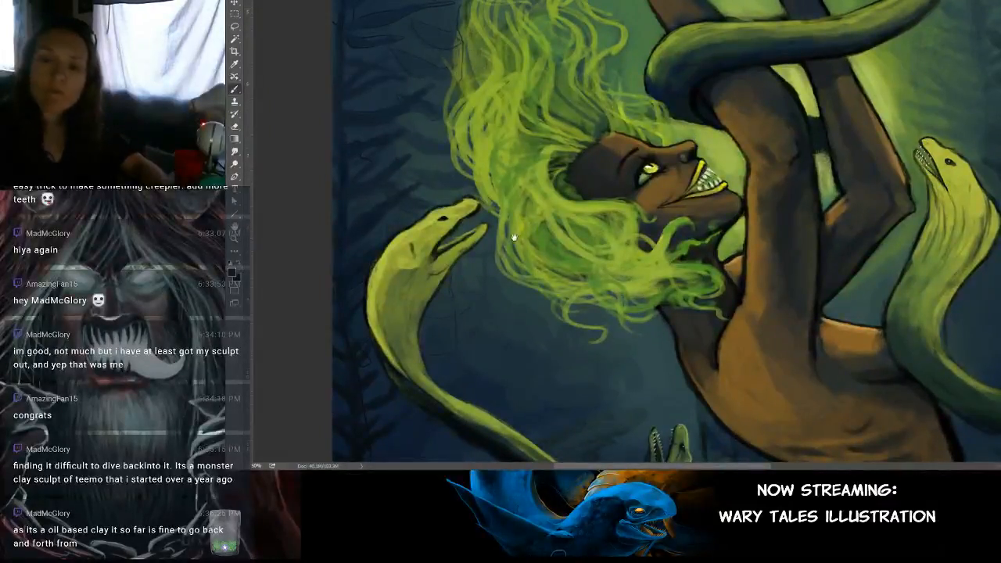
pyautogui.hotkey('ctrl', '+')
pyautogui.hotkey('ctrl', '+')
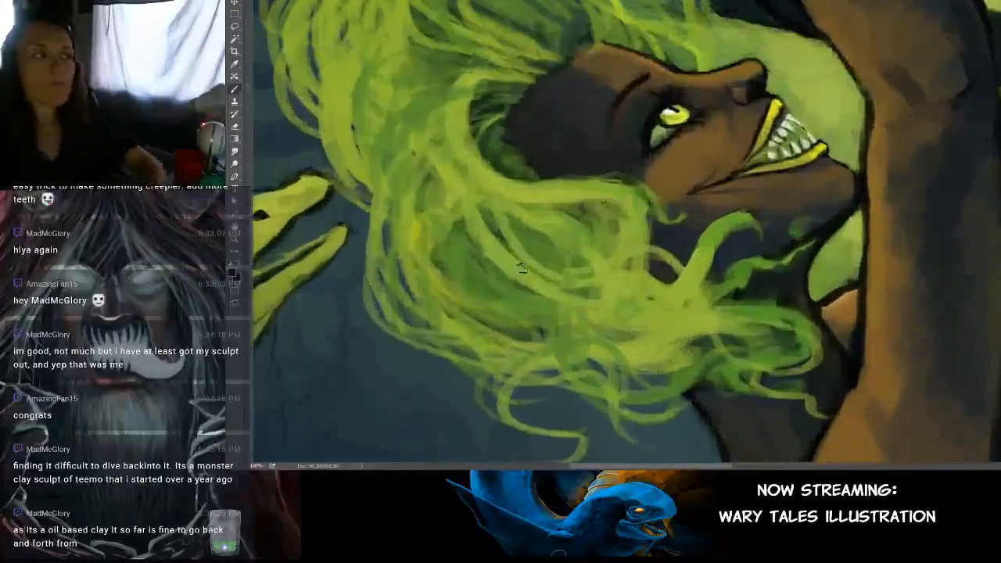
pyautogui.moveTo(521, 268); pyautogui.dragTo(653, 223)
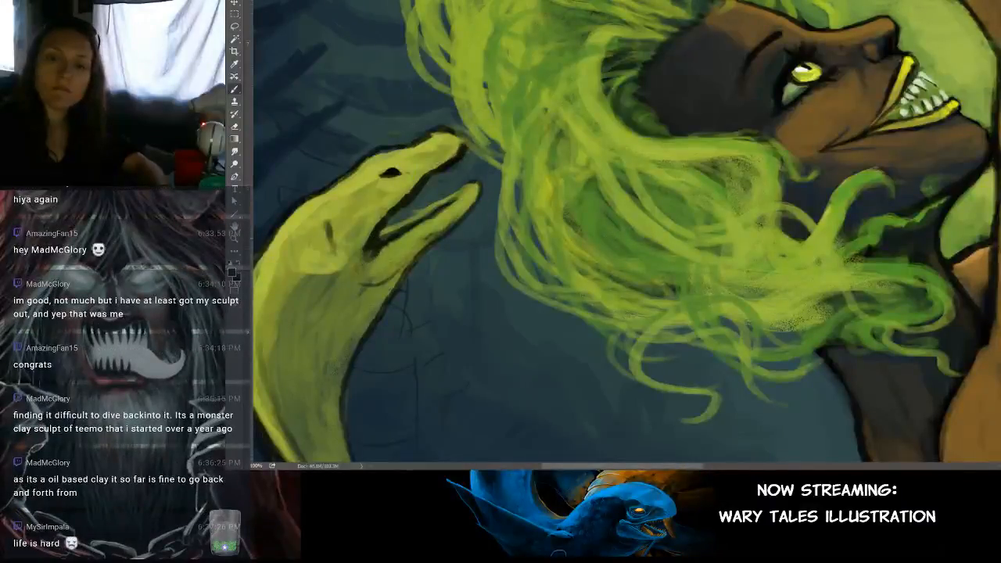
pyautogui.keyDown('alt'); pyautogui.click(389, 234); pyautogui.keyUp('alt')
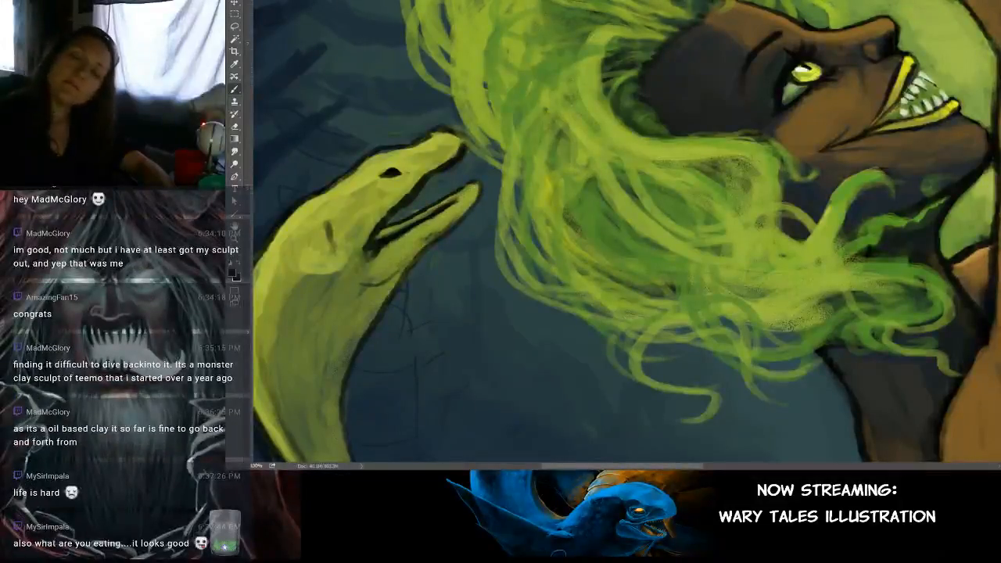
pyautogui.keyDown('alt'); pyautogui.click(385, 156); pyautogui.keyUp('alt')
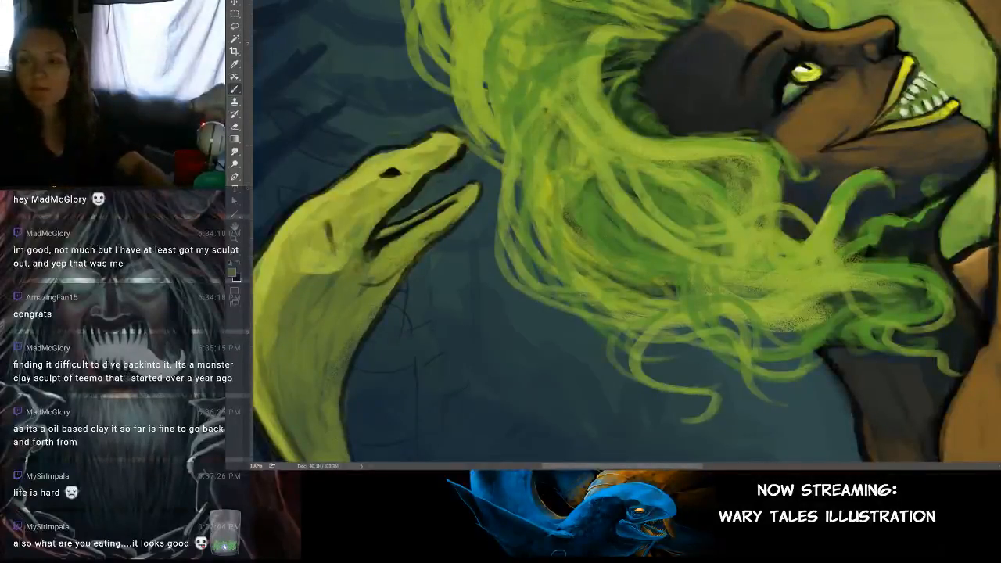
# Step: Strengthen the dark outline around the eel's snout and clean the contour at the back of its neck
pyautogui.moveTo(504, 216); pyautogui.dragTo(569, 236)
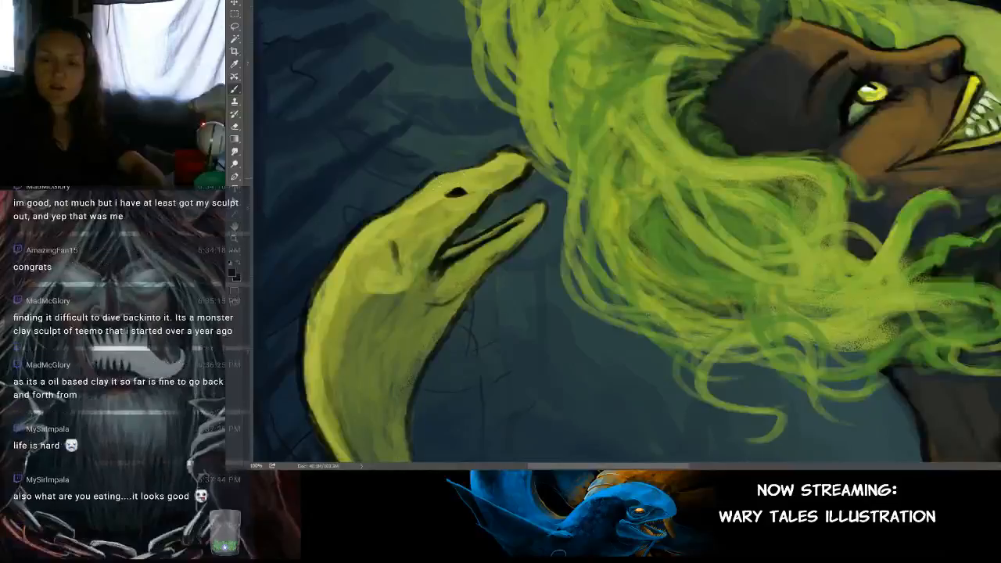
pyautogui.moveTo(467, 174)
pyautogui.mouseDown()
pyautogui.moveTo(512, 153)
pyautogui.moveTo(530, 161)
pyautogui.moveTo(523, 158)
pyautogui.mouseUp()
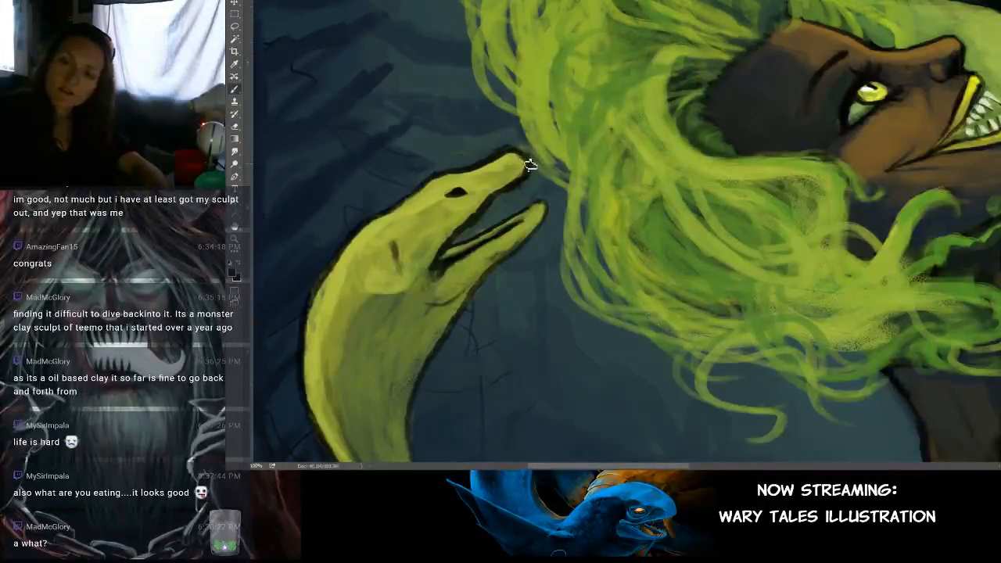
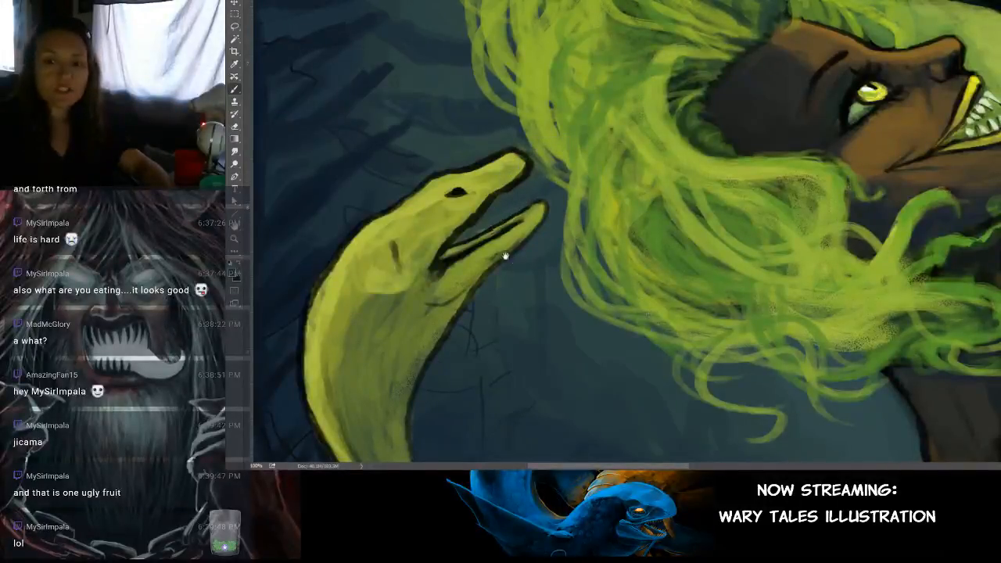
pyautogui.moveTo(506, 256); pyautogui.dragTo(543, 226)
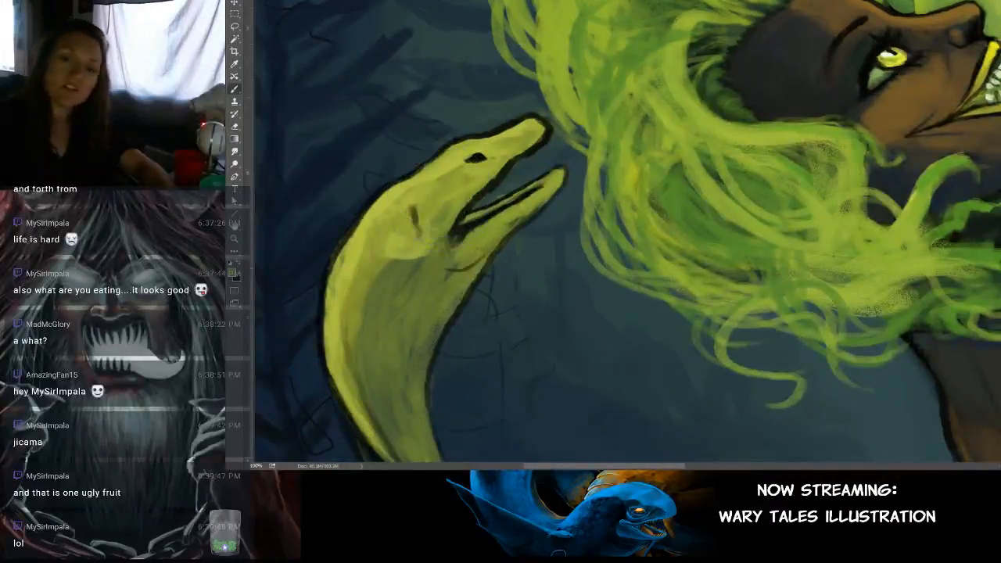
pyautogui.moveTo(353, 247)
pyautogui.mouseDown()
pyautogui.moveTo(344, 283)
pyautogui.moveTo(358, 288)
pyautogui.moveTo(341, 272)
pyautogui.mouseUp()
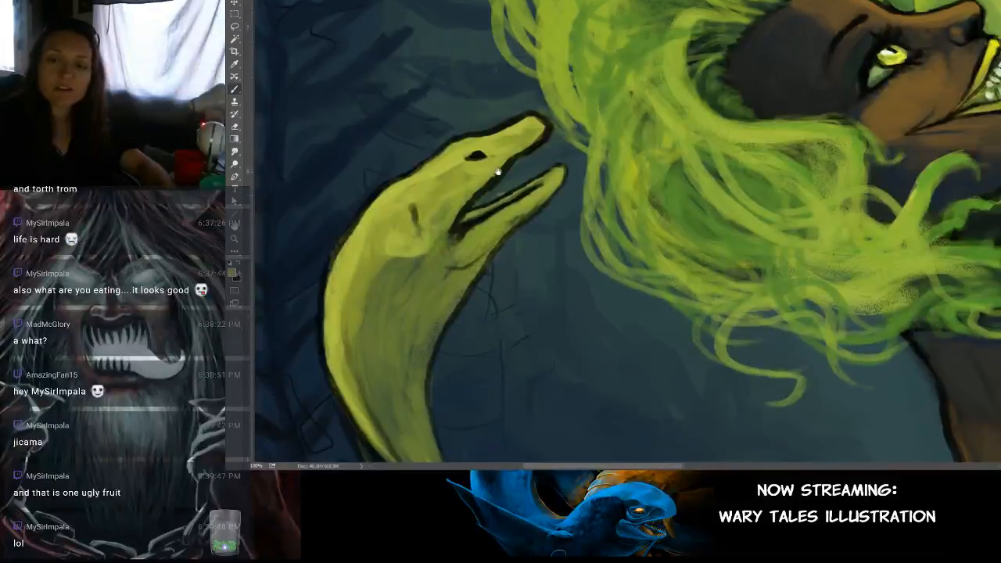
# Step: Paint out the dark crease under the eel's jaw and blend the throat and neck shading with sampled greens
pyautogui.moveTo(471, 181); pyautogui.dragTo(485, 155)
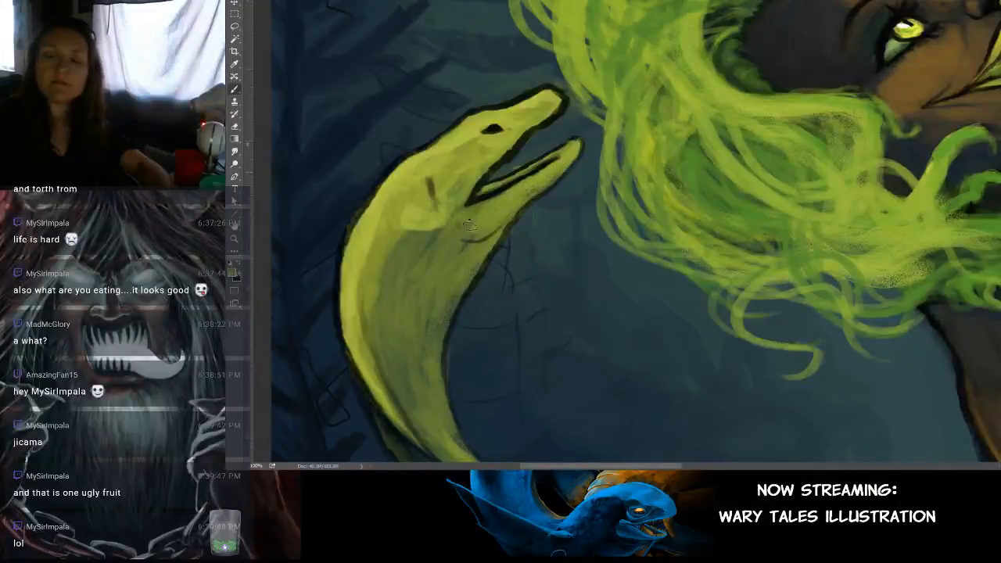
pyautogui.moveTo(505, 208); pyautogui.dragTo(548, 183)
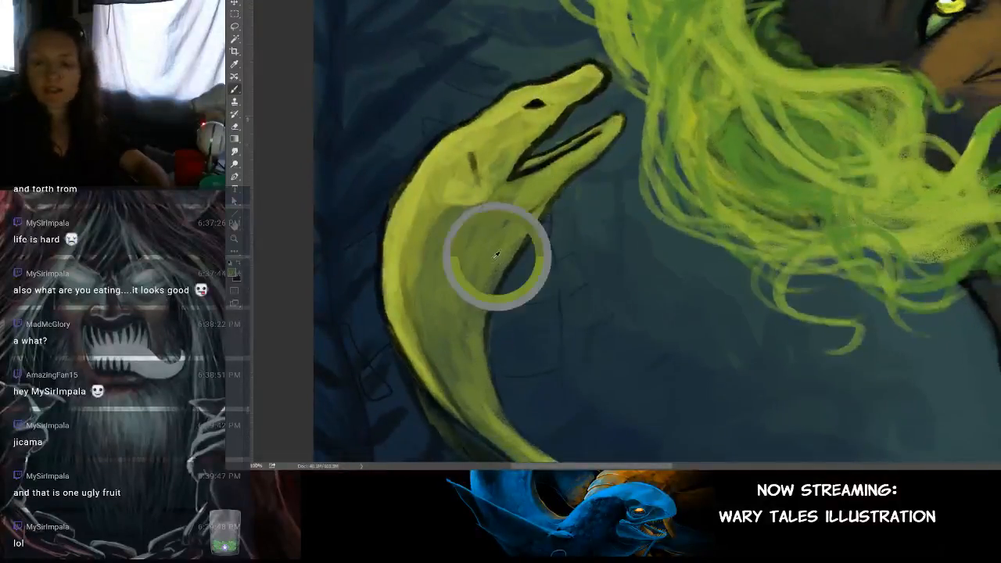
pyautogui.moveTo(495, 255); pyautogui.dragTo(495, 257)
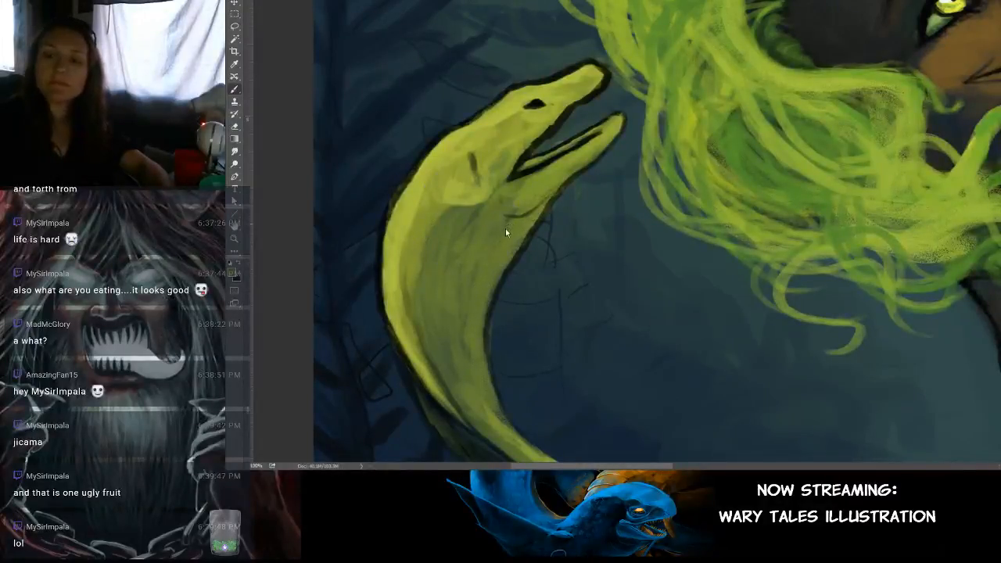
pyautogui.keyDown('alt'); pyautogui.click(479, 208); pyautogui.keyUp('alt')
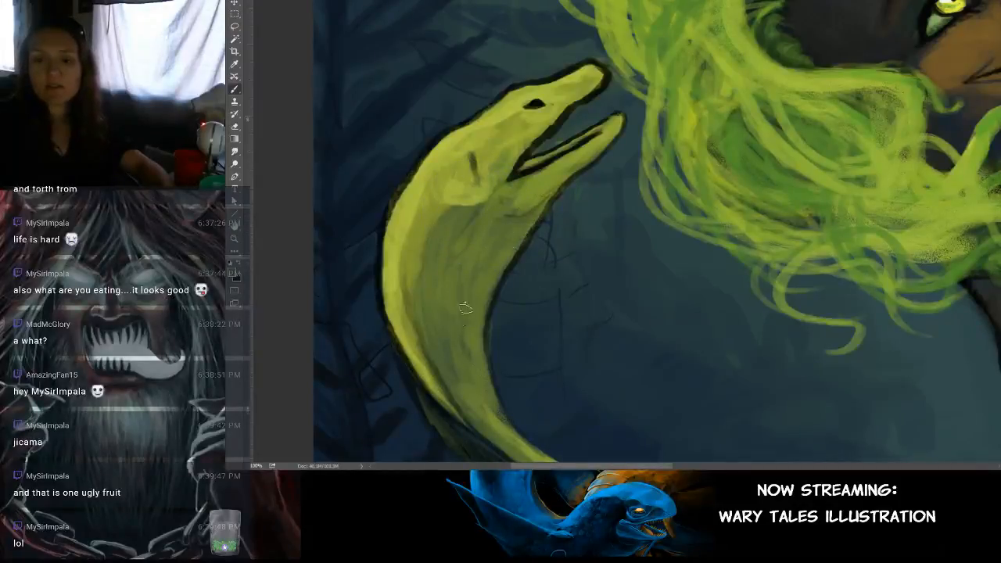
pyautogui.keyDown('alt'); pyautogui.click(429, 222); pyautogui.keyUp('alt')
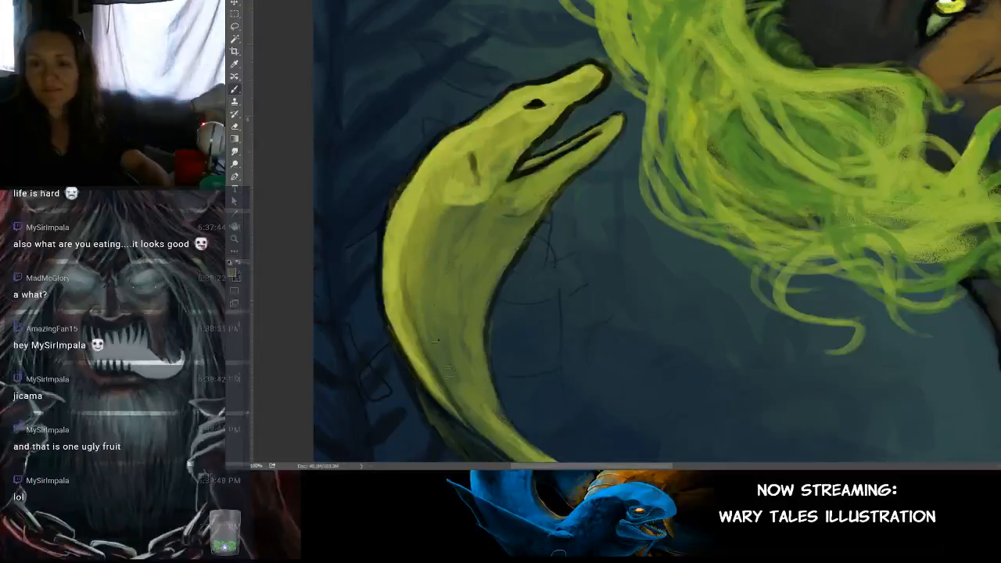
# Step: Define the upper edge of the eel's body below the neck with a dark outline
pyautogui.moveTo(415, 254); pyautogui.dragTo(424, 186)
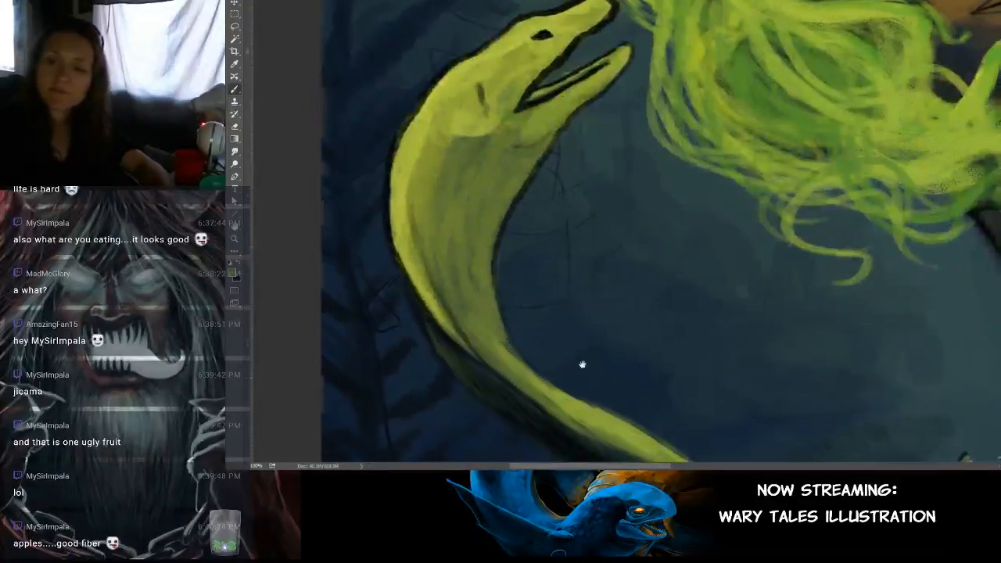
pyautogui.moveTo(581, 363); pyautogui.dragTo(517, 291)
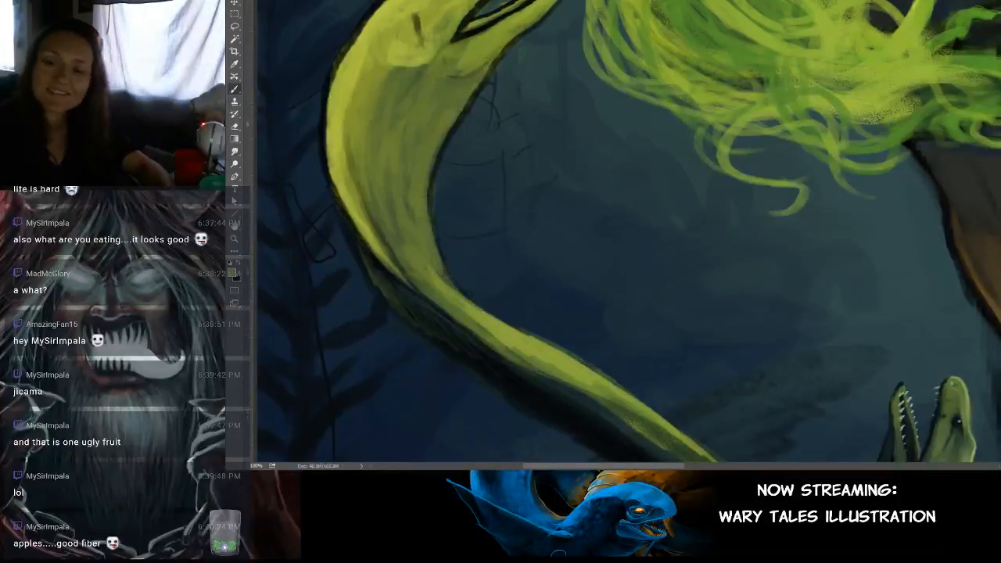
pyautogui.moveTo(508, 325); pyautogui.dragTo(621, 386)
pyautogui.moveTo(590, 288); pyautogui.dragTo(599, 266)
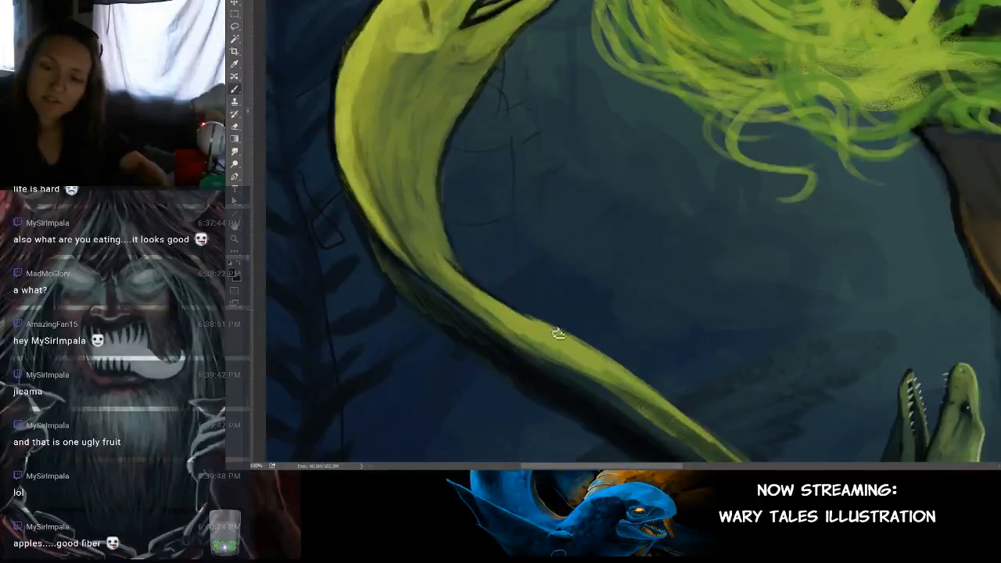
pyautogui.moveTo(558, 331); pyautogui.dragTo(439, 272)
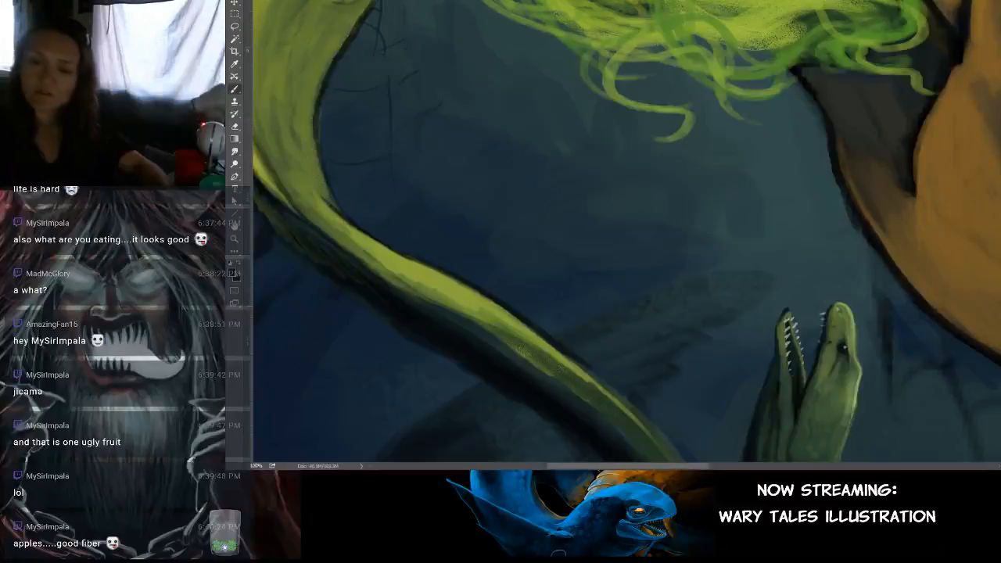
# Step: Continue the dark outline along the eel's outer edge through the bend toward its shadowed tail
pyautogui.scroll(-5, 565, 328)
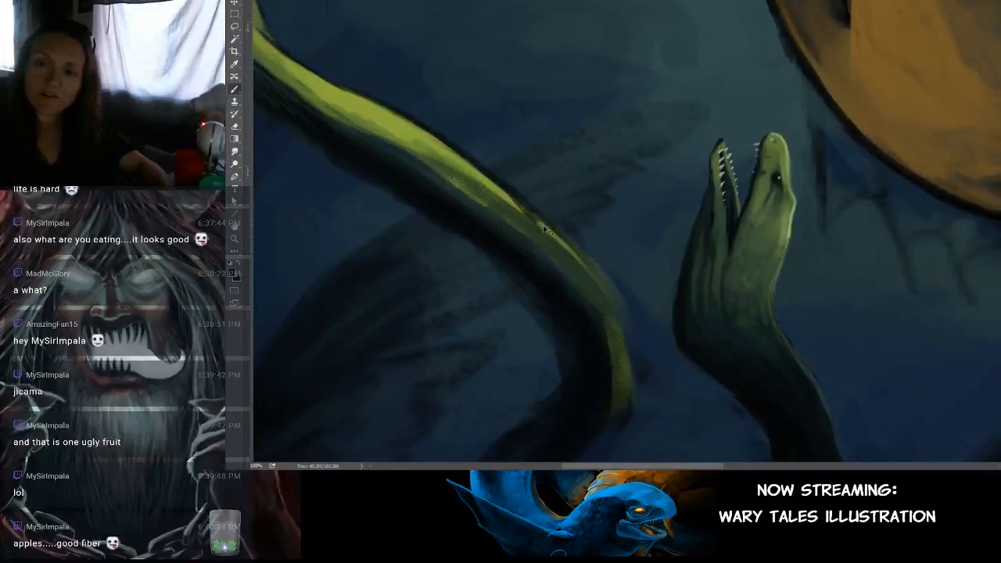
pyautogui.moveTo(501, 181)
pyautogui.mouseDown()
pyautogui.moveTo(536, 209)
pyautogui.moveTo(522, 205)
pyautogui.moveTo(618, 302)
pyautogui.mouseUp()
pyautogui.scroll(-5, 619, 287)
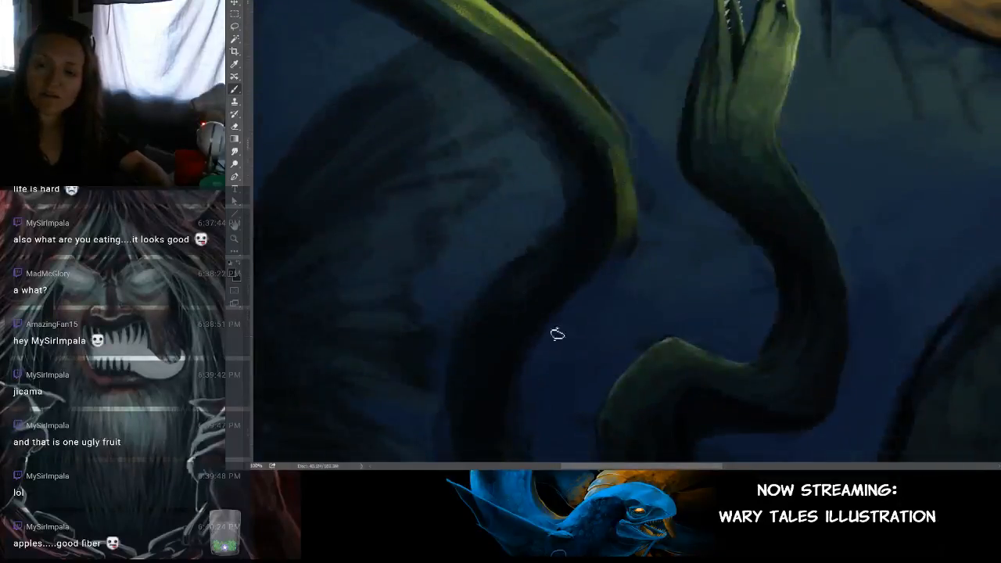
pyautogui.moveTo(551, 395); pyautogui.dragTo(584, 230)
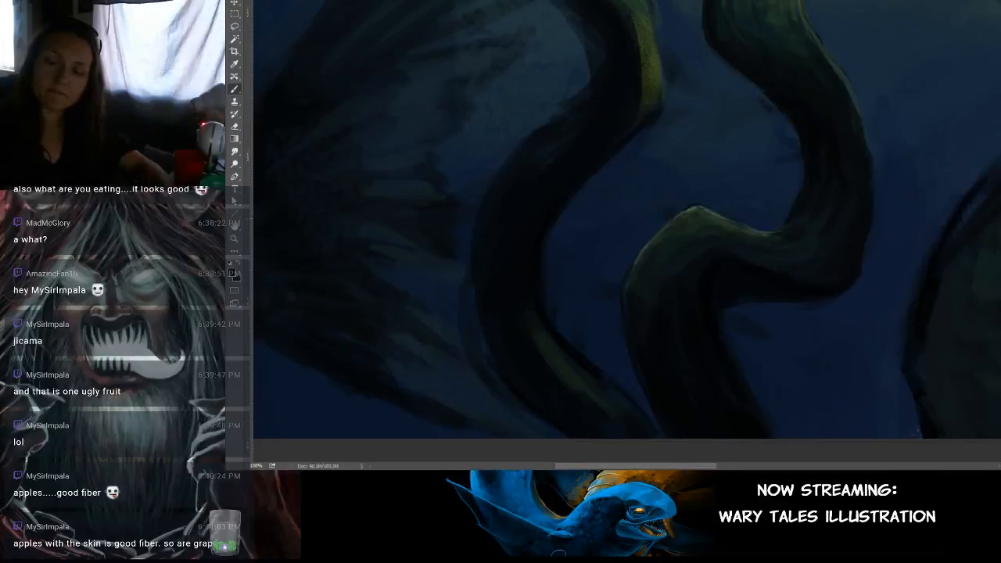
pyautogui.moveTo(614, 134)
pyautogui.mouseDown()
pyautogui.moveTo(643, 373)
pyautogui.moveTo(568, 221)
pyautogui.moveTo(602, 216)
pyautogui.moveTo(615, 193)
pyautogui.moveTo(605, 167)
pyautogui.mouseUp()
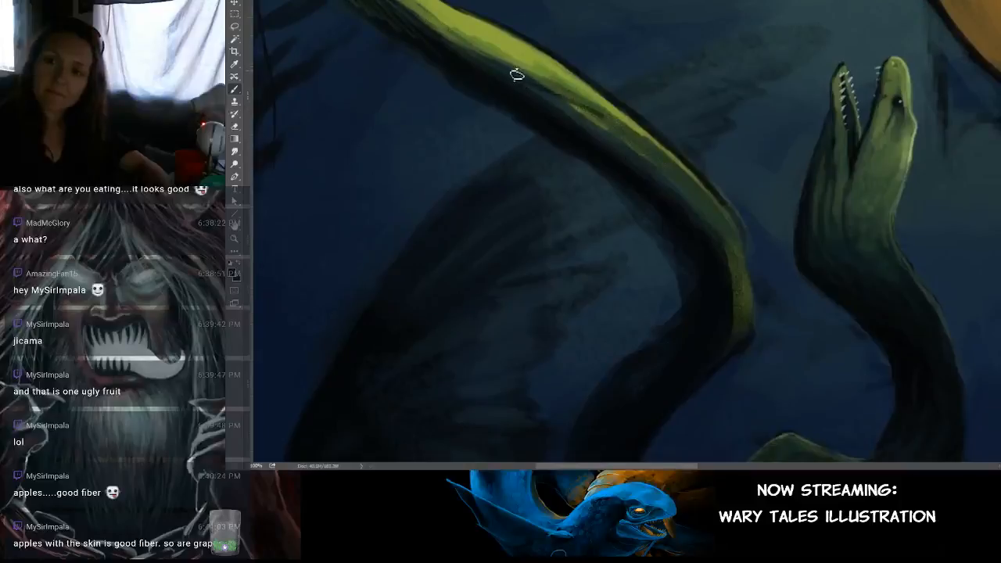
# Step: Blend the boundary between the lit and shadowed sides of the eel's body and darken its lower contour
pyautogui.moveTo(603, 117); pyautogui.dragTo(543, 89)
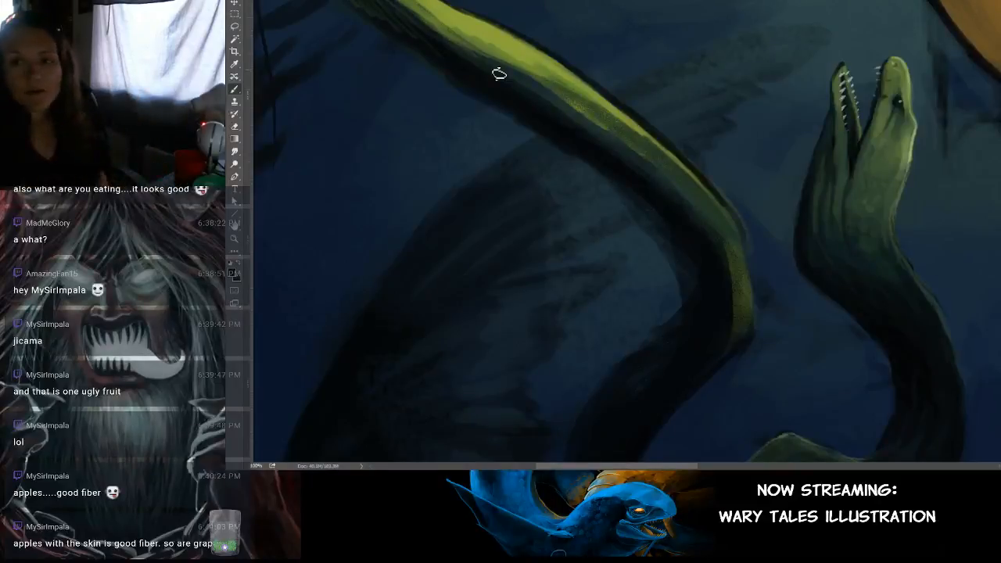
pyautogui.moveTo(516, 172); pyautogui.dragTo(696, 299)
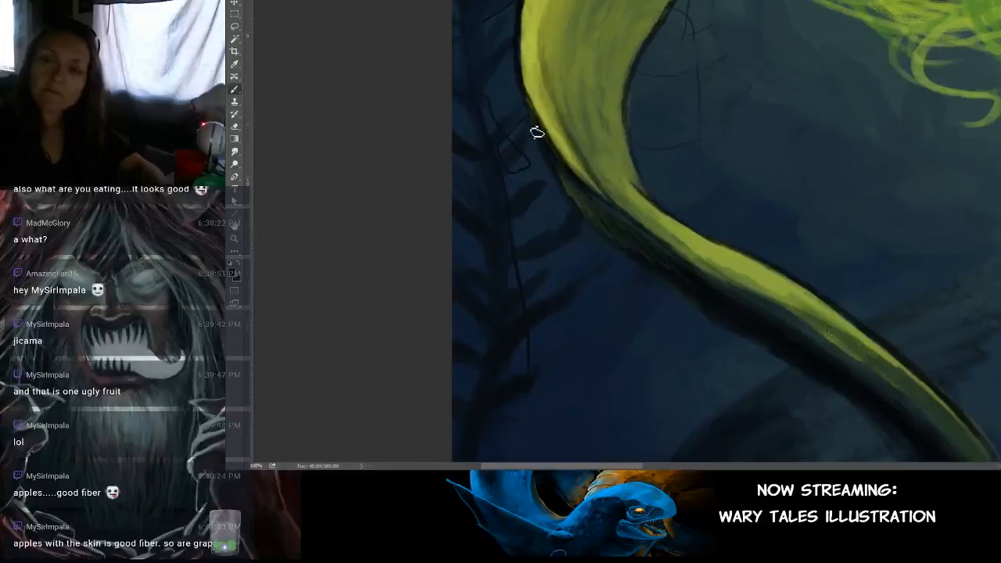
pyautogui.moveTo(638, 244); pyautogui.dragTo(556, 174)
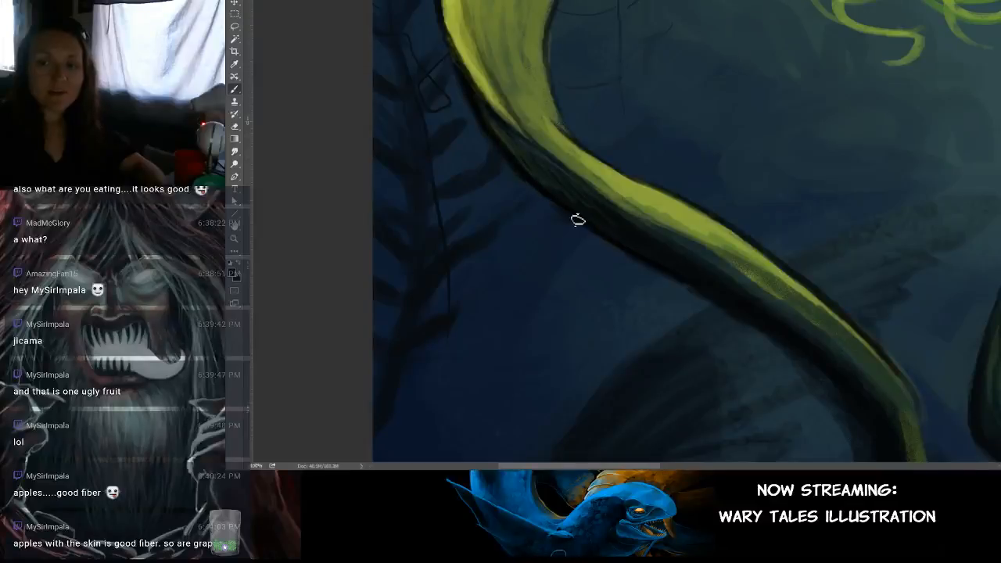
pyautogui.moveTo(578, 220); pyautogui.dragTo(512, 92)
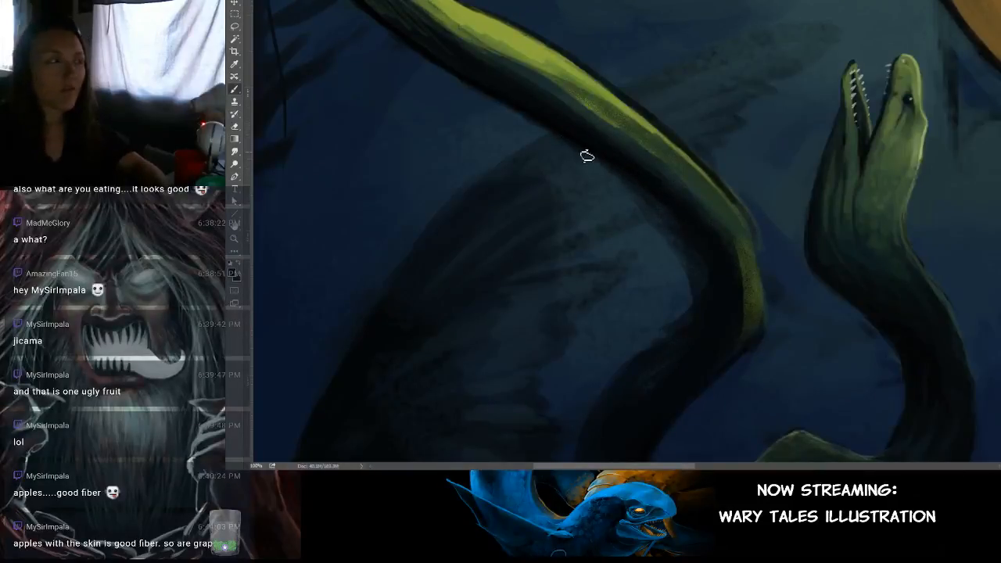
pyautogui.moveTo(735, 184)
pyautogui.mouseDown()
pyautogui.moveTo(711, 159)
pyautogui.moveTo(716, 145)
pyautogui.moveTo(686, 134)
pyautogui.moveTo(772, 279)
pyautogui.mouseUp()
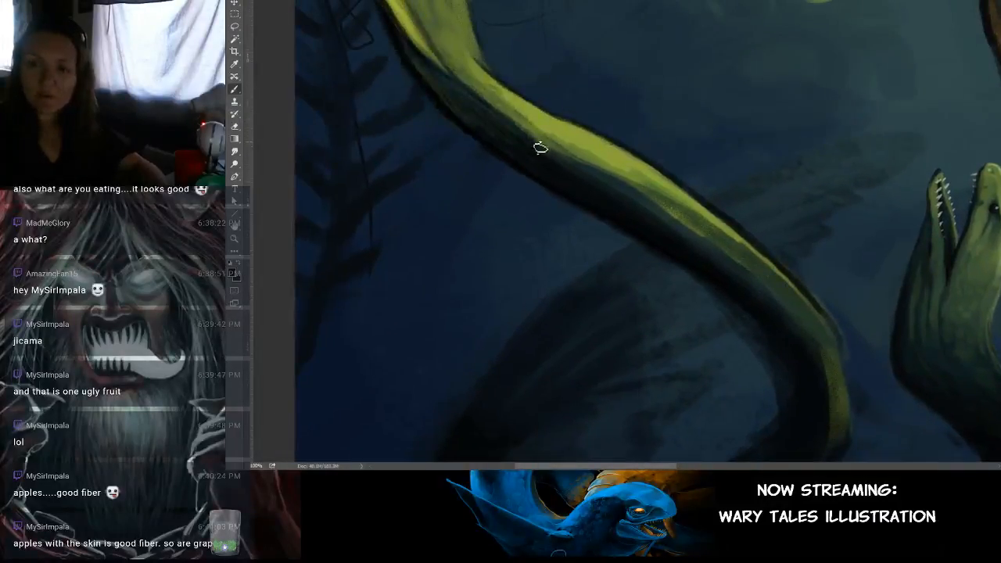
pyautogui.moveTo(668, 192); pyautogui.dragTo(663, 191)
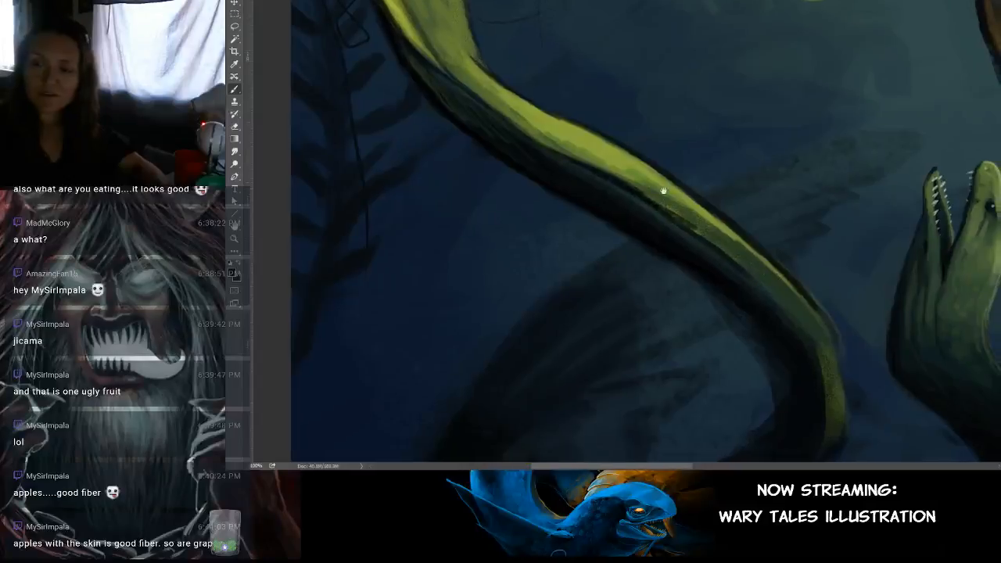
pyautogui.scroll(-1, 663, 191)
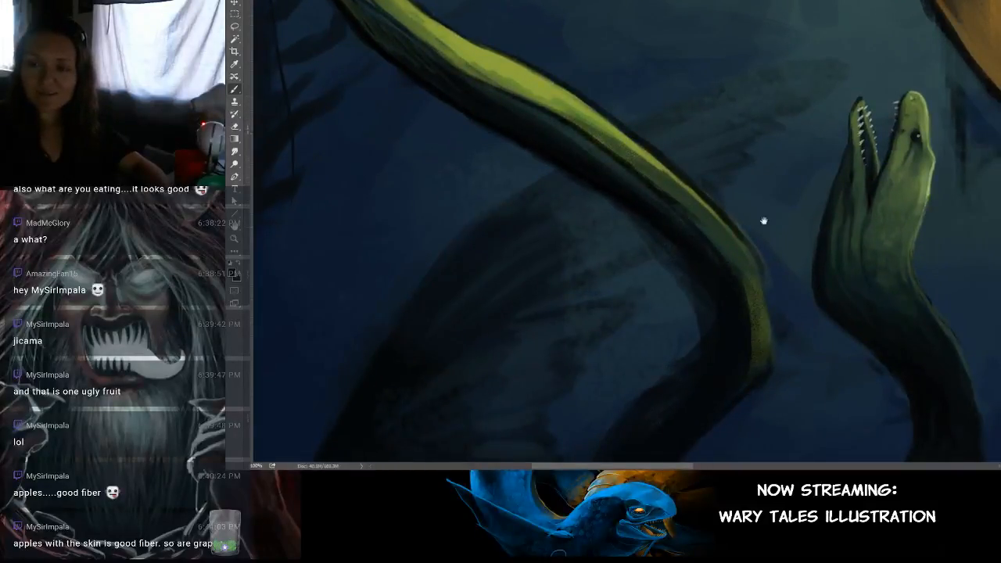
# Step: Add a dark outline along the outer edge of the yellow-lit bend in the eel's lower body
pyautogui.moveTo(764, 222); pyautogui.dragTo(762, 105)
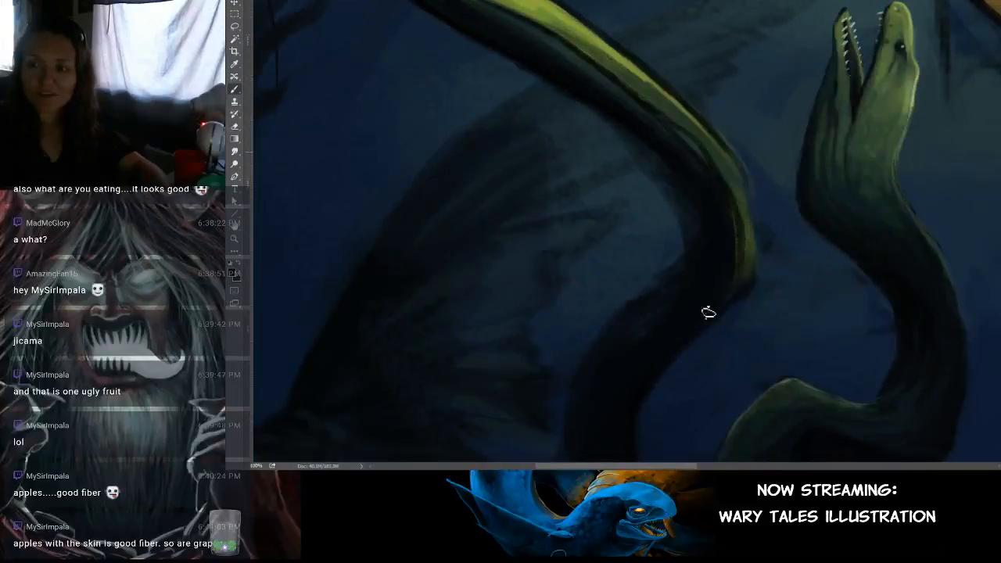
pyautogui.moveTo(806, 169); pyautogui.dragTo(833, 165)
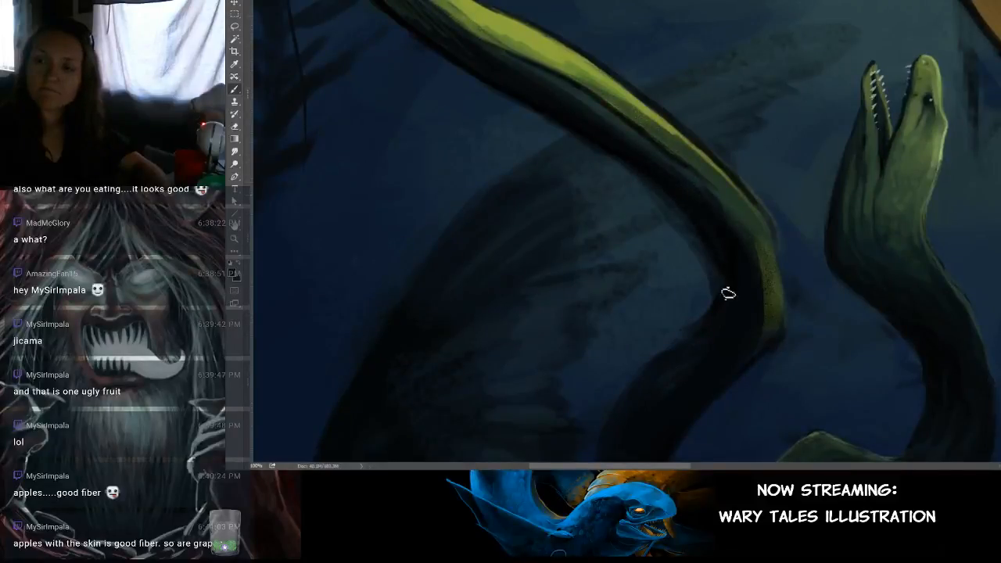
pyautogui.scroll(2, 728, 128)
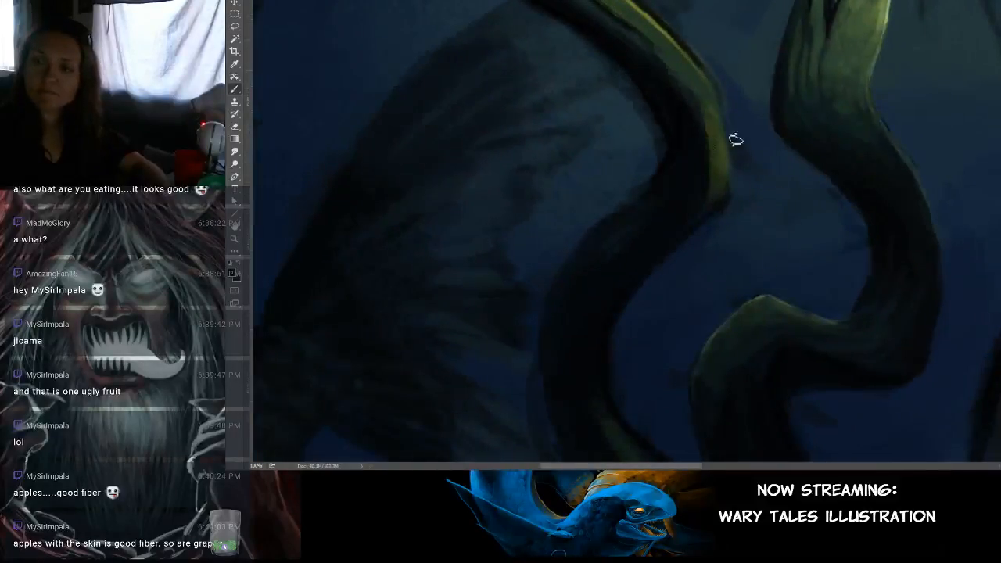
pyautogui.moveTo(732, 205); pyautogui.dragTo(720, 163)
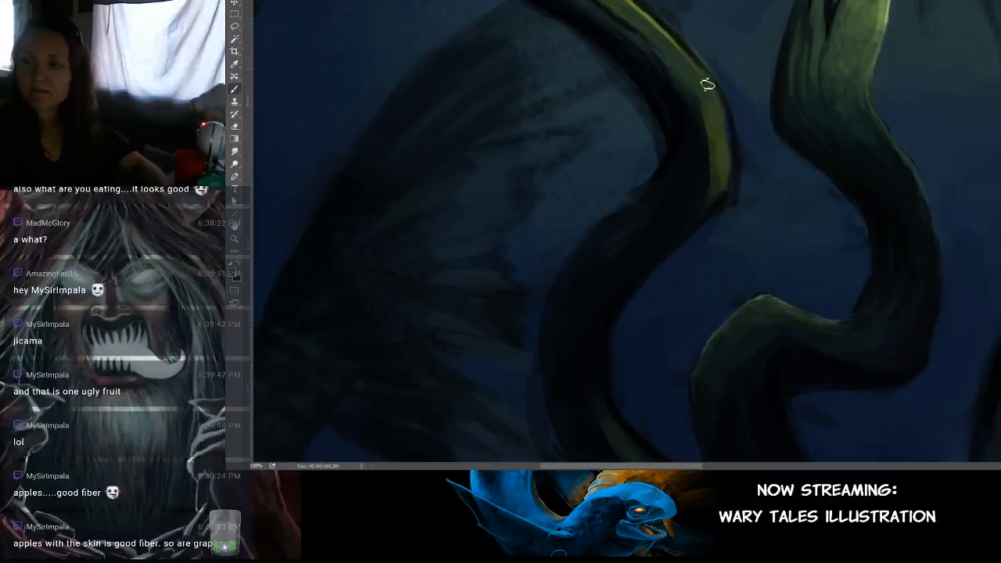
# Step: Sample a dark tone from the eel and darken the inner contour of its shadowed body below the bend
pyautogui.moveTo(571, 273); pyautogui.dragTo(665, 143)
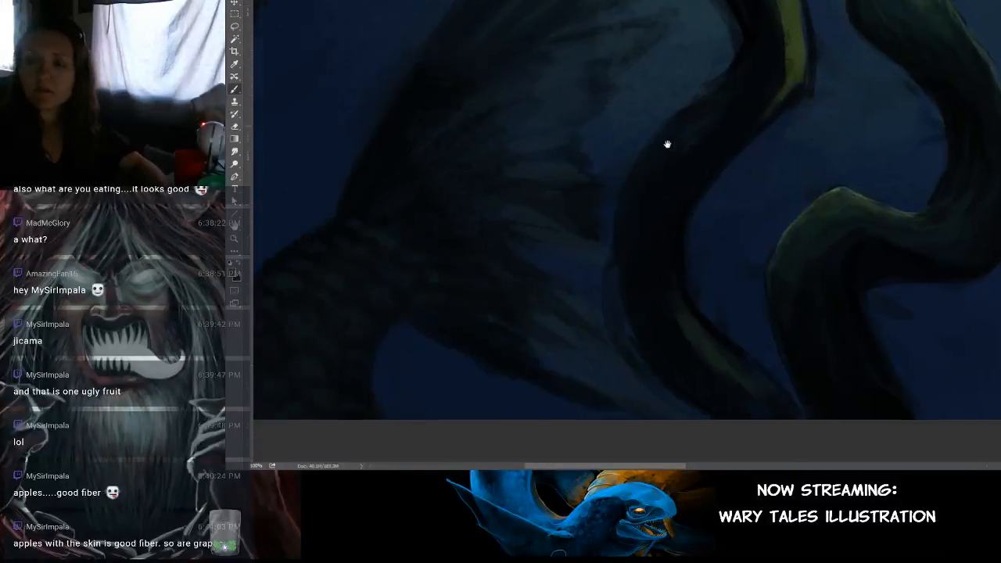
pyautogui.keyDown('alt'); pyautogui.click(748, 34); pyautogui.keyUp('alt')
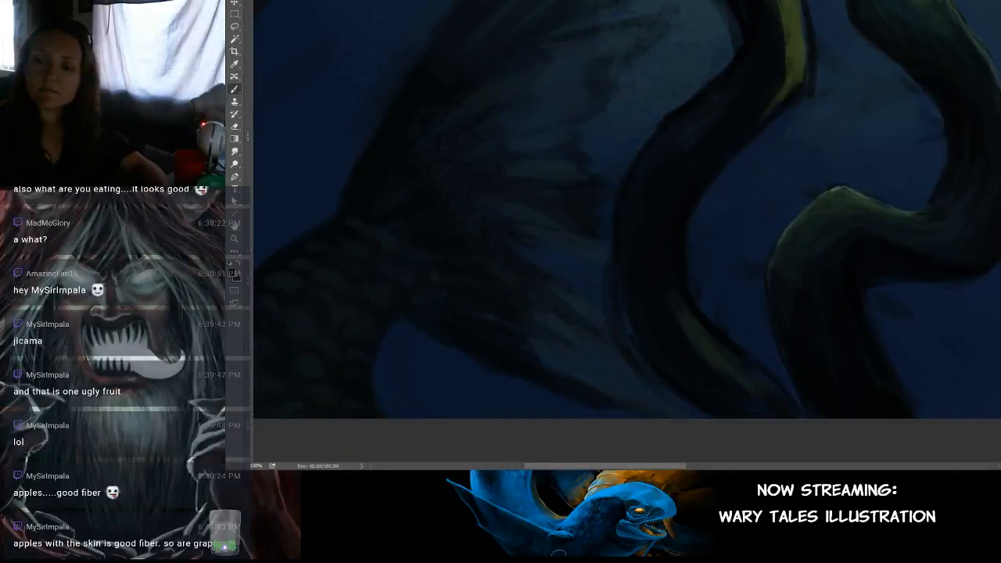
pyautogui.moveTo(670, 290); pyautogui.dragTo(618, 212)
pyautogui.moveTo(677, 8); pyautogui.dragTo(634, 188)
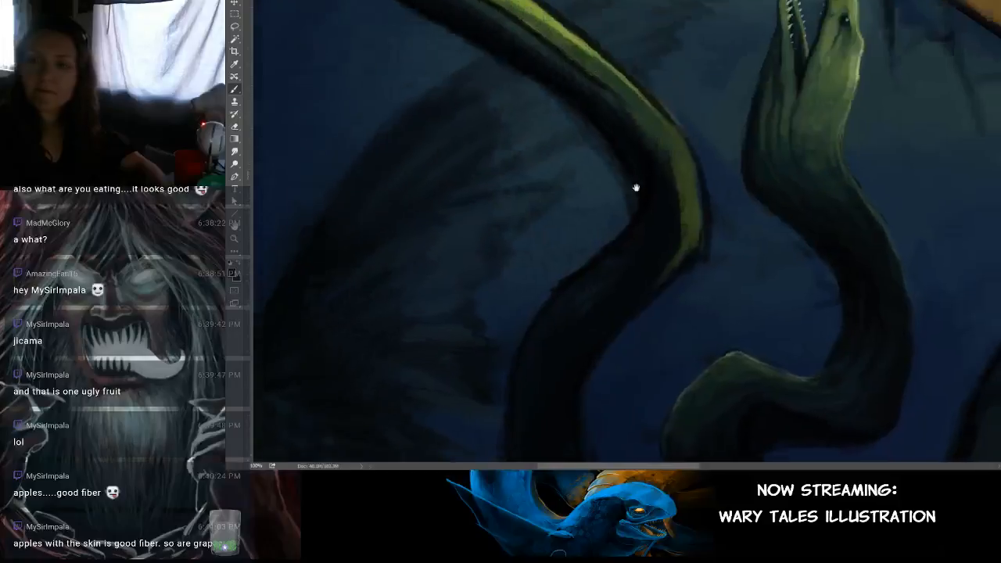
# Step: Define the lower lobe of the dark fish tail fin and its join with the scaled tail using dark strokes
pyautogui.moveTo(695, 81); pyautogui.dragTo(819, 72)
pyautogui.moveTo(518, 132); pyautogui.dragTo(690, 130)
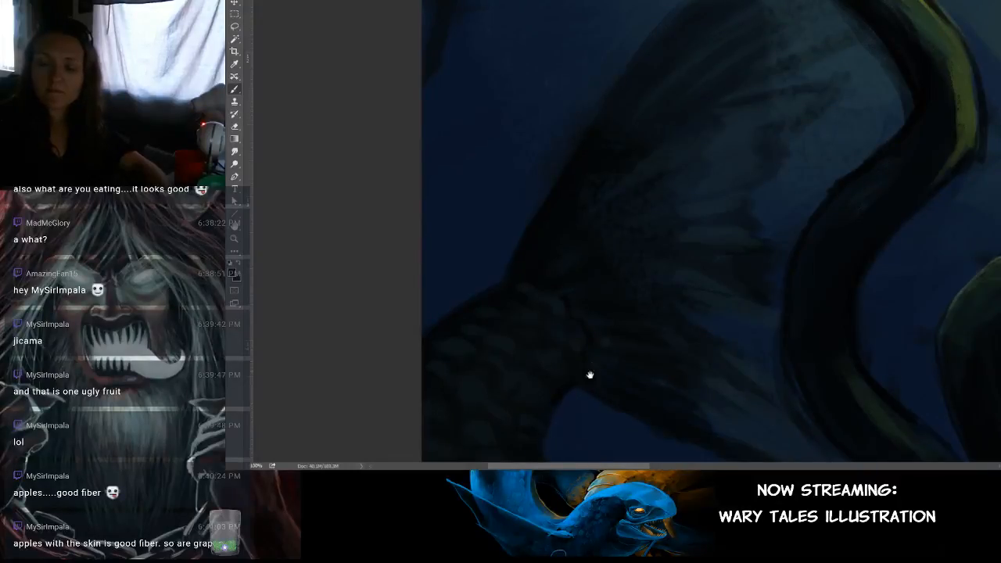
pyautogui.moveTo(589, 376); pyautogui.dragTo(603, 251)
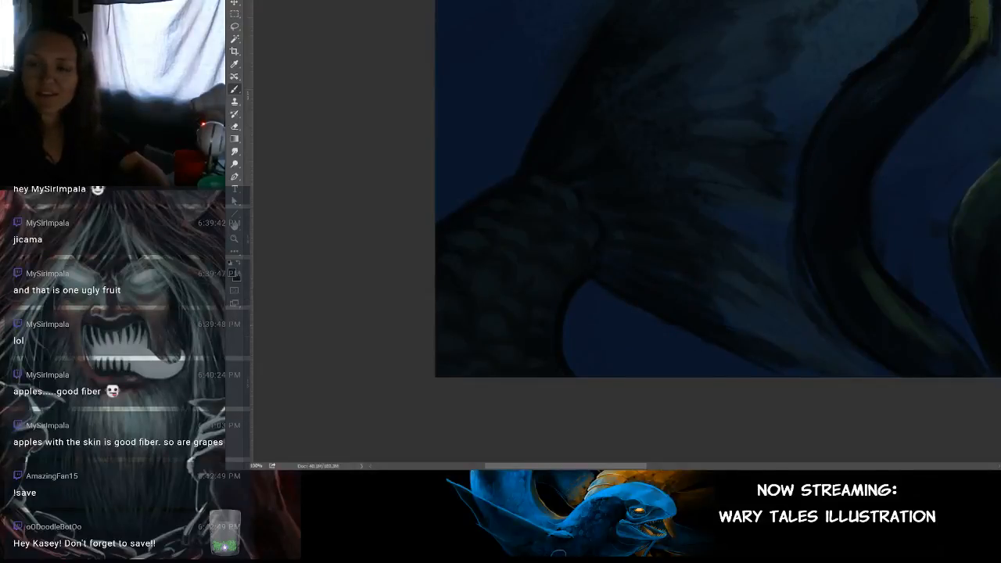
pyautogui.moveTo(679, 228)
pyautogui.mouseDown()
pyautogui.moveTo(650, 323)
pyautogui.moveTo(631, 272)
pyautogui.moveTo(600, 300)
pyautogui.mouseUp()
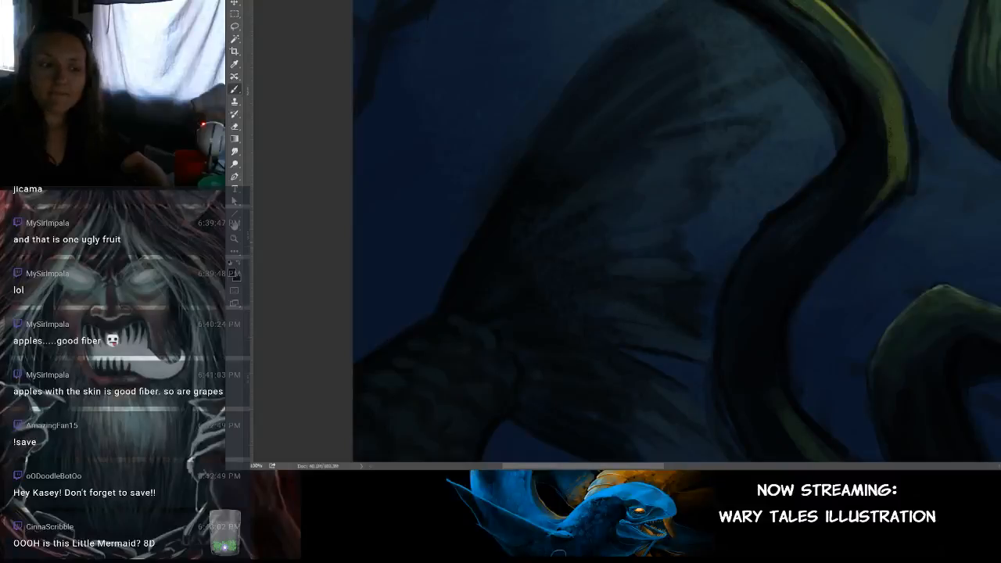
# Step: Sharpen the tail fin's ragged trailing edge with dark pointed strokes and outline its upper edge behind the eel
pyautogui.moveTo(723, 245); pyautogui.dragTo(719, 250)
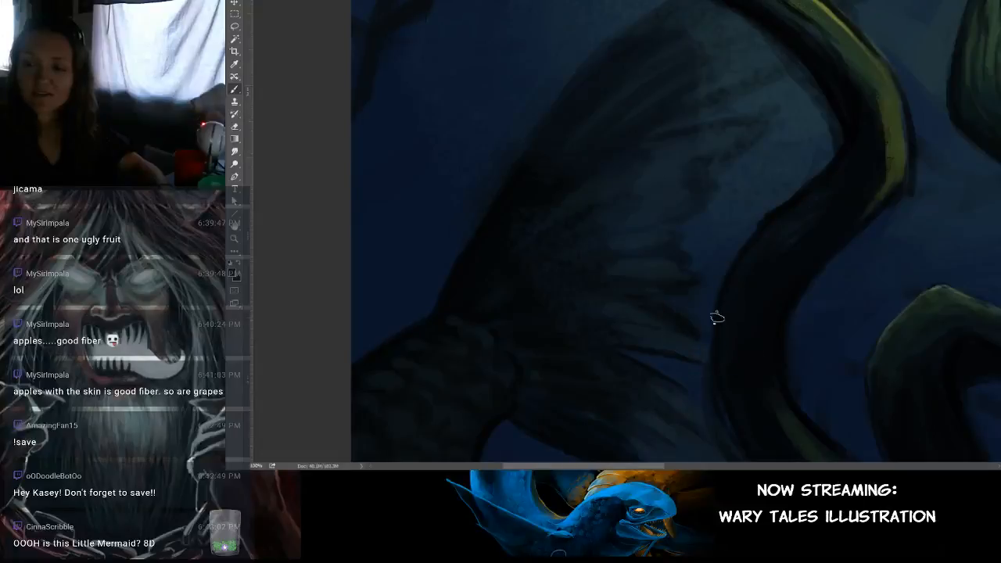
pyautogui.moveTo(731, 225); pyautogui.dragTo(693, 280)
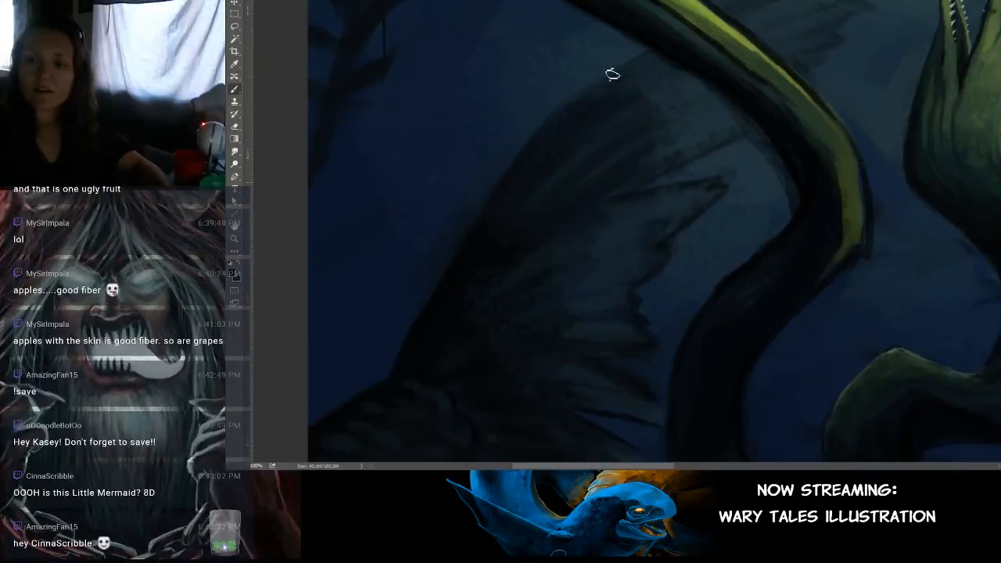
pyautogui.moveTo(728, 110); pyautogui.dragTo(621, 234)
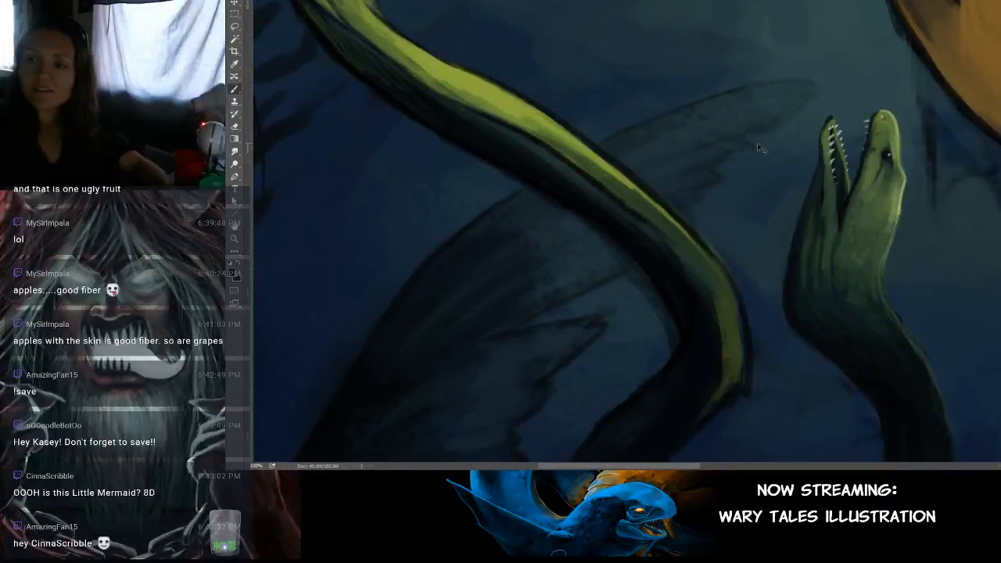
pyautogui.moveTo(598, 259); pyautogui.dragTo(767, 141)
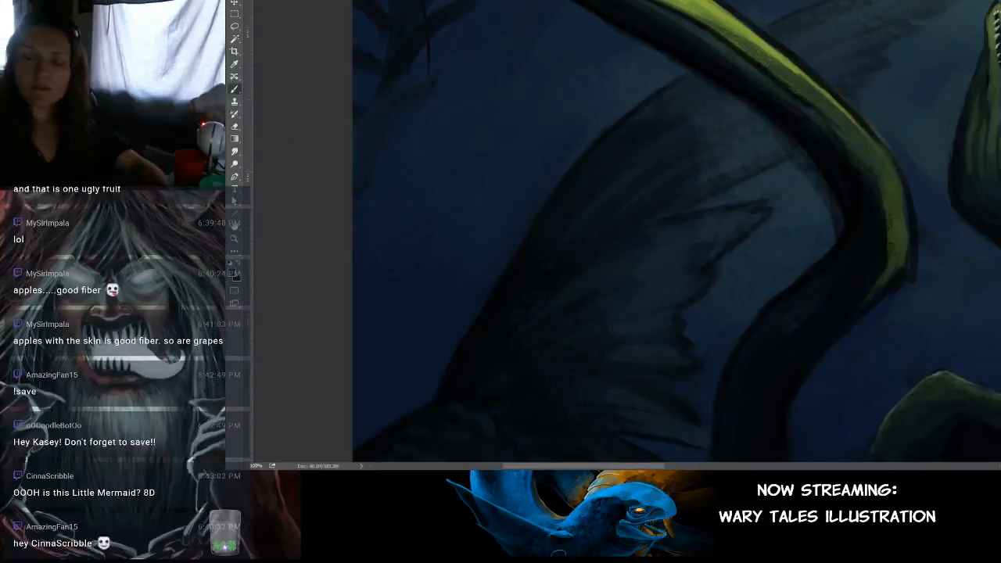
# Step: Examine the bright eel and the upside-down figure's head, hands and dark hair
pyautogui.scroll(2, 592, 270)
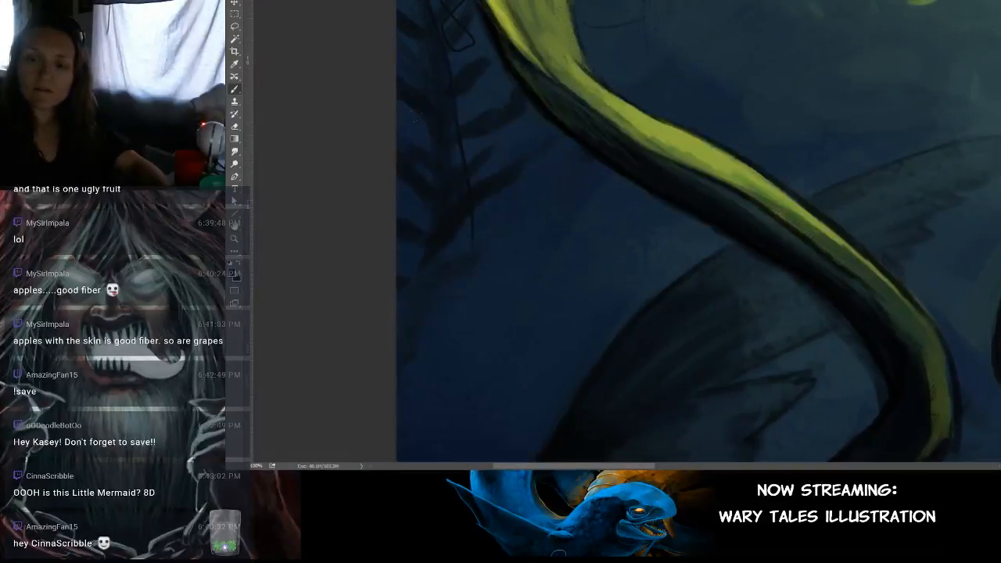
pyautogui.scroll(-1, 371, 166)
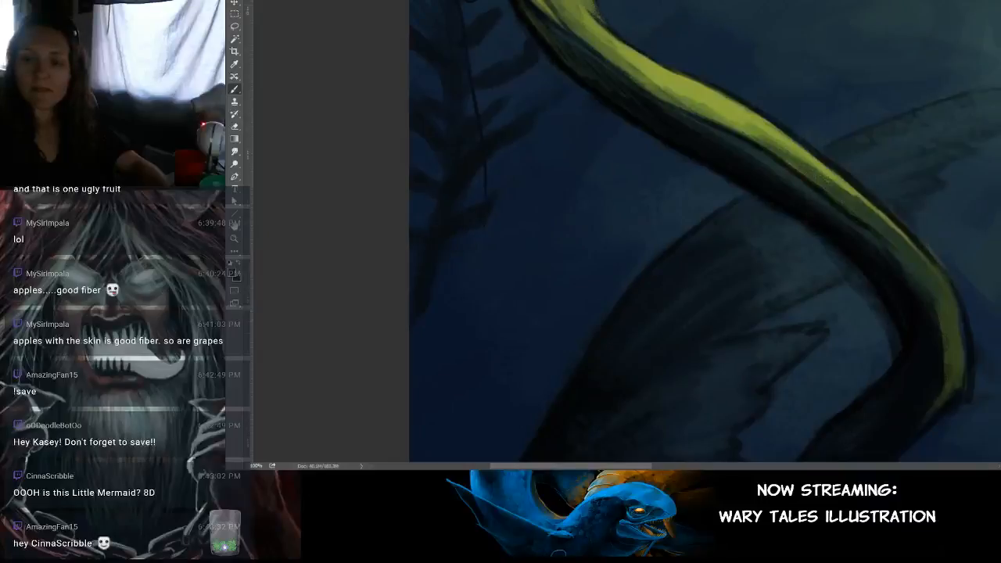
pyautogui.scroll(-4, 615, 212)
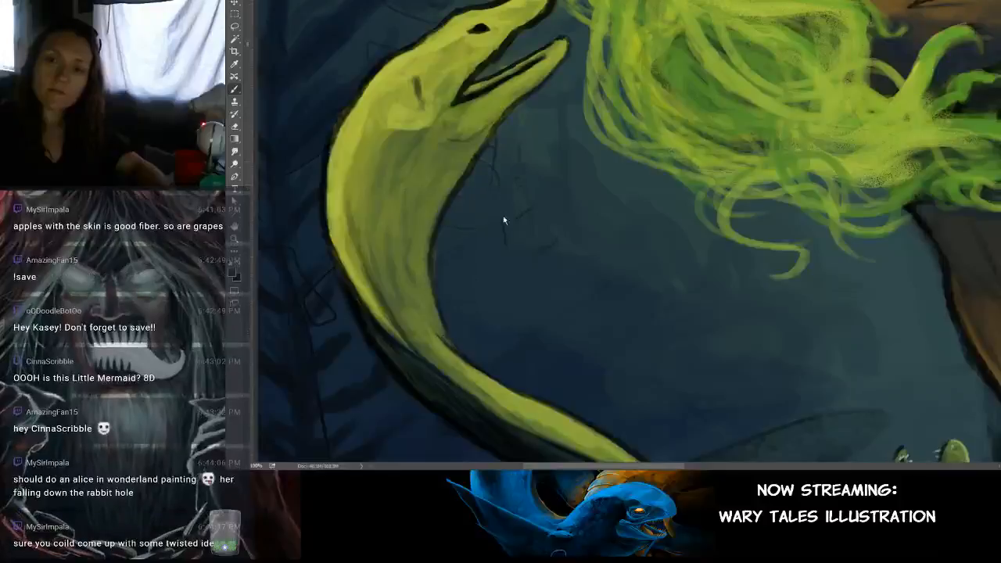
pyautogui.moveTo(501, 150)
pyautogui.mouseDown()
pyautogui.moveTo(495, 185)
pyautogui.moveTo(532, 195)
pyautogui.moveTo(503, 257)
pyautogui.moveTo(559, 240)
pyautogui.mouseUp()
pyautogui.moveTo(591, 167)
pyautogui.mouseDown()
pyautogui.moveTo(678, 285)
pyautogui.moveTo(643, 284)
pyautogui.moveTo(655, 357)
pyautogui.moveTo(693, 291)
pyautogui.moveTo(715, 320)
pyautogui.moveTo(677, 313)
pyautogui.mouseUp()
pyautogui.hscroll(5, 693, 291)
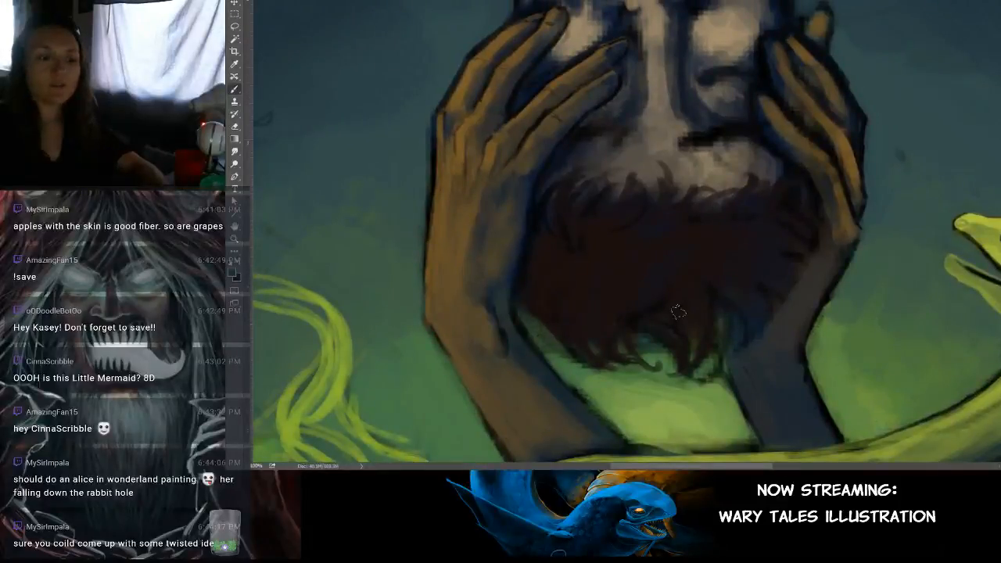
pyautogui.moveTo(650, 251); pyautogui.dragTo(675, 281)
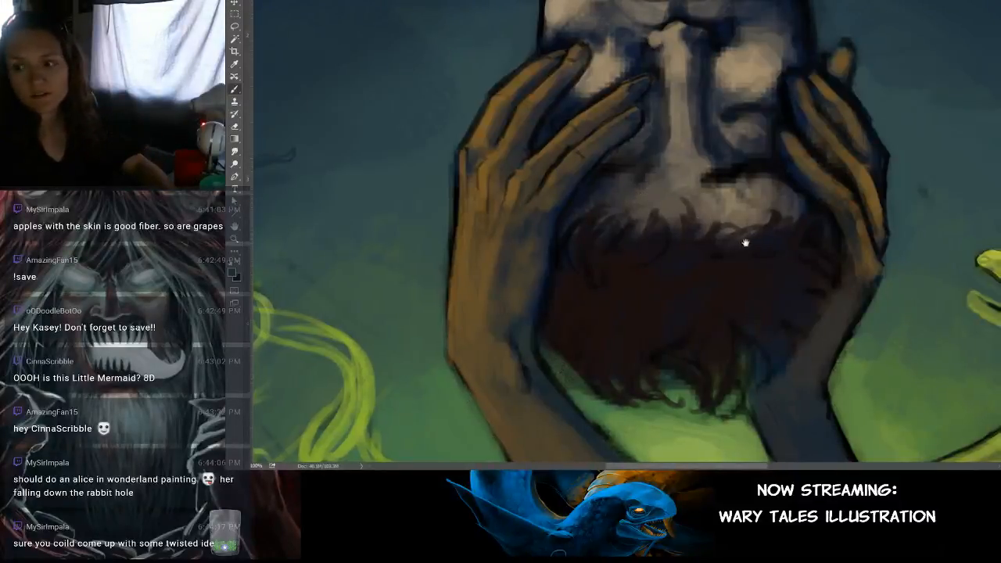
pyautogui.moveTo(744, 240); pyautogui.dragTo(677, 197)
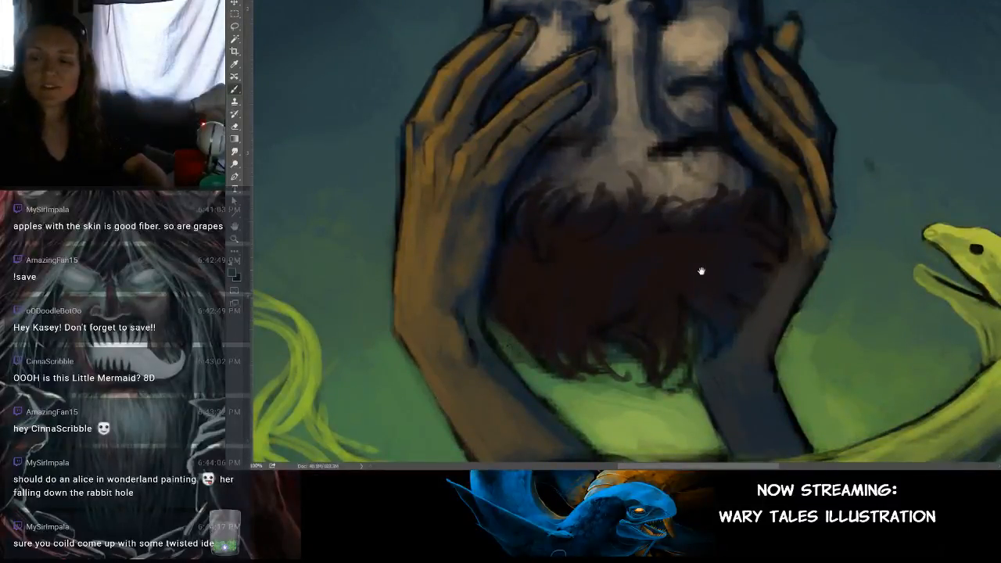
pyautogui.moveTo(702, 271); pyautogui.dragTo(704, 268)
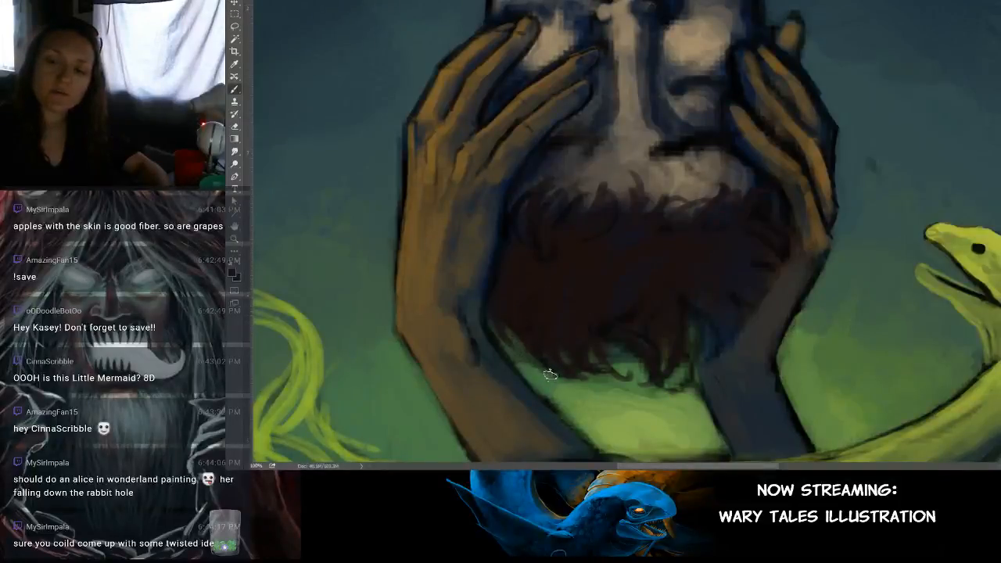
pyautogui.scroll(-2, 549, 374)
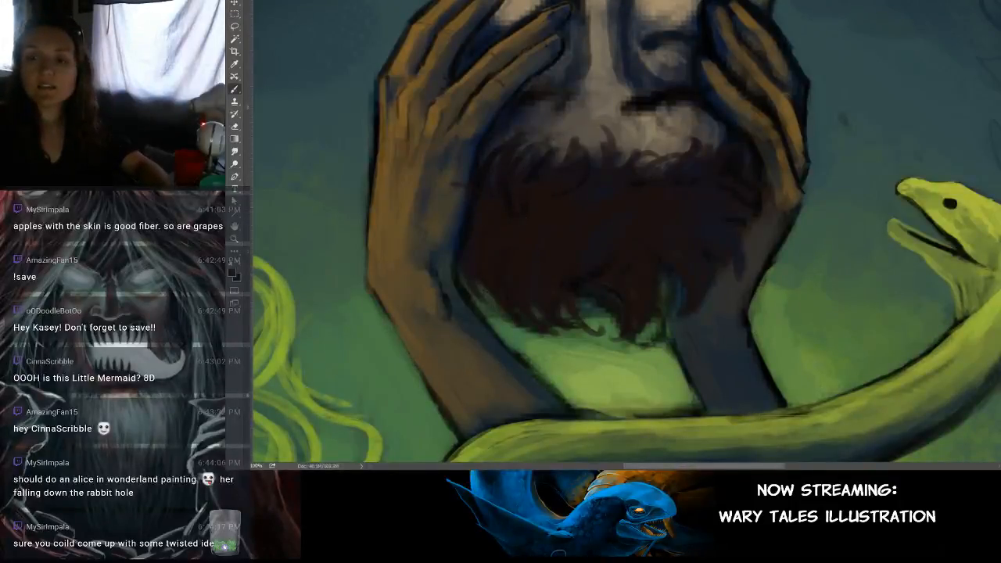
# Step: Repaint the upside-down figure's eyebrow with sampled tones and darken the crease of the closed eye beside the nose
pyautogui.moveTo(606, 160)
pyautogui.mouseDown()
pyautogui.moveTo(652, 292)
pyautogui.moveTo(634, 268)
pyautogui.moveTo(613, 287)
pyautogui.moveTo(657, 249)
pyautogui.mouseUp()
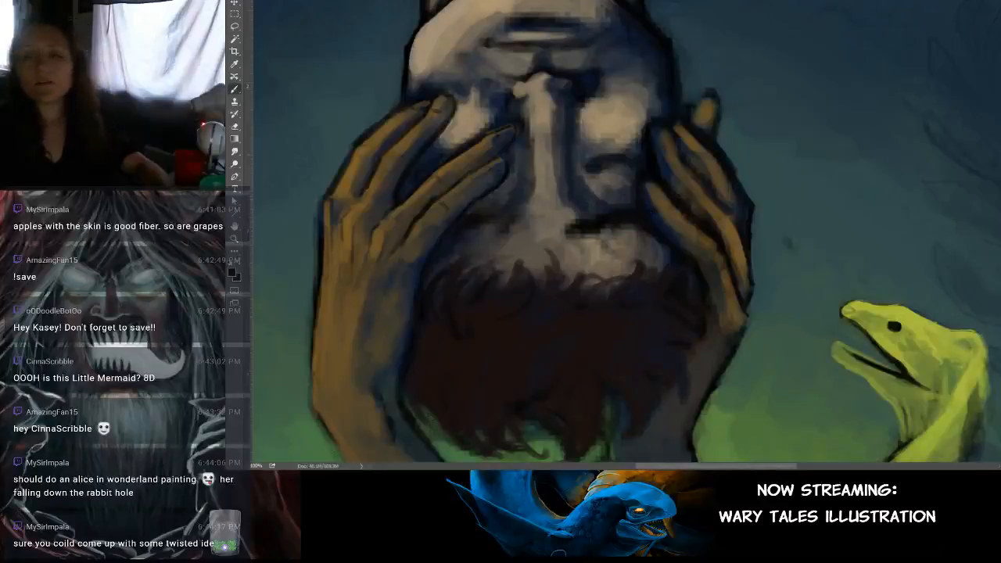
pyautogui.keyDown('alt'); pyautogui.click(588, 222); pyautogui.keyUp('alt')
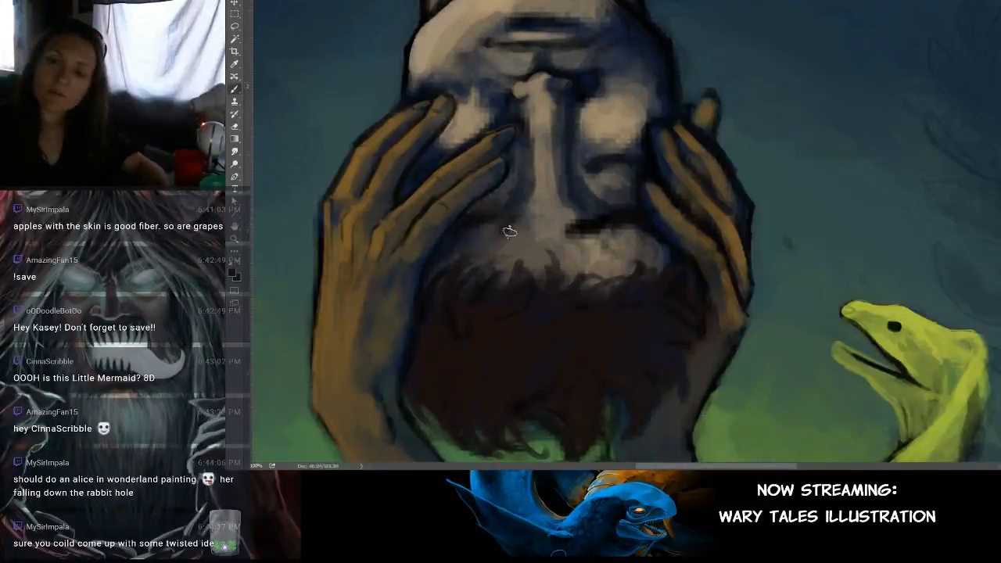
pyautogui.keyDown('alt'); pyautogui.click(497, 329); pyautogui.keyUp('alt')
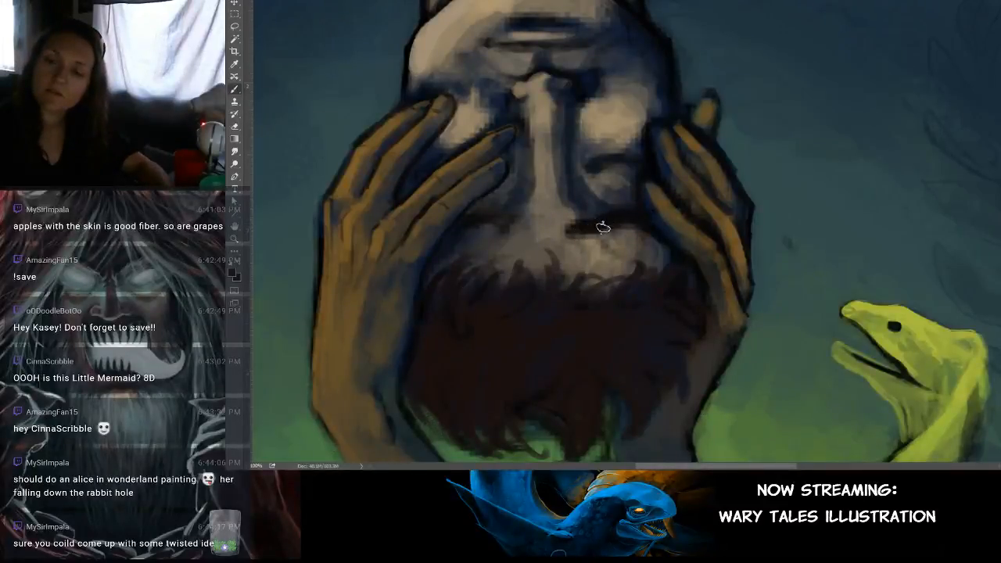
pyautogui.keyDown('alt'); pyautogui.click(653, 151); pyautogui.keyUp('alt')
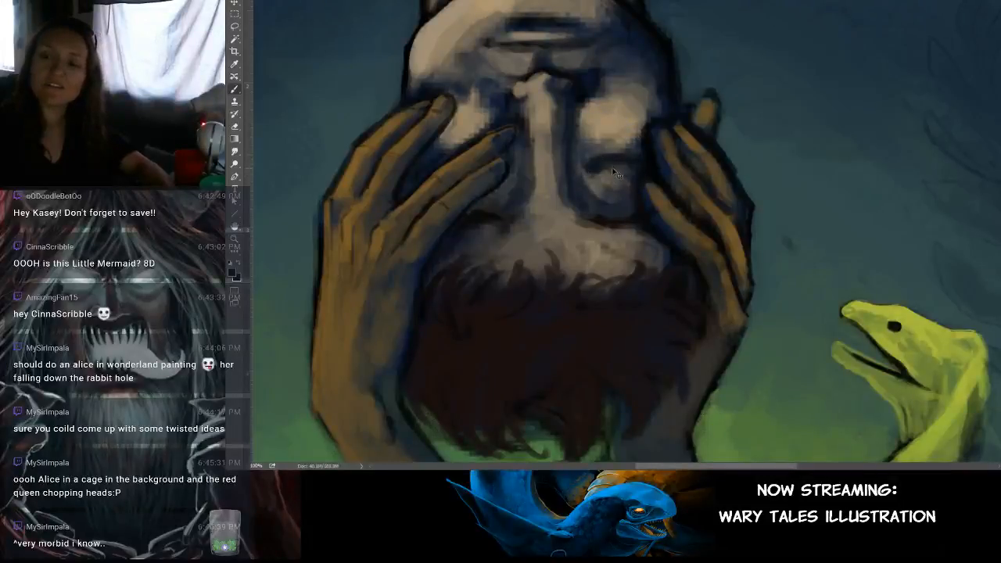
pyautogui.moveTo(588, 176)
pyautogui.mouseDown()
pyautogui.moveTo(634, 174)
pyautogui.moveTo(591, 149)
pyautogui.moveTo(613, 128)
pyautogui.moveTo(593, 140)
pyautogui.moveTo(590, 162)
pyautogui.moveTo(627, 147)
pyautogui.moveTo(633, 156)
pyautogui.moveTo(598, 151)
pyautogui.mouseUp()
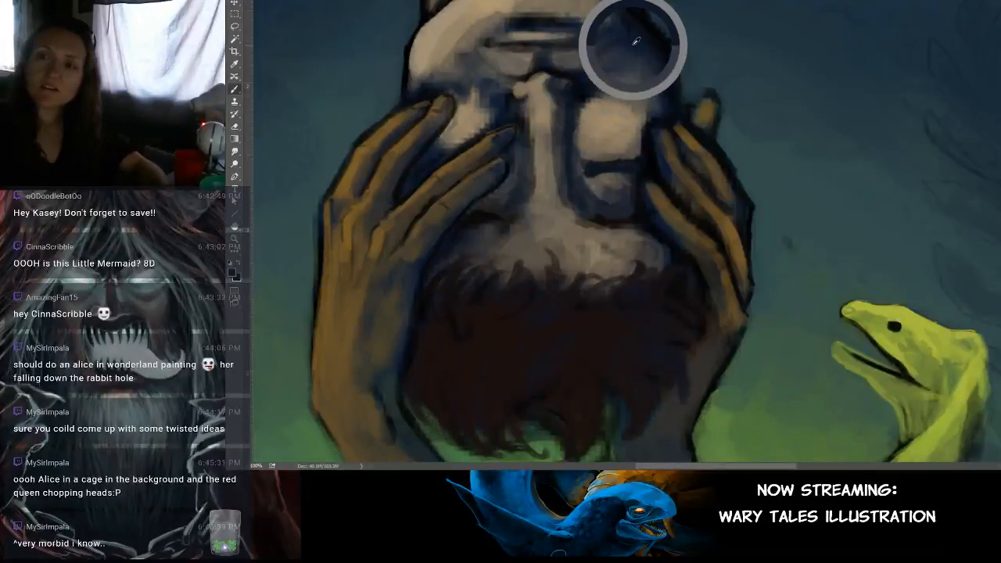
# Step: Clean up the dark outline of the upside-down face's jaw and blend the cheek with sampled skin tones
pyautogui.moveTo(620, 43); pyautogui.dragTo(617, 191)
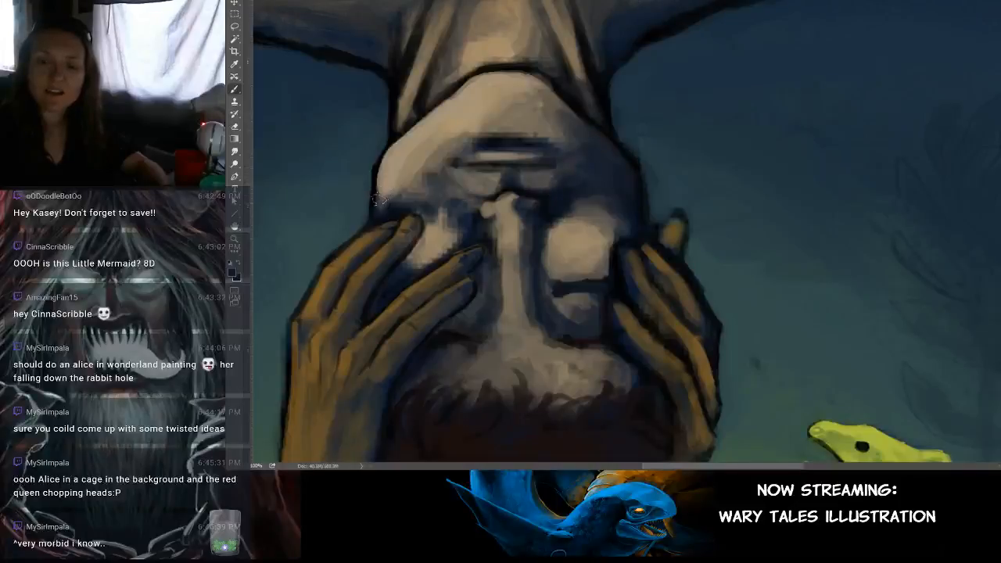
pyautogui.moveTo(378, 199)
pyautogui.mouseDown()
pyautogui.moveTo(411, 184)
pyautogui.moveTo(477, 116)
pyautogui.moveTo(414, 159)
pyautogui.moveTo(431, 156)
pyautogui.moveTo(372, 184)
pyautogui.mouseUp()
pyautogui.keyDown('alt'); pyautogui.click(470, 124); pyautogui.keyUp('alt')
pyautogui.keyDown('alt'); pyautogui.click(444, 143); pyautogui.keyUp('alt')
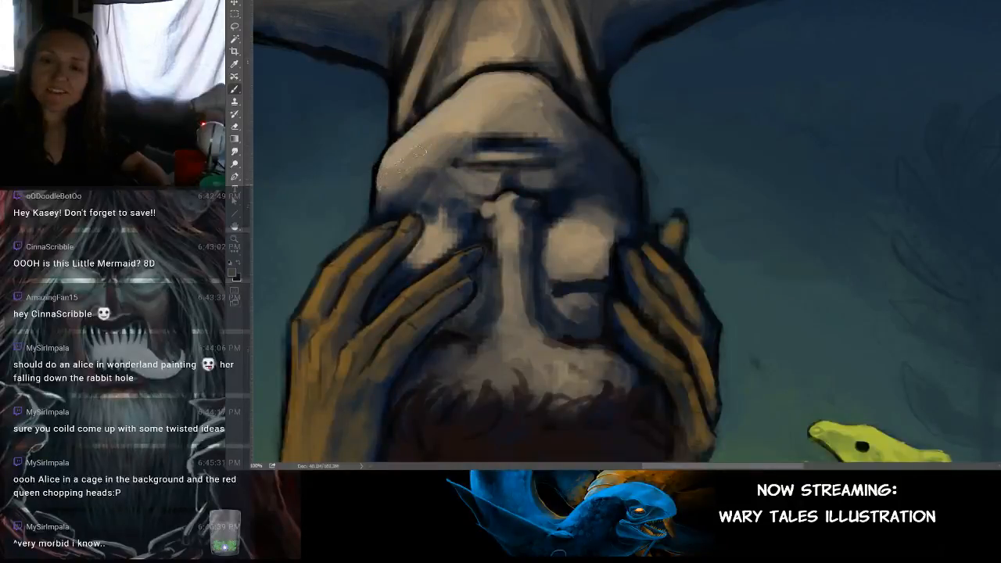
# Step: Blend the chin and the shadow beneath the lower lip with sampled light and dark skin tones
pyautogui.keyDown('alt'); pyautogui.click(520, 134); pyautogui.keyUp('alt')
pyautogui.keyDown('alt'); pyautogui.click(539, 136); pyautogui.keyUp('alt')
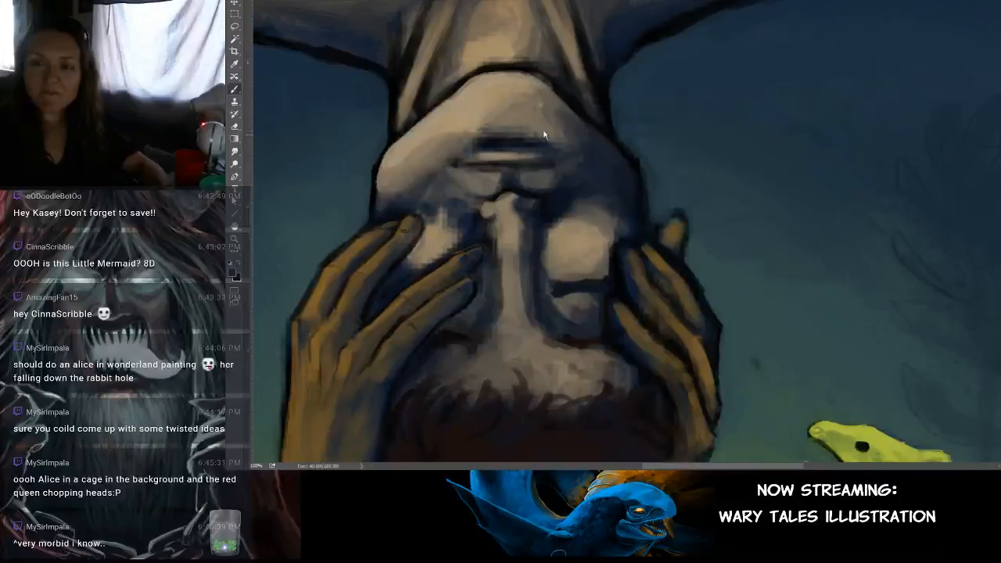
pyautogui.moveTo(544, 135); pyautogui.dragTo(494, 128)
pyautogui.keyDown('alt'); pyautogui.click(510, 122); pyautogui.keyUp('alt')
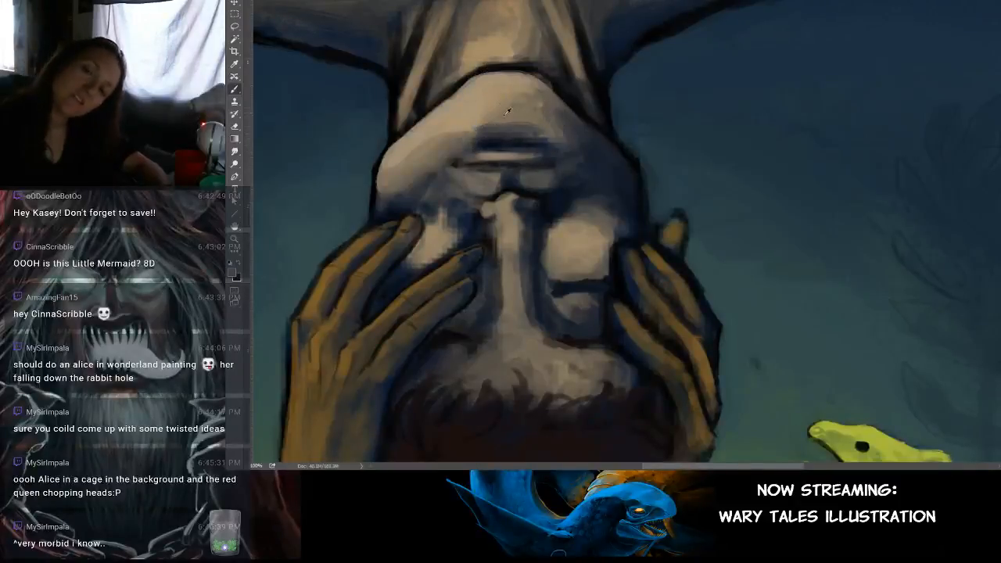
pyautogui.keyDown('alt'); pyautogui.click(502, 109); pyautogui.keyUp('alt')
# Step: Tone down the lower lip and shape the mouth opening with dark lines around a light strip between the lips
pyautogui.moveTo(501, 147)
pyautogui.mouseDown()
pyautogui.moveTo(531, 148)
pyautogui.moveTo(469, 147)
pyautogui.moveTo(551, 150)
pyautogui.mouseUp()
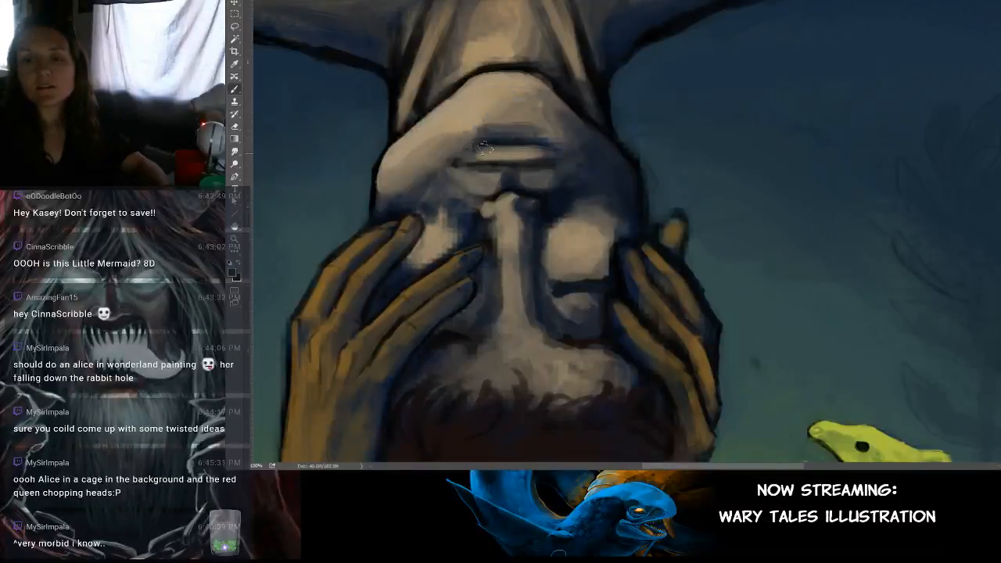
pyautogui.moveTo(483, 147); pyautogui.dragTo(529, 147)
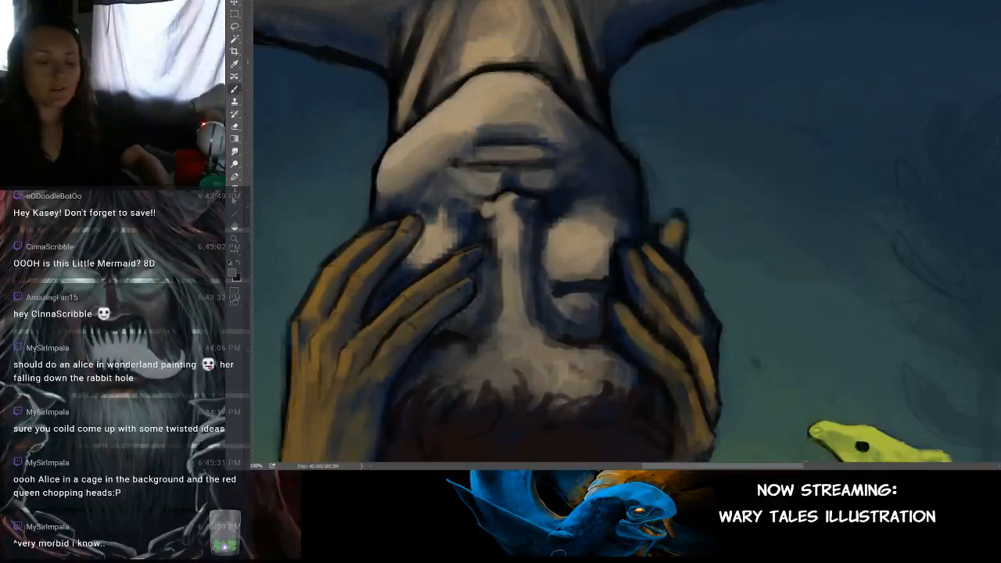
pyautogui.moveTo(478, 169); pyautogui.dragTo(537, 165)
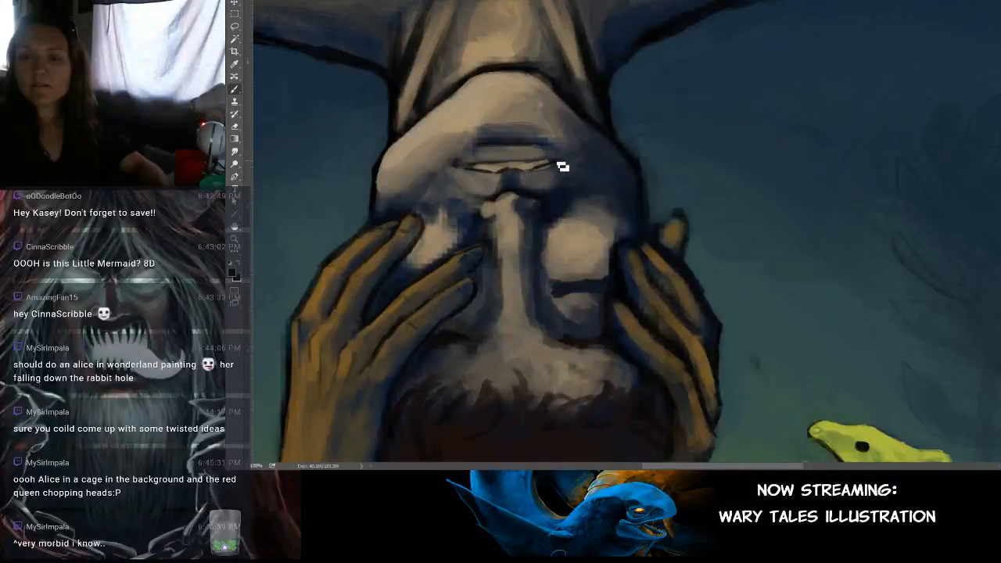
pyautogui.moveTo(540, 166)
pyautogui.mouseDown()
pyautogui.moveTo(480, 170)
pyautogui.moveTo(555, 167)
pyautogui.moveTo(522, 167)
pyautogui.mouseUp()
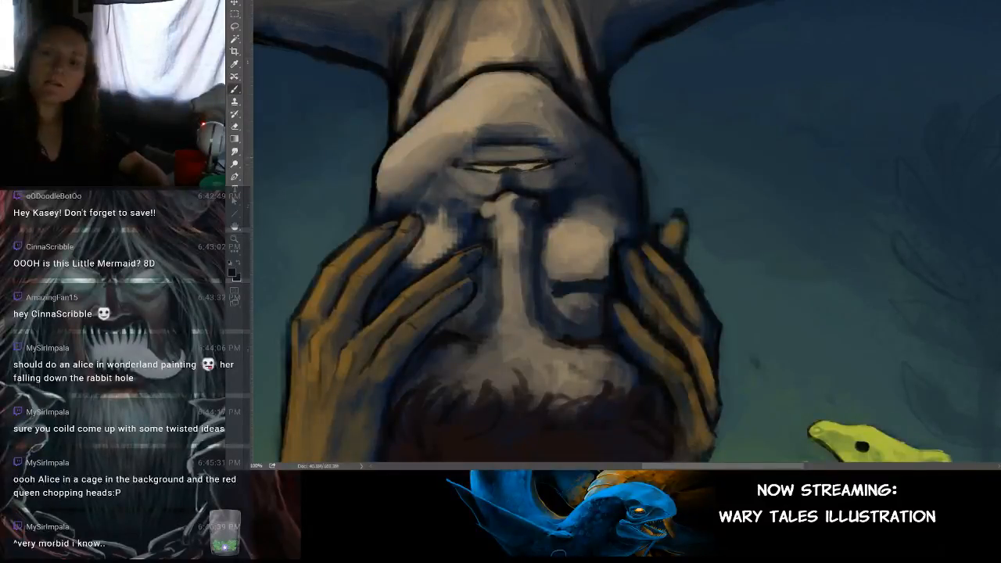
pyautogui.scroll(-5, 563, 189)
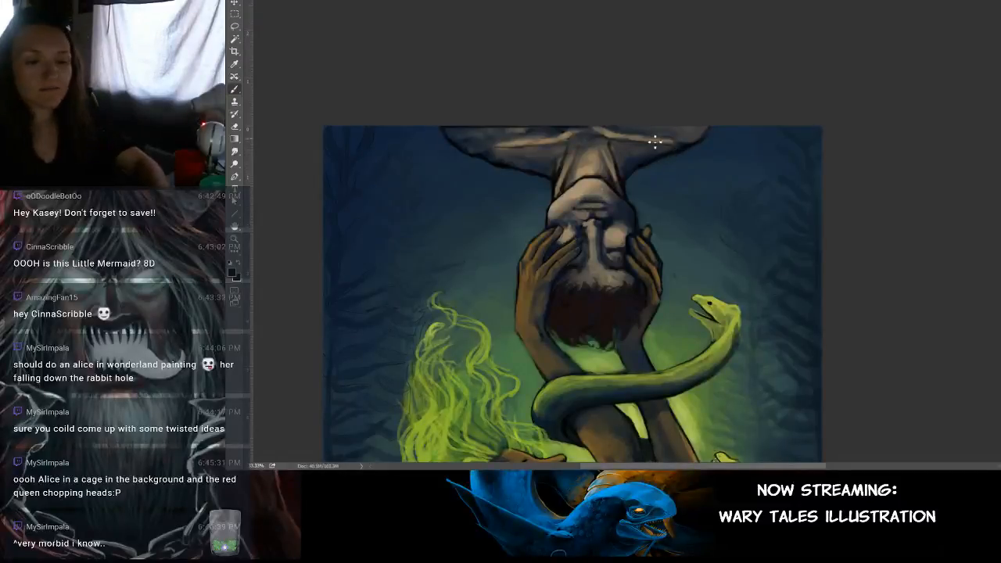
pyautogui.hotkey('alt', 'l')
pyautogui.press('Escape')
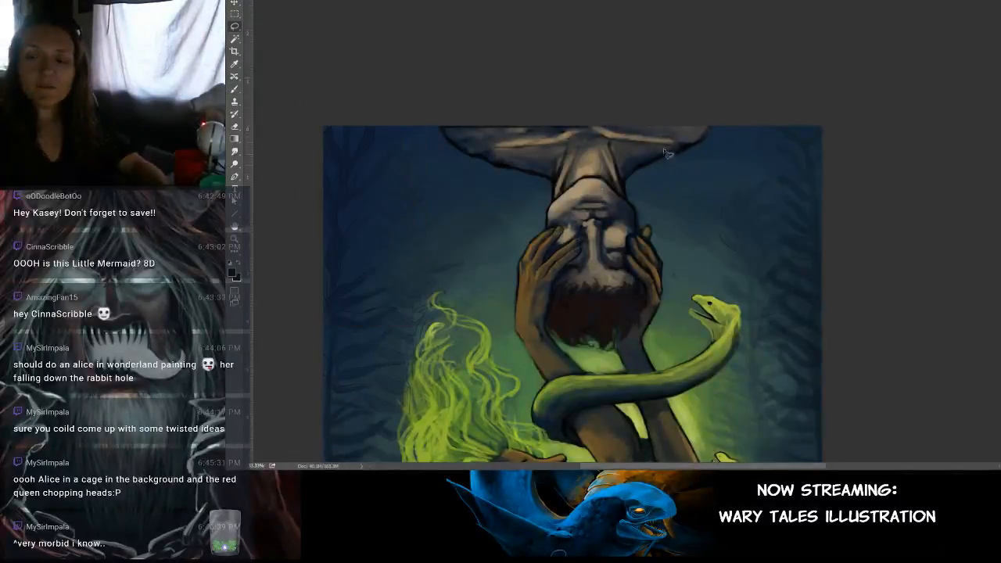
pyautogui.moveTo(638, 180); pyautogui.dragTo(714, 148)
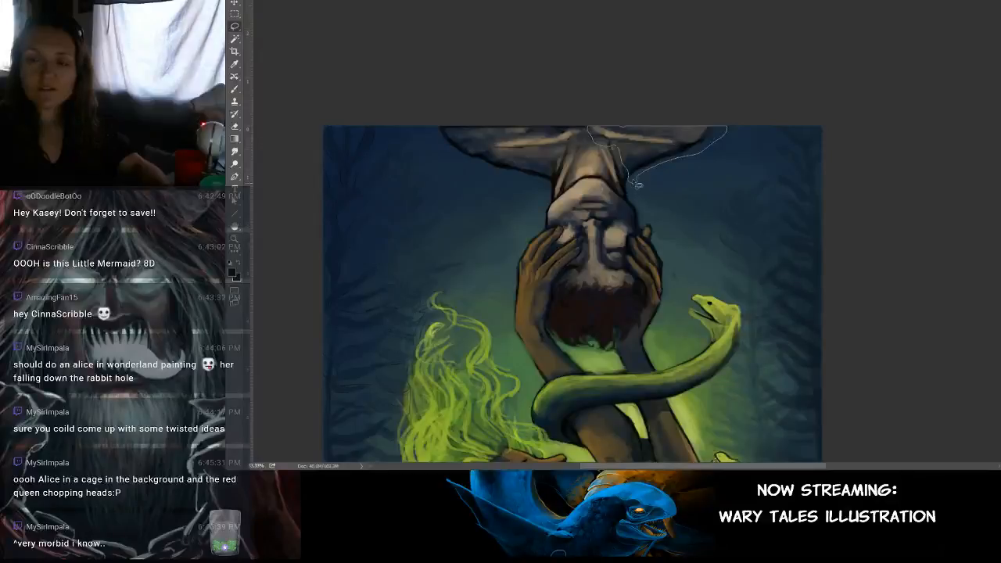
pyautogui.moveTo(638, 184)
pyautogui.mouseDown()
pyautogui.moveTo(626, 112)
pyautogui.moveTo(592, 121)
pyautogui.mouseUp()
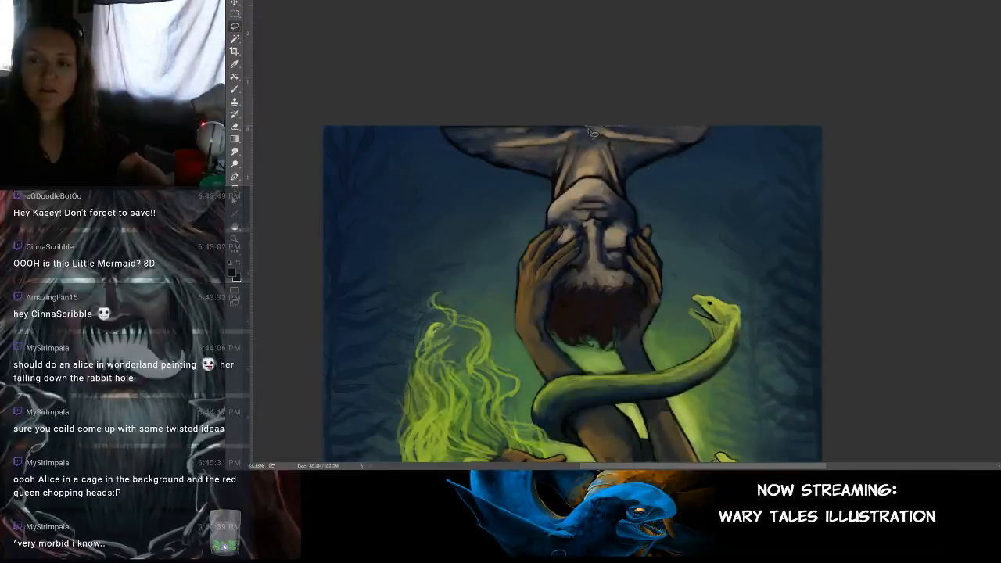
pyautogui.moveTo(629, 182)
pyautogui.mouseDown()
pyautogui.moveTo(678, 166)
pyautogui.moveTo(720, 137)
pyautogui.moveTo(679, 106)
pyautogui.moveTo(622, 117)
pyautogui.mouseUp()
pyautogui.press('b')
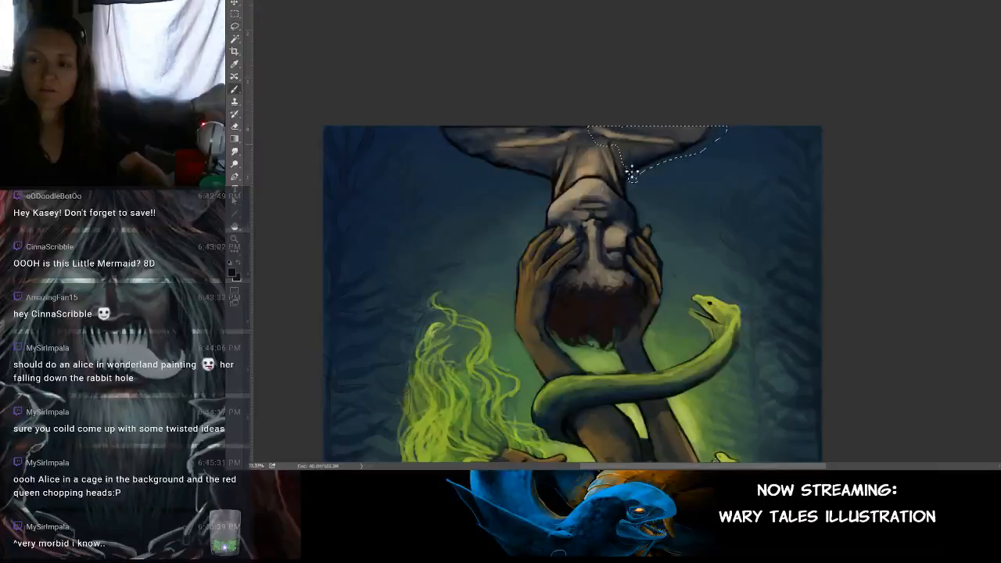
pyautogui.moveTo(715, 133)
pyautogui.mouseDown()
pyautogui.moveTo(687, 159)
pyautogui.moveTo(680, 152)
pyautogui.mouseUp()
pyautogui.hotkey('ctrl', 'd')
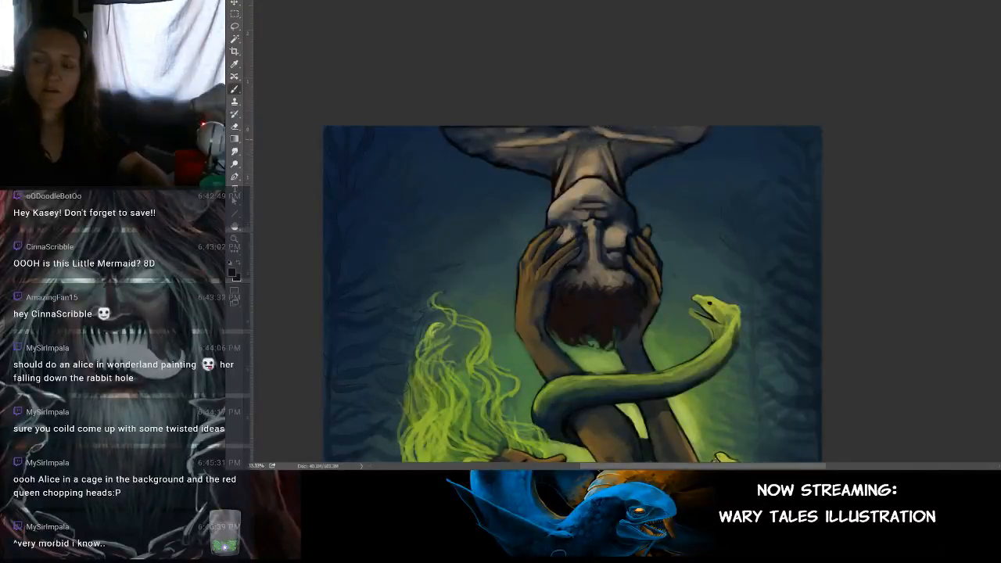
# Step: Try to enlarge the upside-down figure's shoulder beside the neck by lassoing it and applying a free transform
pyautogui.press('l')
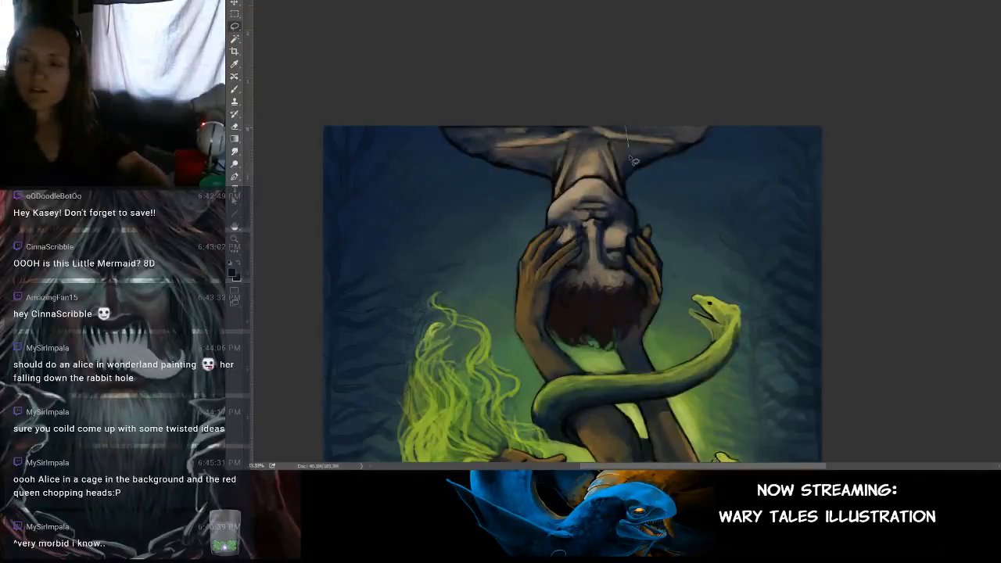
pyautogui.moveTo(656, 189)
pyautogui.mouseDown()
pyautogui.moveTo(716, 161)
pyautogui.moveTo(701, 118)
pyautogui.moveTo(608, 137)
pyautogui.moveTo(743, 159)
pyautogui.mouseUp()
pyautogui.hotkey('ctrl', 't')
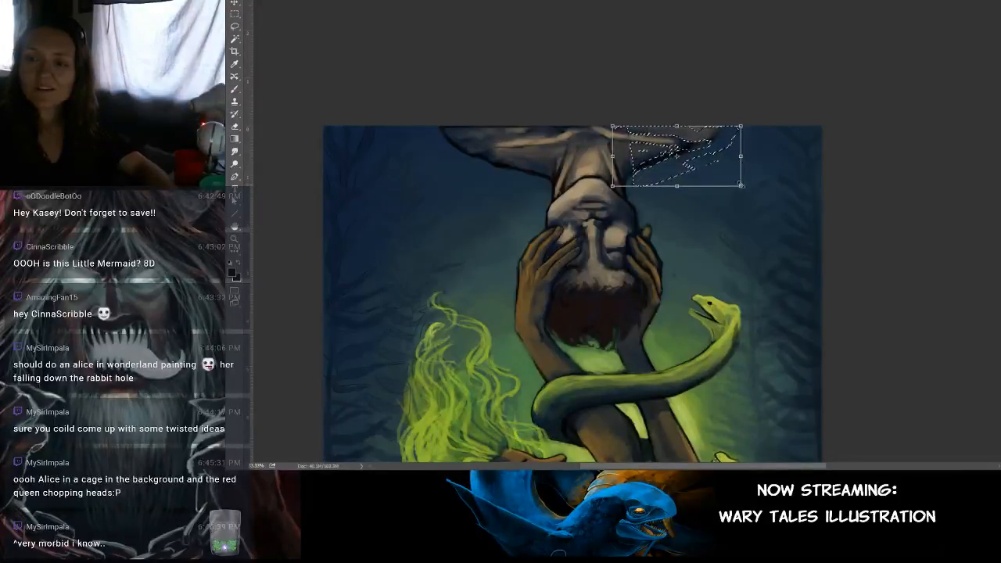
pyautogui.moveTo(740, 187); pyautogui.dragTo(744, 187)
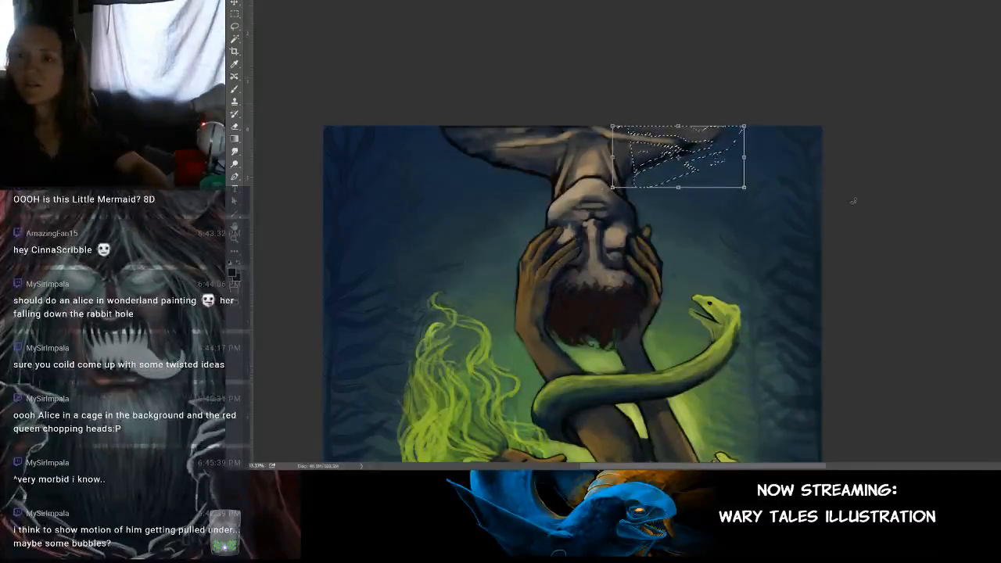
pyautogui.press('Return')
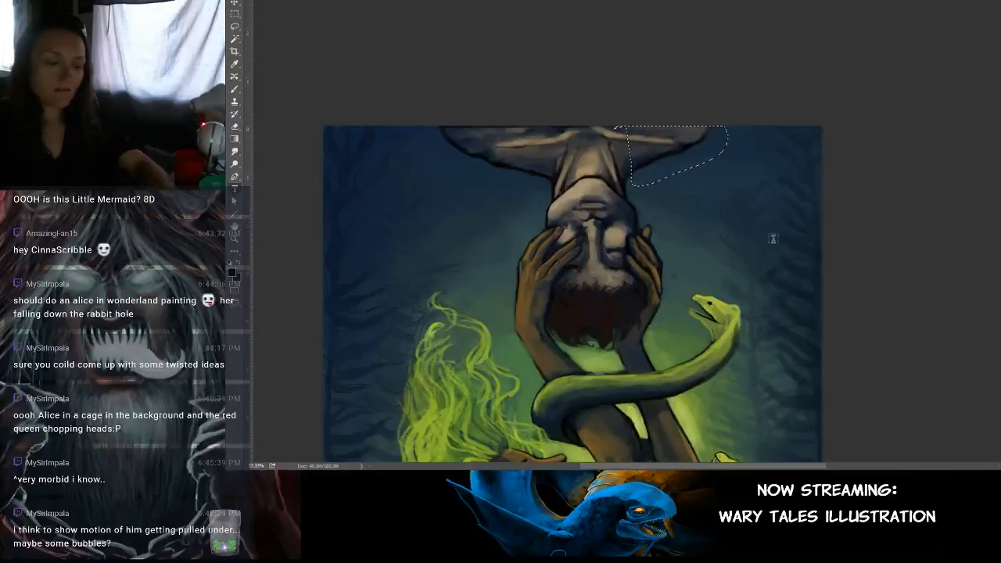
pyautogui.hotkey('ctrl', 't')
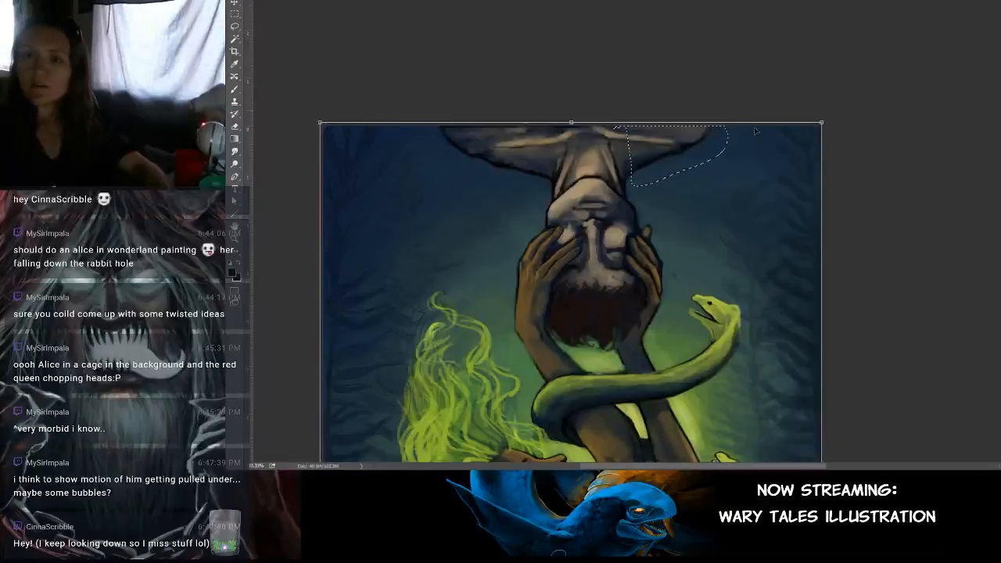
pyautogui.press('Return')
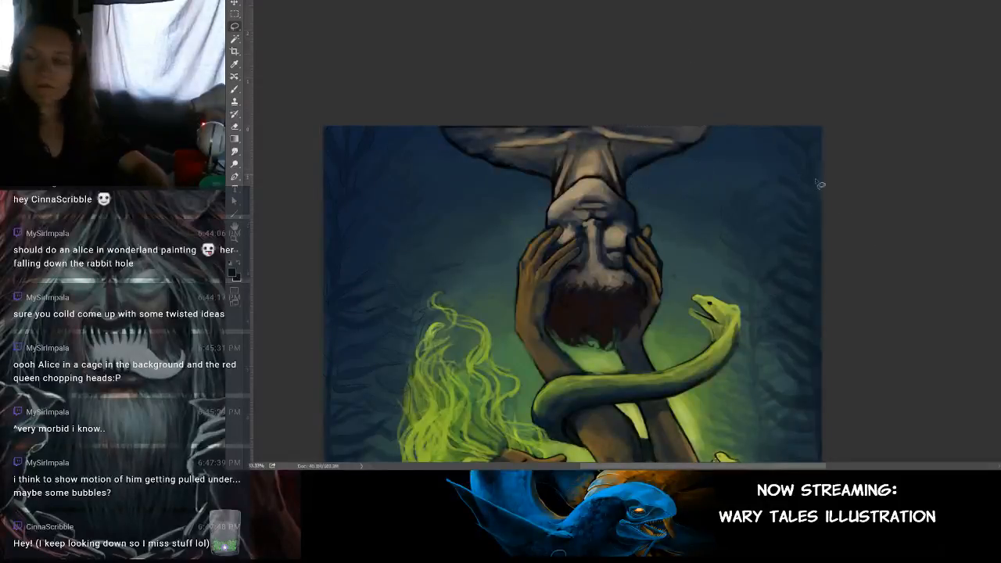
pyautogui.moveTo(632, 123)
pyautogui.mouseDown()
pyautogui.moveTo(636, 182)
pyautogui.moveTo(715, 161)
pyautogui.moveTo(684, 118)
pyautogui.moveTo(626, 129)
pyautogui.moveTo(639, 185)
pyautogui.moveTo(681, 116)
pyautogui.mouseUp()
pyautogui.click(622, 118)
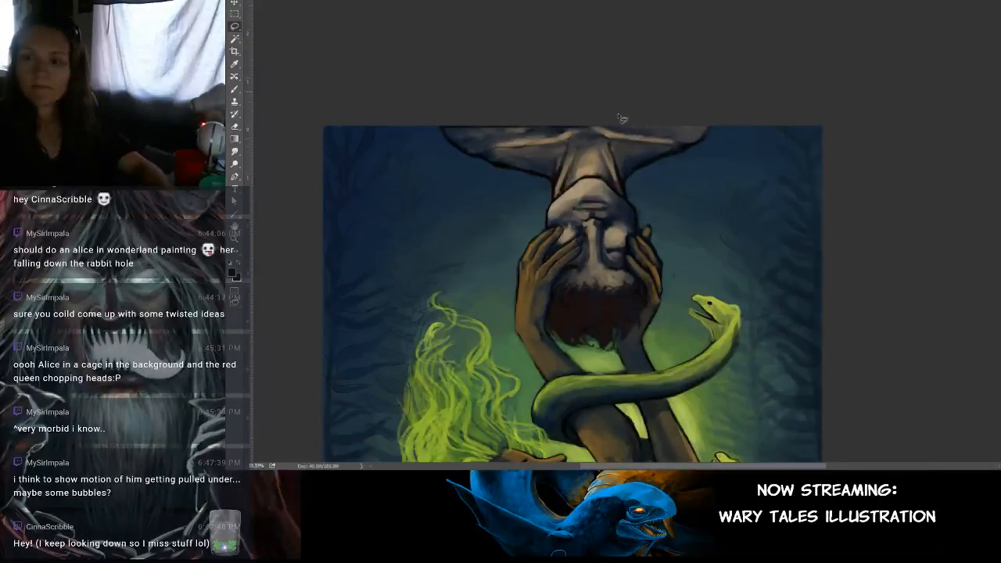
pyautogui.moveTo(632, 167)
pyautogui.mouseDown()
pyautogui.moveTo(710, 112)
pyautogui.moveTo(613, 97)
pyautogui.mouseUp()
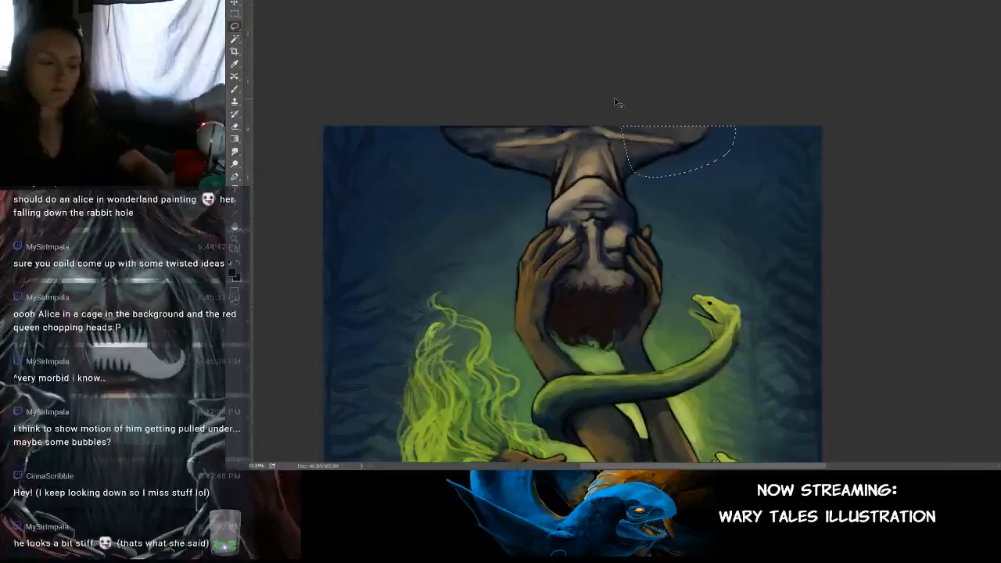
pyautogui.press('v')
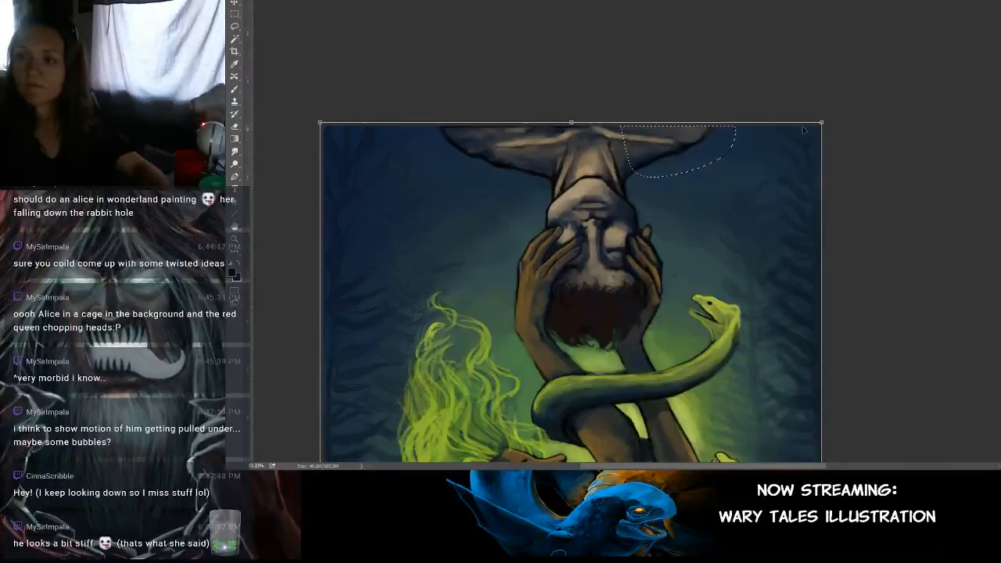
pyautogui.moveTo(840, 116); pyautogui.dragTo(843, 114)
pyautogui.press('Escape')
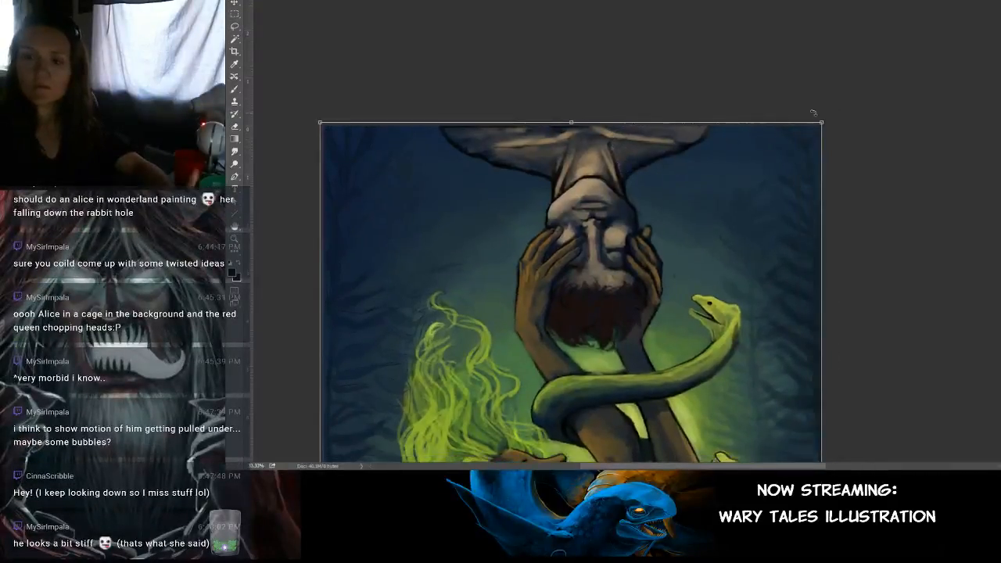
pyautogui.press('l')
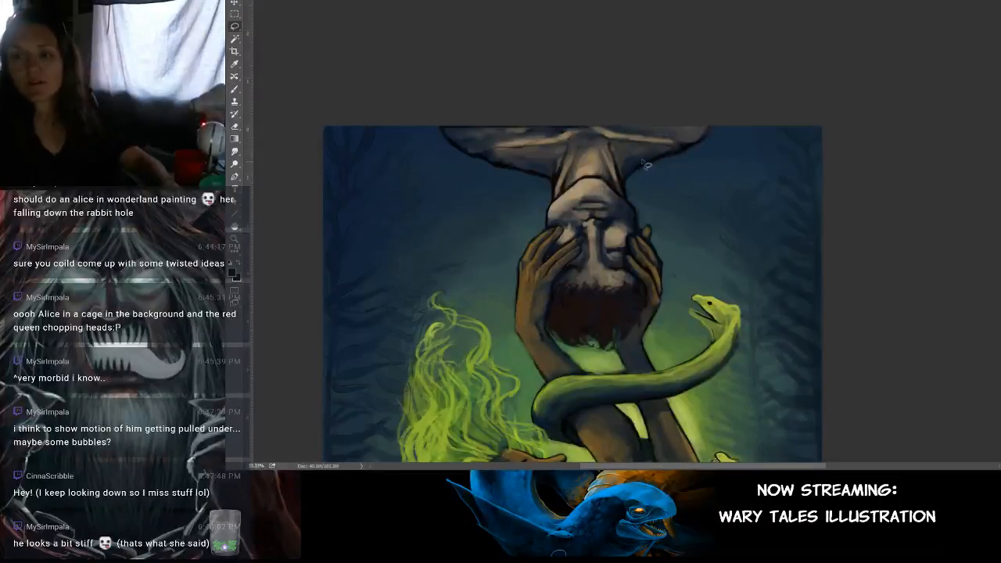
pyautogui.press('b')
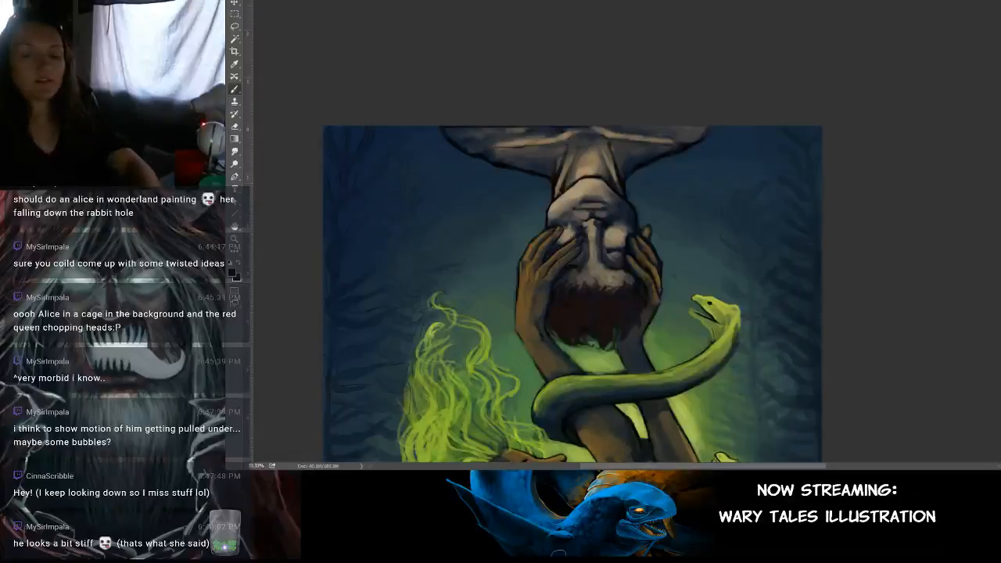
pyautogui.scroll(3, 732, 194)
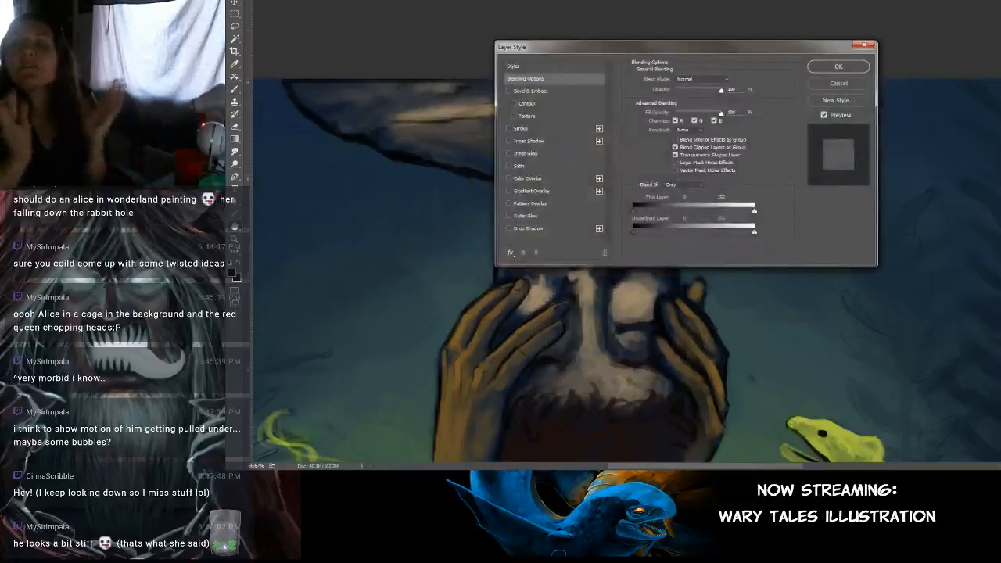
pyautogui.click(860, 85)
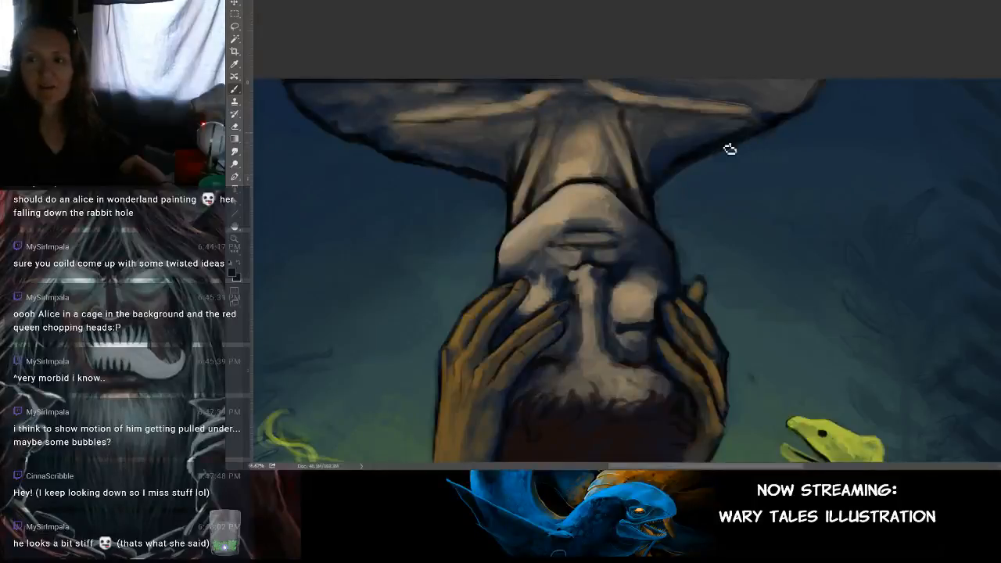
# Step: Try a dark outline outside the existing edge of the upside-down figure's shoulder to widen it
pyautogui.moveTo(791, 127); pyautogui.dragTo(678, 182)
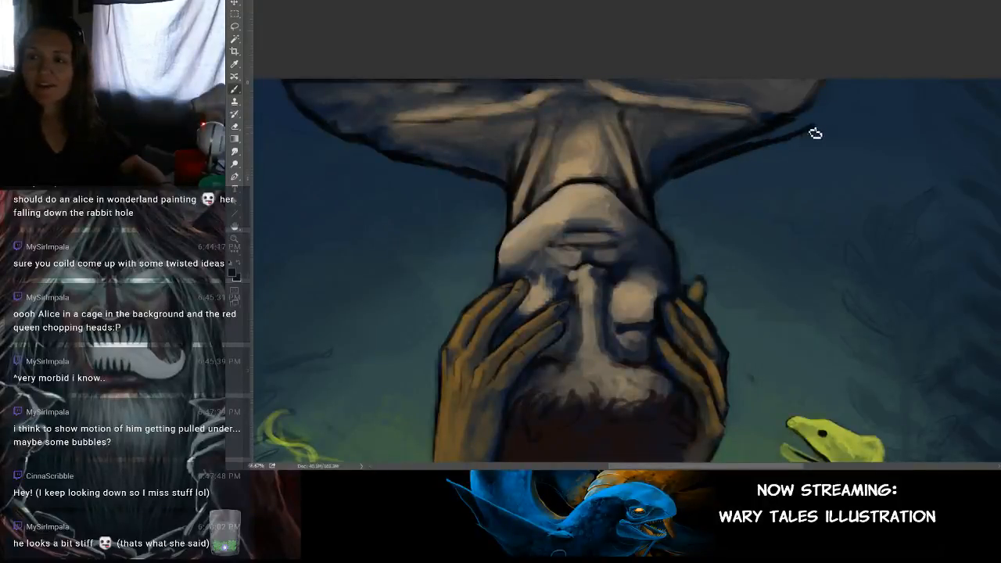
pyautogui.moveTo(815, 133); pyautogui.dragTo(860, 86)
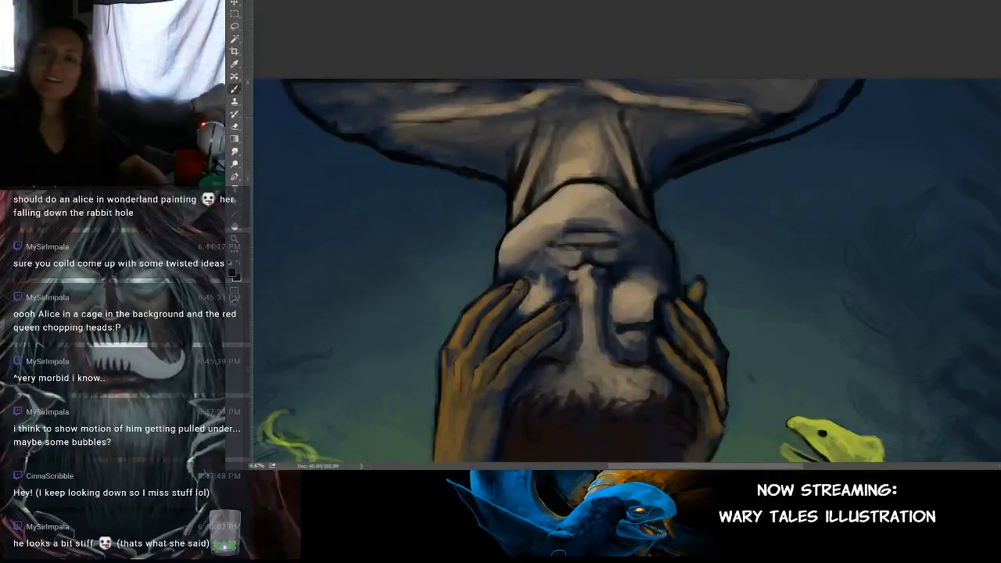
pyautogui.hotkey('ctrl', 'z')
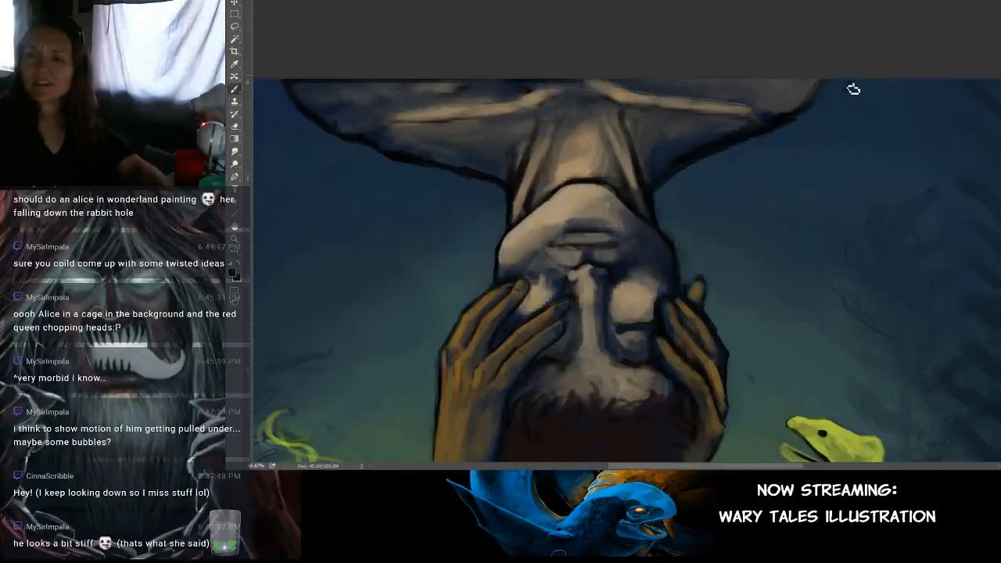
# Step: Widen the upside-down figure's shoulder with a new dark outline, paint over the old line and blend the shoulders with light skin tones
pyautogui.moveTo(854, 89)
pyautogui.mouseDown()
pyautogui.moveTo(812, 136)
pyautogui.moveTo(668, 186)
pyautogui.mouseUp()
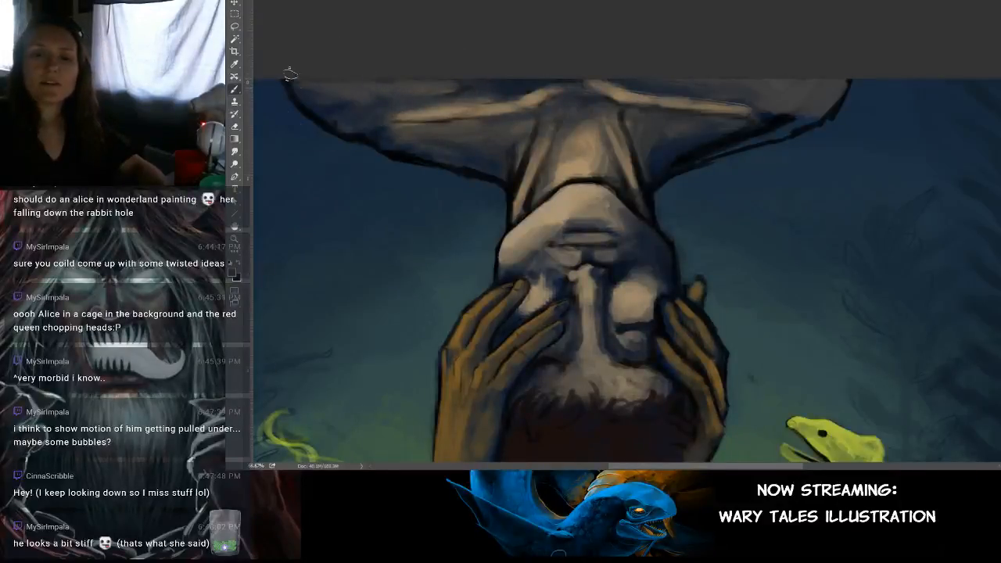
pyautogui.moveTo(742, 104)
pyautogui.mouseDown()
pyautogui.moveTo(636, 83)
pyautogui.moveTo(655, 126)
pyautogui.mouseUp()
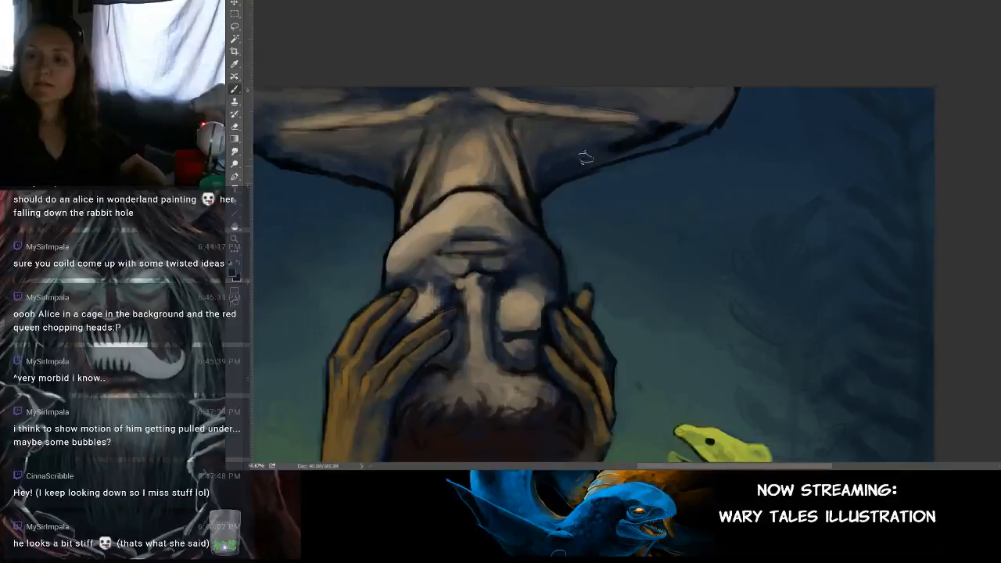
pyautogui.moveTo(572, 145)
pyautogui.mouseDown()
pyautogui.moveTo(603, 140)
pyautogui.moveTo(621, 151)
pyautogui.moveTo(579, 139)
pyautogui.moveTo(666, 139)
pyautogui.moveTo(685, 124)
pyautogui.moveTo(673, 111)
pyautogui.moveTo(747, 154)
pyautogui.mouseUp()
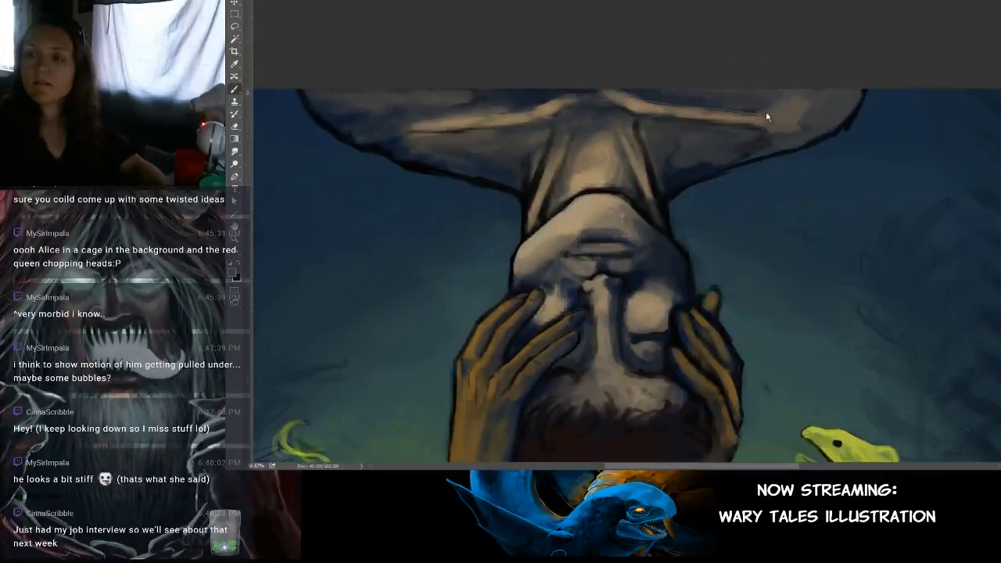
pyautogui.moveTo(767, 117)
pyautogui.mouseDown()
pyautogui.moveTo(768, 88)
pyautogui.moveTo(734, 100)
pyautogui.mouseUp()
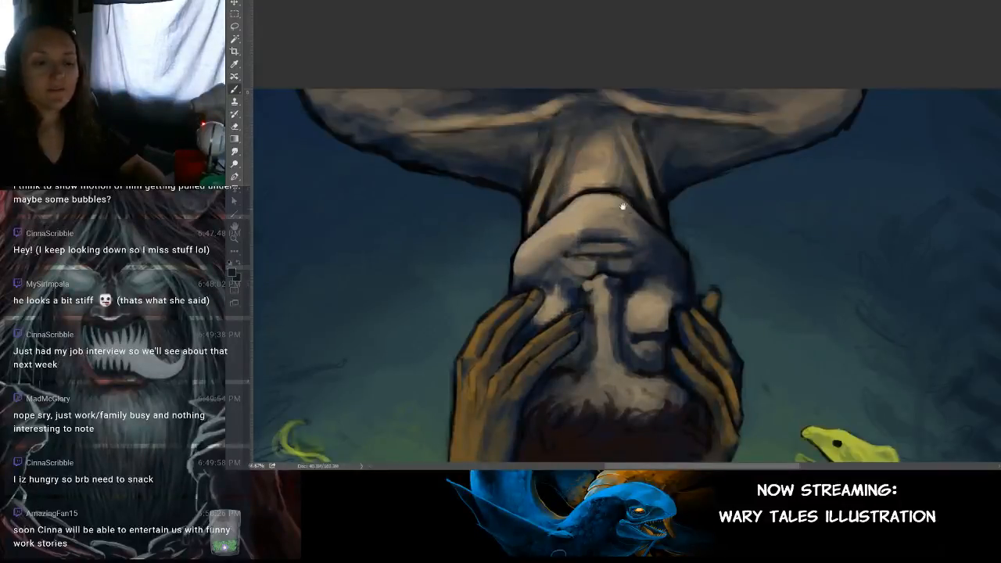
# Step: Refine the dark outline of the upside-down figure's jaw and neck with a sampled dark tone
pyautogui.moveTo(623, 206)
pyautogui.mouseDown()
pyautogui.moveTo(606, 160)
pyautogui.moveTo(610, 133)
pyautogui.moveTo(597, 204)
pyautogui.mouseUp()
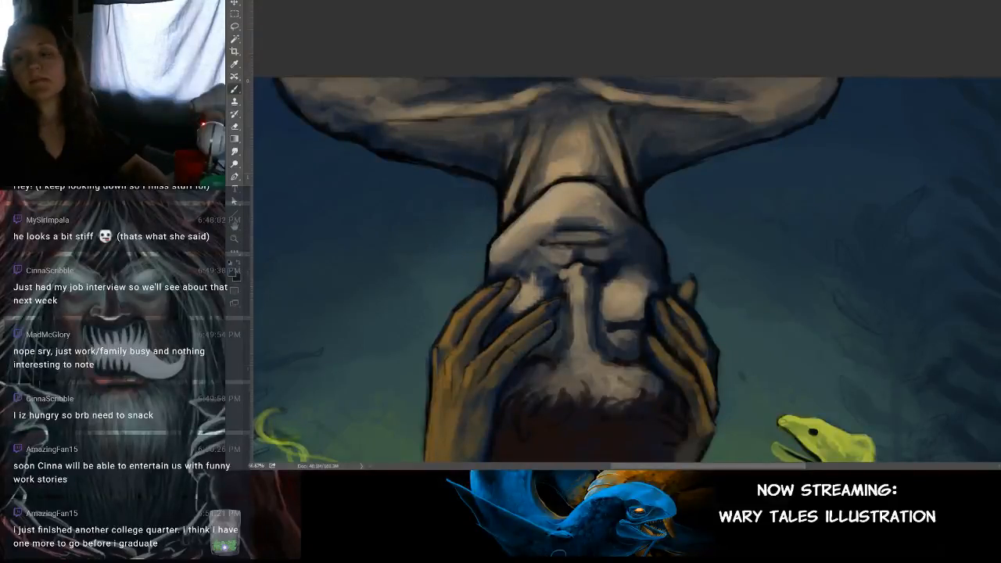
pyautogui.moveTo(489, 258); pyautogui.dragTo(505, 225)
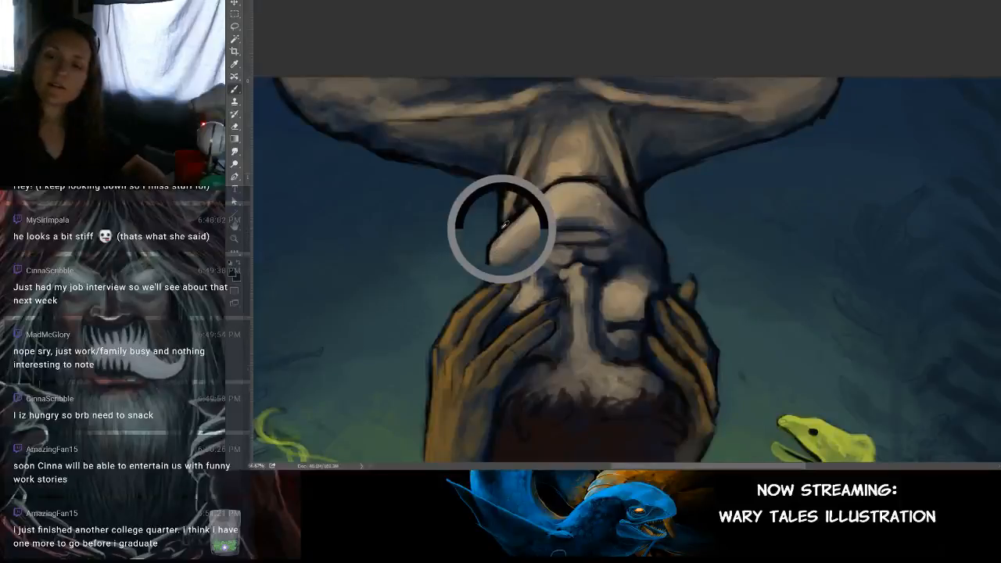
pyautogui.moveTo(640, 216); pyautogui.dragTo(674, 185)
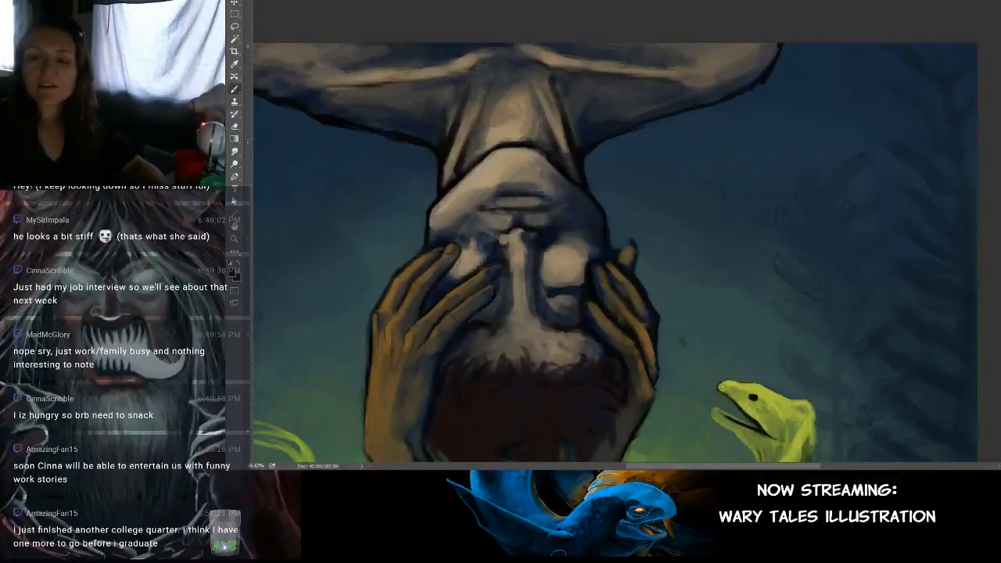
pyautogui.moveTo(623, 214); pyautogui.dragTo(611, 188)
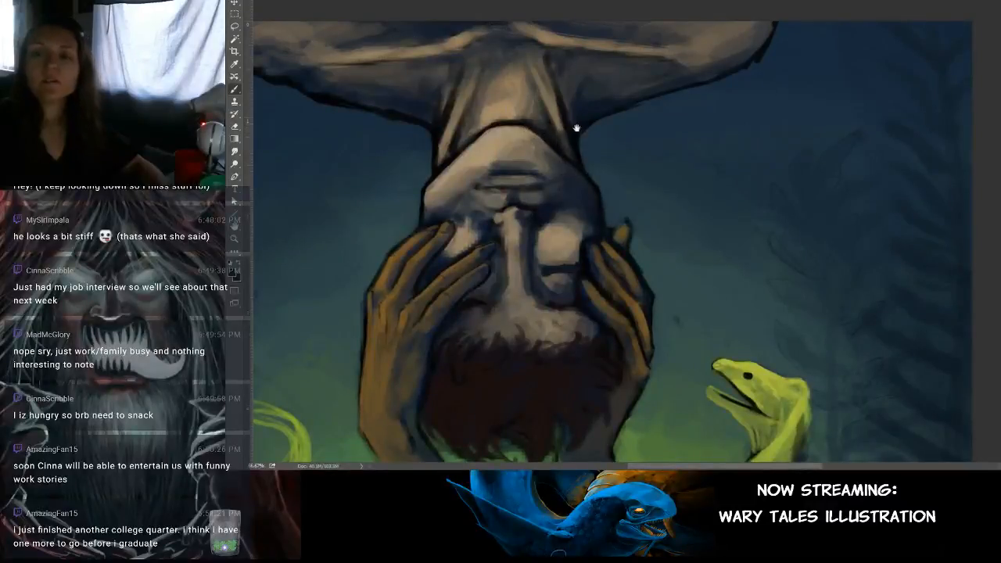
pyautogui.moveTo(577, 131); pyautogui.dragTo(614, 168)
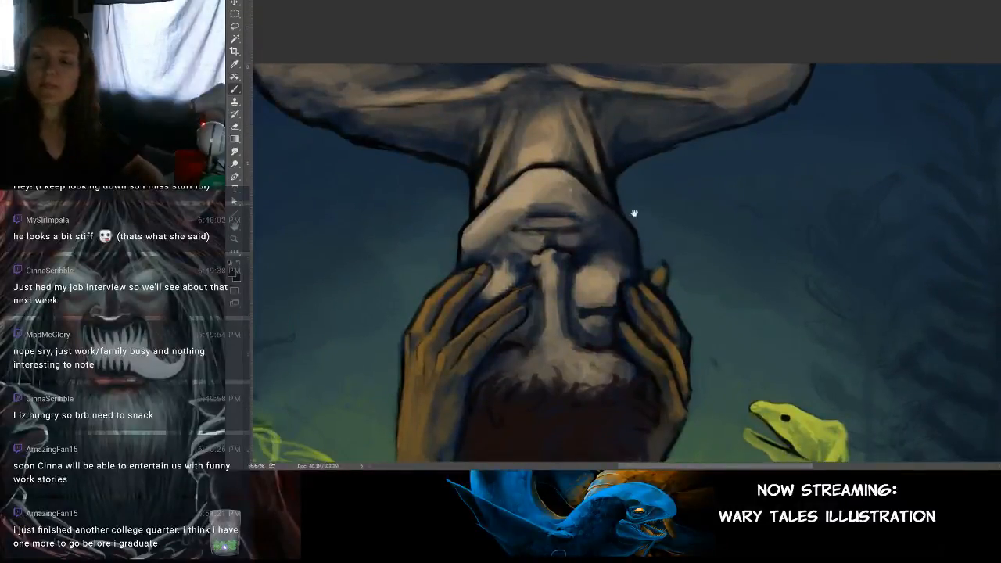
pyautogui.moveTo(632, 214); pyautogui.dragTo(617, 148)
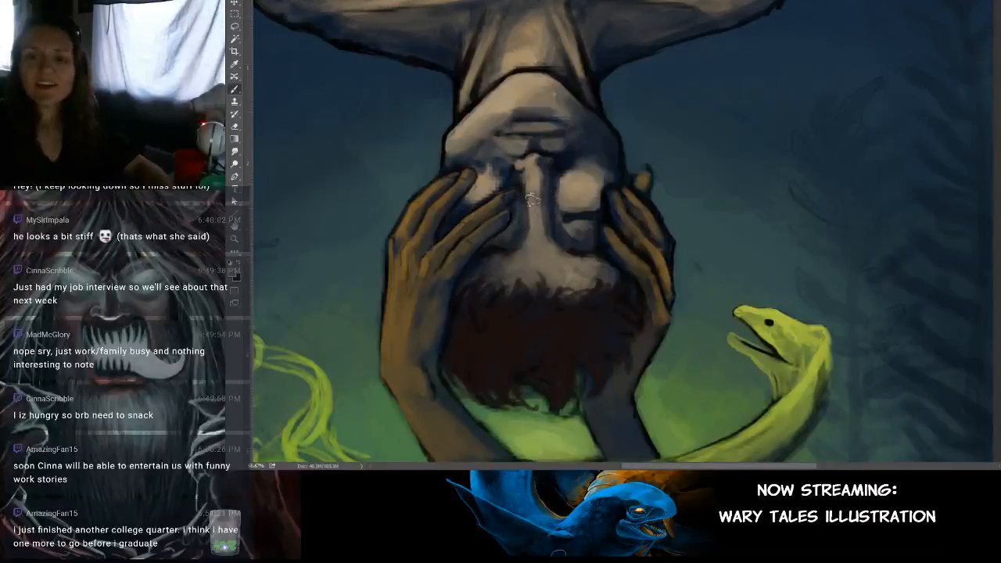
# Step: Smooth the upside-down face's cheeks and forehead with soft sampled skin tones, including the area beside the fingers
pyautogui.moveTo(480, 188); pyautogui.dragTo(486, 177)
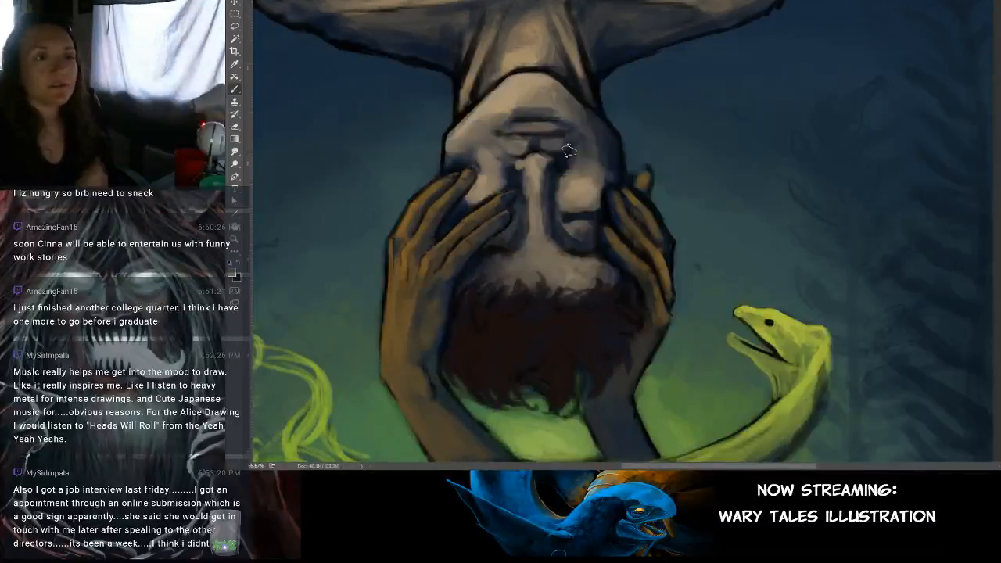
pyautogui.moveTo(531, 232)
pyautogui.mouseDown()
pyautogui.moveTo(628, 230)
pyautogui.moveTo(592, 240)
pyautogui.mouseUp()
pyautogui.moveTo(509, 193); pyautogui.dragTo(527, 178)
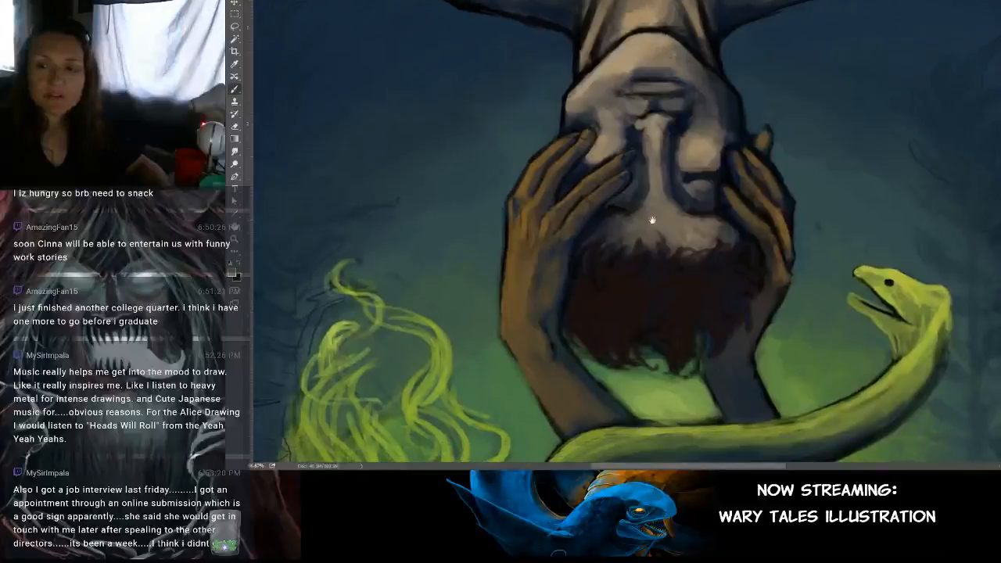
# Step: Sample a dark tone and paint curved, overlapping locks through the upside-down figure's hair and along its hairline
pyautogui.moveTo(650, 224); pyautogui.dragTo(632, 208)
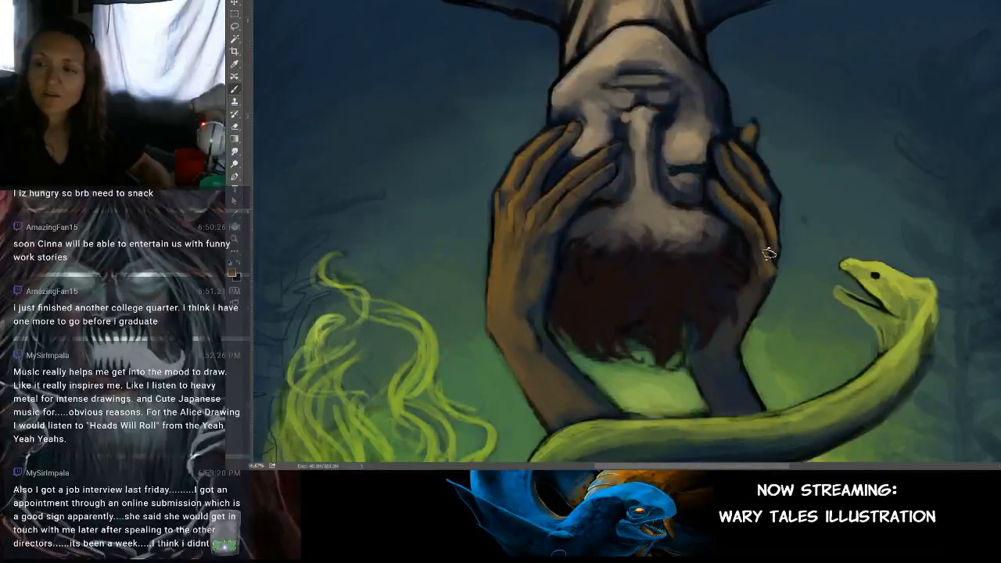
pyautogui.keyDown('alt'); pyautogui.click(746, 194); pyautogui.keyUp('alt')
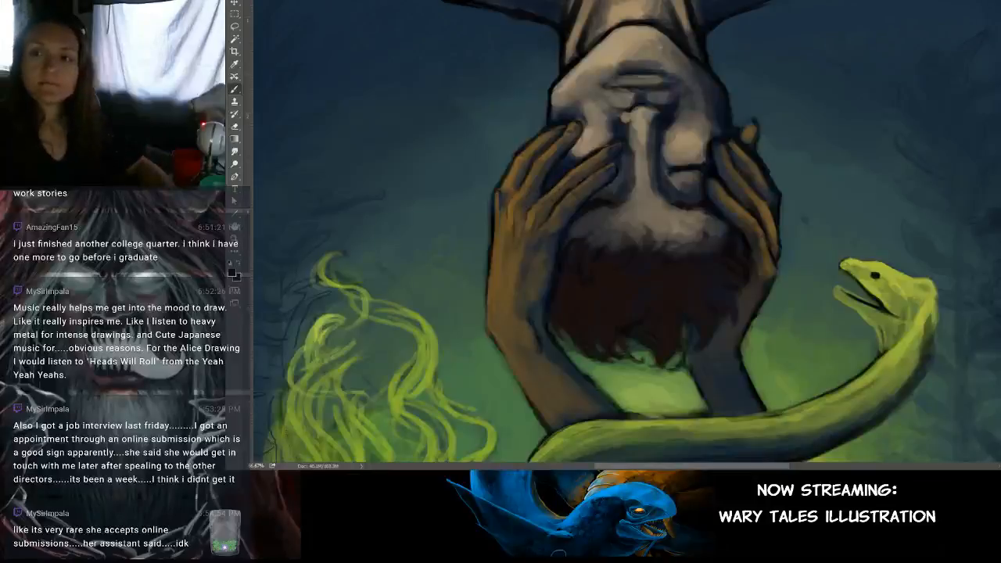
pyautogui.moveTo(656, 69)
pyautogui.mouseDown()
pyautogui.moveTo(670, 179)
pyautogui.moveTo(665, 134)
pyautogui.moveTo(670, 161)
pyautogui.moveTo(653, 148)
pyautogui.moveTo(632, 187)
pyautogui.moveTo(635, 125)
pyautogui.moveTo(618, 110)
pyautogui.mouseUp()
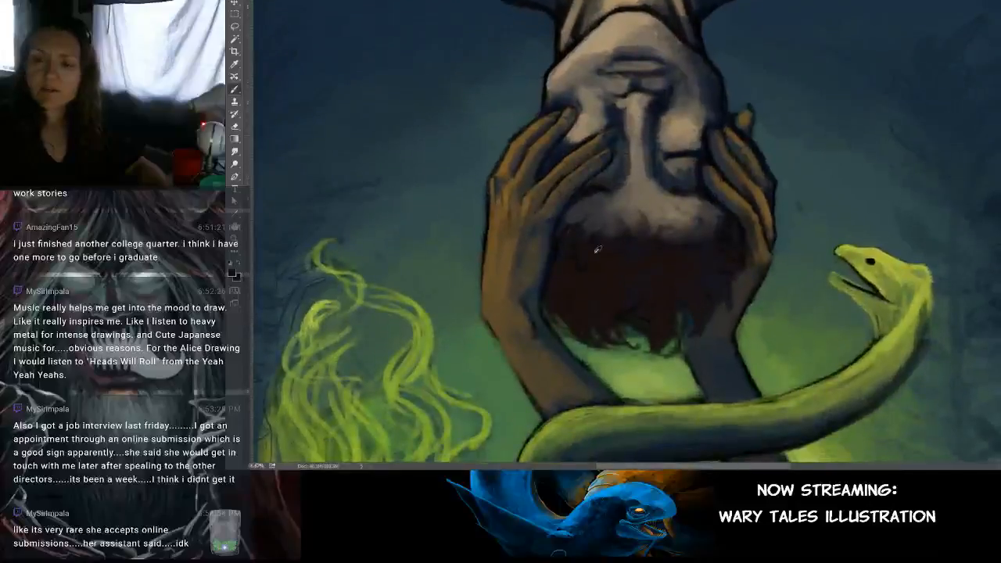
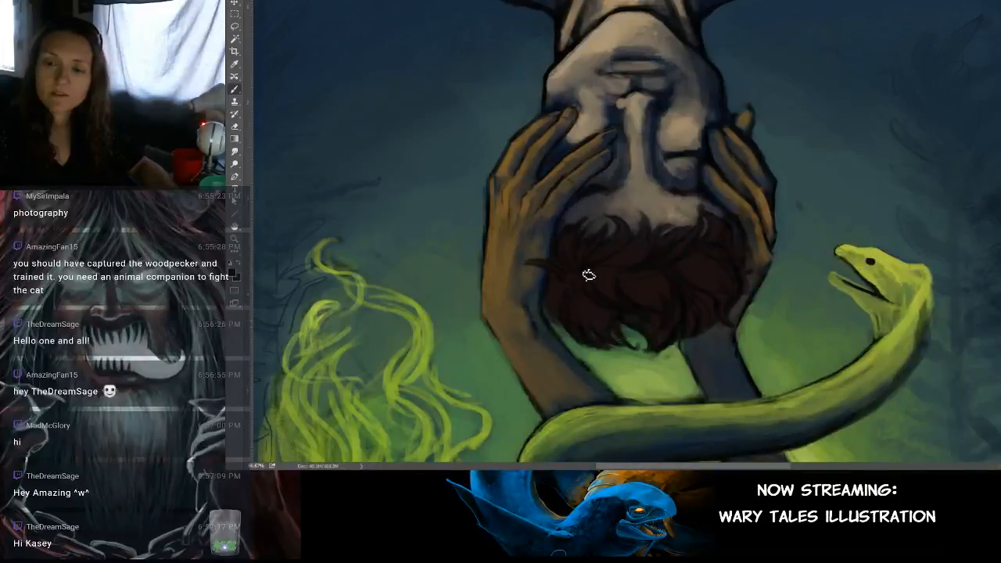
# Step: Switch to a soft textured brush and refine the shading of the upside-down figure's dark hair and hairline
pyautogui.moveTo(684, 277); pyautogui.dragTo(699, 189)
pyautogui.rightClick(370, 121)
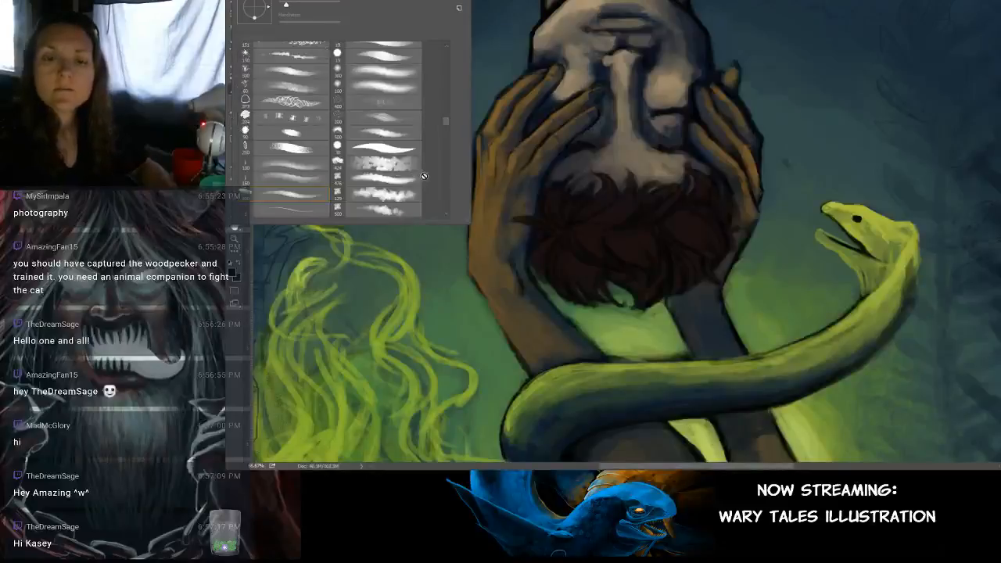
pyautogui.click(405, 118)
pyautogui.press('Return')
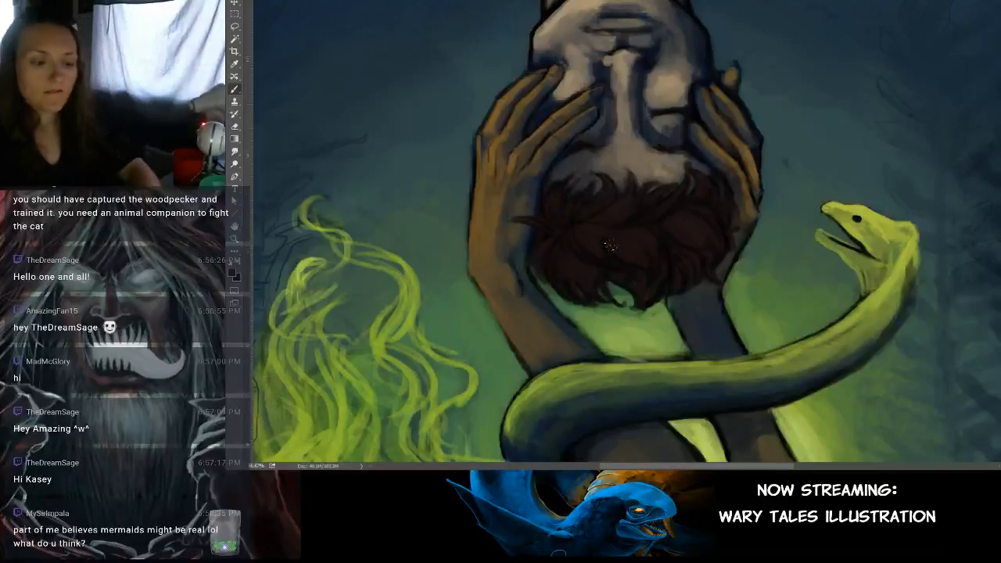
pyautogui.scroll(1, 654, 240)
pyautogui.scroll(1, 678, 195)
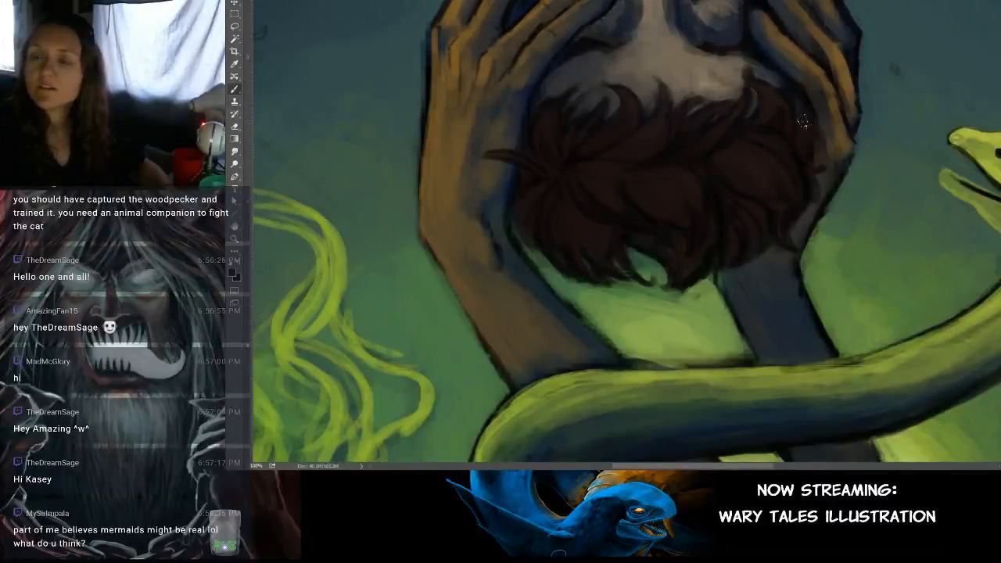
pyautogui.moveTo(735, 79)
pyautogui.mouseDown()
pyautogui.moveTo(727, 165)
pyautogui.moveTo(737, 208)
pyautogui.mouseUp()
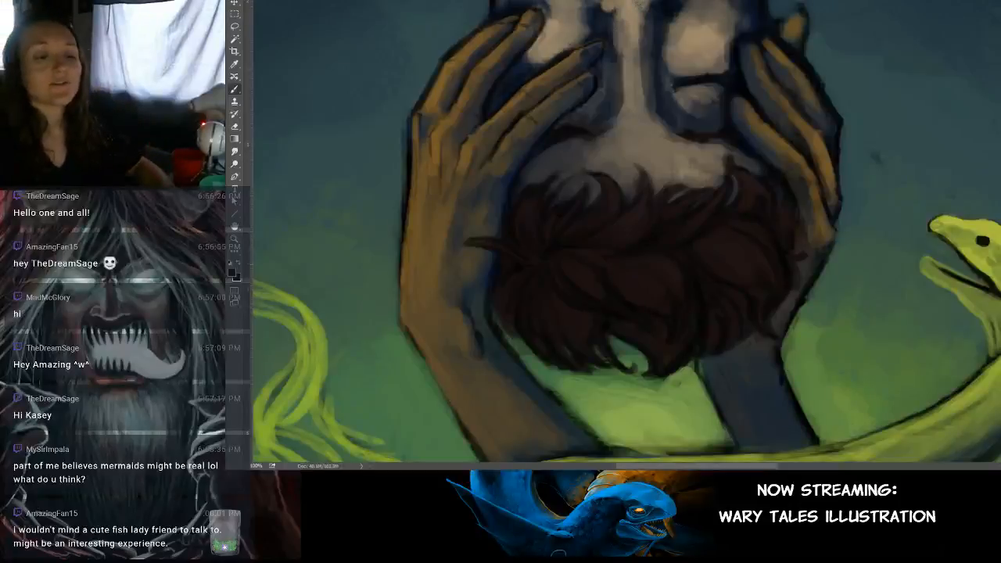
pyautogui.hscroll(2, 679, 298)
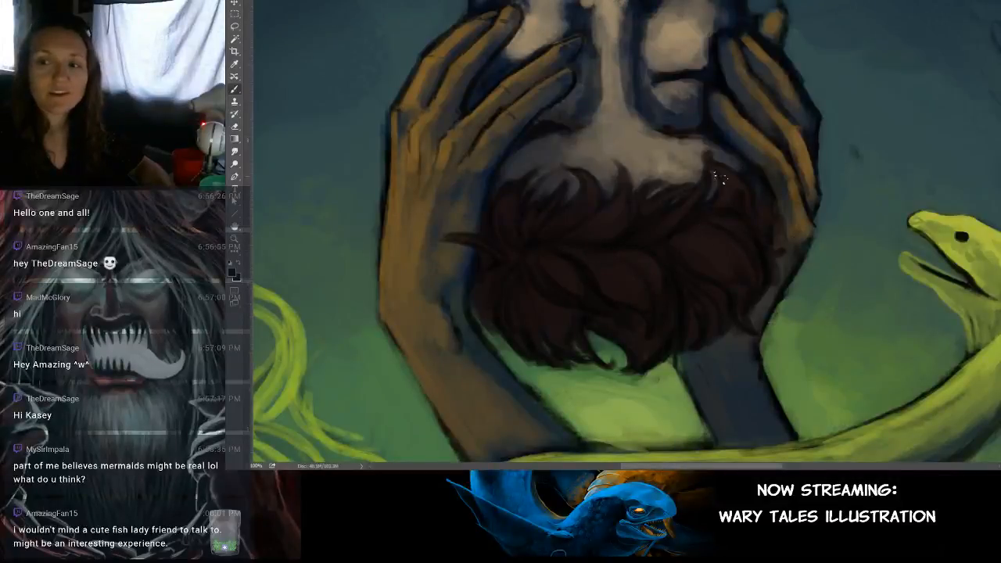
pyautogui.moveTo(761, 161); pyautogui.dragTo(738, 224)
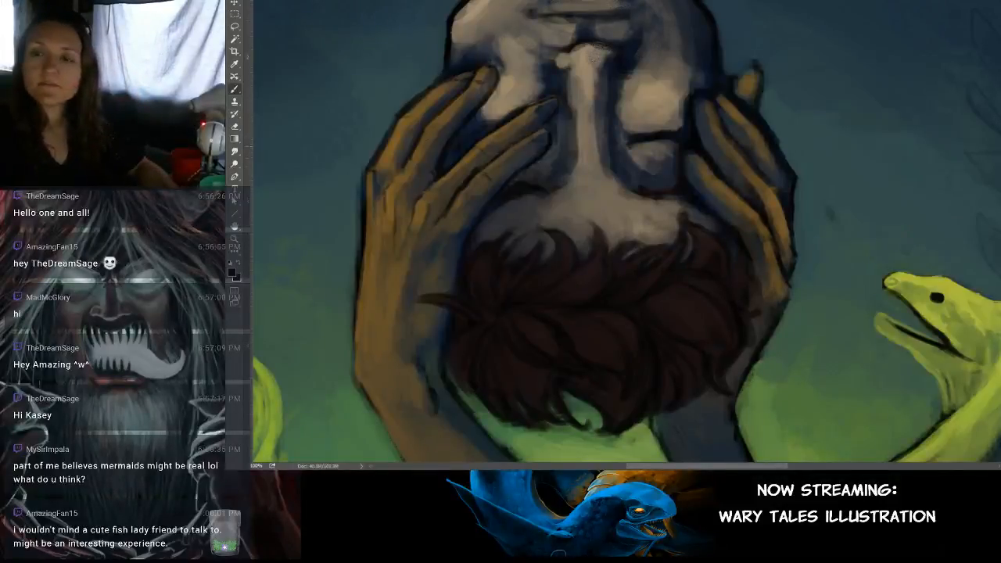
pyautogui.moveTo(565, 134); pyautogui.dragTo(560, 150)
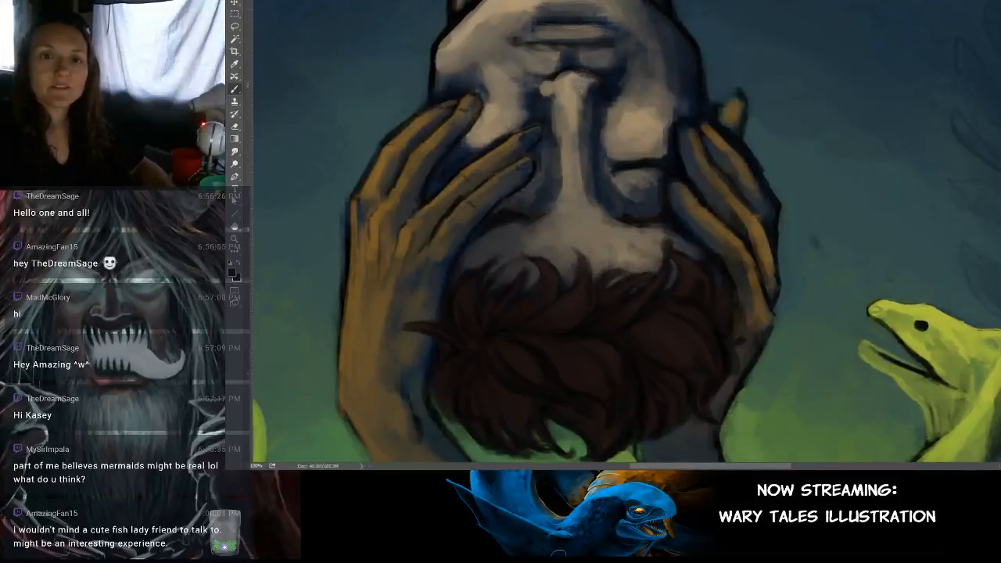
# Step: Switch to a smoother blending brush and refine the upside-down figure's nose tip, nostrils and bridge with light skin tones
pyautogui.rightClick(311, 21)
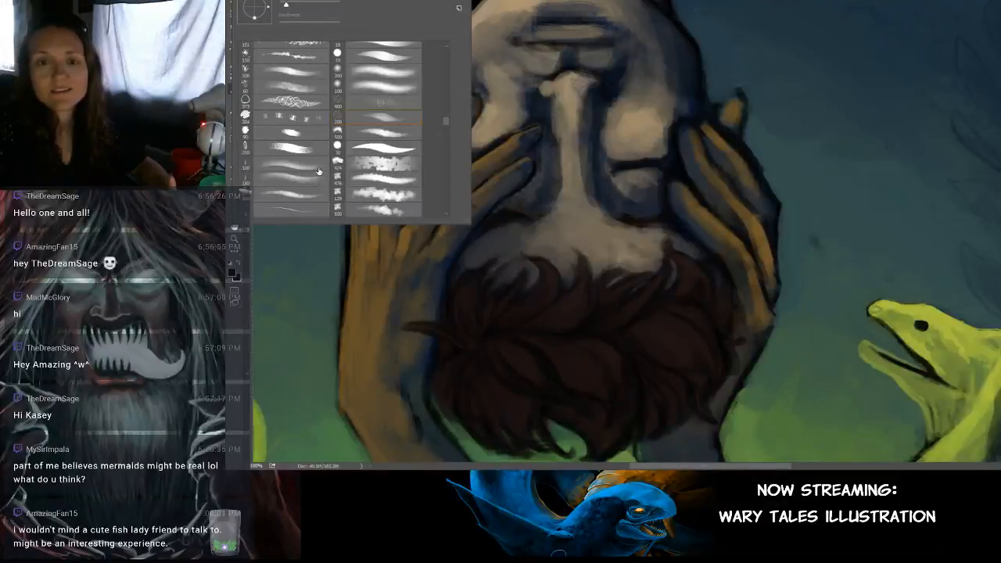
pyautogui.click(295, 197)
pyautogui.press('Return')
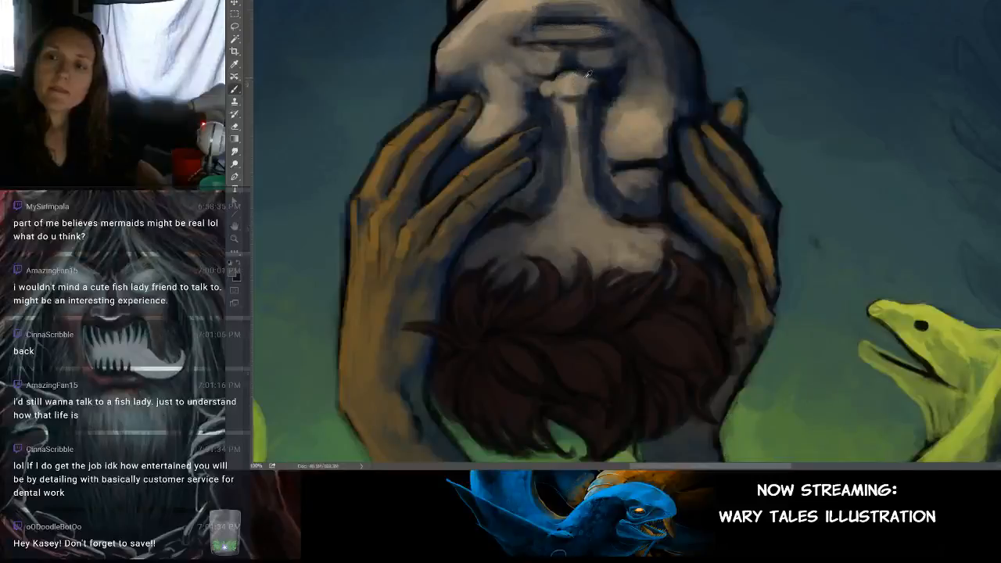
pyautogui.moveTo(588, 74)
pyautogui.mouseDown()
pyautogui.moveTo(568, 78)
pyautogui.moveTo(583, 77)
pyautogui.mouseUp()
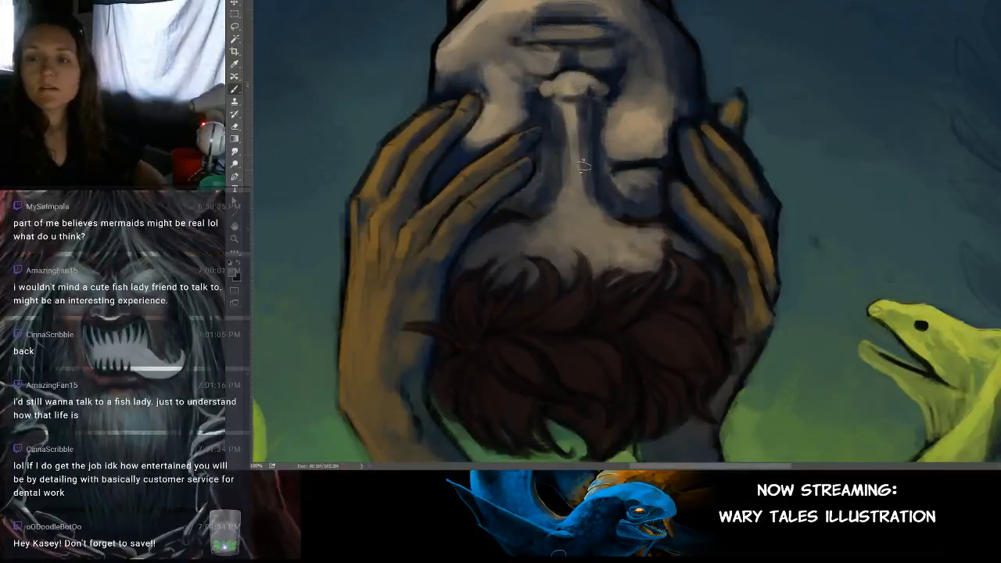
pyautogui.moveTo(594, 212)
pyautogui.mouseDown()
pyautogui.moveTo(611, 223)
pyautogui.moveTo(587, 191)
pyautogui.mouseUp()
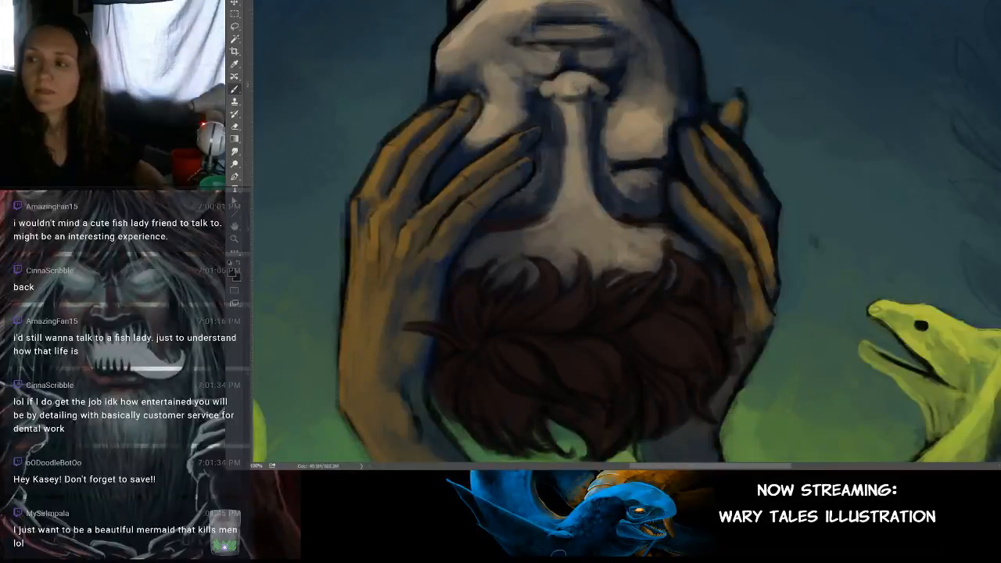
# Step: Define the upside-down face's dark brow lines and smooth the forehead where it meets the nose bridge
pyautogui.press('r')
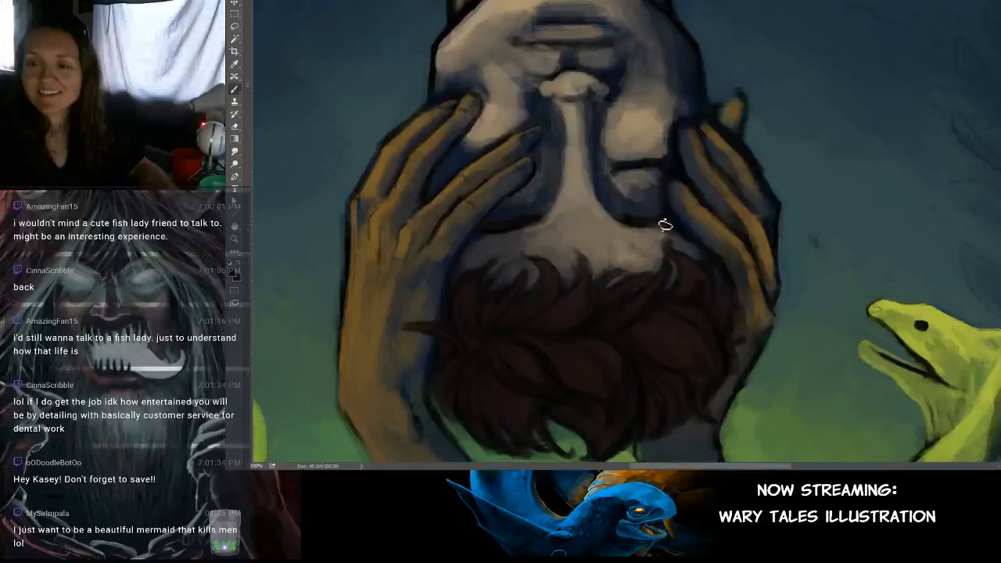
pyautogui.click(593, 214)
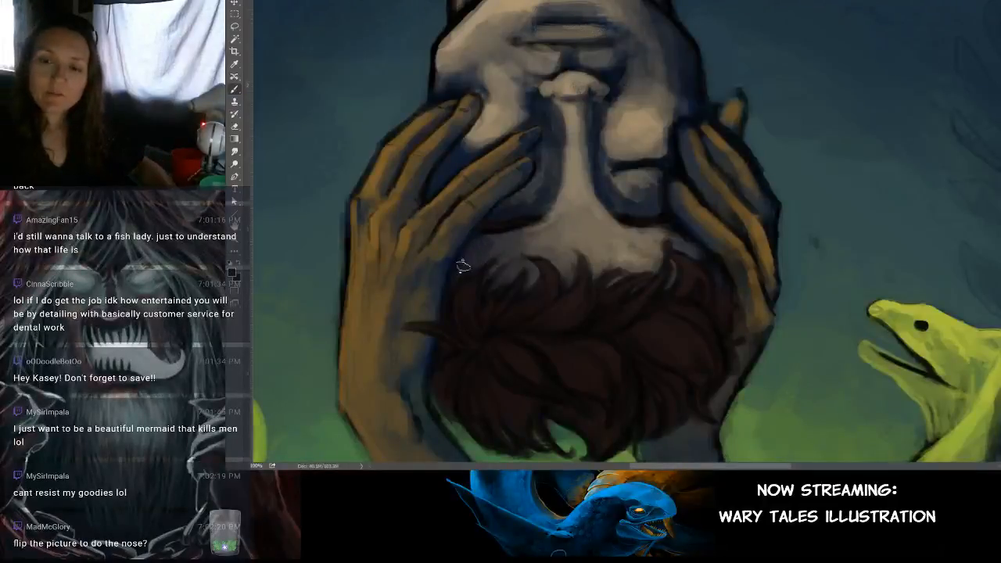
pyautogui.click(515, 241)
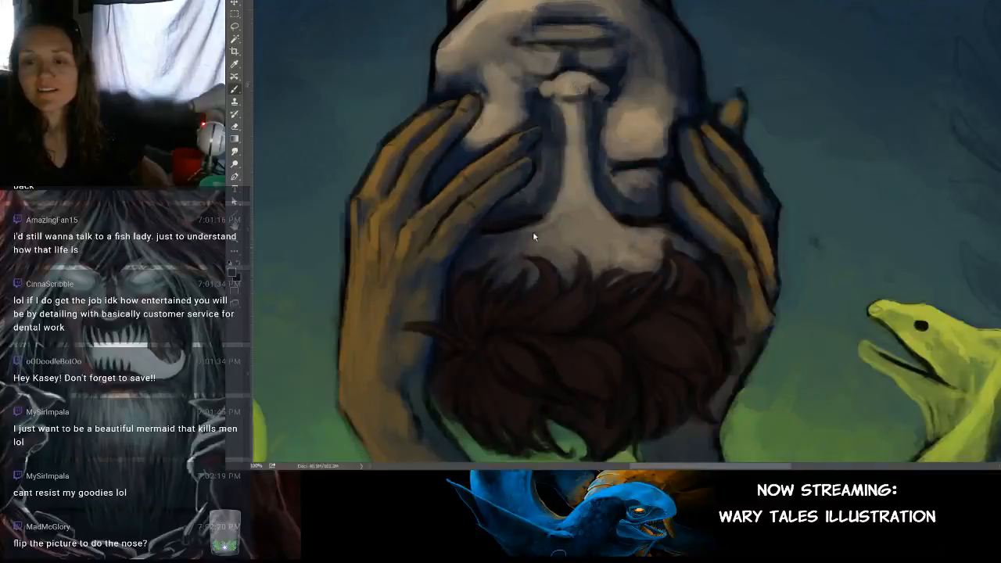
pyautogui.click(490, 242)
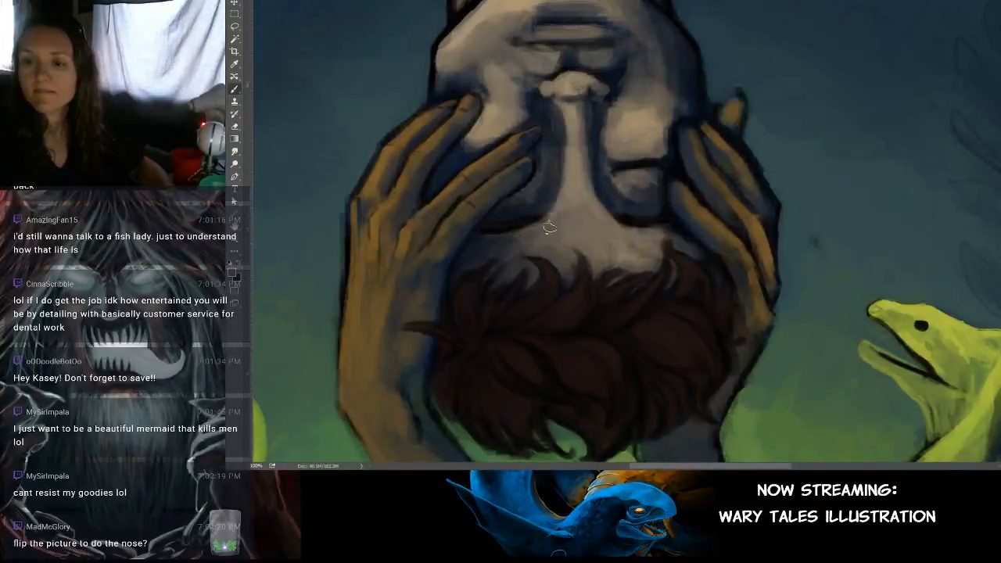
pyautogui.click(571, 196)
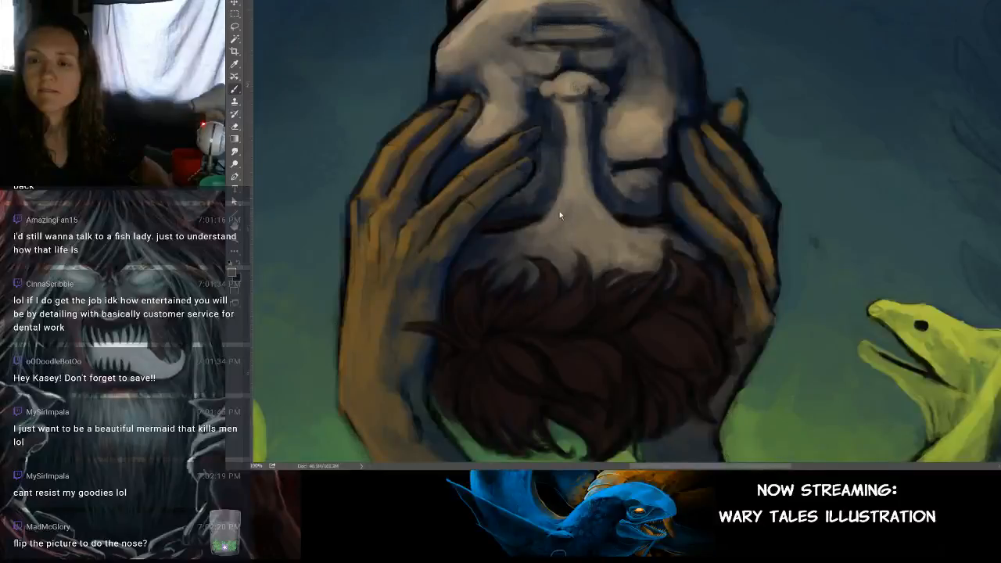
# Step: Deepen and blend the shadow in the upside-down face's eye socket between the fingers and the nose bridge
pyautogui.click(549, 190)
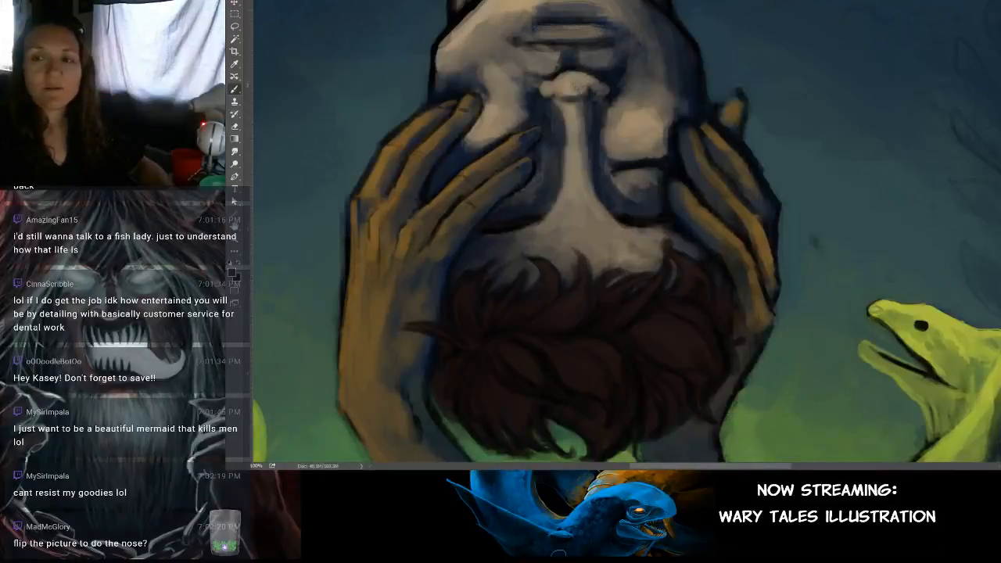
pyautogui.click(544, 144)
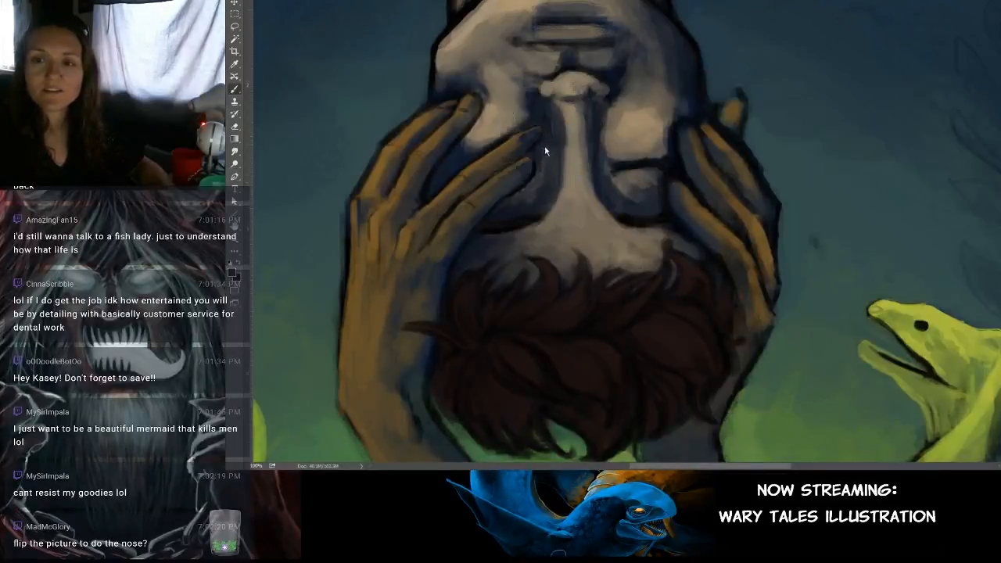
pyautogui.click(504, 211)
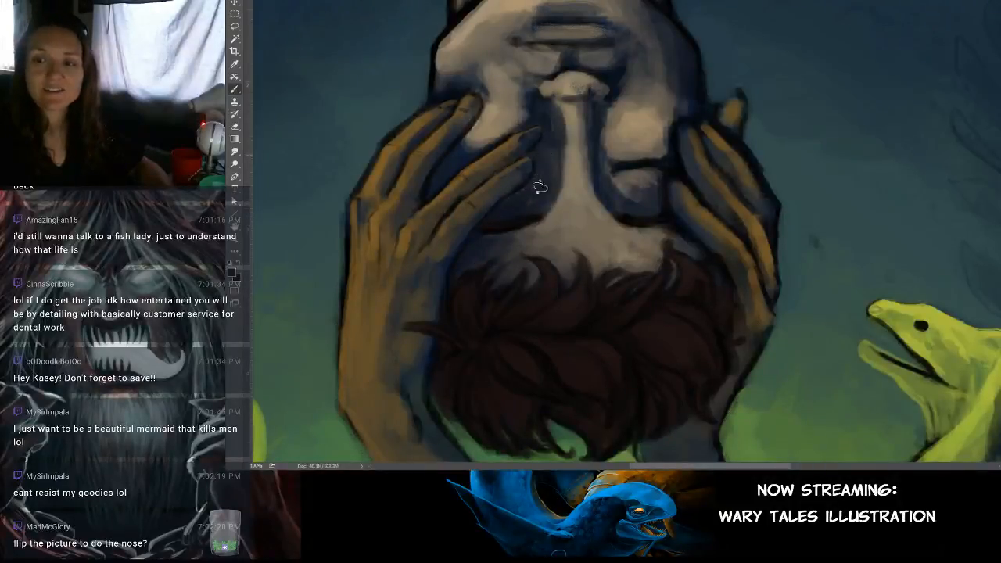
pyautogui.click(641, 166)
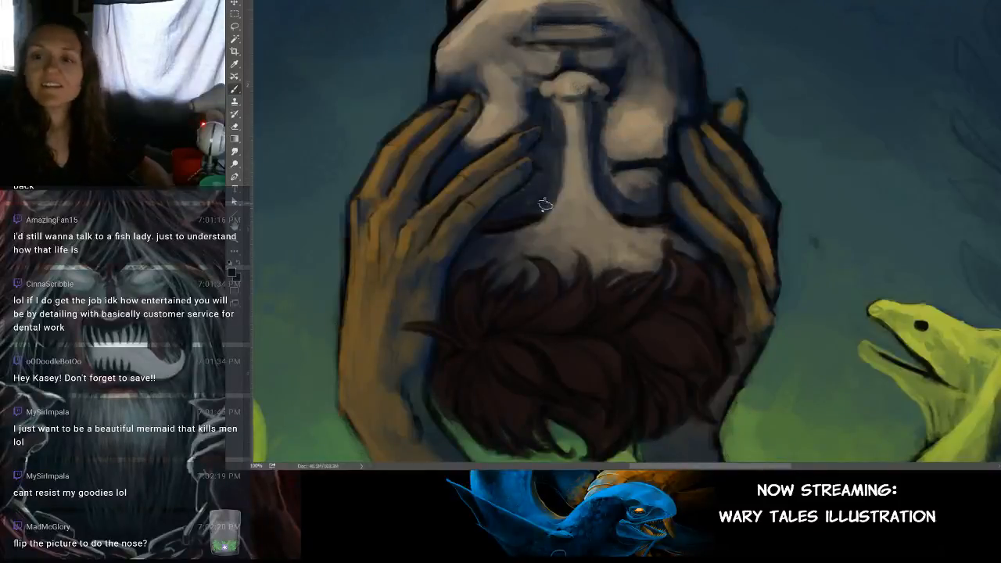
pyautogui.moveTo(669, 141); pyautogui.dragTo(605, 250)
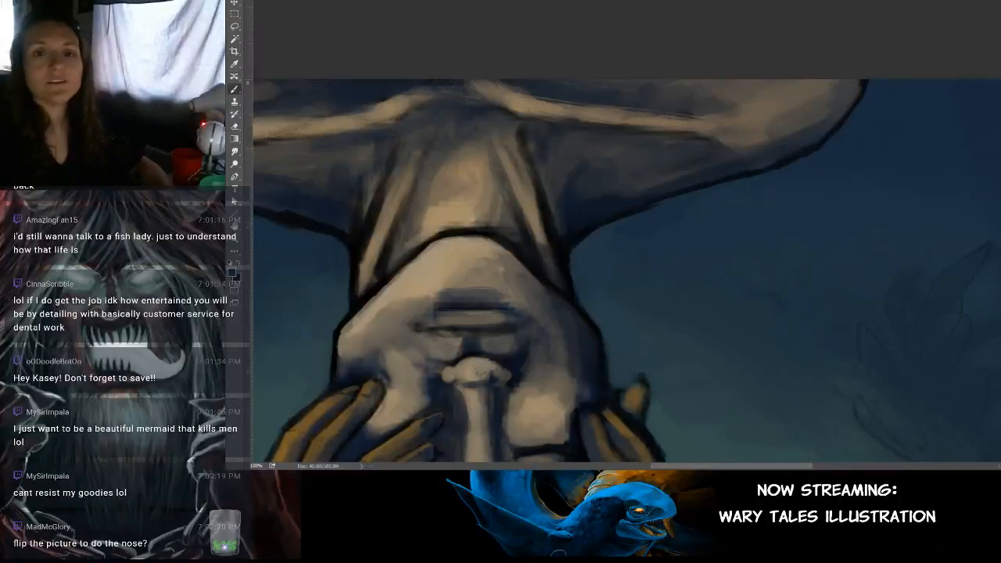
pyautogui.moveTo(626, 270)
pyautogui.mouseDown()
pyautogui.moveTo(625, 254)
pyautogui.moveTo(735, 248)
pyautogui.mouseUp()
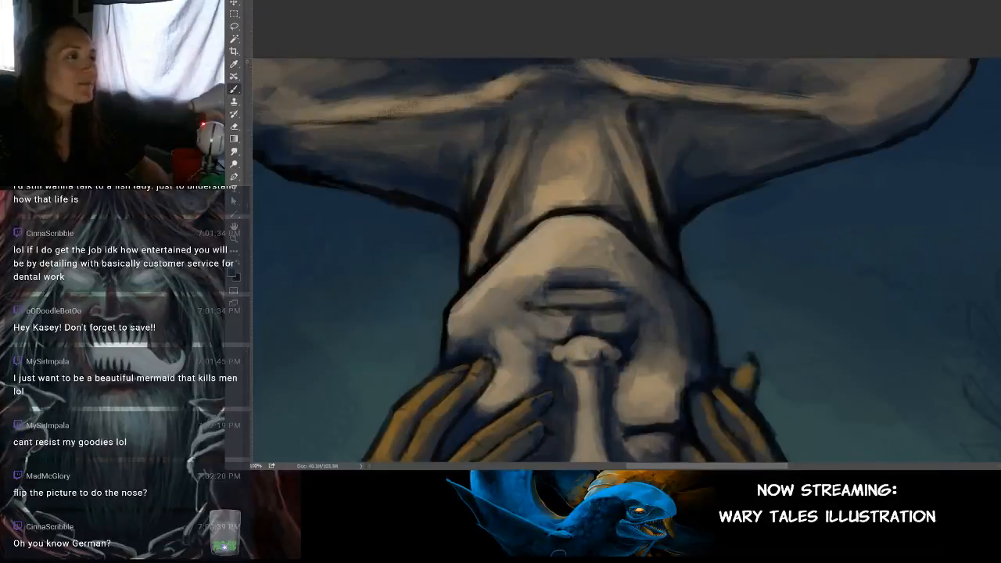
# Step: Switch to the browser to view the title of the opera playing on Classic Arts Showcase, and return to the painting
pyautogui.hotkey('alt', 'Tab')
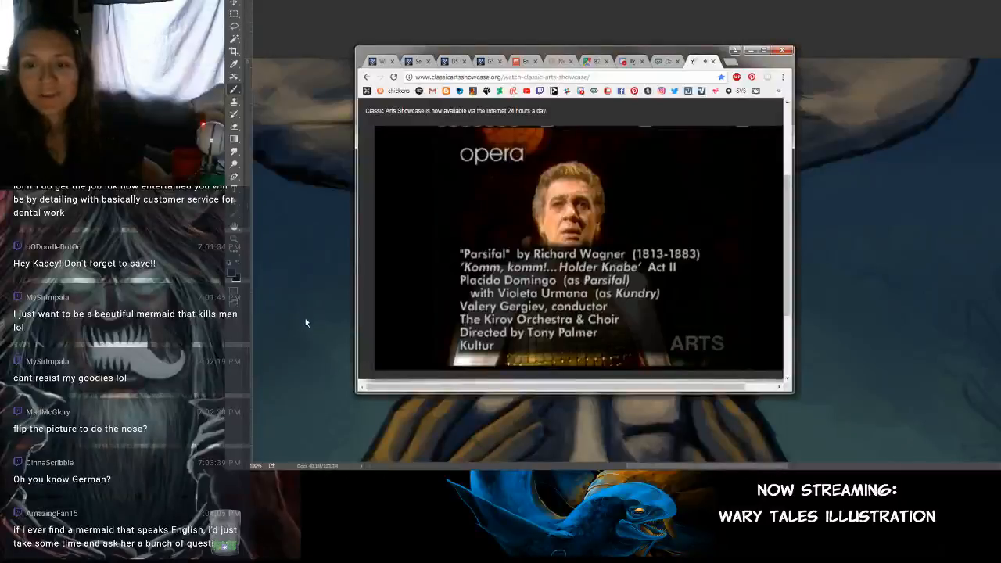
pyautogui.moveTo(550, 288)
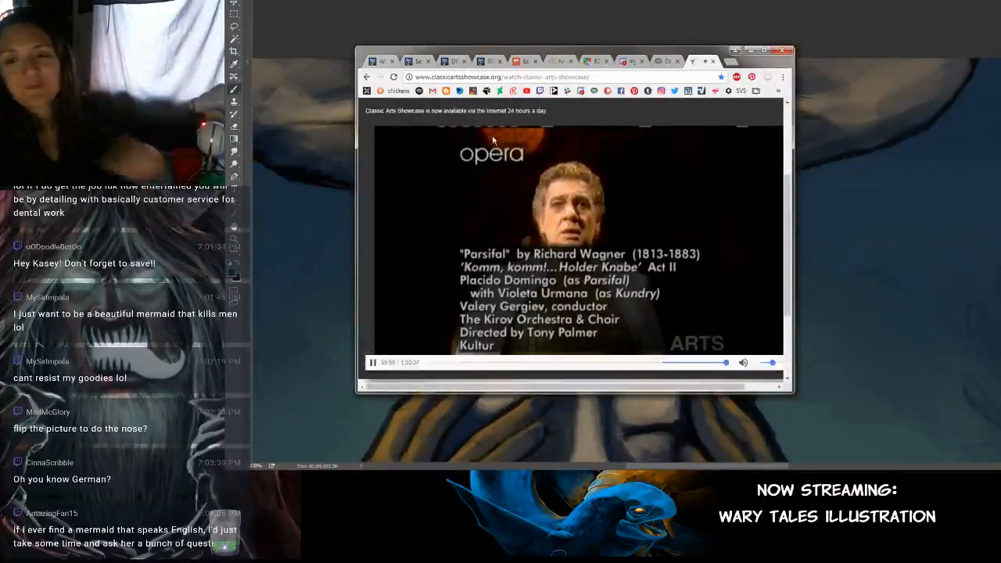
pyautogui.moveTo(574, 55); pyautogui.dragTo(459, 77)
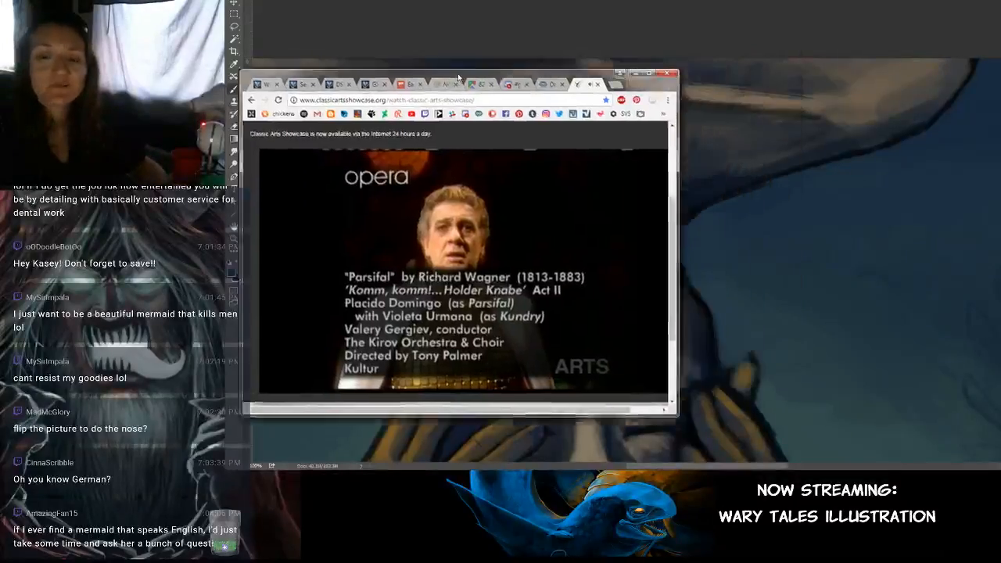
pyautogui.hotkey('alt', 'Tab')
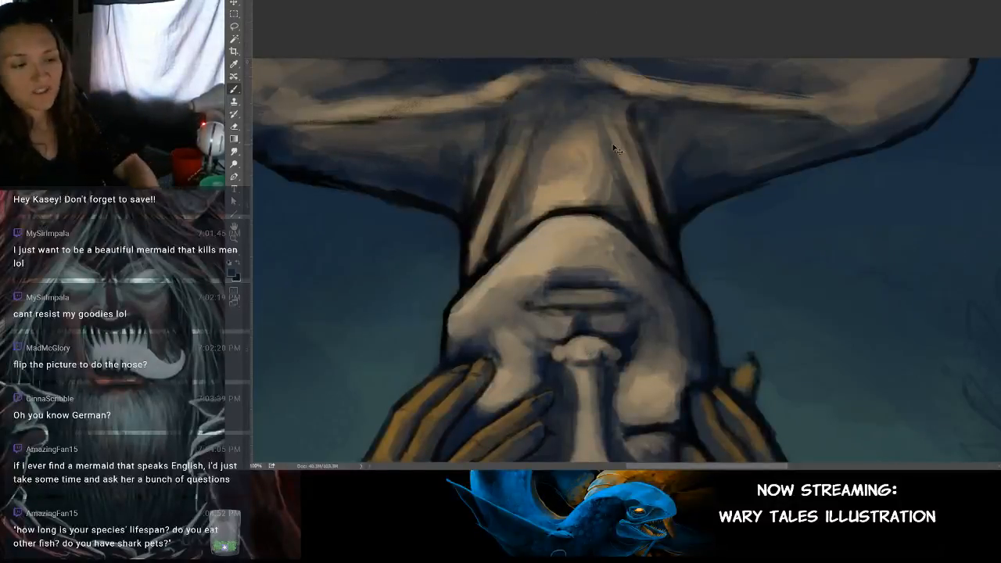
# Step: Examine the upside-down figure, hair, hands and eel together at a reduced zoom to judge the overall composition
pyautogui.hotkey('ctrl', '-')
pyautogui.hotkey('ctrl', '-')
pyautogui.hotkey('ctrl', '-')
pyautogui.scroll(-5, 667, 279)
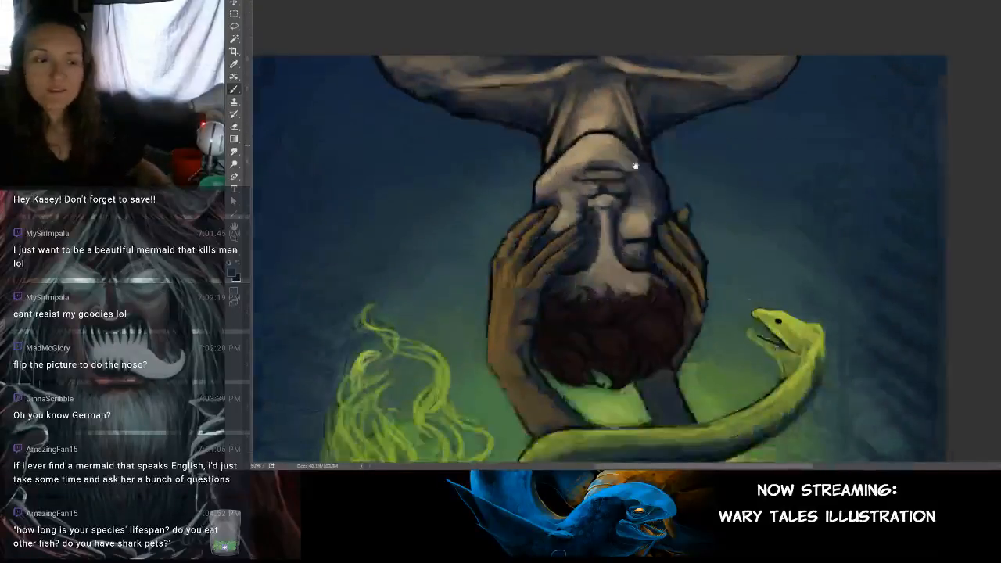
pyautogui.scroll(2, 619, 225)
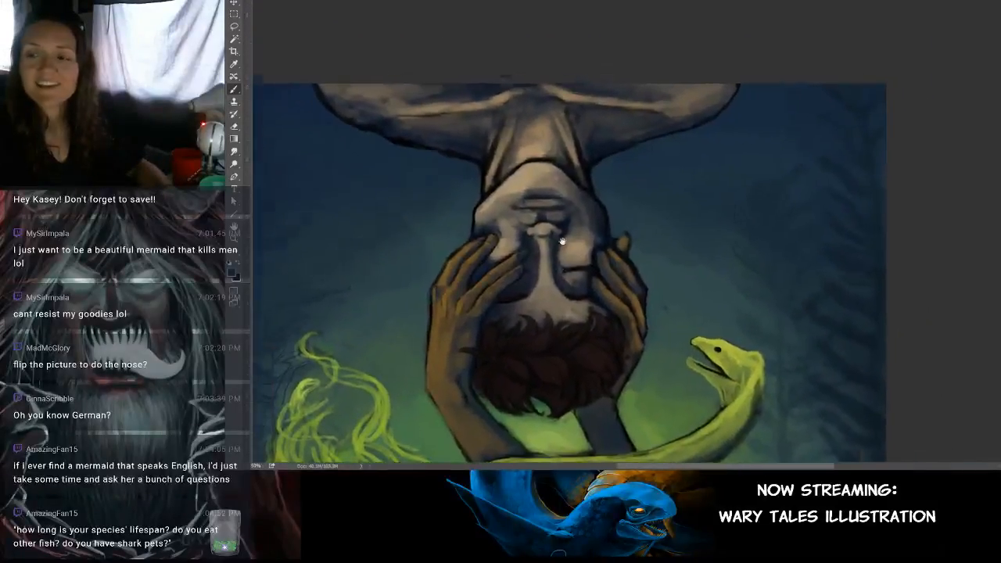
pyautogui.scroll(-3, 626, 225)
pyautogui.hscroll(-3, 720, 223)
pyautogui.hscroll(3, 710, 224)
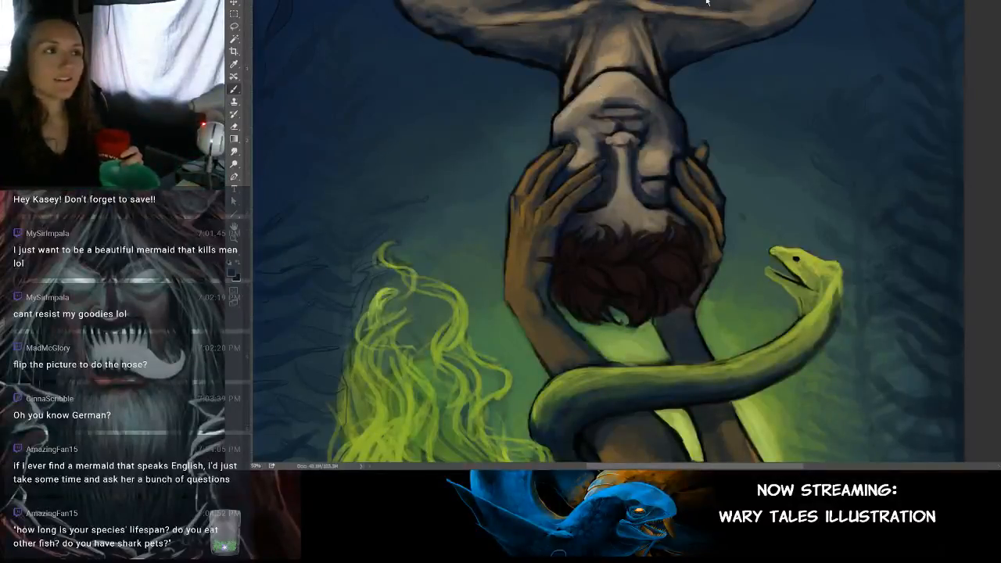
# Step: Bring the Classic Arts Showcase browser window over the canvas and put it away again
pyautogui.moveTo(0, 10); pyautogui.dragTo(285, 52)
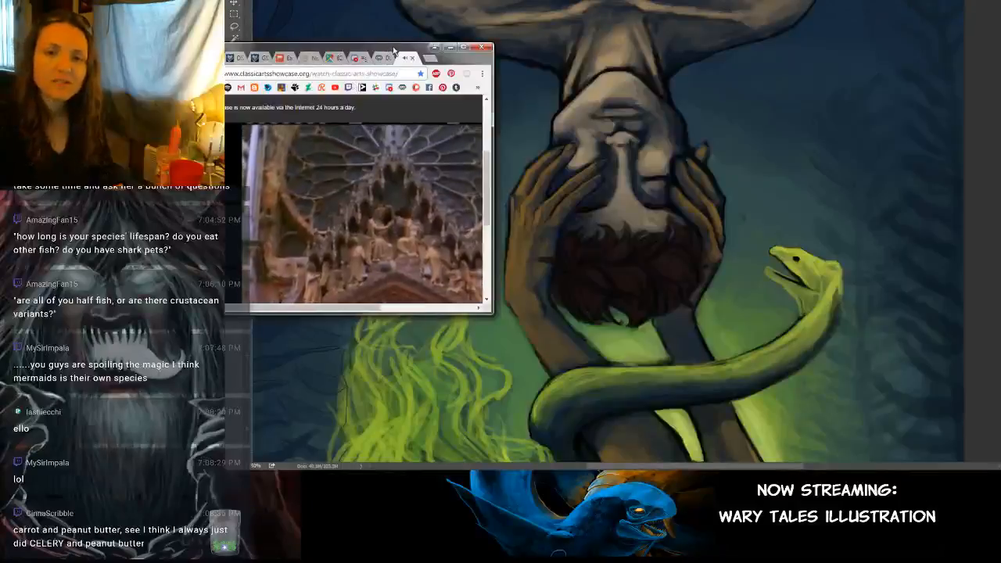
pyautogui.click(434, 48)
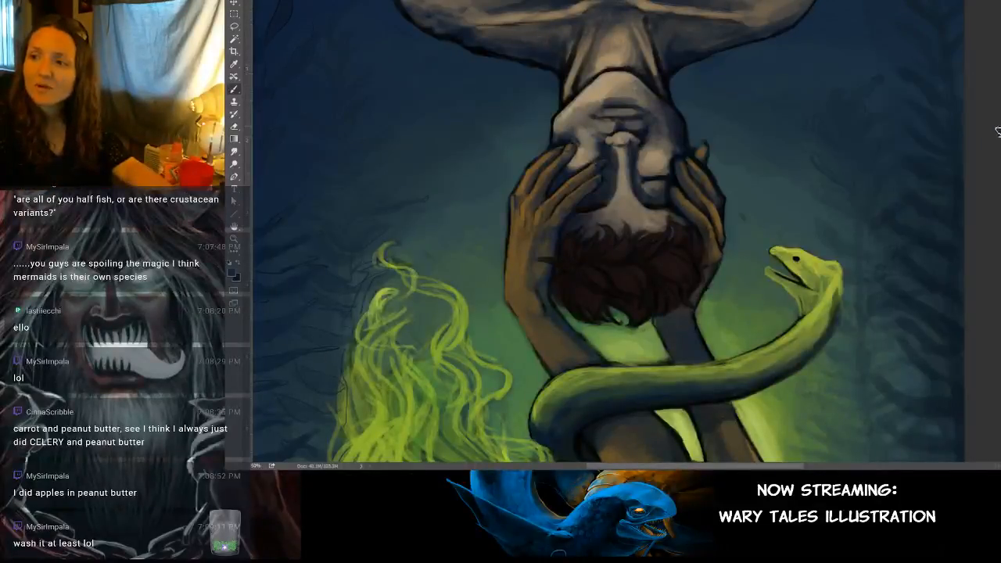
# Step: Smooth the green glow between the raised forearms, cleaning its boundary against the arm and the coiled eel's upper edge
pyautogui.hotkey('ctrl', 'z')
pyautogui.moveTo(899, 383); pyautogui.dragTo(847, 164)
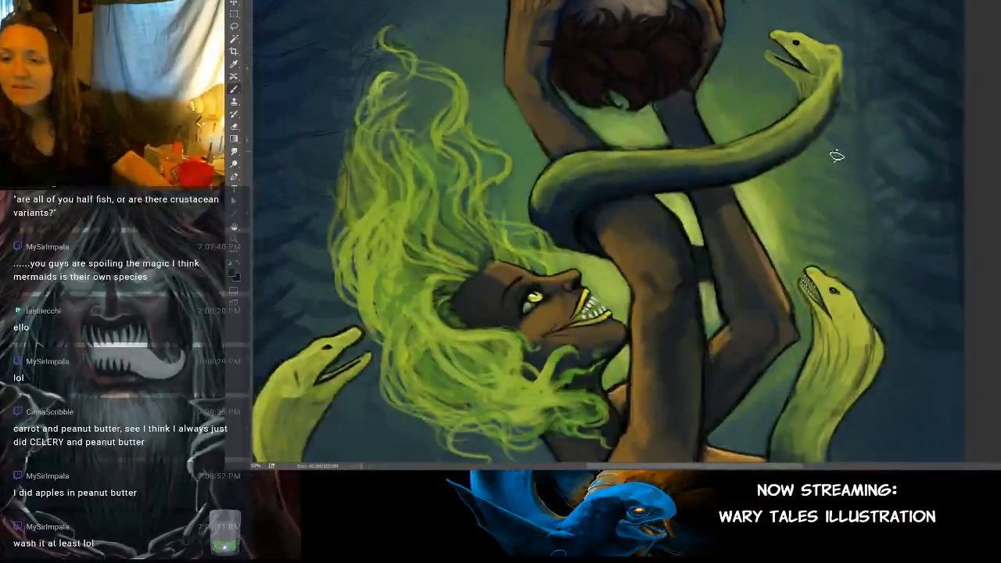
pyautogui.hotkey('ctrl', '+')
pyautogui.hotkey('ctrl', '+')
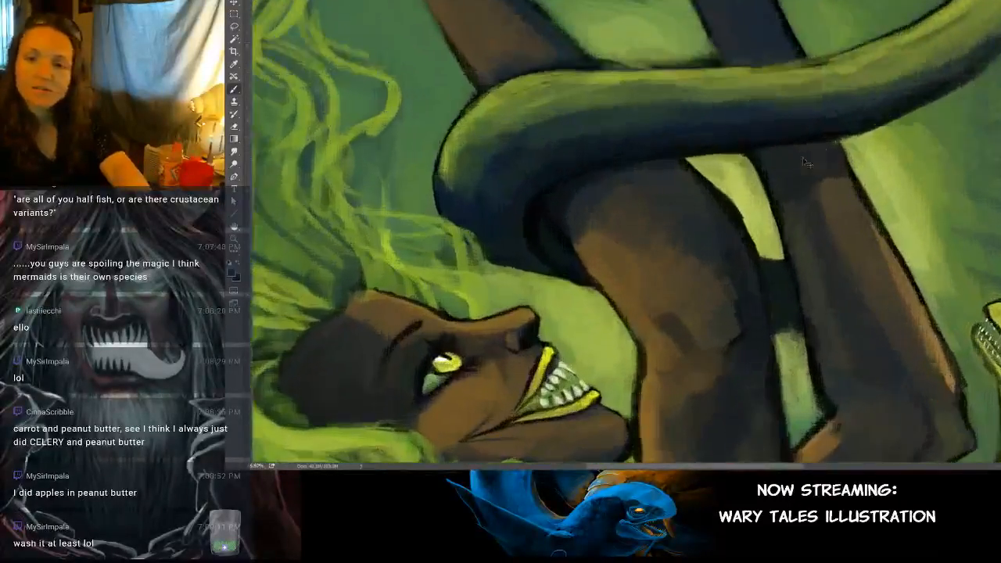
pyautogui.hotkey('ctrl', '+')
pyautogui.moveTo(707, 85); pyautogui.dragTo(683, 302)
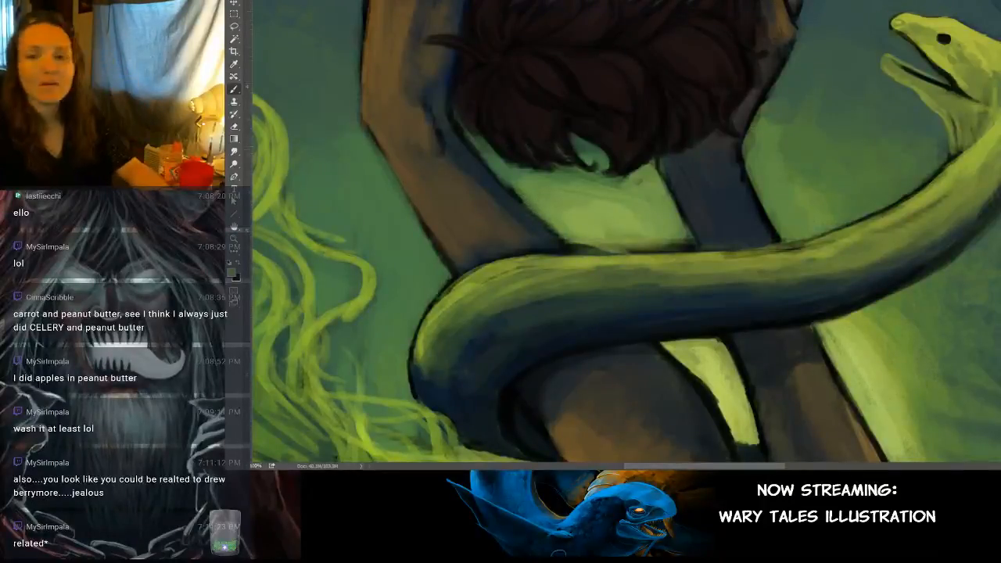
pyautogui.click(528, 185)
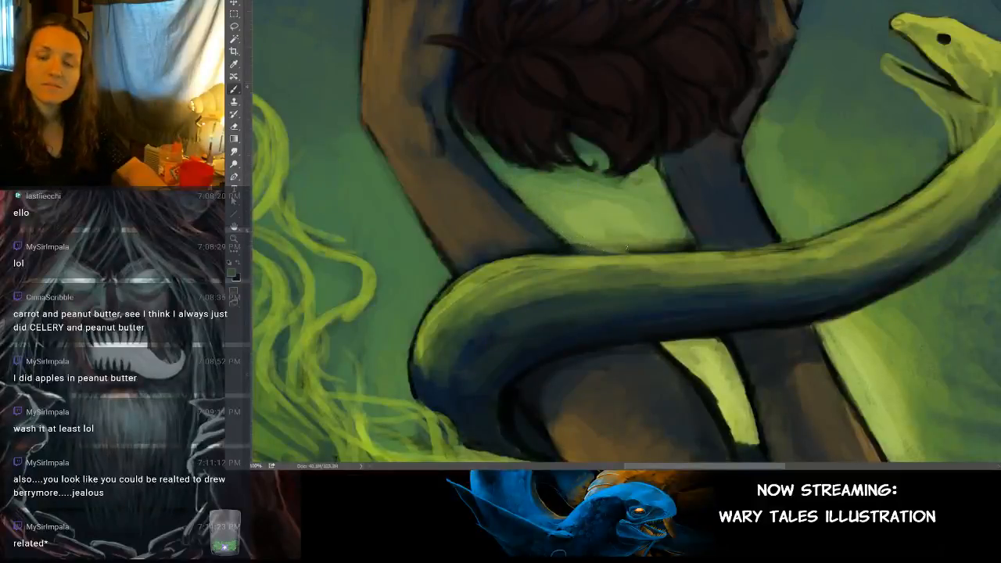
pyautogui.keyDown('alt'); pyautogui.click(619, 217); pyautogui.keyUp('alt')
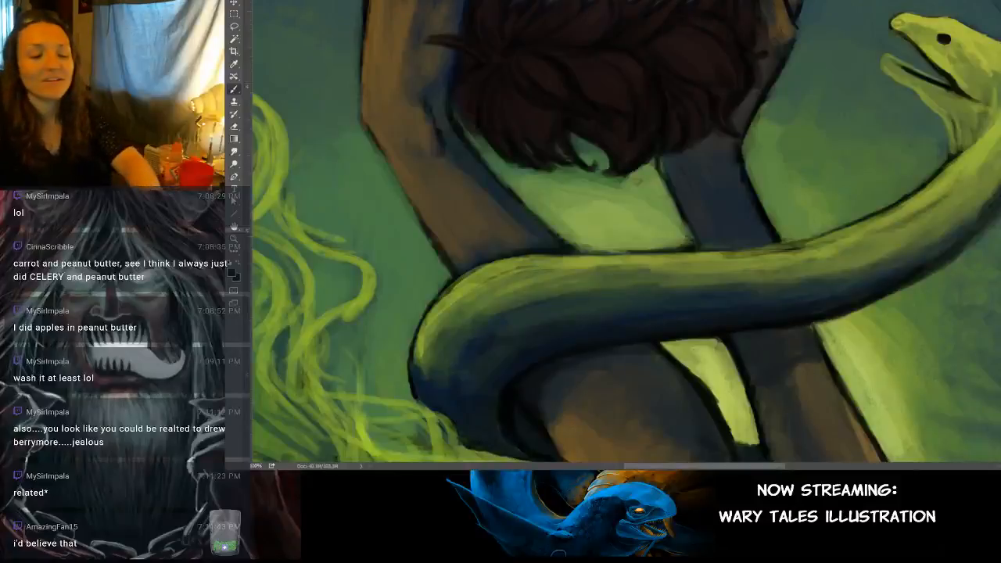
# Step: Darken the outline along the coiled eel's upper edge and the adjacent forearm's outer edge, using sampled background colours for cleanup
pyautogui.moveTo(562, 256); pyautogui.dragTo(702, 250)
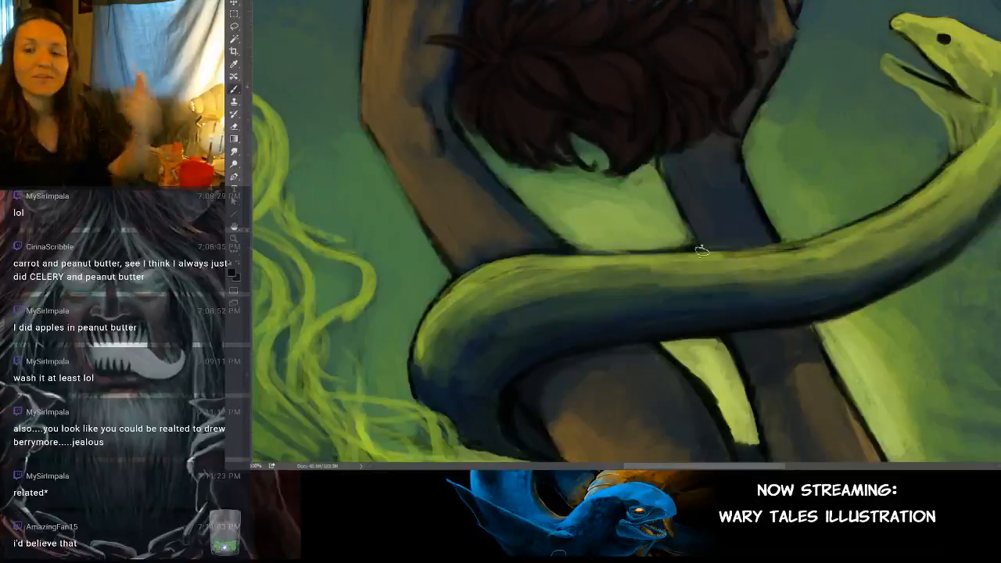
pyautogui.moveTo(569, 254)
pyautogui.mouseDown()
pyautogui.moveTo(792, 243)
pyautogui.moveTo(742, 245)
pyautogui.moveTo(845, 223)
pyautogui.mouseUp()
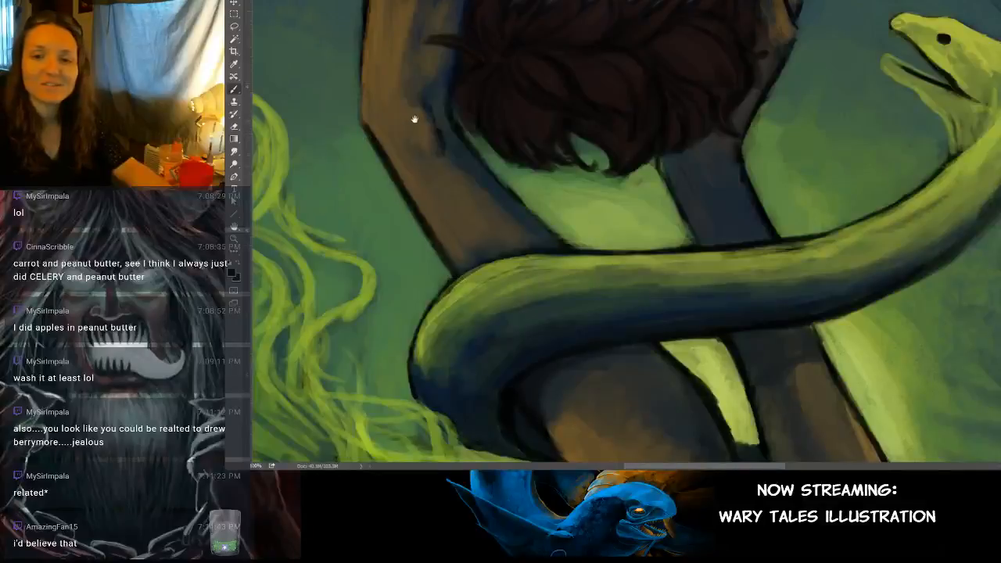
pyautogui.moveTo(414, 117); pyautogui.dragTo(479, 206)
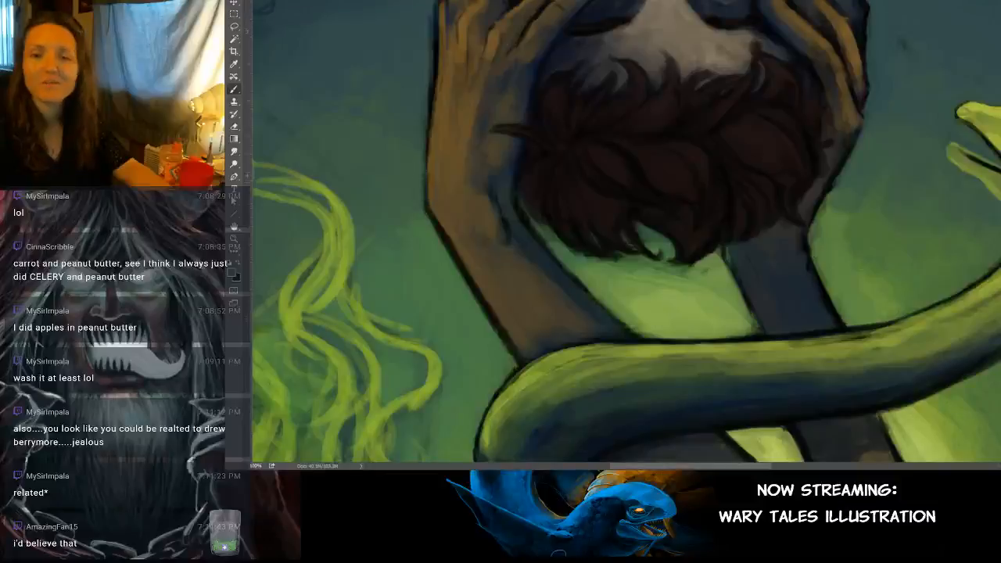
pyautogui.keyDown('alt'); pyautogui.click(427, 231); pyautogui.keyUp('alt')
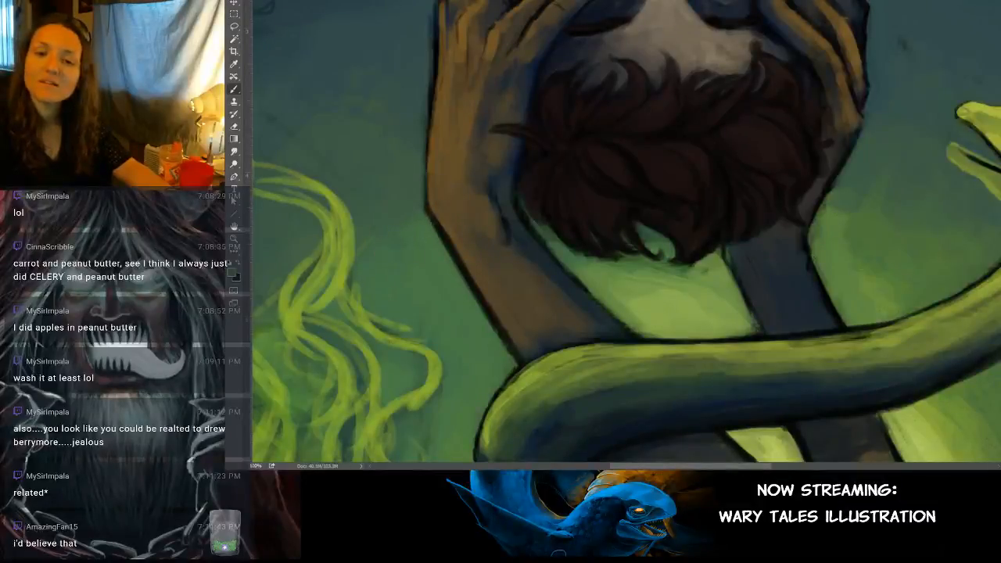
pyautogui.keyDown('alt'); pyautogui.click(407, 187); pyautogui.keyUp('alt')
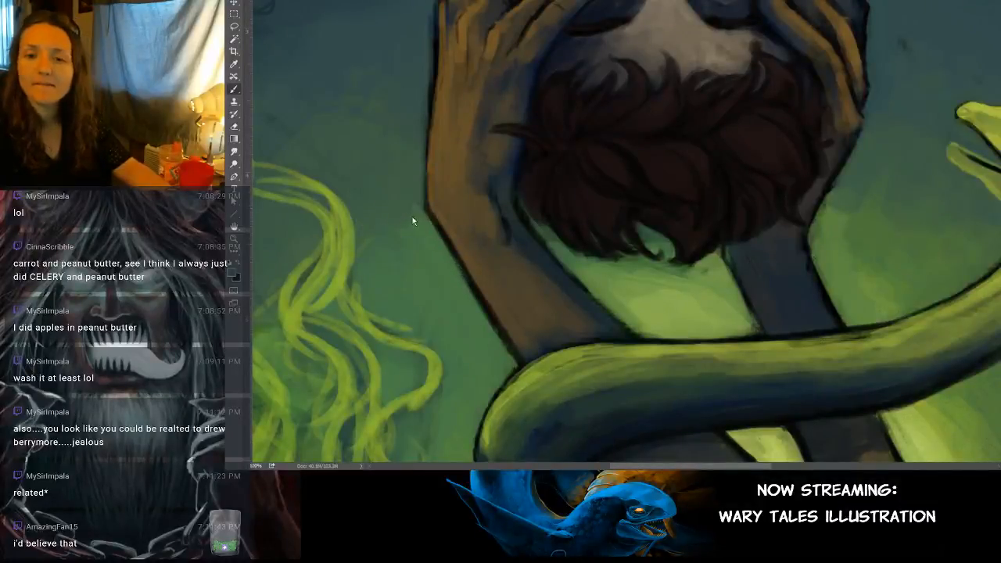
# Step: Refine the fingertips and the neighbouring eye-socket shadow on the upside-down face with colours sampled from that area
pyautogui.moveTo(541, 186)
pyautogui.mouseDown()
pyautogui.moveTo(523, 318)
pyautogui.moveTo(500, 383)
pyautogui.moveTo(445, 399)
pyautogui.mouseUp()
pyautogui.keyDown('alt'); pyautogui.click(525, 175); pyautogui.keyUp('alt')
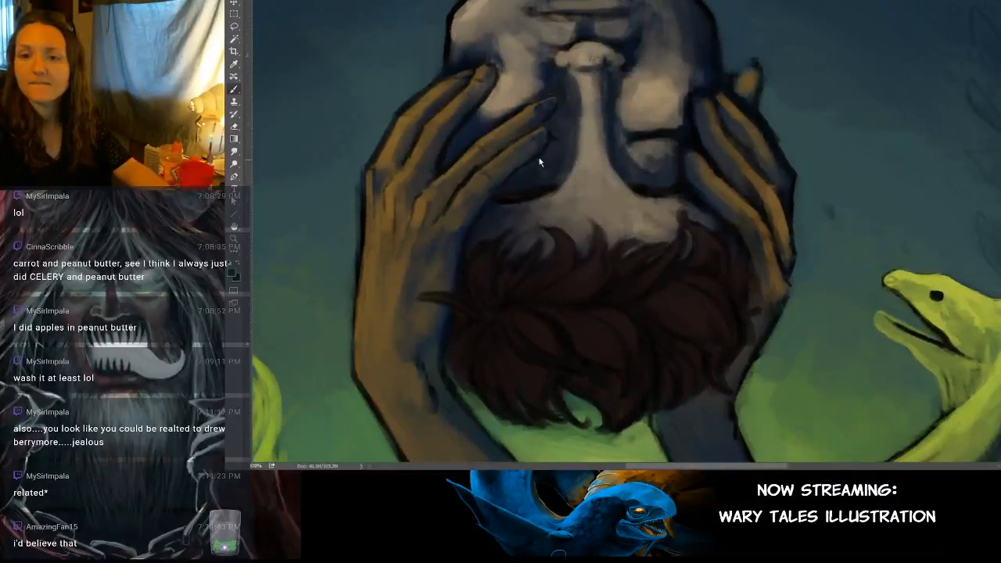
pyautogui.keyDown('alt'); pyautogui.click(558, 139); pyautogui.keyUp('alt')
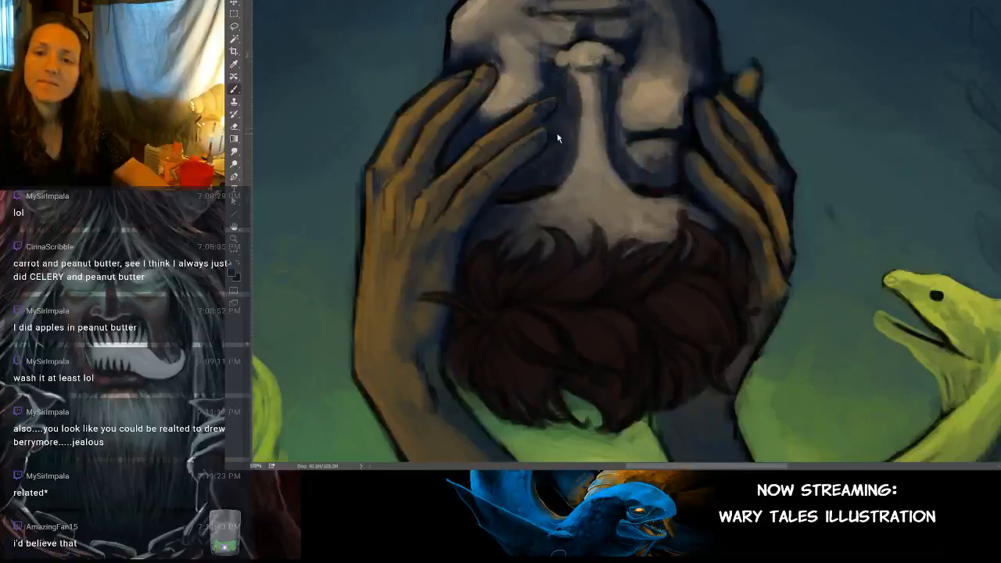
pyautogui.moveTo(604, 115); pyautogui.dragTo(475, 147)
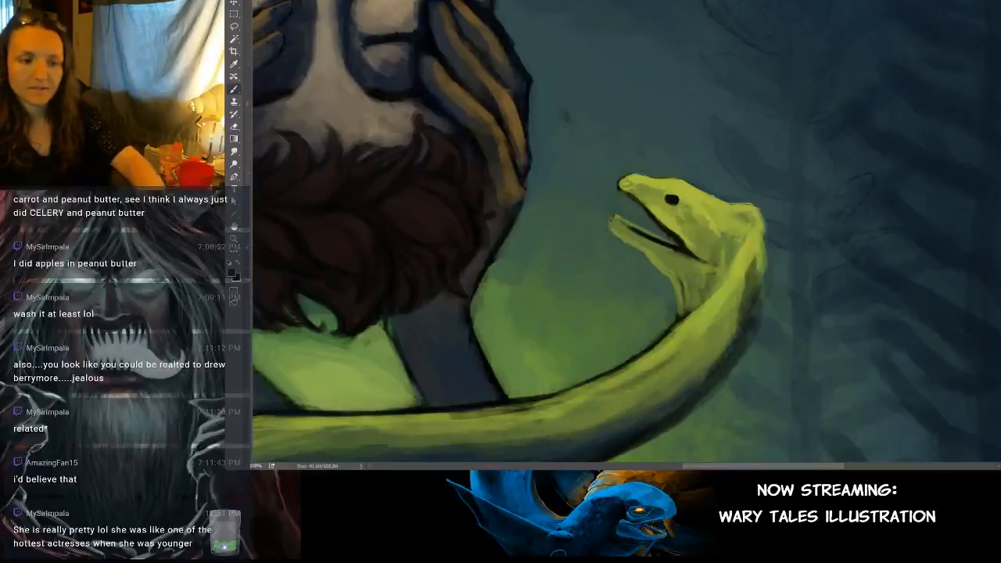
# Step: Examine the upside-down figure, hands, coiled eel and green-haired figure together at a reduced zoom to judge the outlines and background
pyautogui.moveTo(613, 237); pyautogui.dragTo(738, 324)
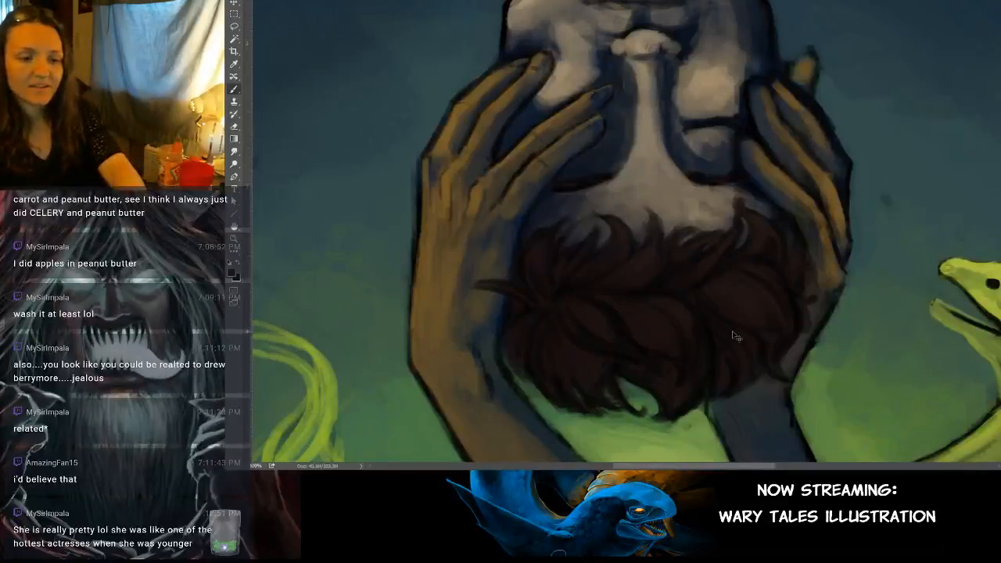
pyautogui.hotkey('ctrl', '-')
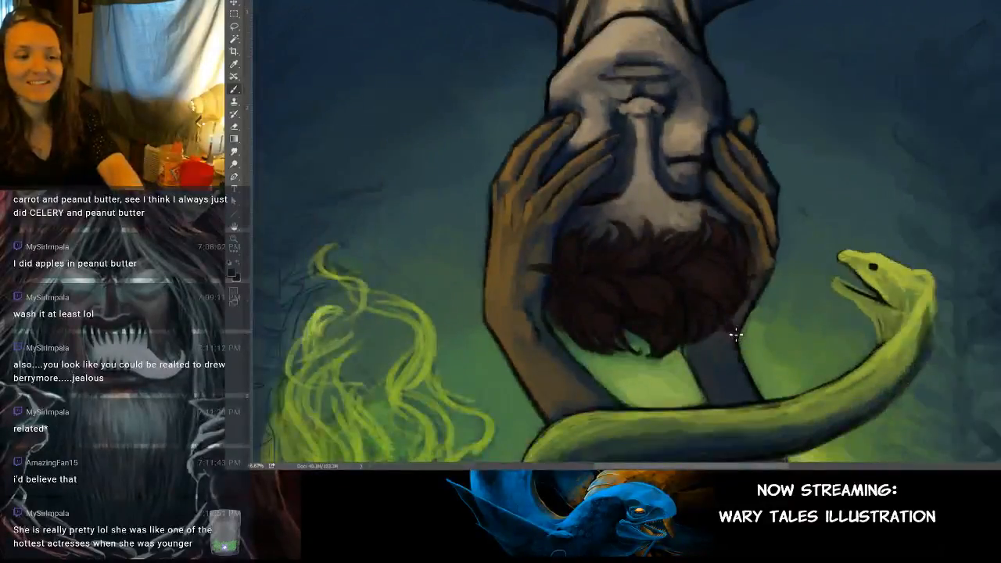
pyautogui.hotkey('ctrl', '-')
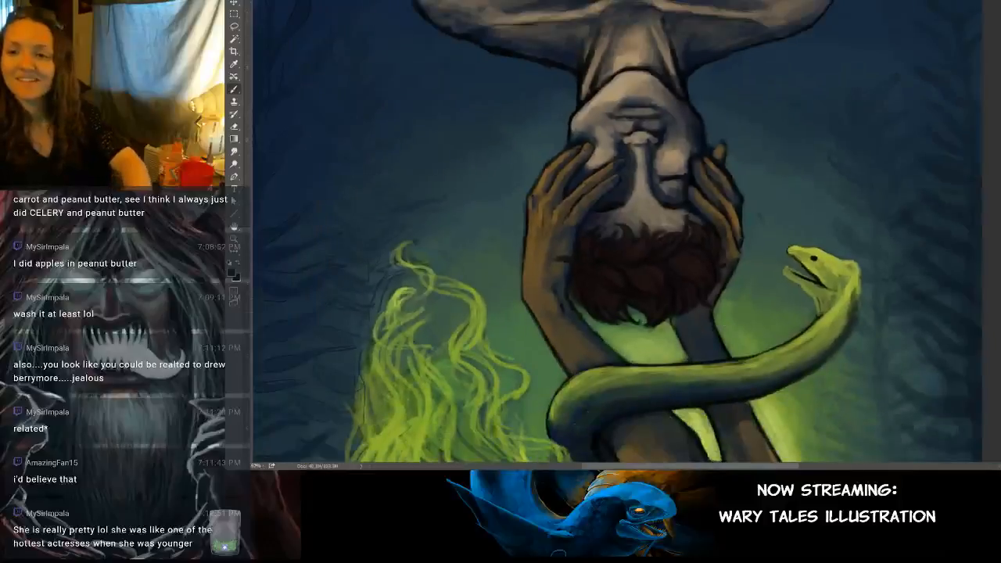
pyautogui.moveTo(723, 330); pyautogui.dragTo(714, 271)
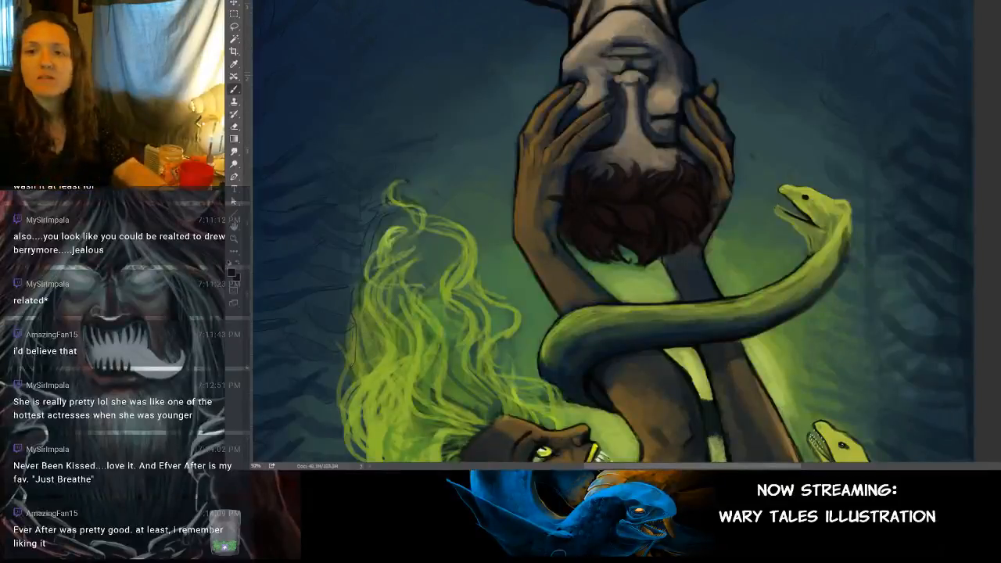
pyautogui.moveTo(681, 120); pyautogui.dragTo(733, 105)
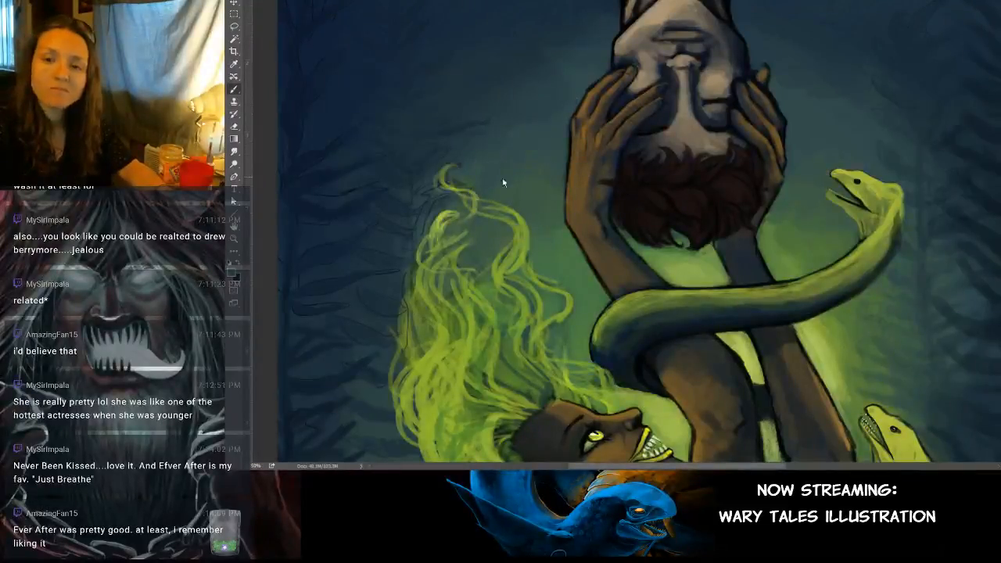
pyautogui.moveTo(795, 189); pyautogui.dragTo(708, 162)
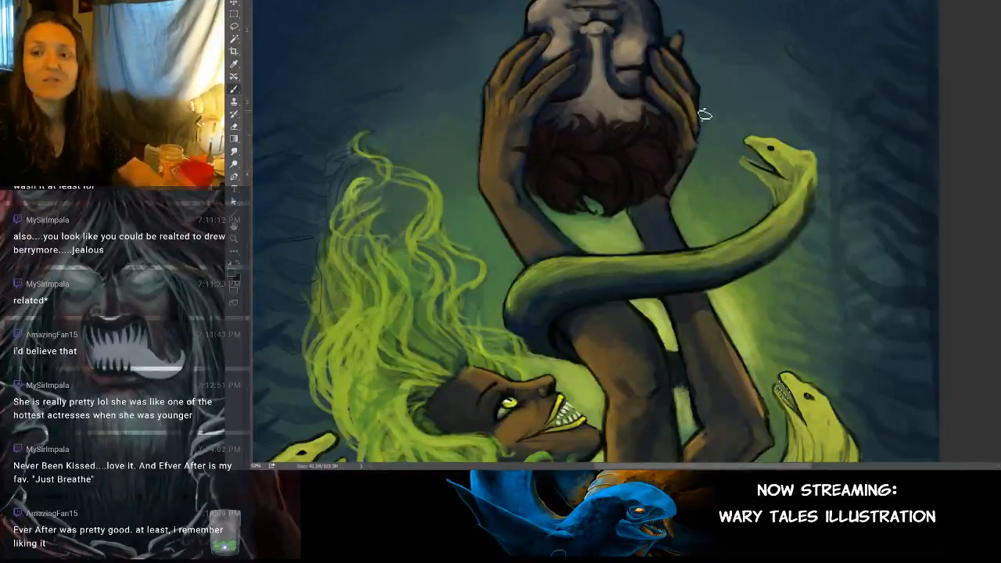
# Step: Refine the fingertip projecting behind the hand on the eel-head side of the face, using a colour sampled from it
pyautogui.scroll(5, 680, 57)
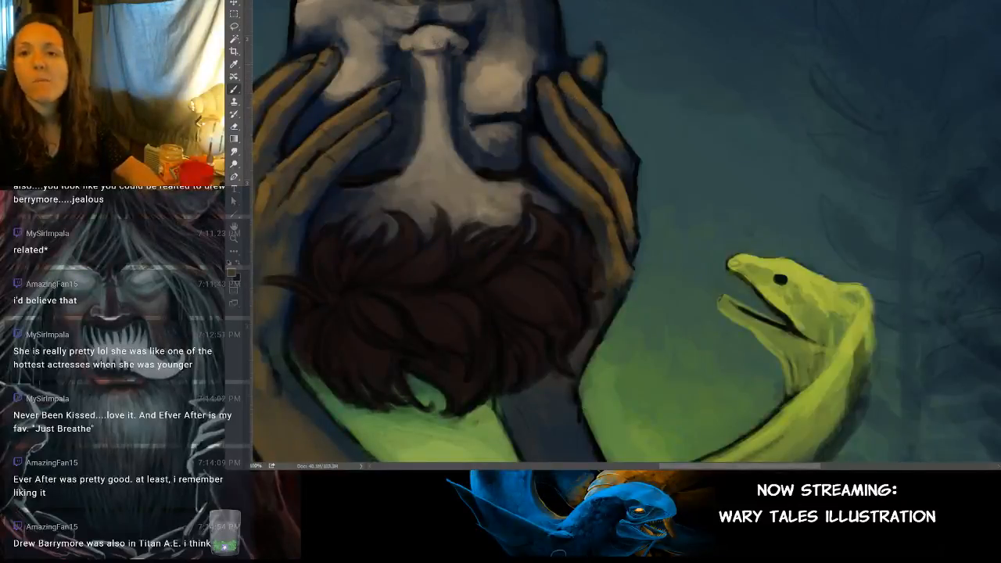
pyautogui.keyDown('alt'); pyautogui.click(595, 71); pyautogui.keyUp('alt')
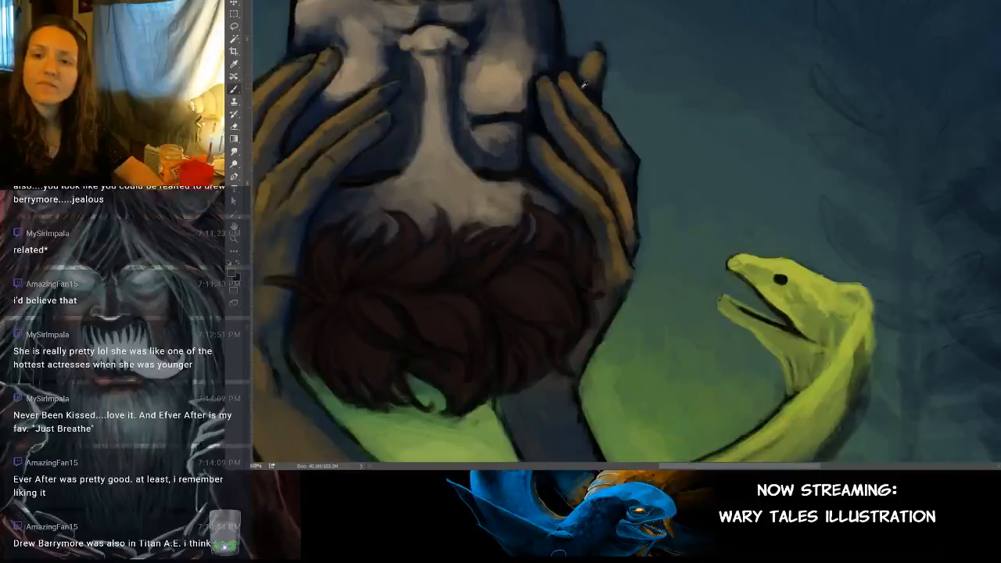
# Step: Sample tones beside the raised fingertip of the hand facing the eel and refine that finger's shading and dark outline
pyautogui.keyDown('alt'); pyautogui.click(573, 85); pyautogui.keyUp('alt')
pyautogui.keyDown('alt'); pyautogui.click(583, 86); pyautogui.keyUp('alt')
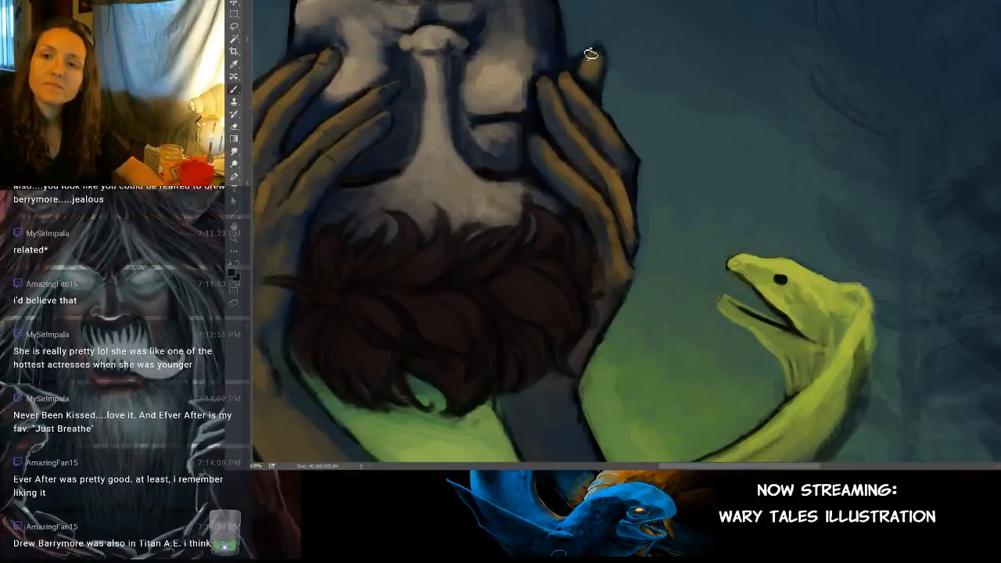
pyautogui.moveTo(628, 58); pyautogui.dragTo(610, 112)
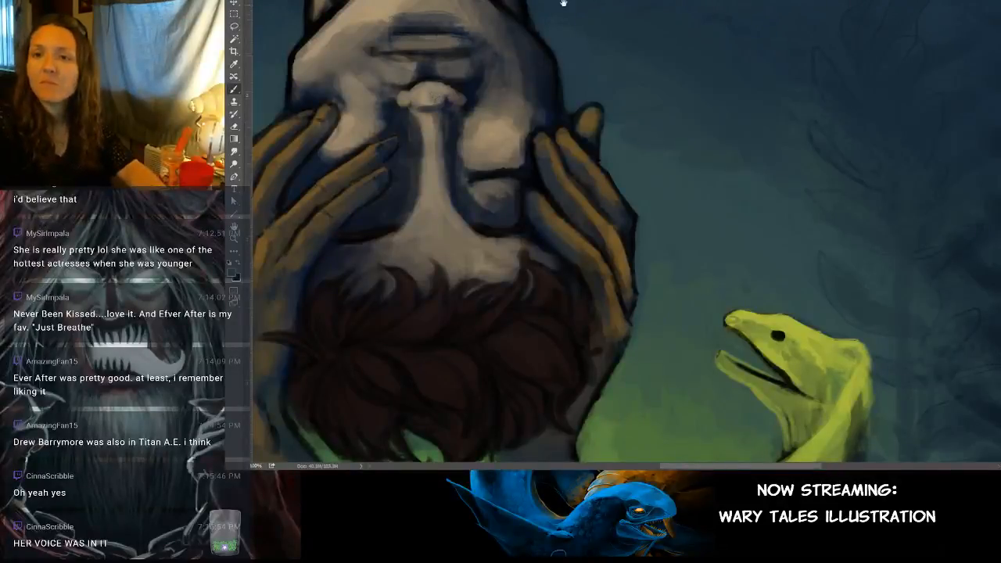
pyautogui.moveTo(574, 112); pyautogui.dragTo(648, 139)
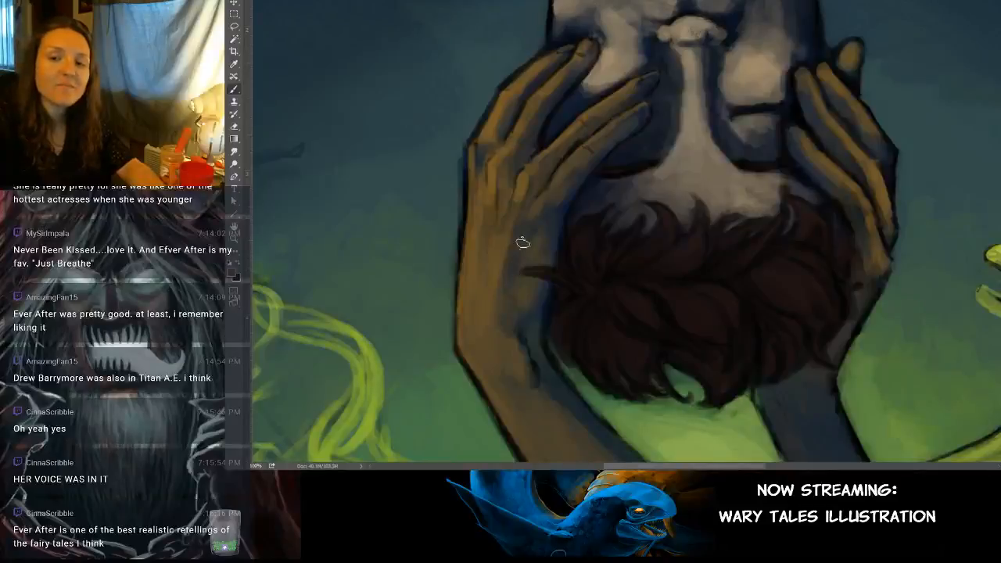
# Step: Adjust the brush size and refine the shading and outer contour of the opposite hand and its wrist
pyautogui.press(']')
pyautogui.press(']')
pyautogui.press(']')
pyautogui.press('[')
pyautogui.press('[')
pyautogui.press('[')
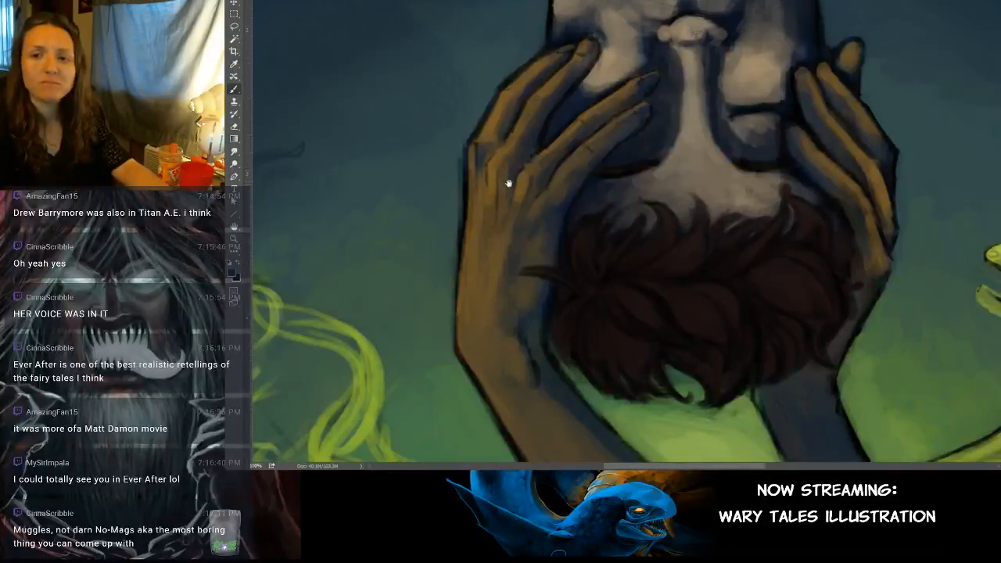
pyautogui.moveTo(509, 181); pyautogui.dragTo(528, 172)
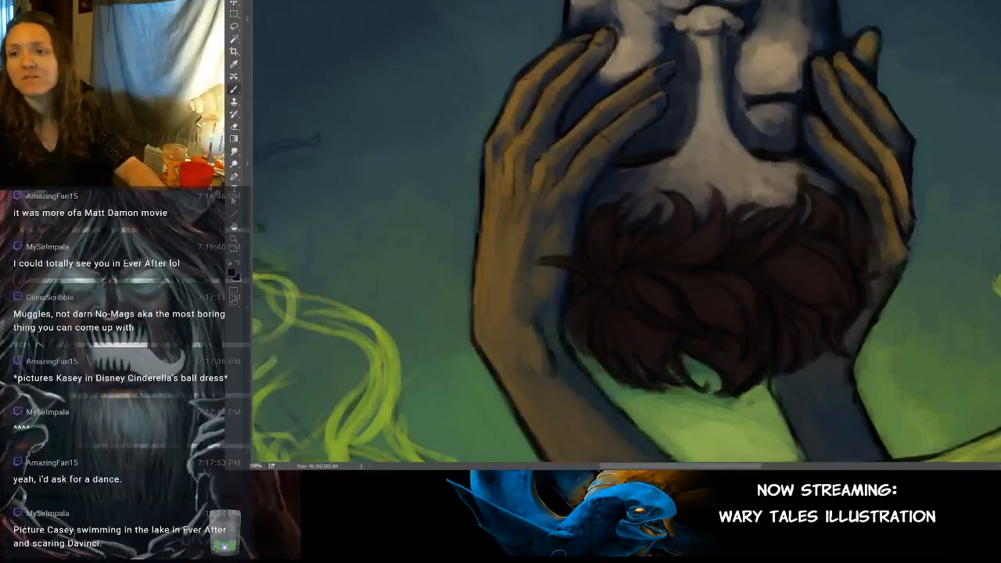
# Step: Sample the skin tone of the cheek on the eel's side and blend the shading between cheek and nose
pyautogui.moveTo(725, 73); pyautogui.dragTo(712, 106)
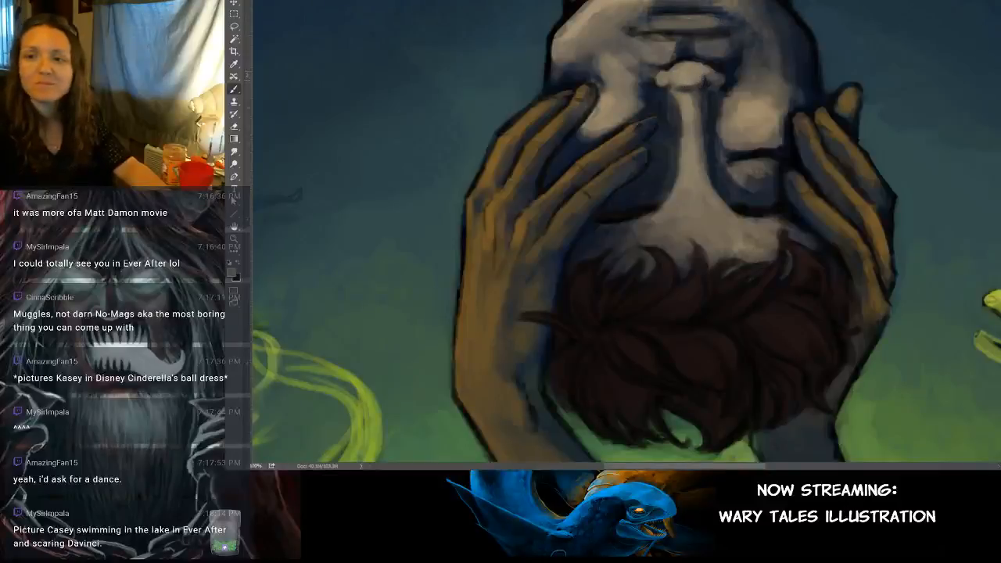
pyautogui.keyDown('alt'); pyautogui.click(766, 105); pyautogui.keyUp('alt')
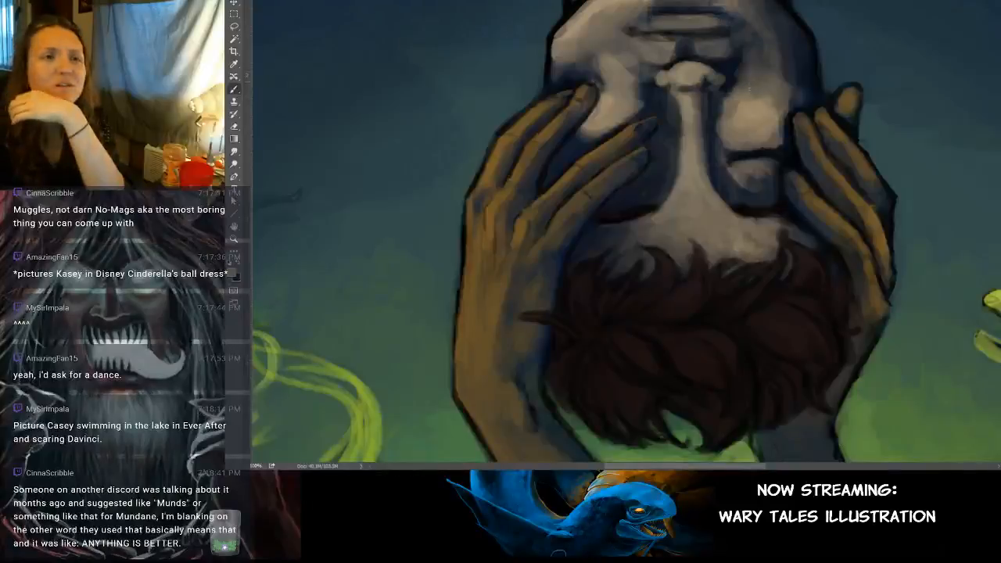
pyautogui.moveTo(731, 66); pyautogui.dragTo(719, 104)
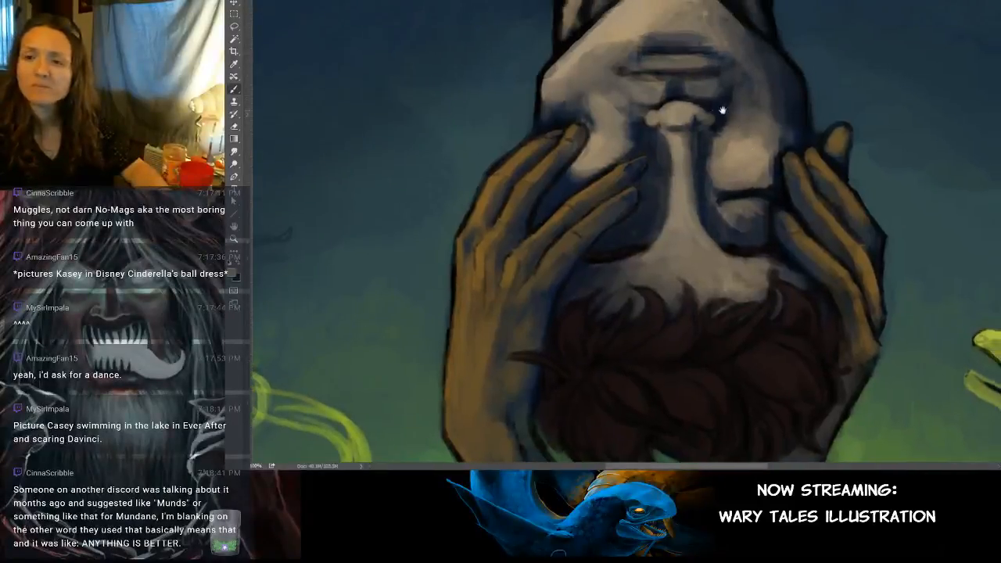
pyautogui.scroll(-5, 718, 142)
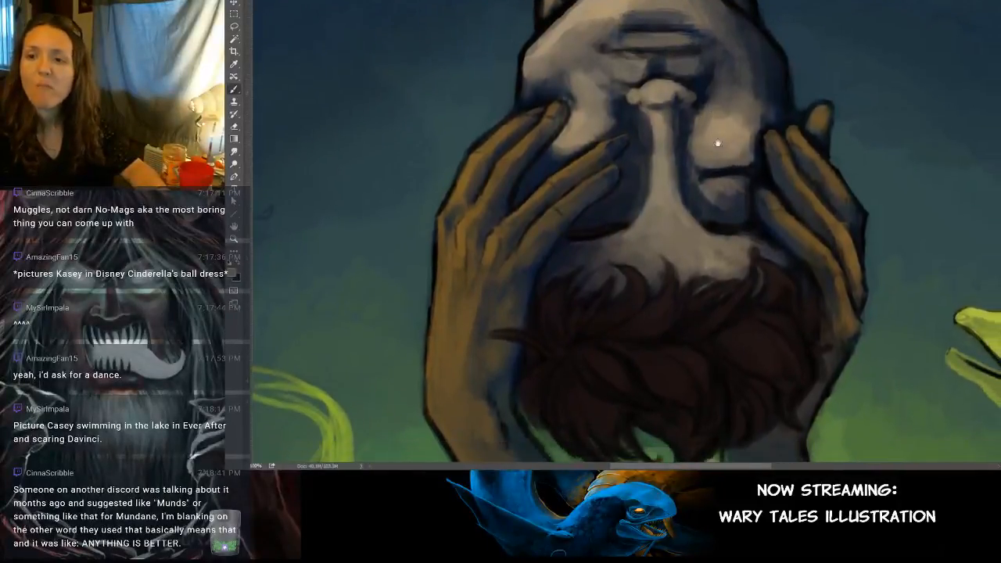
pyautogui.scroll(-5, 725, 137)
pyautogui.hscroll(3, 677, 154)
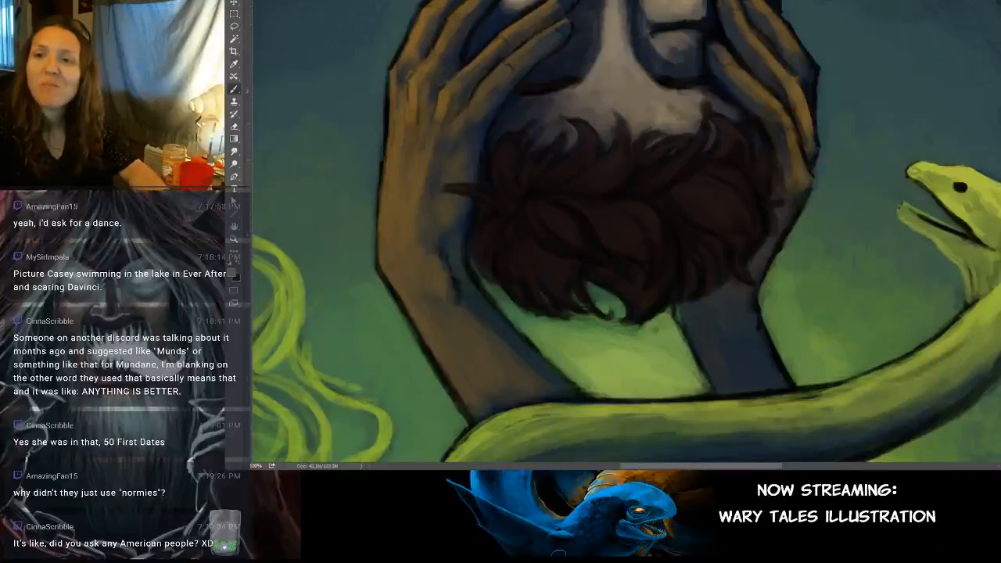
# Step: Paint short strokes on the cheek farther from the eel, refining its light area and shadow edge between the fingers
pyautogui.scroll(2, 615, 145)
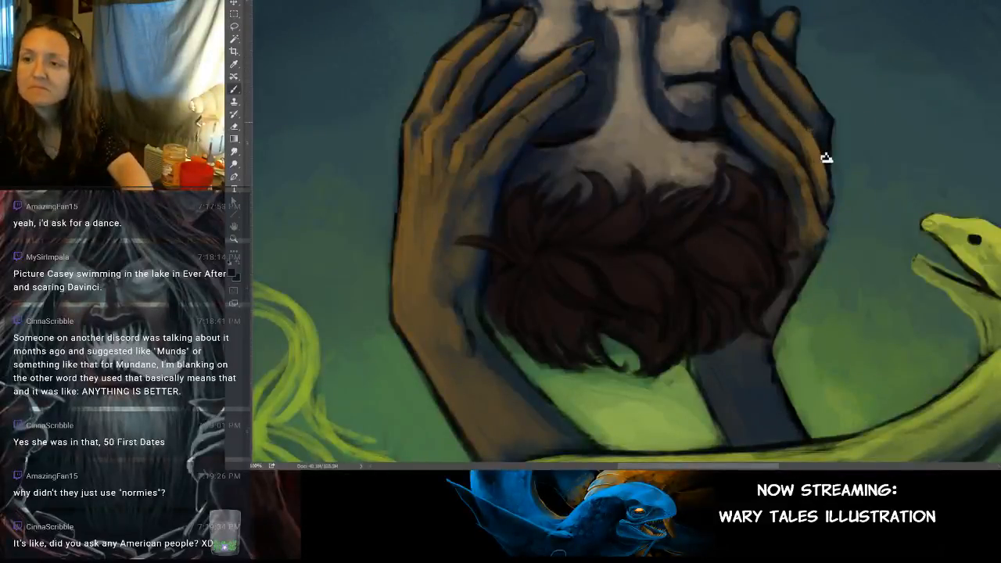
pyautogui.moveTo(787, 216); pyautogui.dragTo(790, 279)
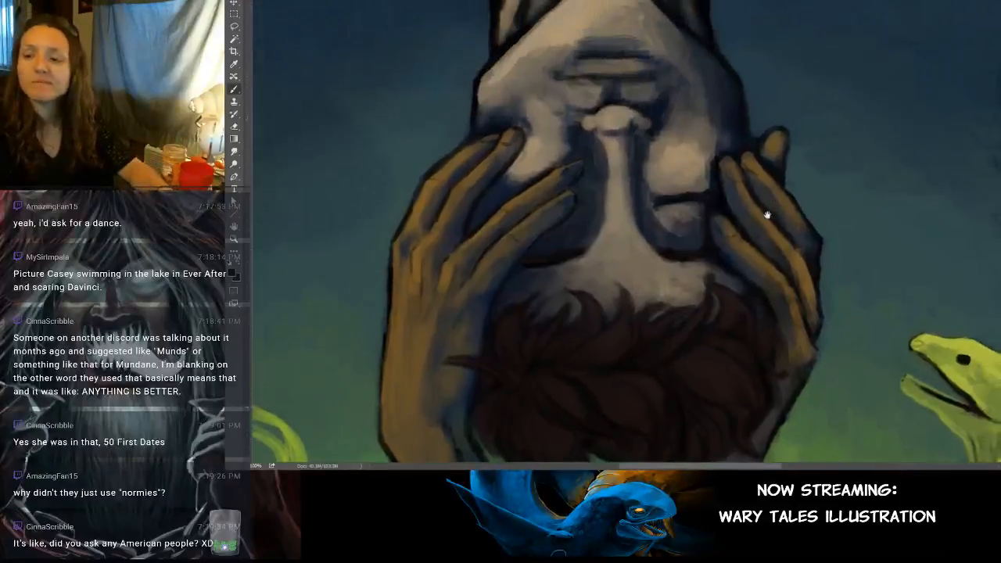
pyautogui.moveTo(767, 215); pyautogui.dragTo(759, 297)
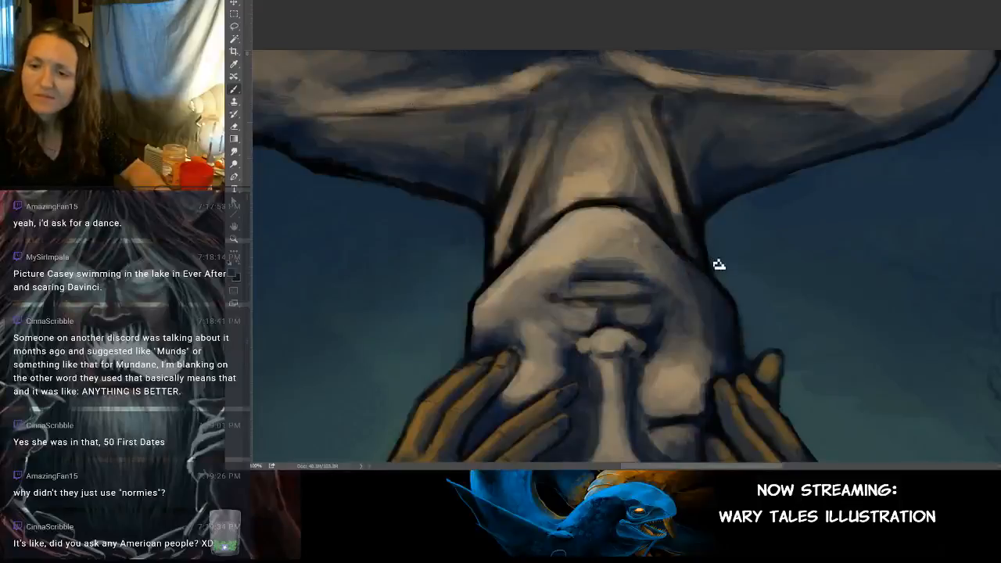
pyautogui.scroll(-2, 587, 210)
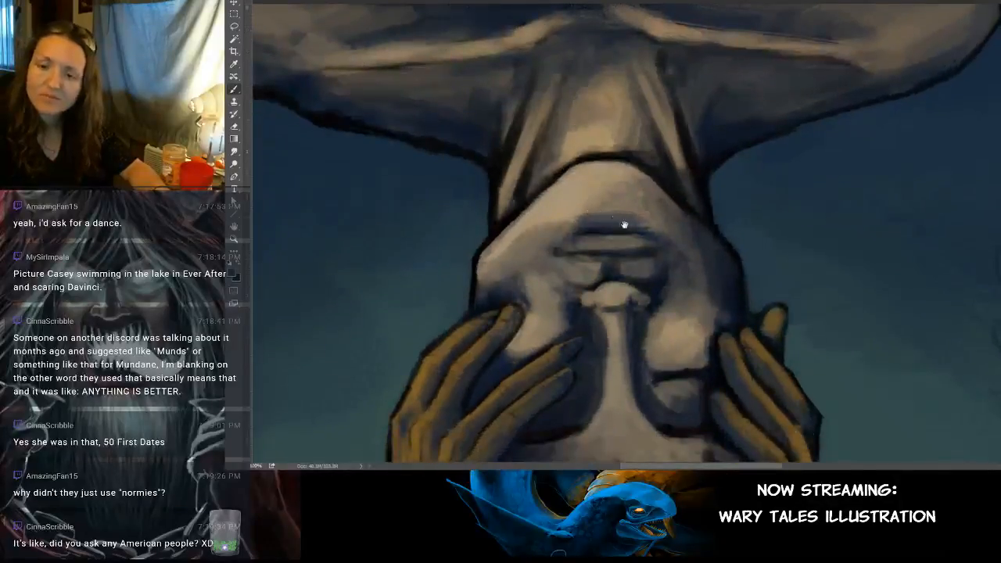
pyautogui.scroll(-4, 653, 250)
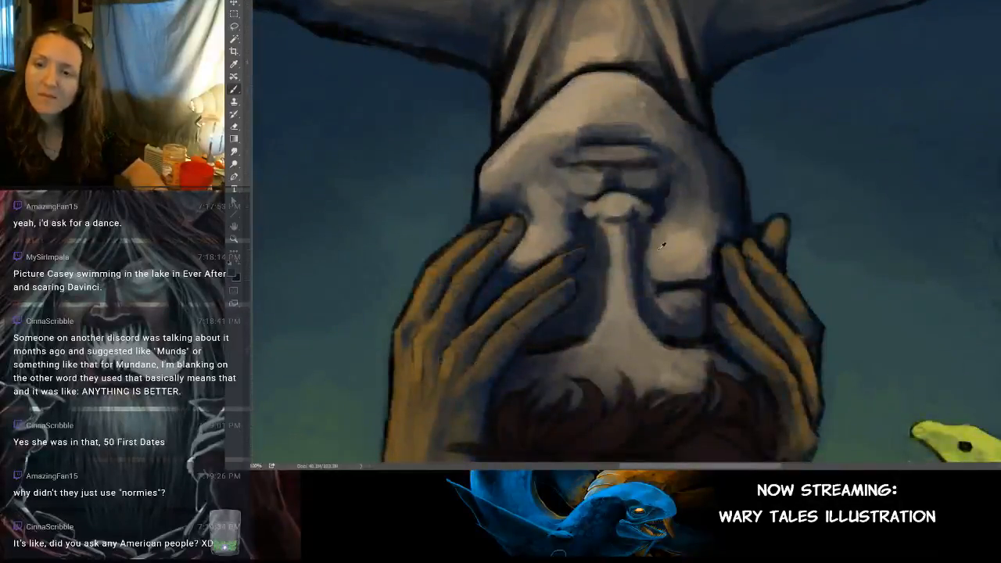
pyautogui.click(561, 229)
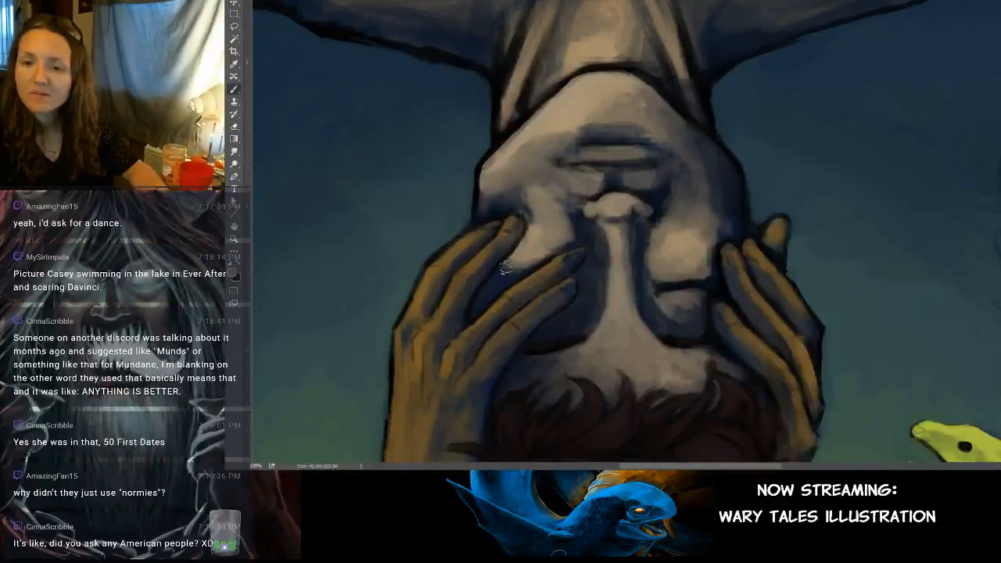
pyautogui.click(549, 203)
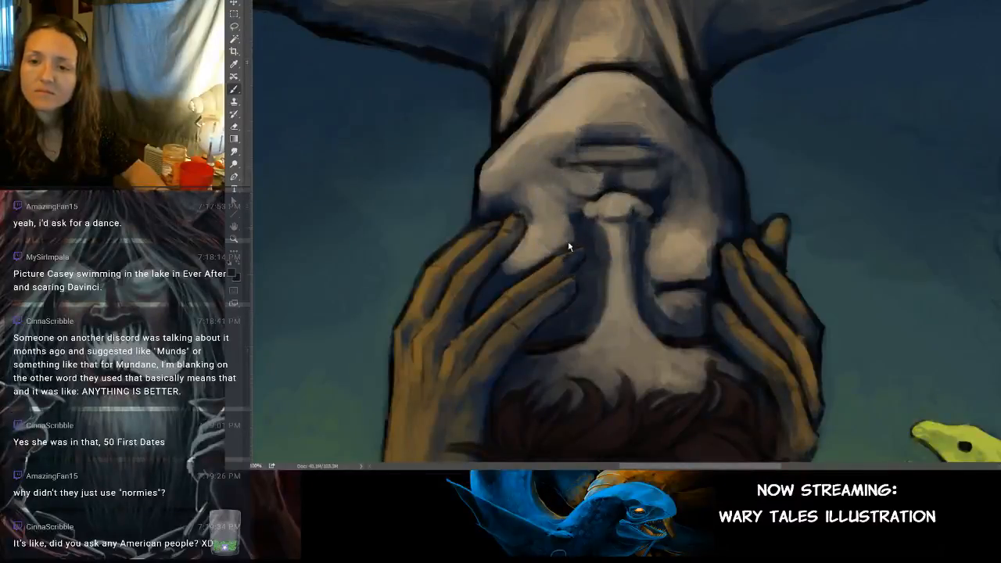
pyautogui.click(557, 223)
pyautogui.click(505, 274)
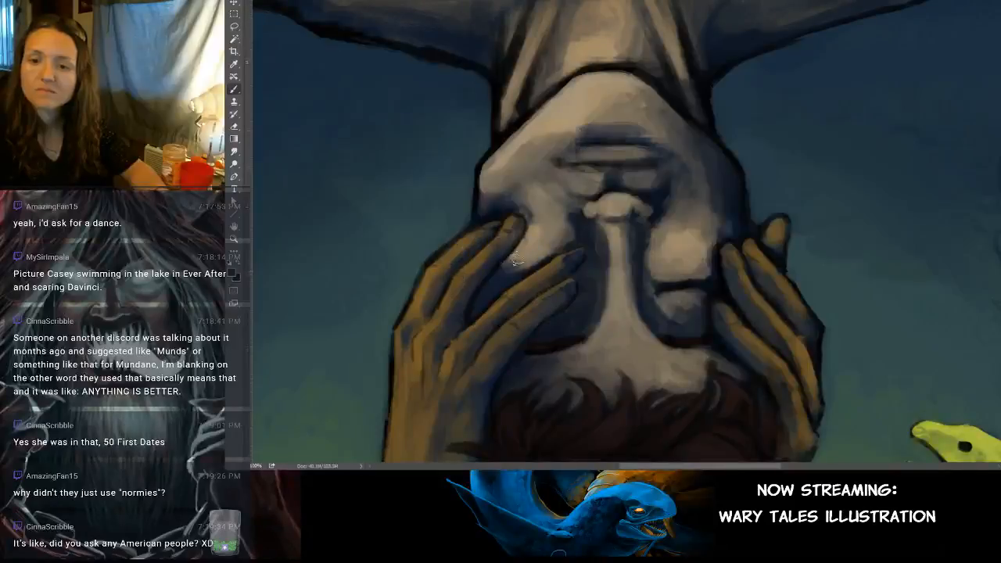
pyautogui.click(508, 261)
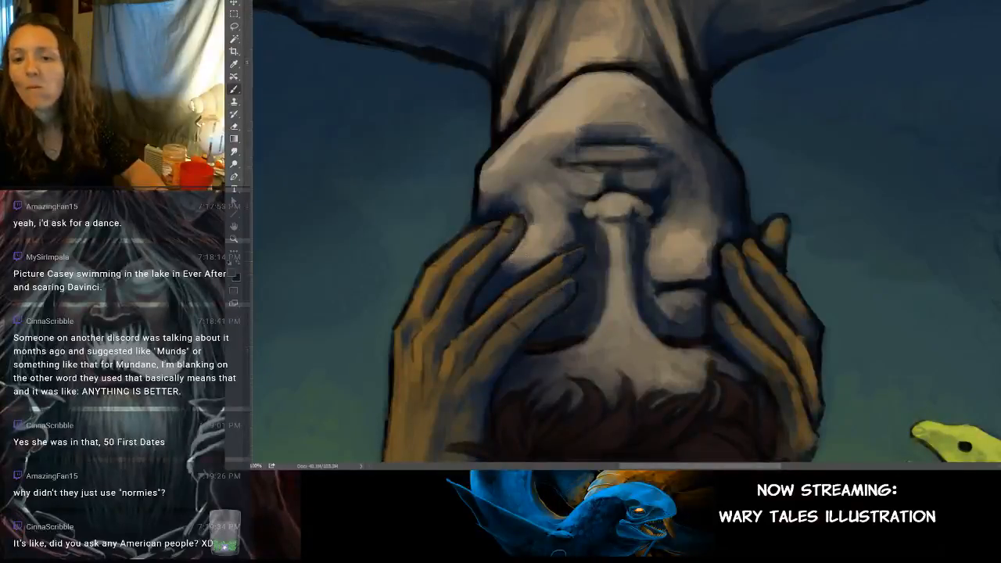
pyautogui.click(499, 275)
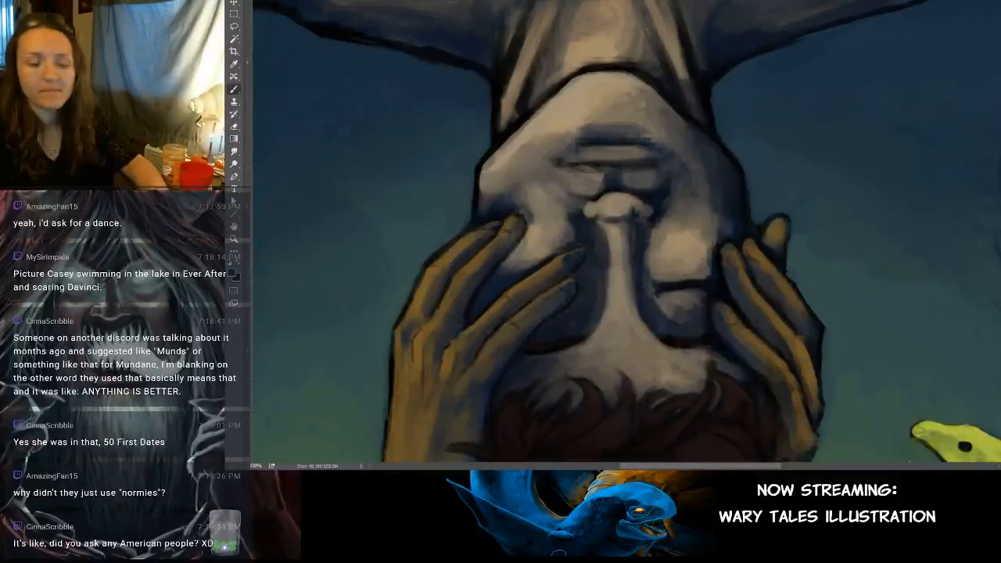
pyautogui.moveTo(514, 264); pyautogui.dragTo(508, 271)
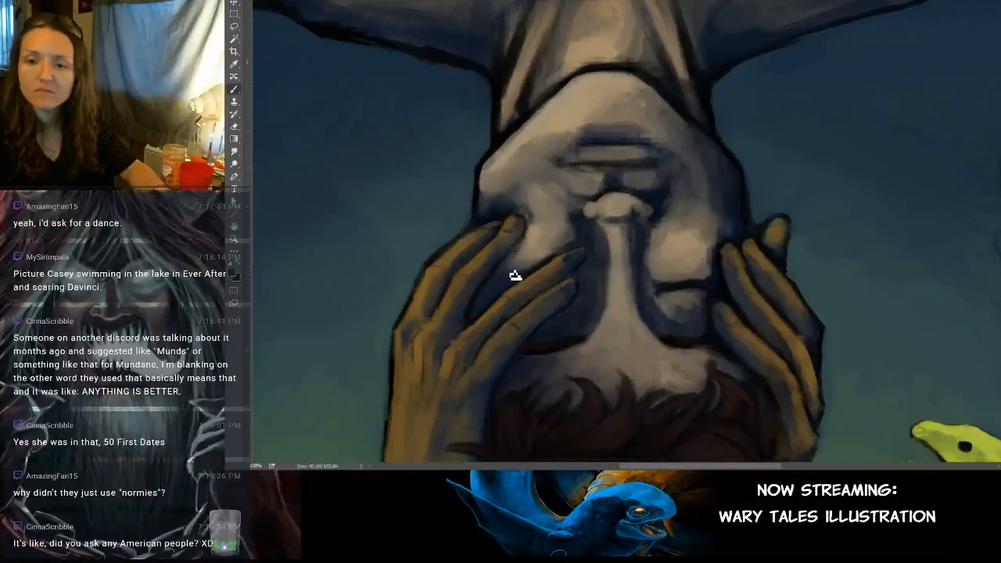
pyautogui.click(529, 254)
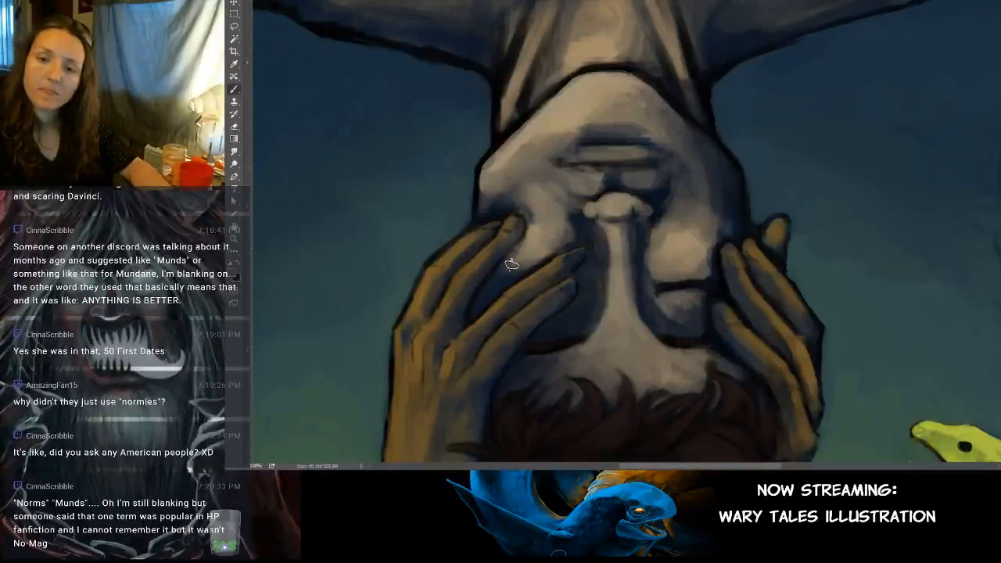
# Step: Refine the dark contours around the hands and along the neck on the eel's side of the figure
pyautogui.moveTo(649, 261); pyautogui.dragTo(601, 184)
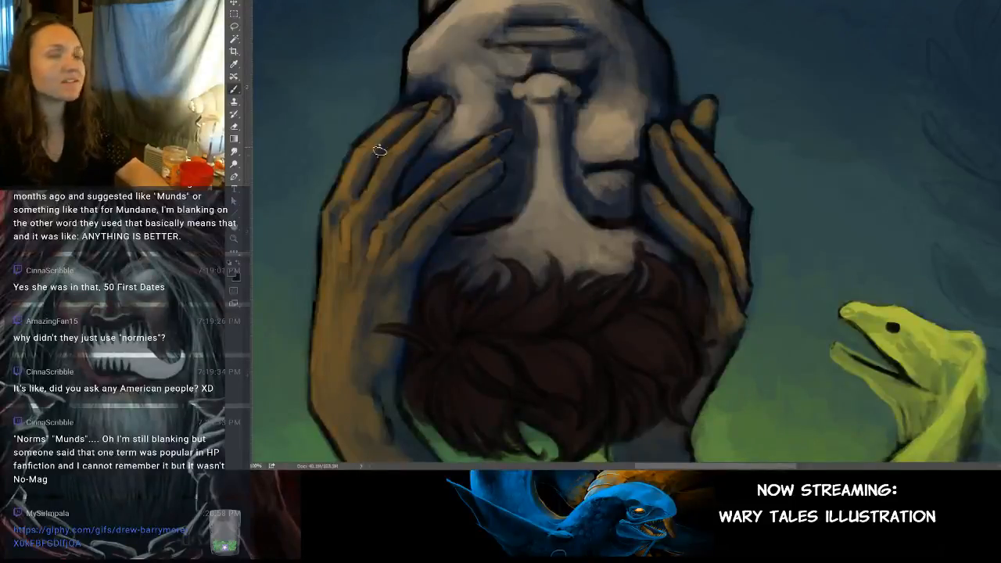
pyautogui.moveTo(744, 54); pyautogui.dragTo(723, 165)
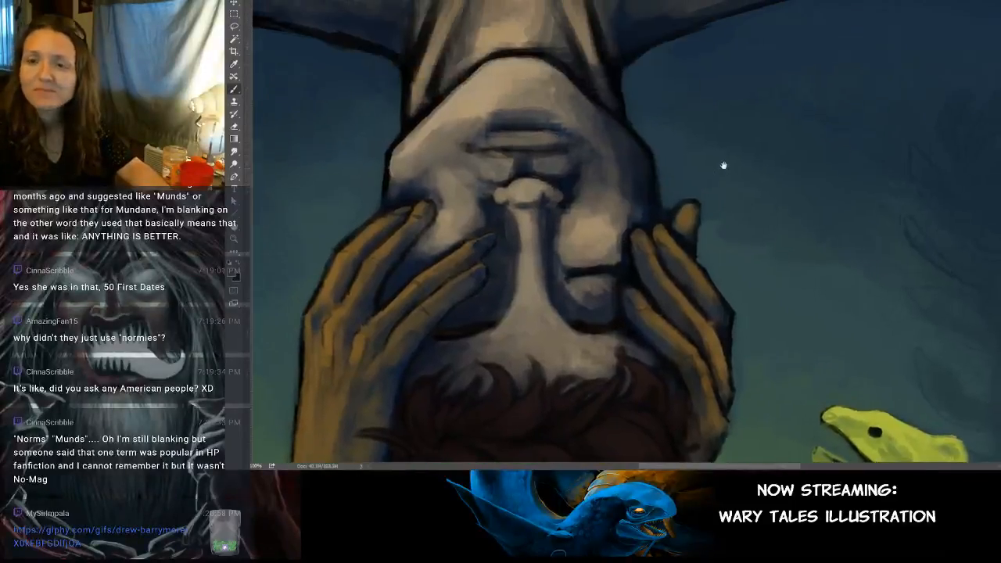
pyautogui.moveTo(666, 90); pyautogui.dragTo(638, 96)
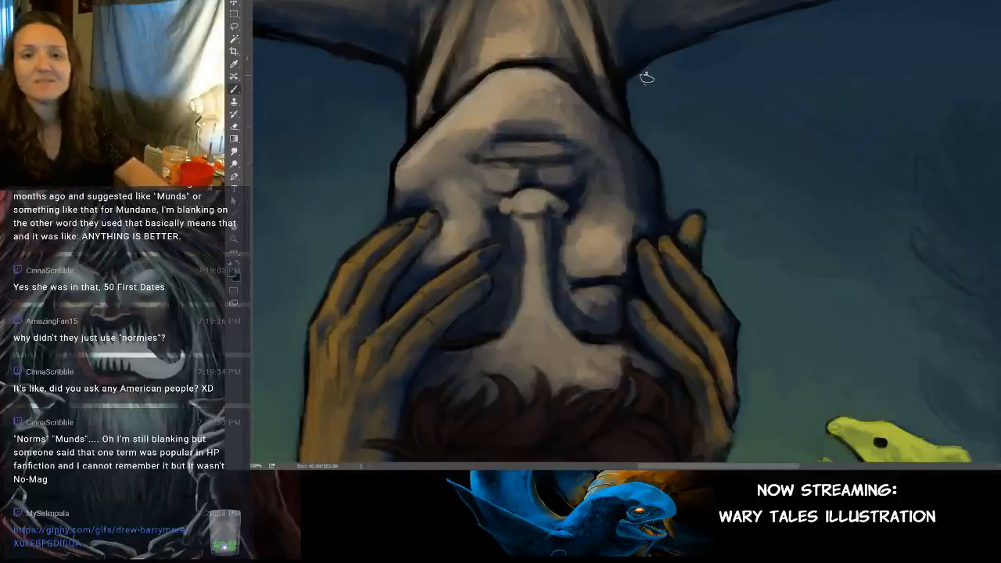
# Step: Darken and thicken the outline along the lower edges of both shoulders and upper arms against the blue background
pyautogui.moveTo(474, 141); pyautogui.dragTo(713, 206)
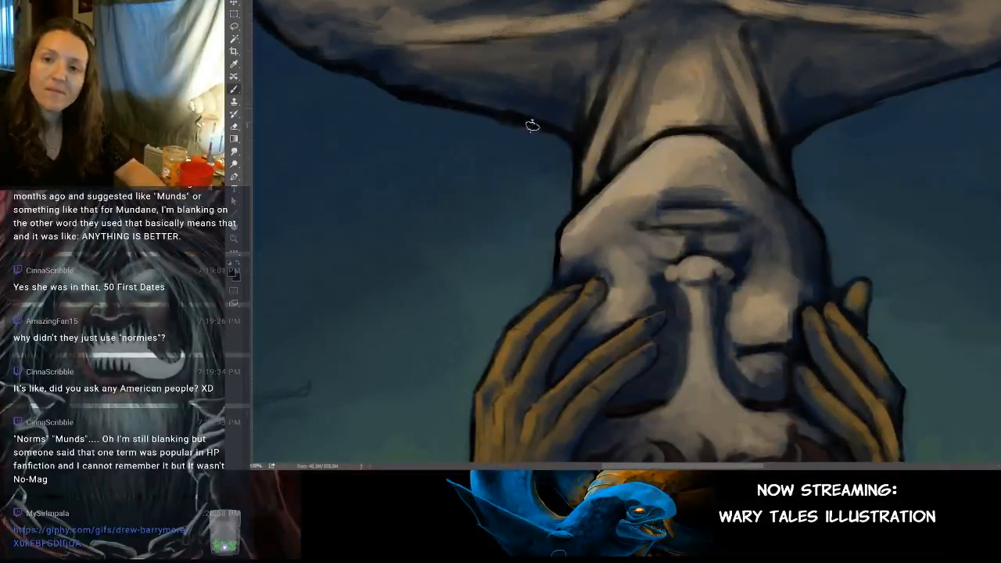
pyautogui.moveTo(444, 103)
pyautogui.mouseDown()
pyautogui.moveTo(506, 146)
pyautogui.moveTo(523, 199)
pyautogui.mouseUp()
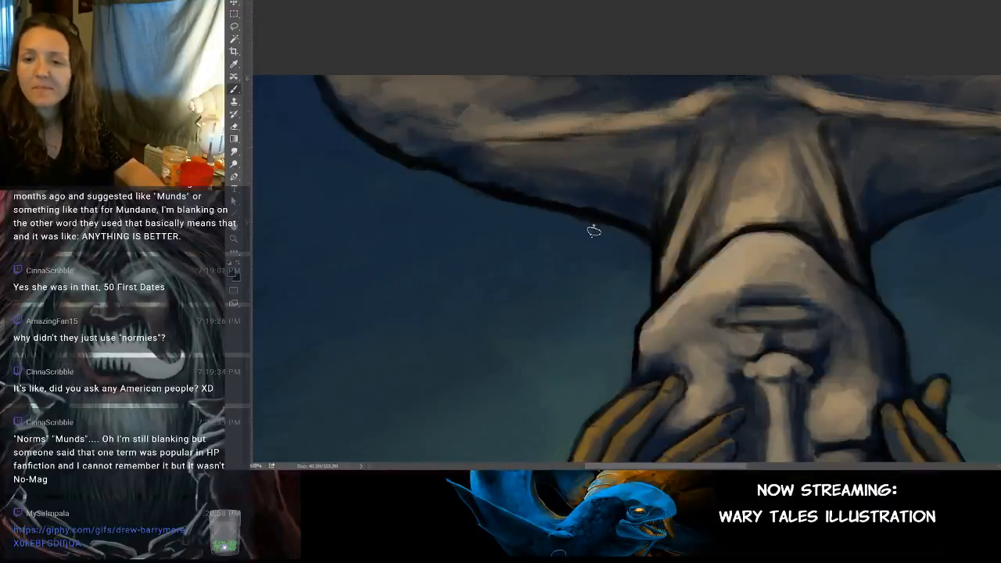
pyautogui.moveTo(594, 229); pyautogui.dragTo(520, 240)
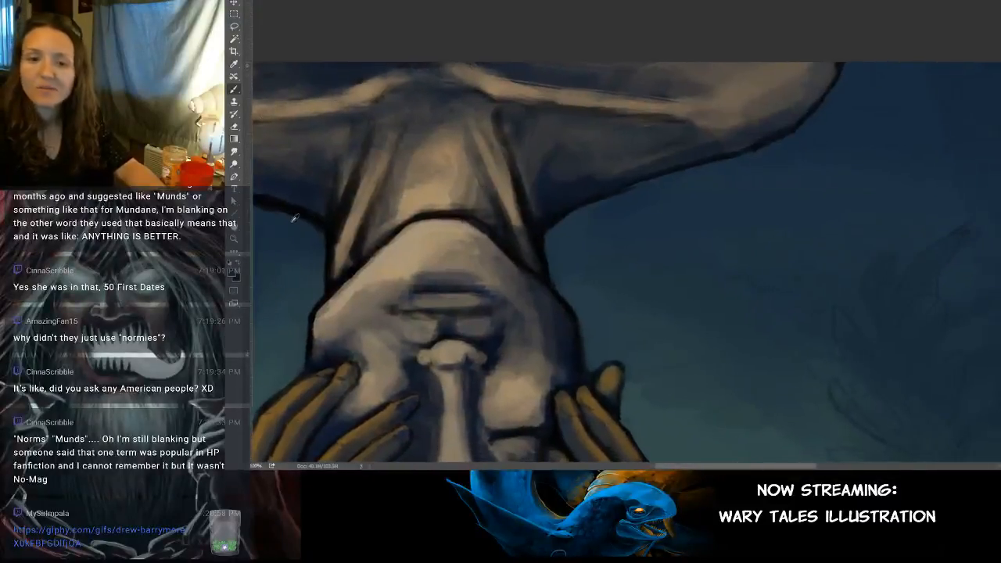
pyautogui.moveTo(295, 211); pyautogui.dragTo(326, 223)
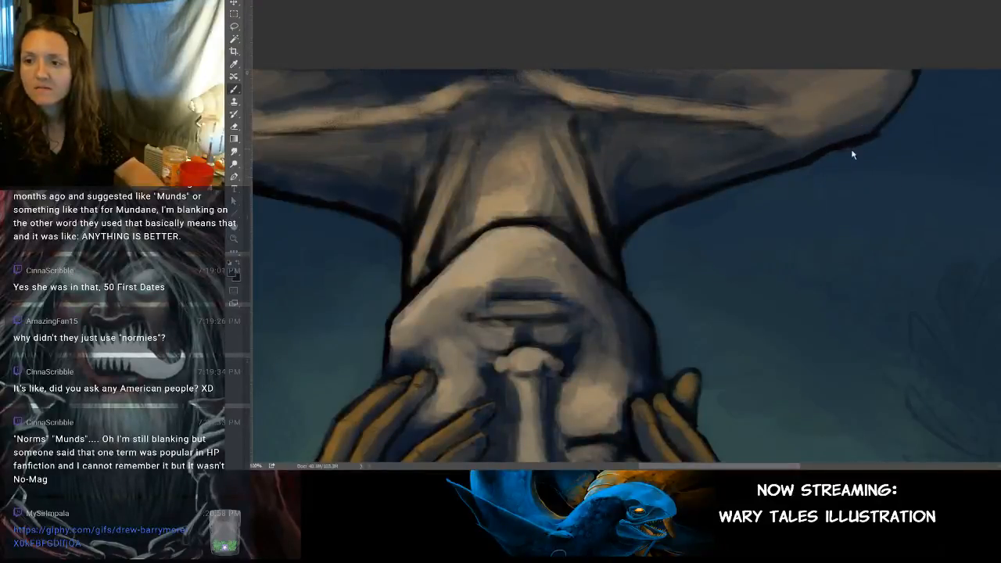
pyautogui.moveTo(831, 196); pyautogui.dragTo(880, 237)
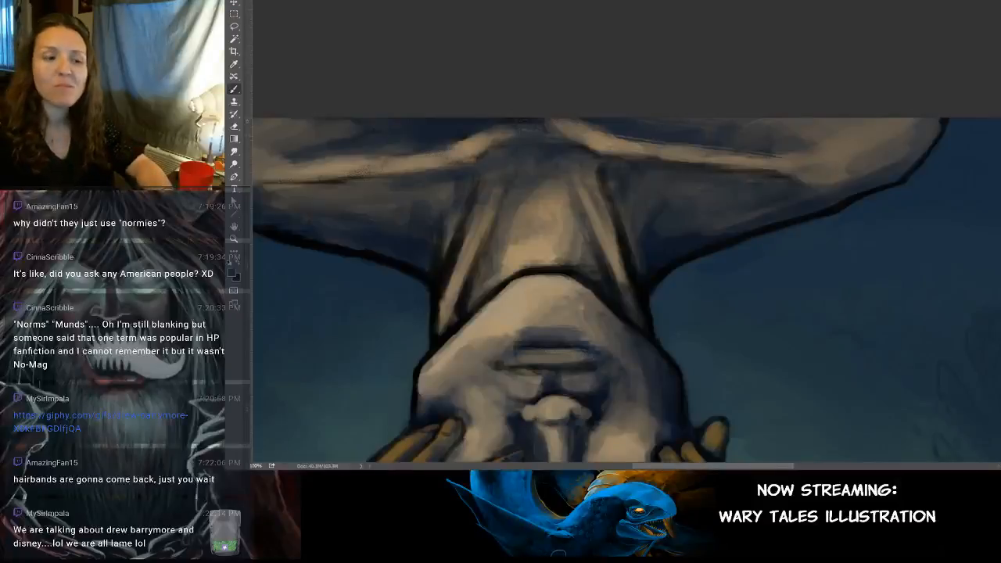
# Step: Clean up the jaw's edge on the side away from the eel with a sampled skin tone and dark outline strokes
pyautogui.moveTo(537, 328); pyautogui.dragTo(572, 248)
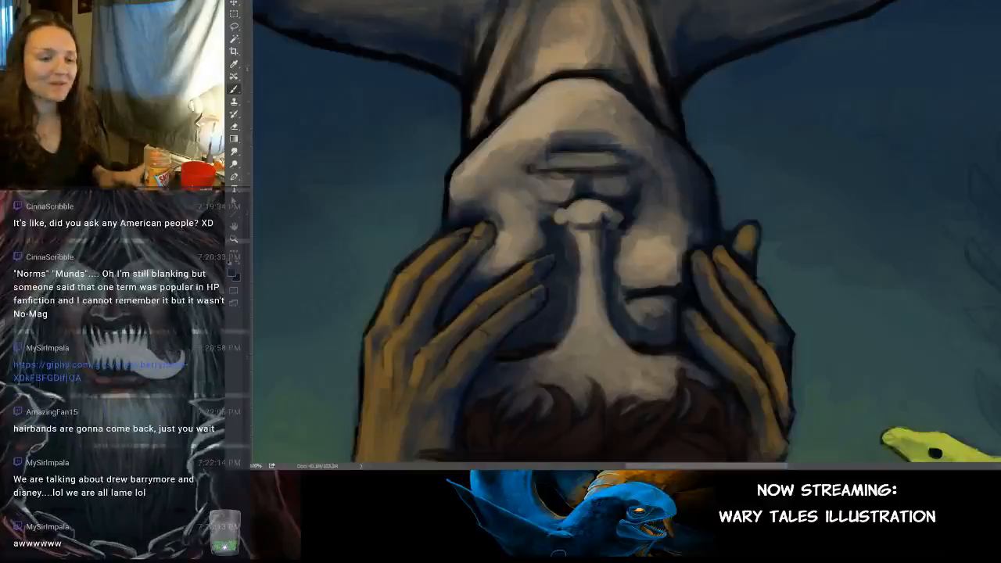
pyautogui.moveTo(725, 139)
pyautogui.mouseDown()
pyautogui.moveTo(746, 141)
pyautogui.moveTo(815, 67)
pyautogui.mouseUp()
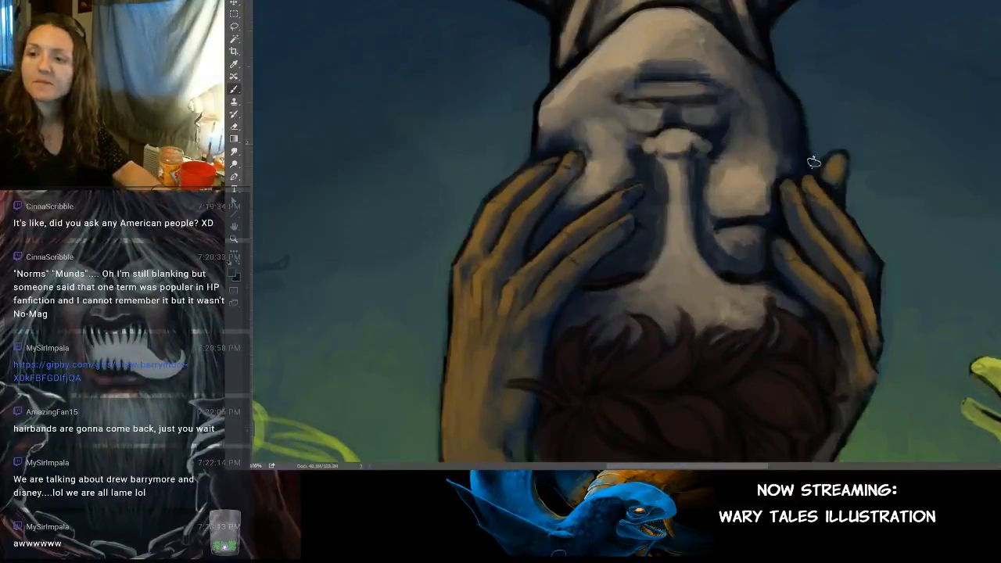
pyautogui.moveTo(816, 156)
pyautogui.mouseDown()
pyautogui.moveTo(805, 133)
pyautogui.moveTo(801, 181)
pyautogui.mouseUp()
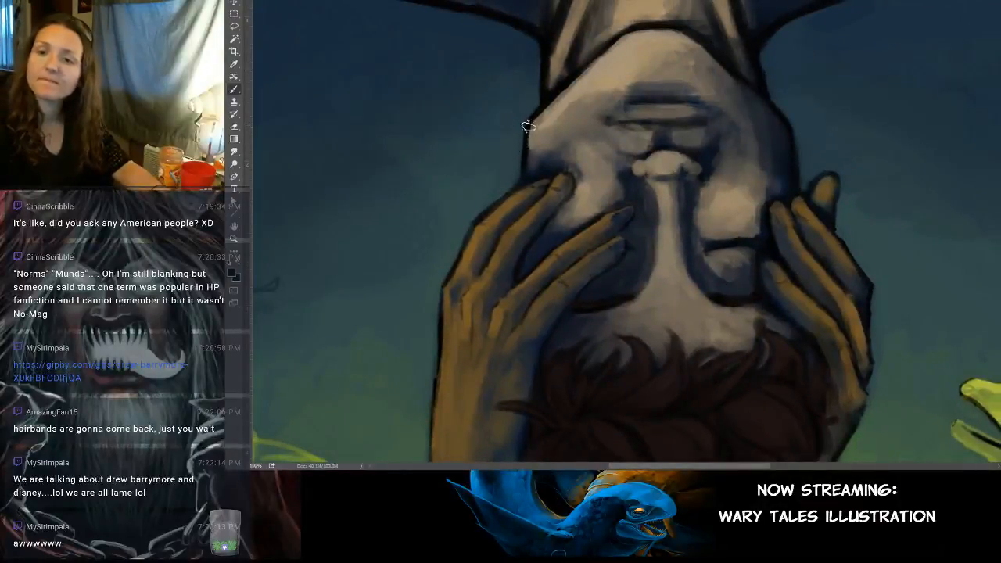
pyautogui.moveTo(735, 90)
pyautogui.mouseDown()
pyautogui.moveTo(722, 163)
pyautogui.moveTo(680, 167)
pyautogui.mouseUp()
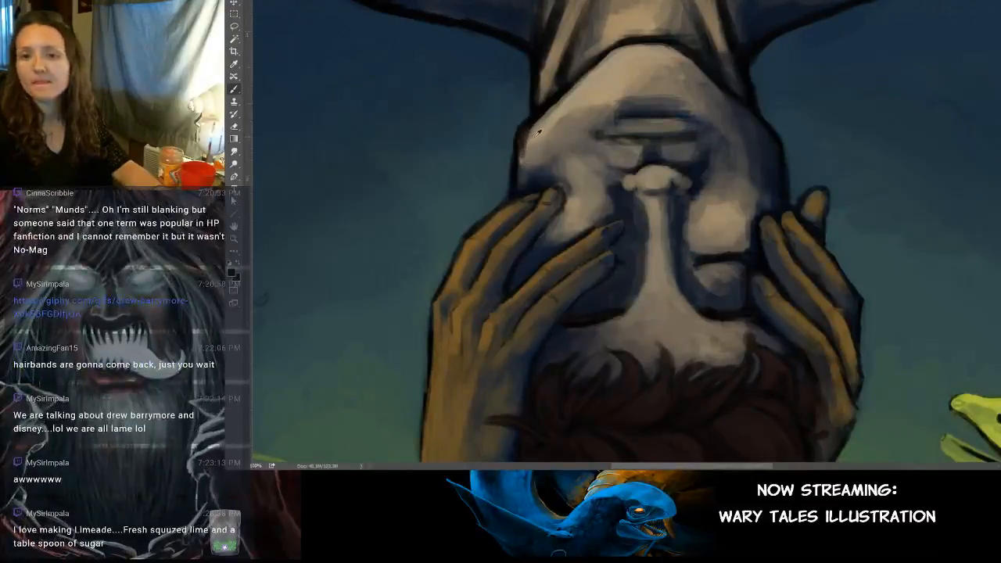
pyautogui.moveTo(528, 139)
pyautogui.mouseDown()
pyautogui.moveTo(552, 111)
pyautogui.moveTo(527, 156)
pyautogui.mouseUp()
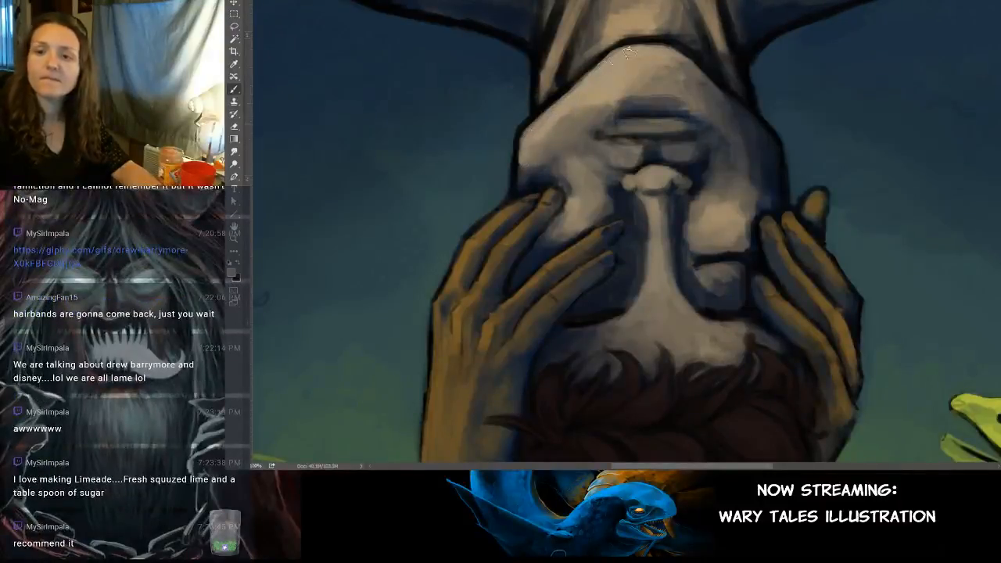
# Step: Lasso the head of the eel beside the upside-down figure, transform it slightly flatter and warp its snout and jaws, ending deselected
pyautogui.moveTo(712, 69); pyautogui.dragTo(668, 76)
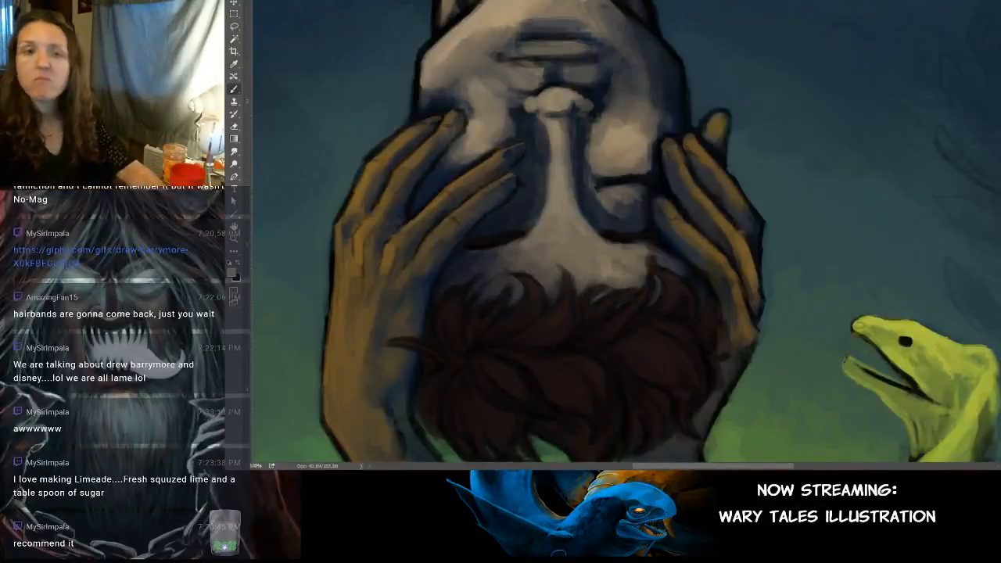
pyautogui.moveTo(600, 362); pyautogui.dragTo(613, 181)
pyautogui.moveTo(500, 235); pyautogui.dragTo(446, 201)
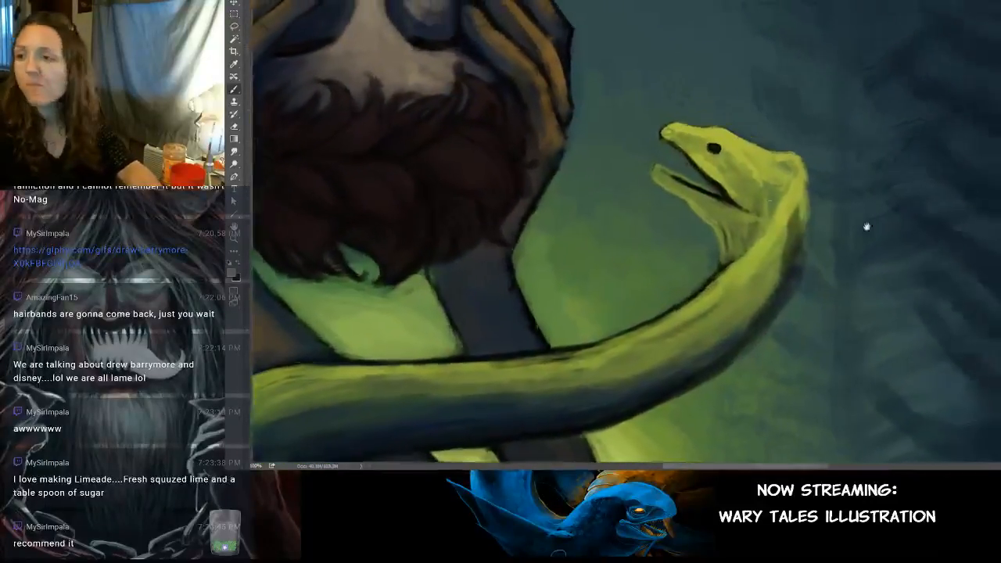
pyautogui.moveTo(866, 227); pyautogui.dragTo(851, 231)
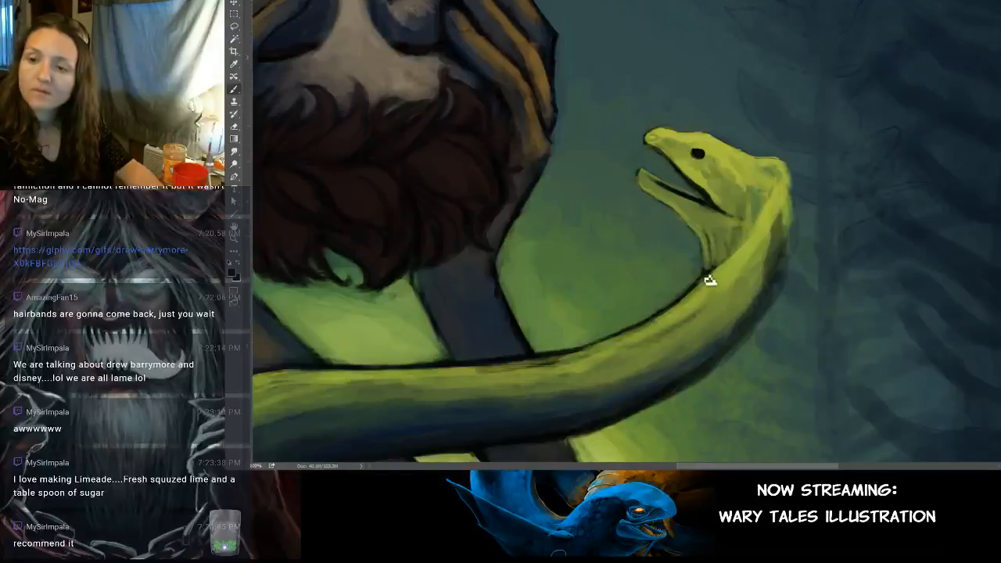
pyautogui.moveTo(730, 258); pyautogui.dragTo(694, 261)
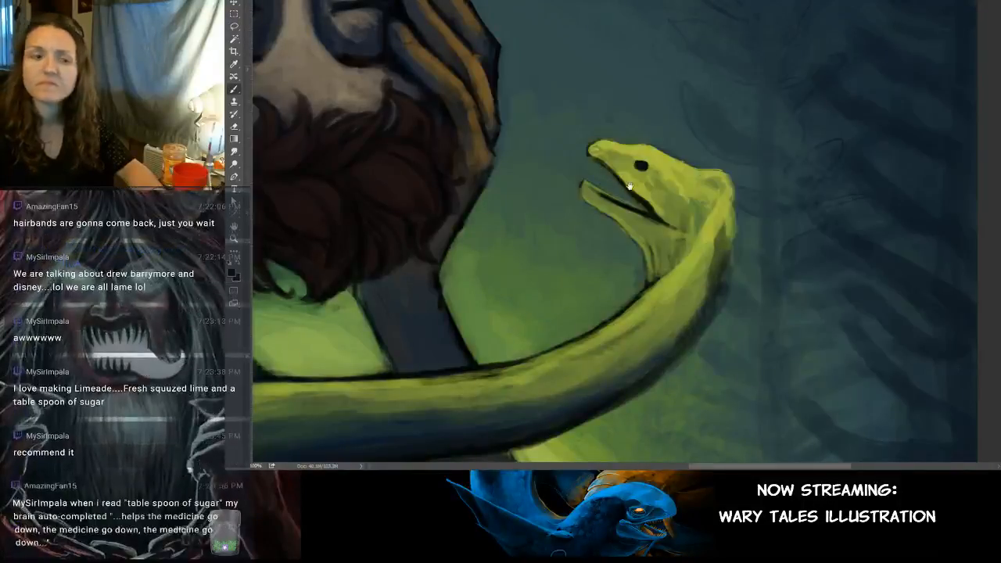
pyautogui.moveTo(560, 156); pyautogui.dragTo(564, 188)
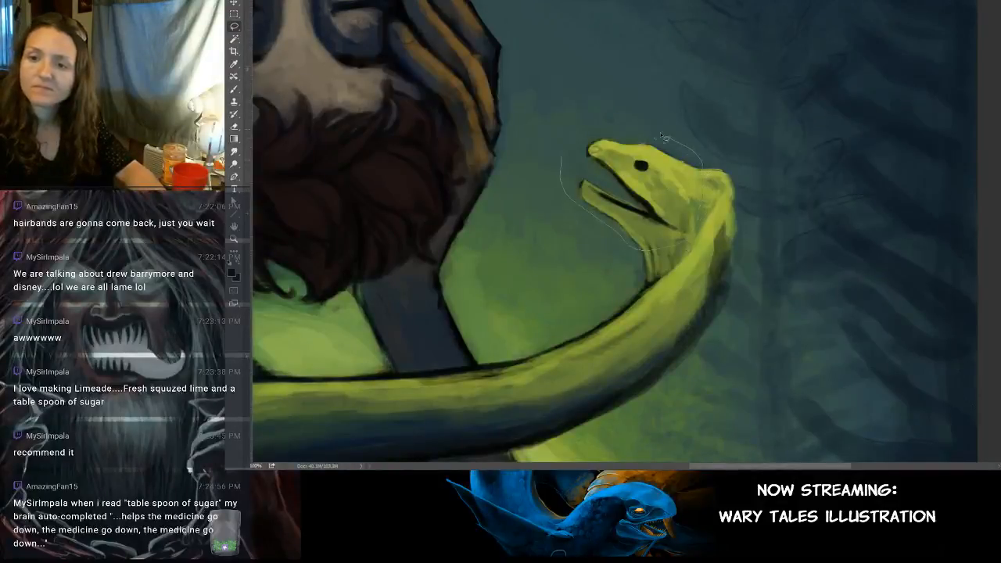
pyautogui.moveTo(569, 149); pyautogui.dragTo(539, 110)
pyautogui.hotkey('ctrl', 't')
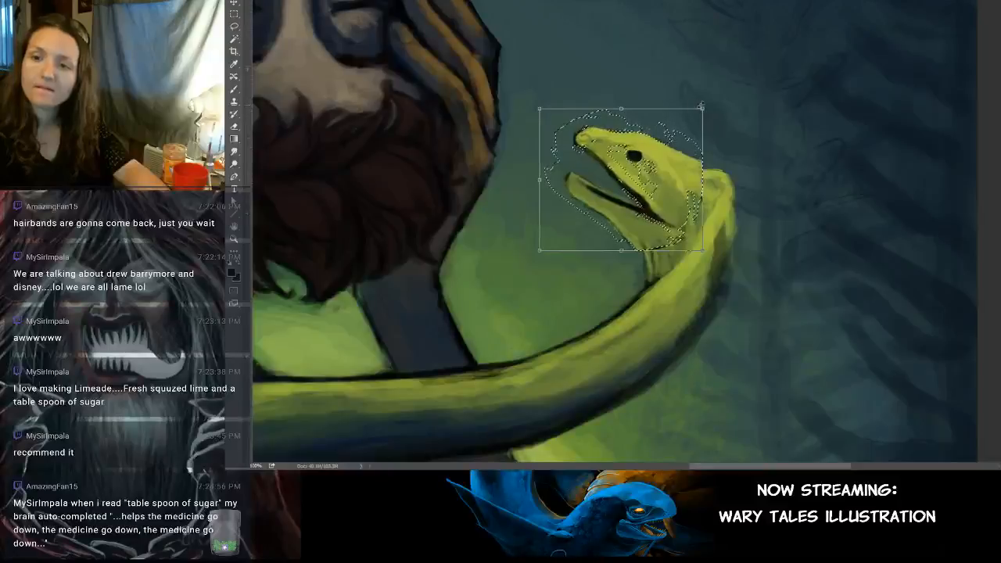
pyautogui.moveTo(703, 113); pyautogui.dragTo(697, 110)
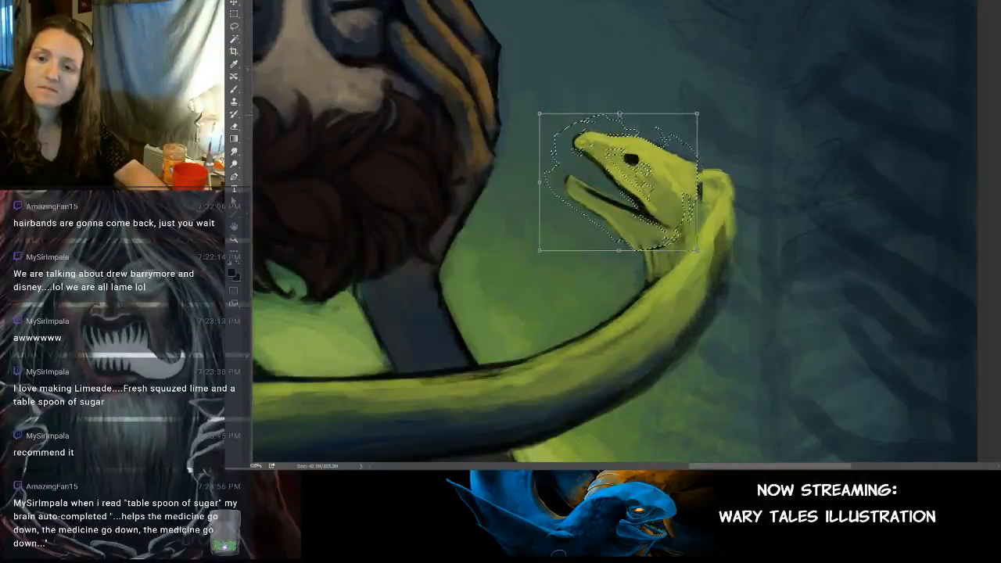
pyautogui.moveTo(618, 110); pyautogui.dragTo(617, 118)
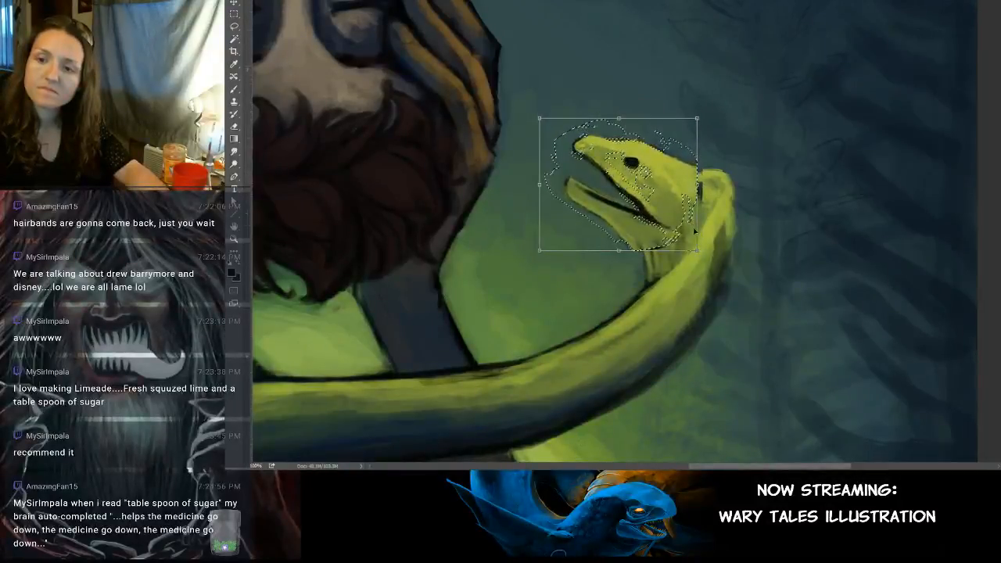
pyautogui.moveTo(696, 253); pyautogui.dragTo(706, 251)
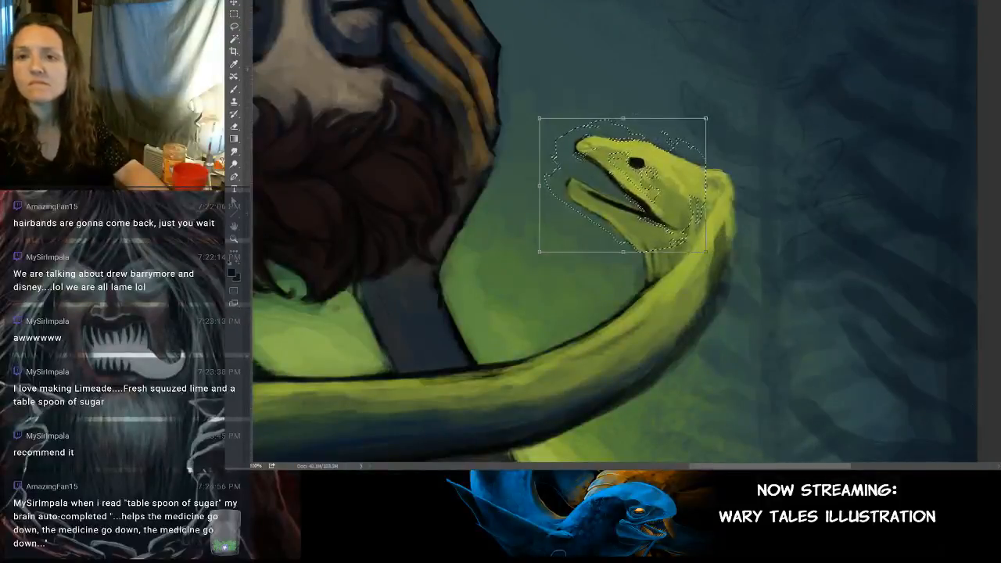
pyautogui.moveTo(583, 186); pyautogui.dragTo(578, 190)
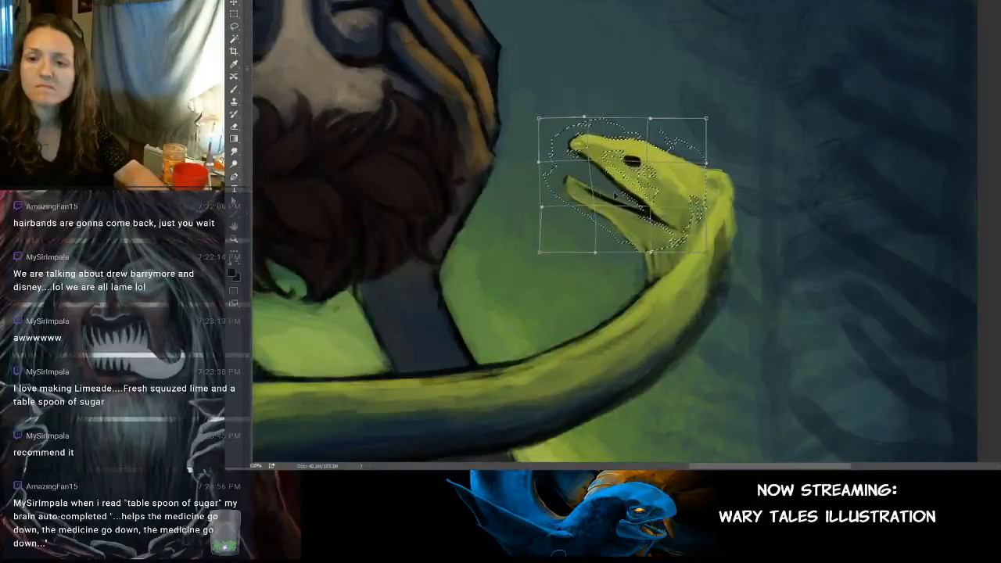
pyautogui.press('Return')
pyautogui.hotkey('ctrl', 'd')
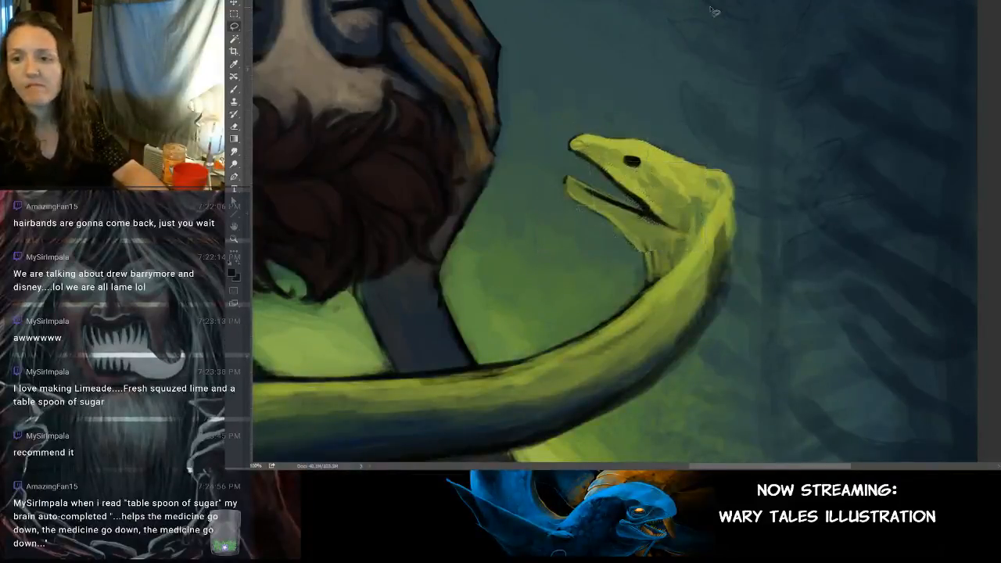
# Step: Darken the outline along the top of the eel's head and outer neck, and sample its green skin near the eye
pyautogui.hotkey('ctrl', '-')
pyautogui.hotkey('ctrl', '-')
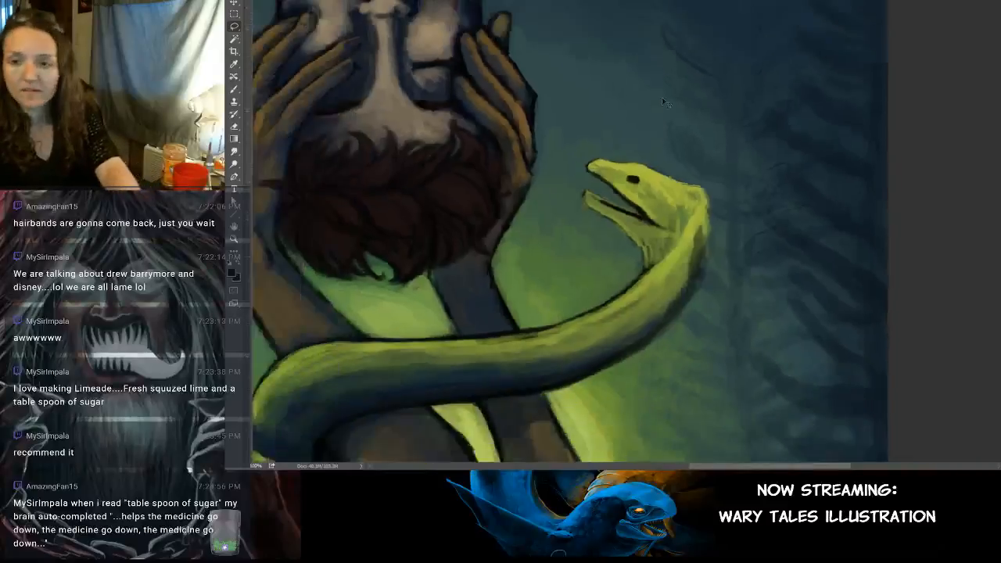
pyautogui.hotkey('ctrl', '-')
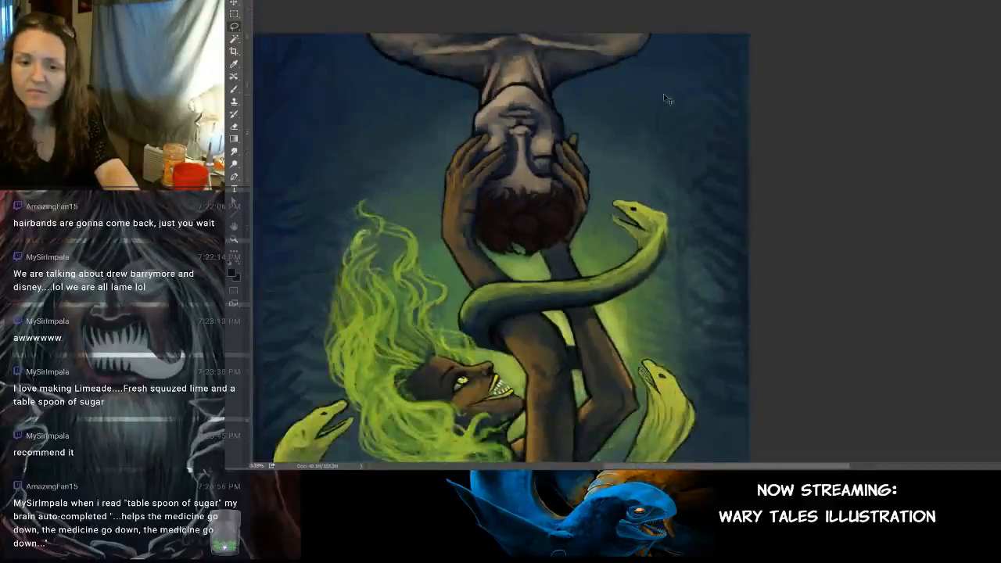
pyautogui.hotkey('ctrl', '+')
pyautogui.hotkey('ctrl', '+')
pyautogui.hotkey('ctrl', '+')
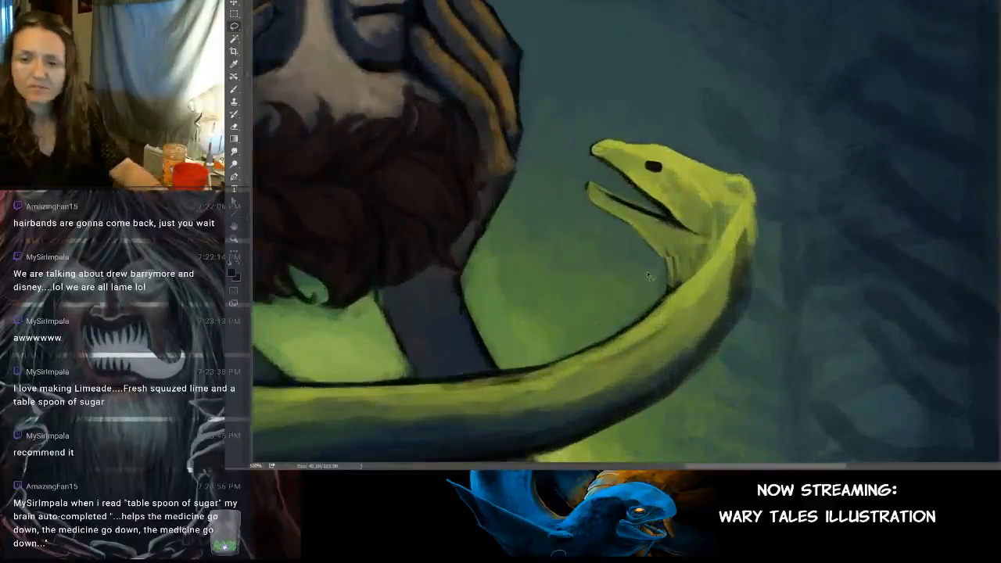
pyautogui.press('b')
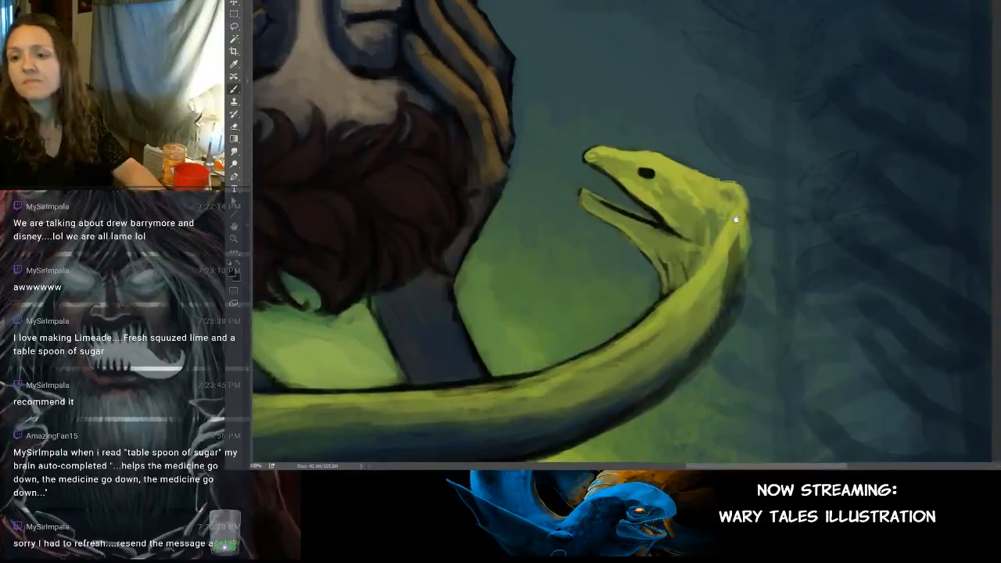
pyautogui.moveTo(694, 166)
pyautogui.mouseDown()
pyautogui.moveTo(658, 153)
pyautogui.moveTo(725, 182)
pyautogui.moveTo(657, 154)
pyautogui.moveTo(739, 188)
pyautogui.moveTo(746, 202)
pyautogui.moveTo(742, 280)
pyautogui.moveTo(750, 220)
pyautogui.moveTo(743, 278)
pyautogui.moveTo(747, 264)
pyautogui.moveTo(732, 324)
pyautogui.mouseUp()
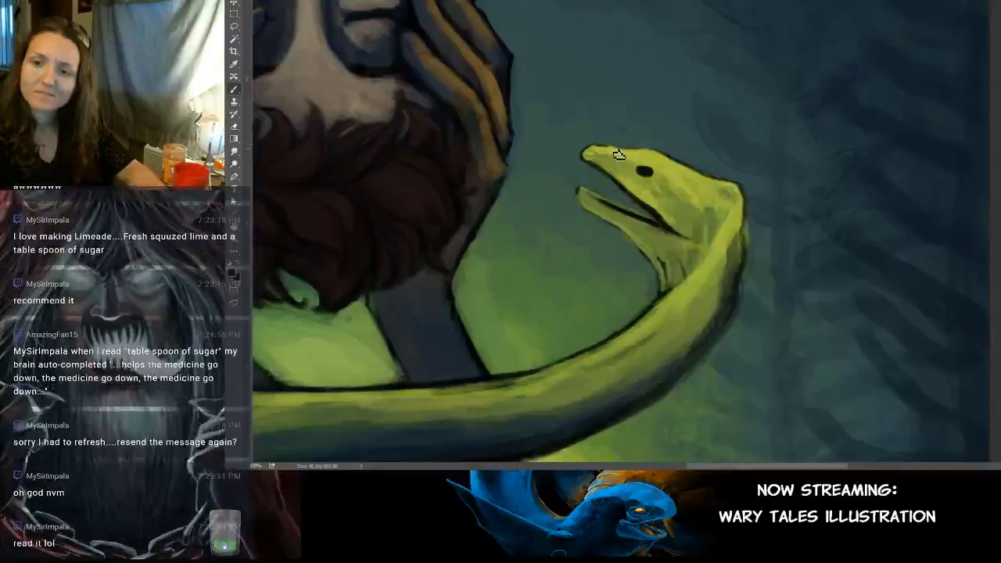
pyautogui.moveTo(639, 155)
pyautogui.mouseDown()
pyautogui.moveTo(655, 154)
pyautogui.moveTo(597, 150)
pyautogui.moveTo(659, 156)
pyautogui.mouseUp()
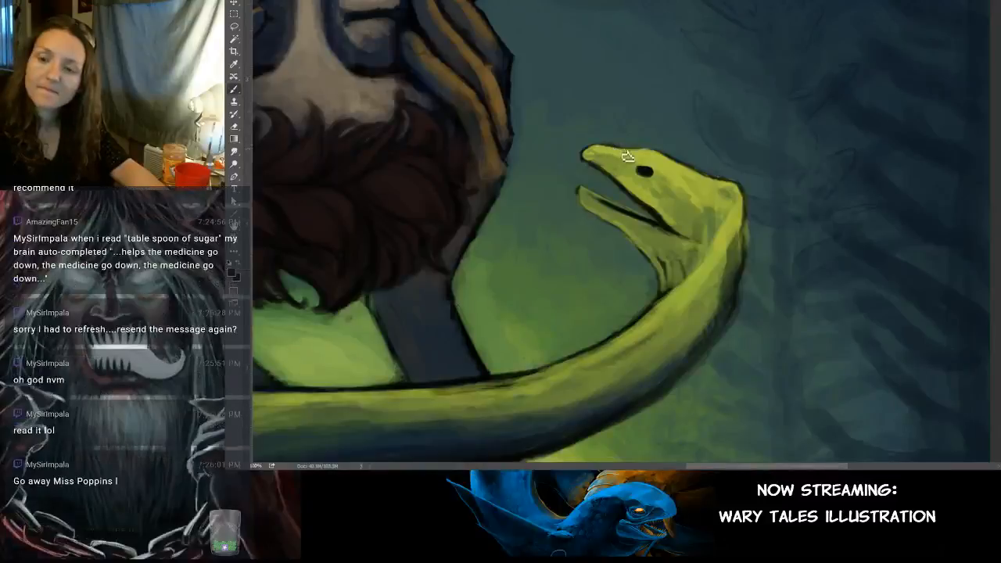
pyautogui.keyDown('alt'); pyautogui.click(647, 164); pyautogui.keyUp('alt')
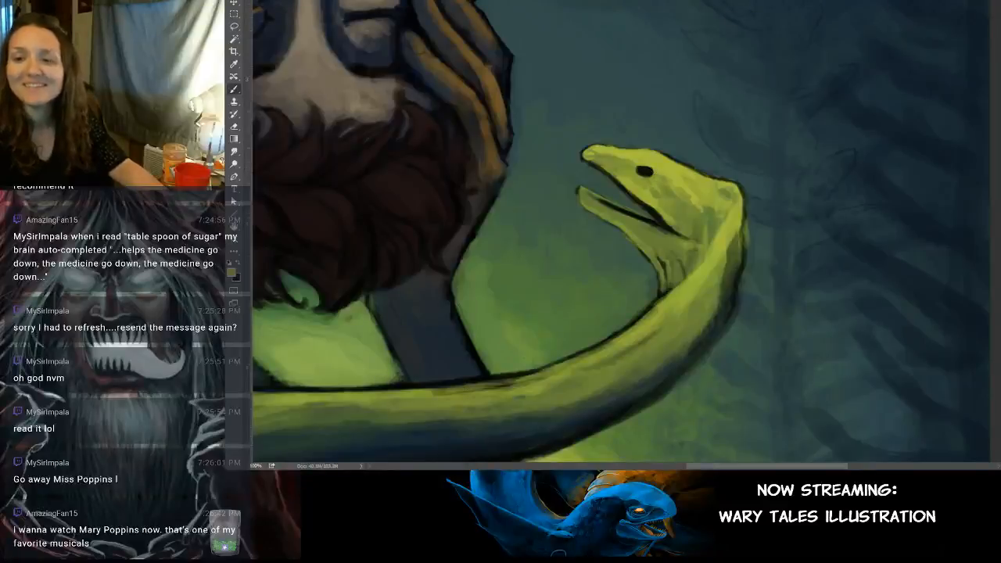
# Step: Choose a different brush preset and dot rows of tiny whitish teeth along the eel's upper and lower jaws
pyautogui.rightClick(304, 6)
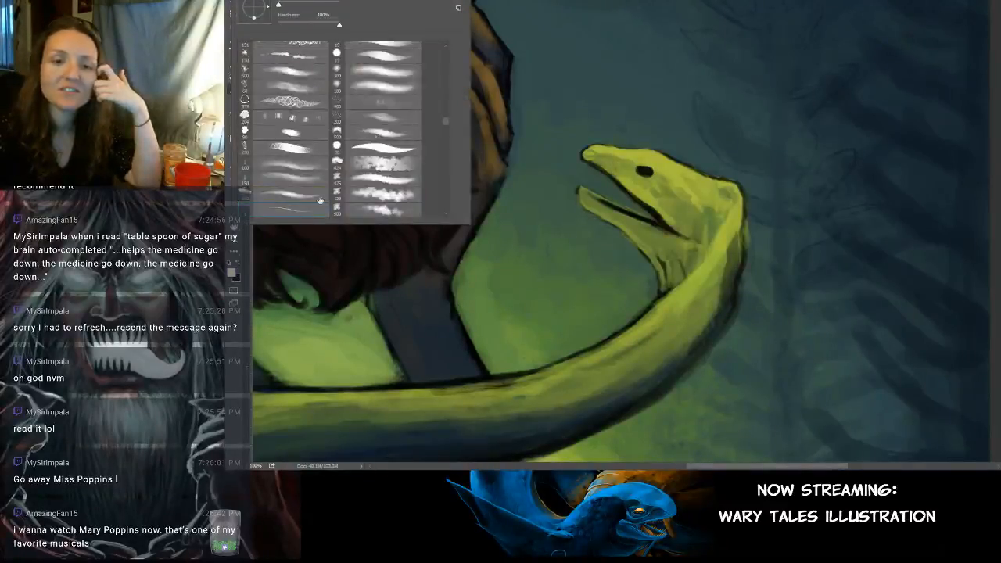
pyautogui.doubleClick(319, 202)
pyautogui.hotkey('ctrl', '+')
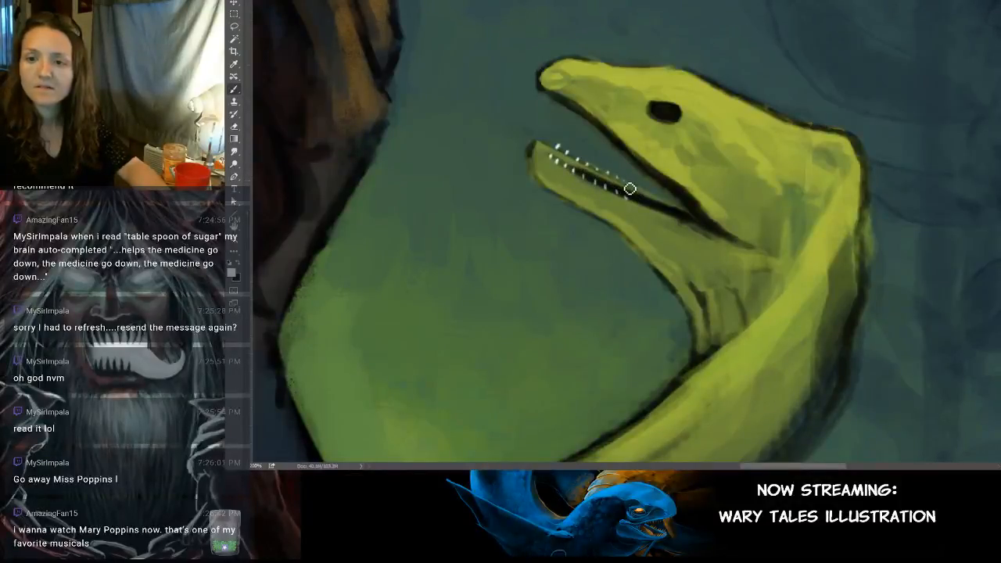
pyautogui.click(581, 115)
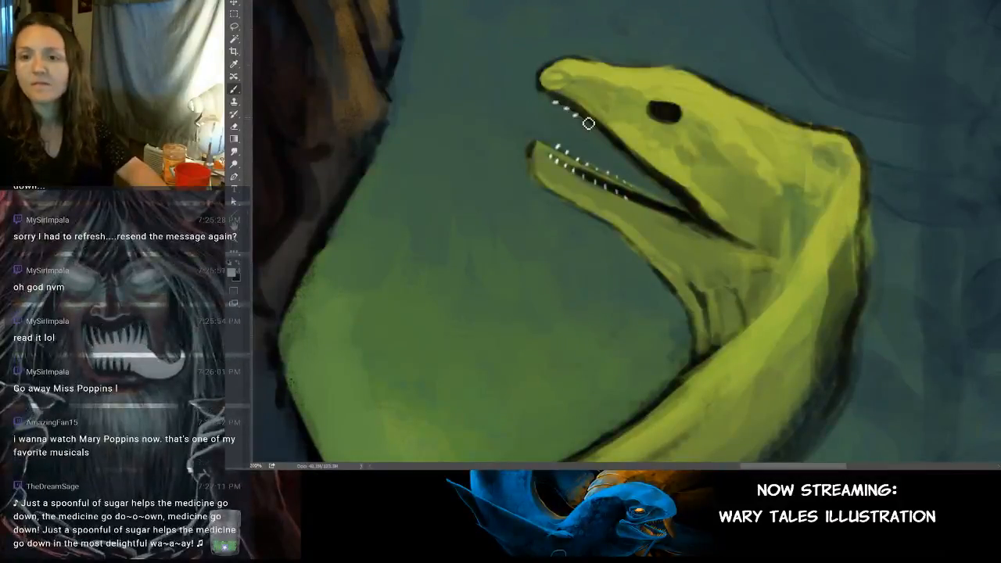
pyautogui.click(588, 122)
pyautogui.click(596, 128)
pyautogui.click(604, 134)
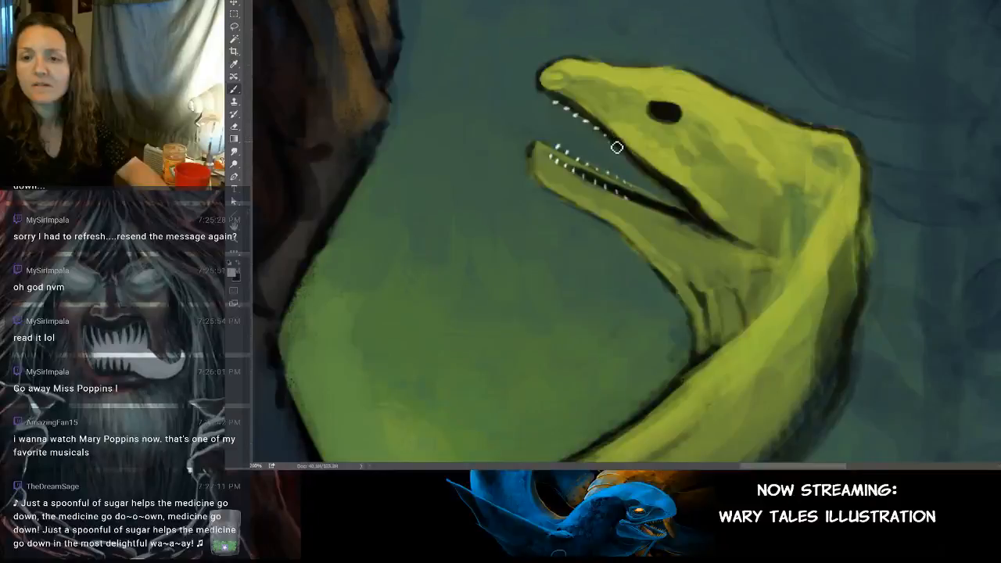
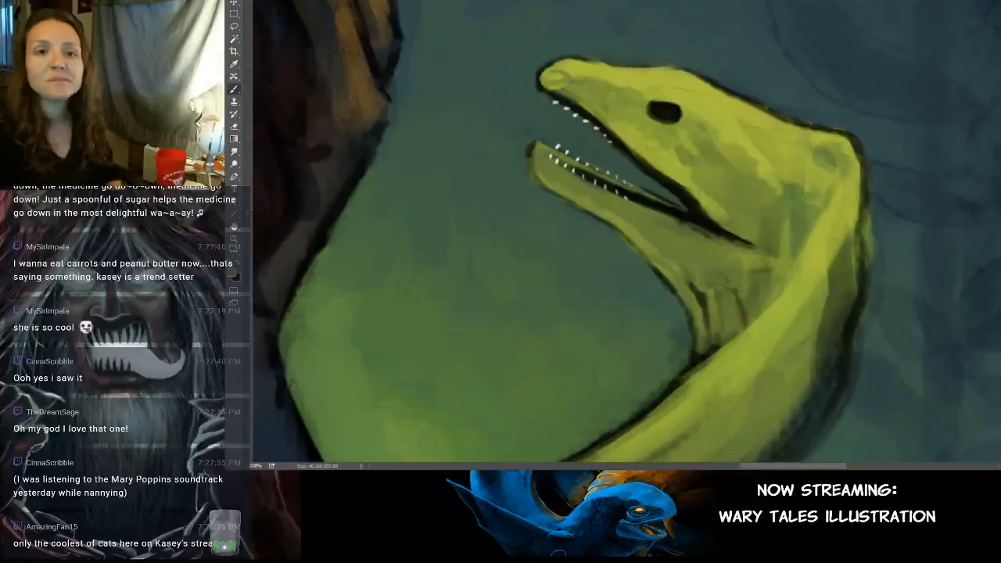
# Step: Switch brushes and sharpen the dark contour of the forearm nearest the eel against the green background with a sampled dark tone
pyautogui.click(244, 0)
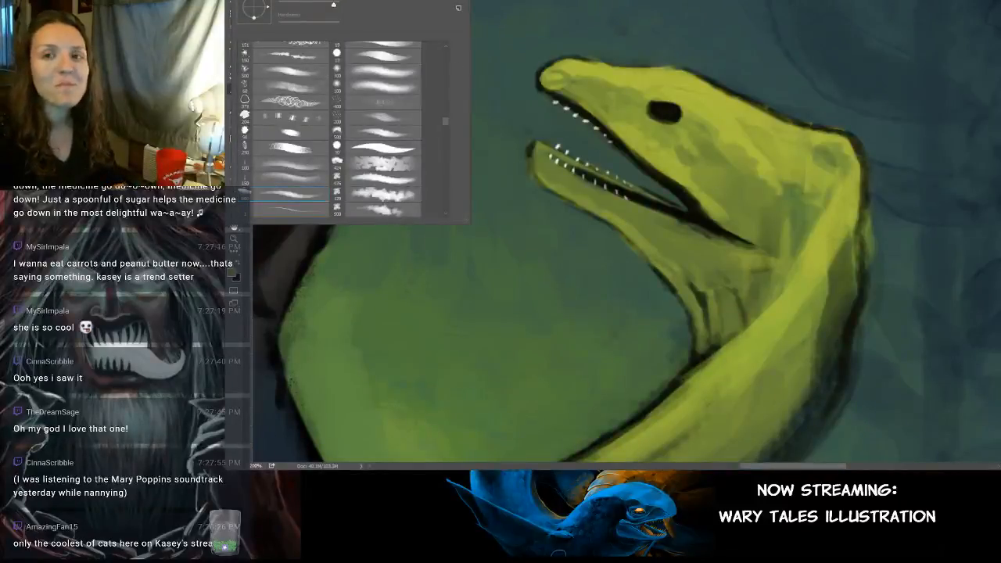
pyautogui.press('Return')
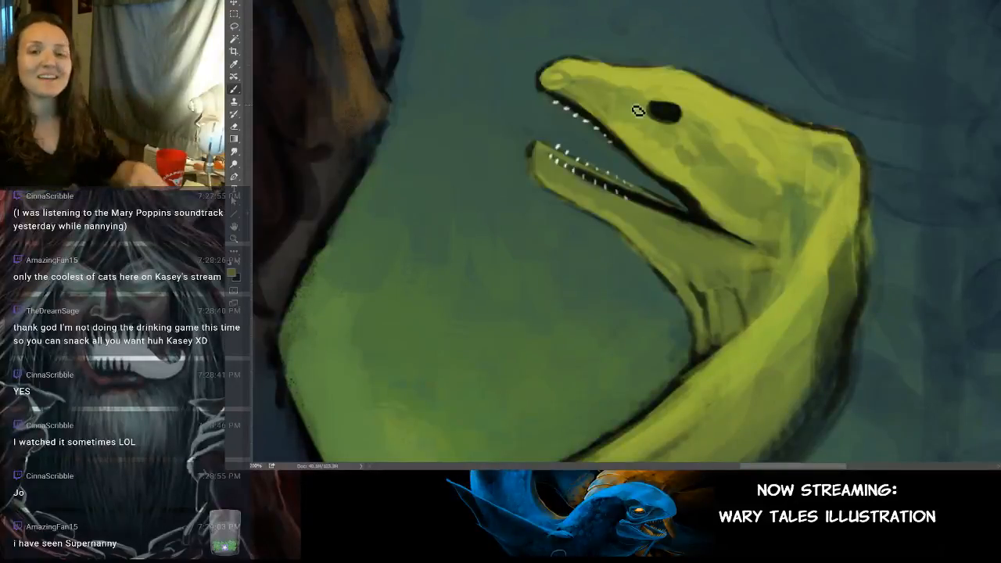
pyautogui.moveTo(505, 291); pyautogui.dragTo(521, 277)
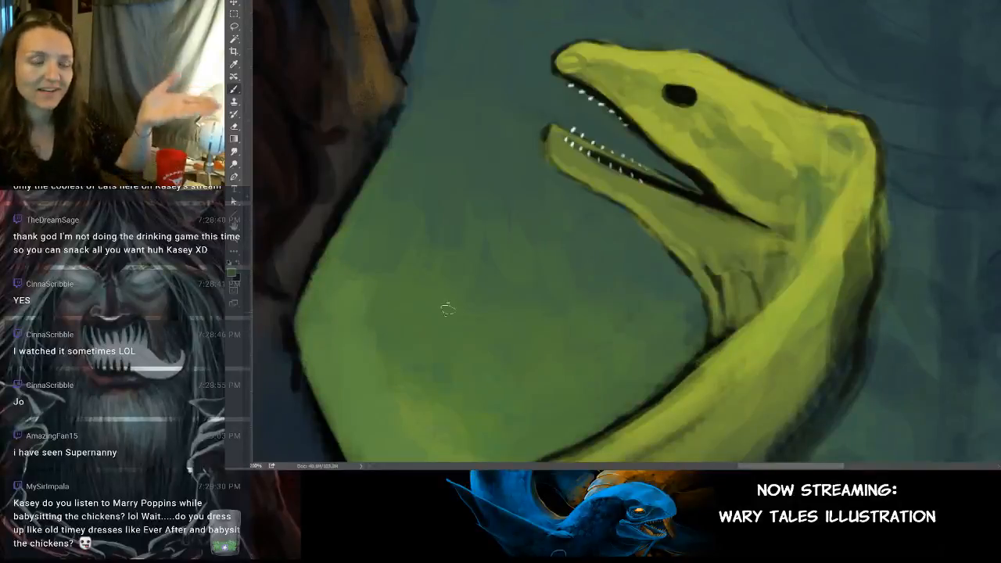
pyautogui.moveTo(338, 312)
pyautogui.mouseDown()
pyautogui.moveTo(383, 310)
pyautogui.moveTo(376, 320)
pyautogui.moveTo(375, 259)
pyautogui.moveTo(413, 223)
pyautogui.mouseUp()
pyautogui.keyDown('alt'); pyautogui.click(329, 237); pyautogui.keyUp('alt')
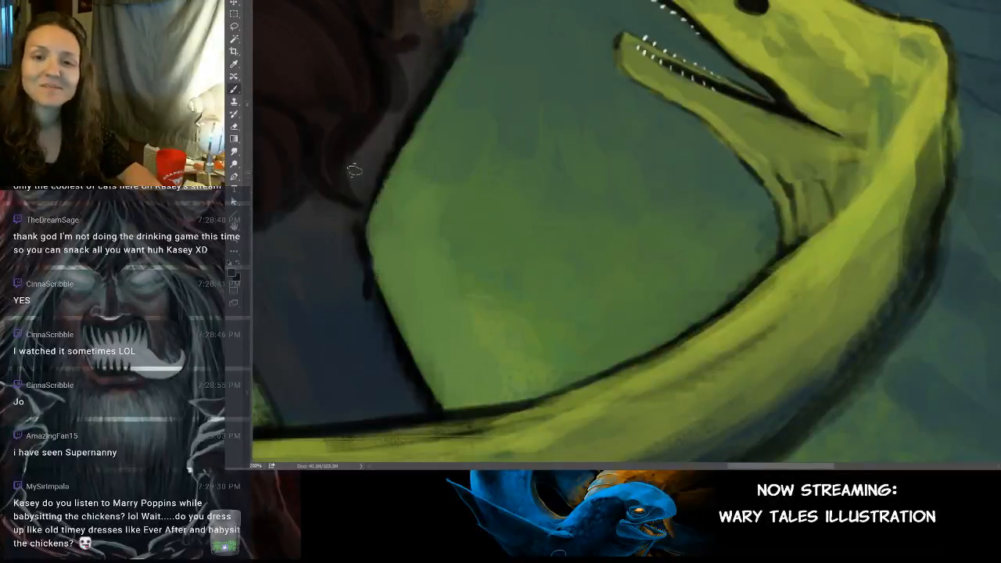
pyautogui.scroll(3, 396, 176)
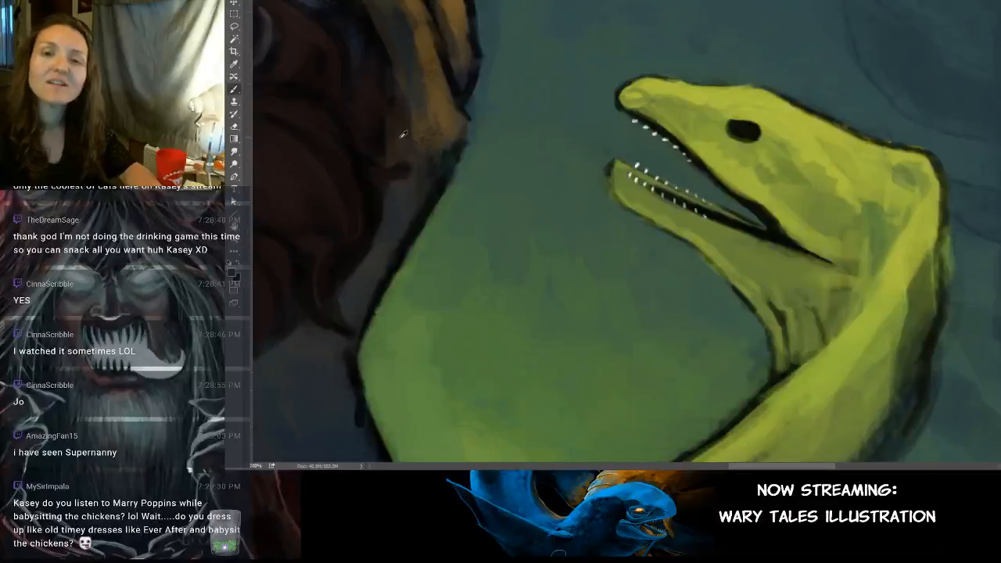
# Step: Deepen the dark gaps between the fingers and the outer contour of the hand nearest the eel, up to the closed eye
pyautogui.scroll(3, 403, 134)
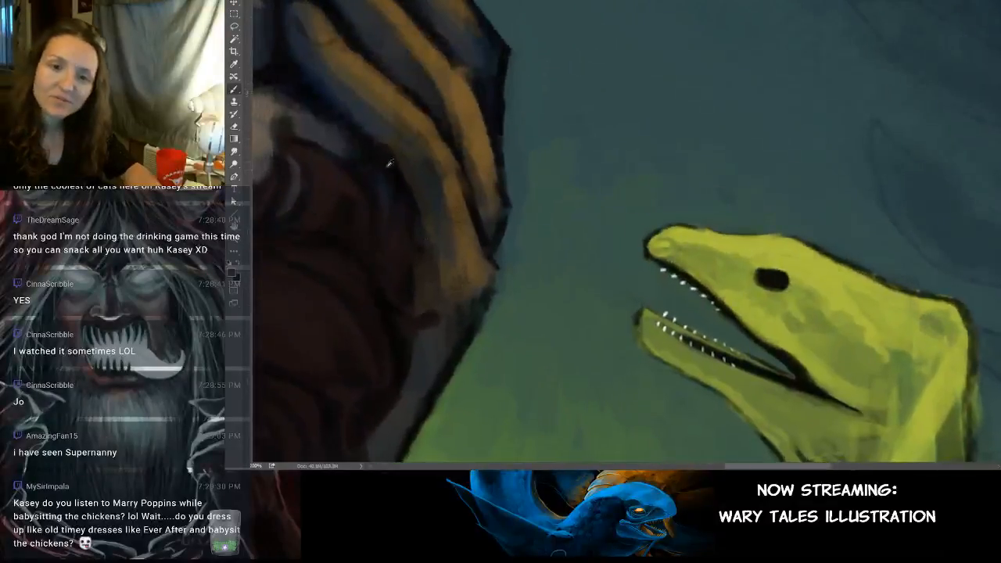
pyautogui.press('p')
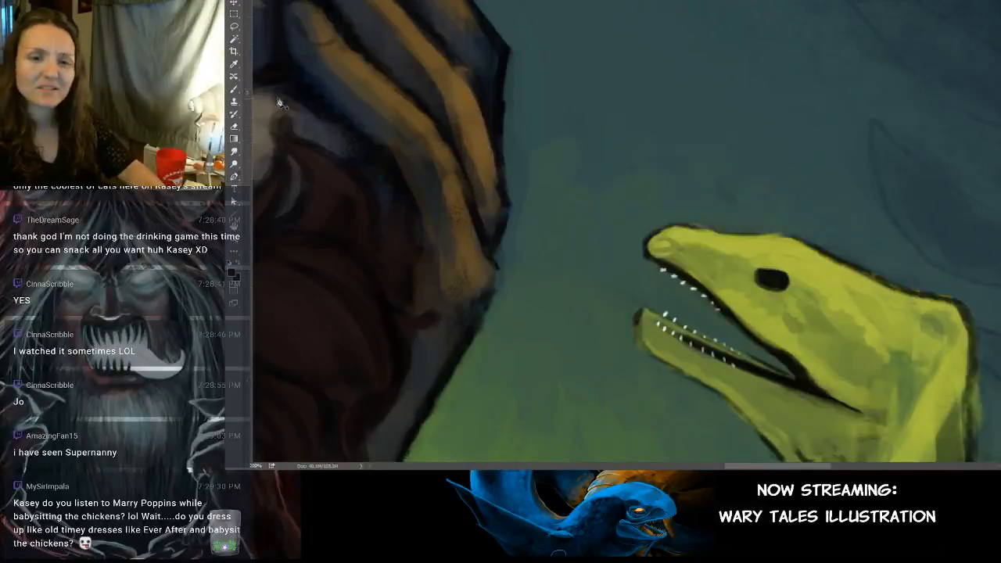
pyautogui.press('b')
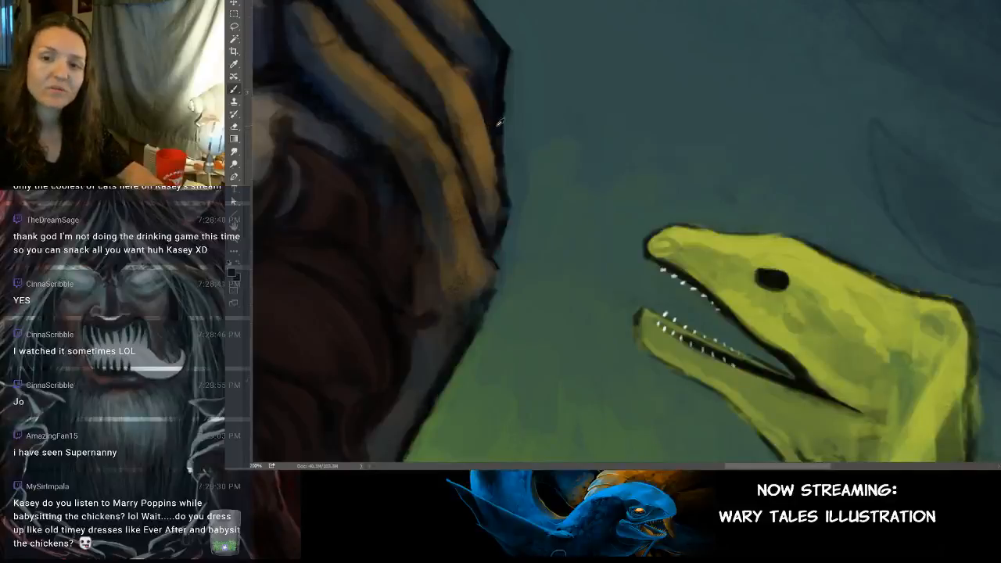
pyautogui.moveTo(391, 133); pyautogui.dragTo(435, 175)
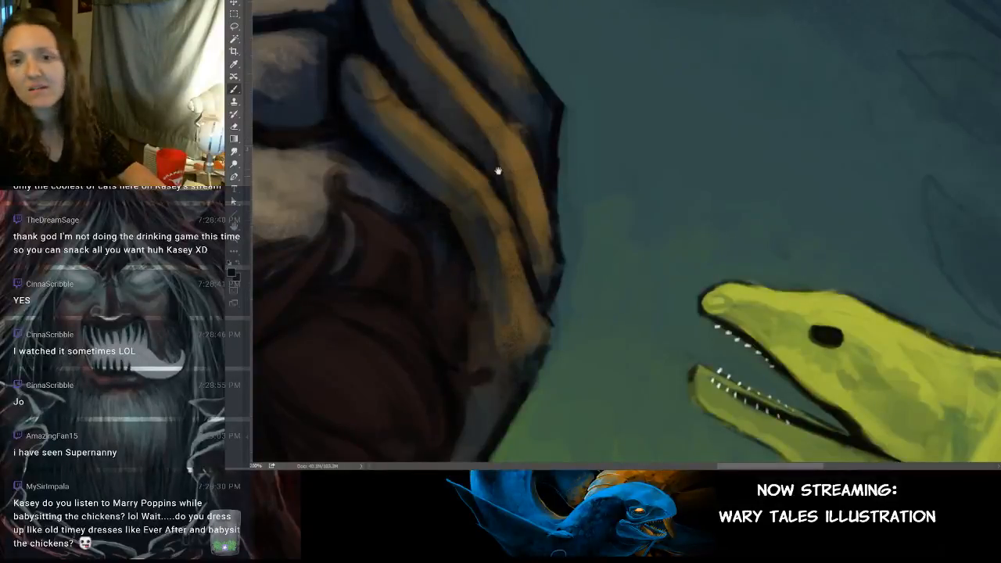
pyautogui.moveTo(499, 170); pyautogui.dragTo(543, 257)
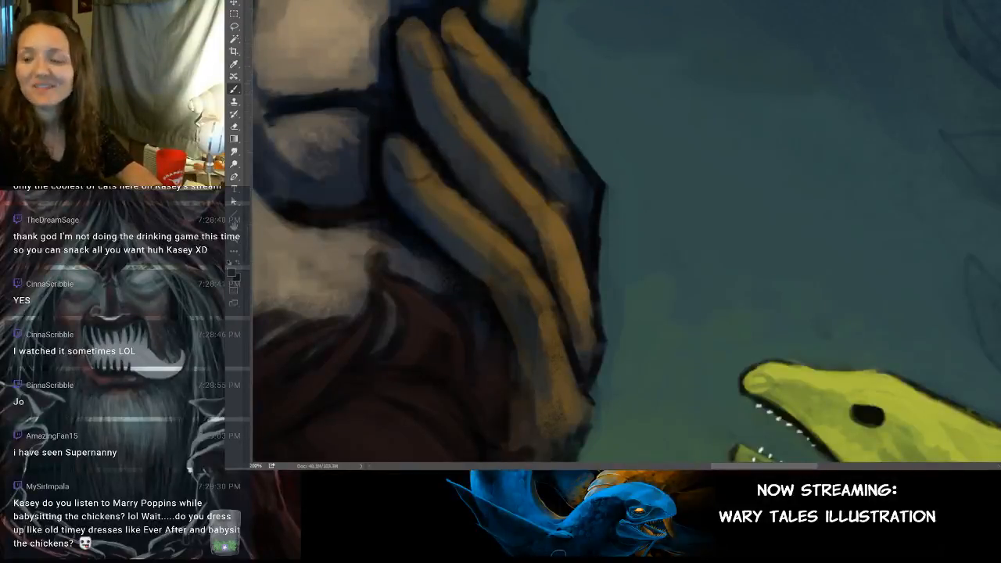
pyautogui.moveTo(503, 160); pyautogui.dragTo(495, 164)
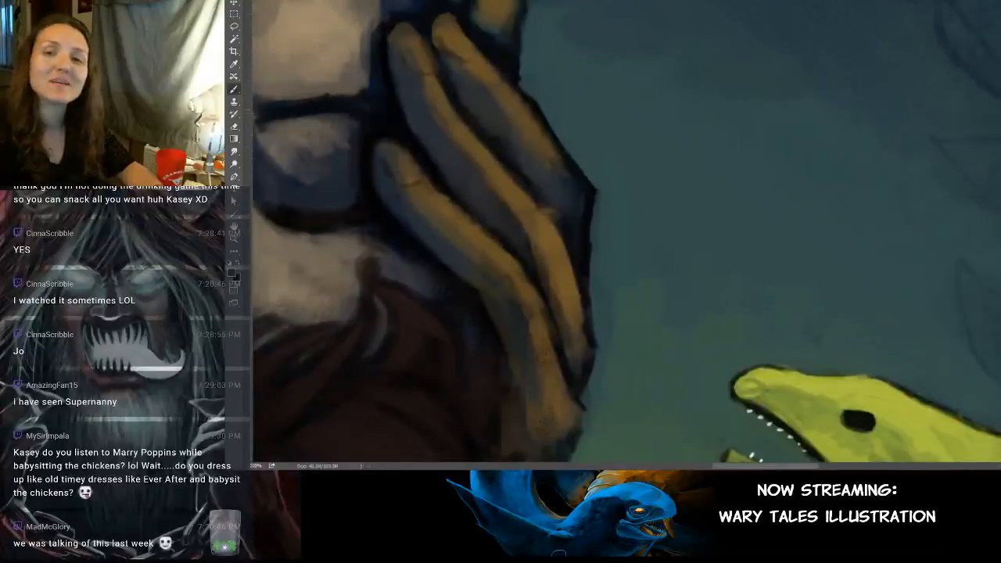
pyautogui.moveTo(455, 165); pyautogui.dragTo(537, 228)
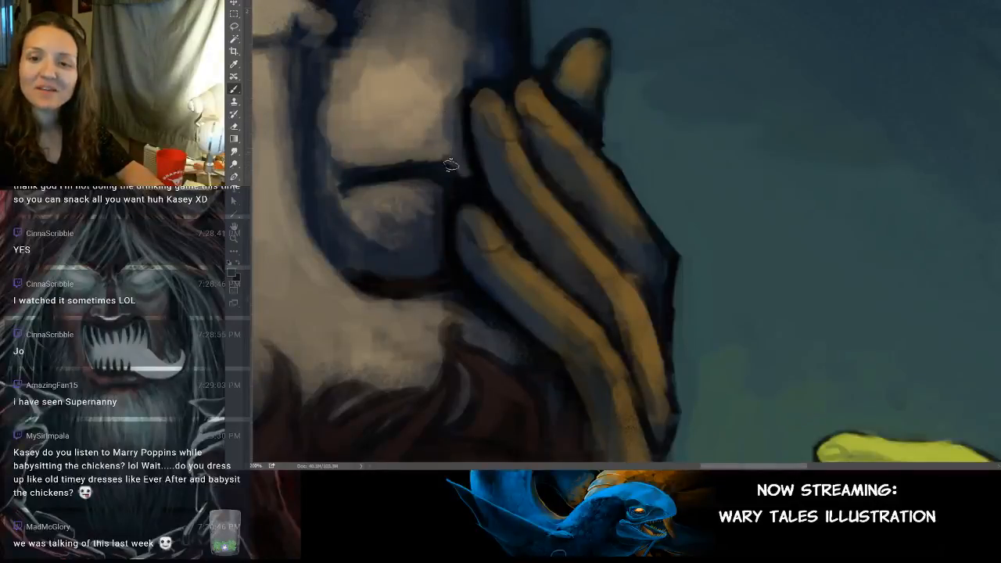
# Step: Extend the dark eyelid line of the upside-down figure's closed eye towards the fingertips nearest the eel
pyautogui.moveTo(496, 117); pyautogui.dragTo(496, 172)
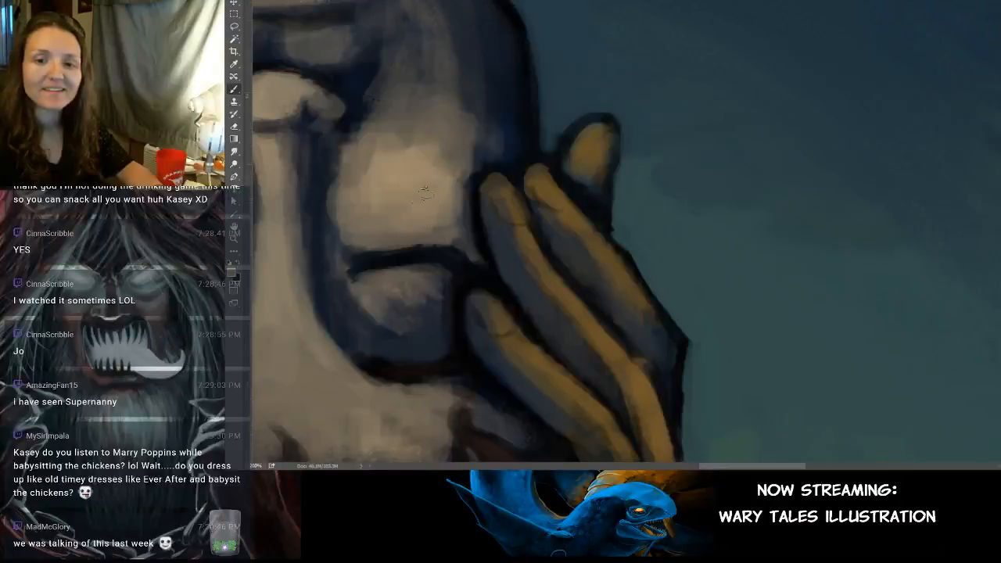
pyautogui.moveTo(458, 203)
pyautogui.mouseDown()
pyautogui.moveTo(494, 214)
pyautogui.moveTo(635, 147)
pyautogui.moveTo(571, 174)
pyautogui.moveTo(505, 138)
pyautogui.mouseUp()
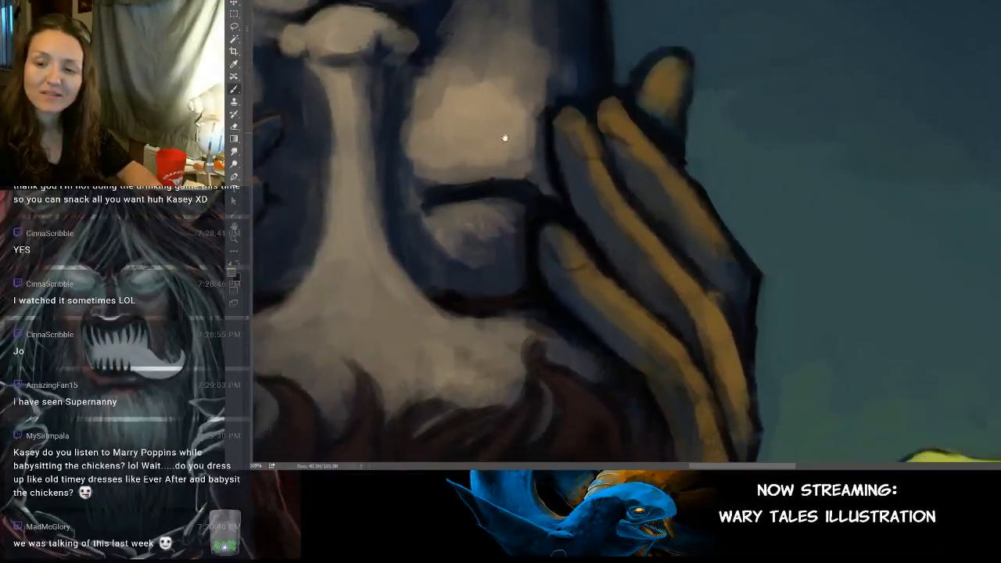
pyautogui.moveTo(554, 211); pyautogui.dragTo(529, 201)
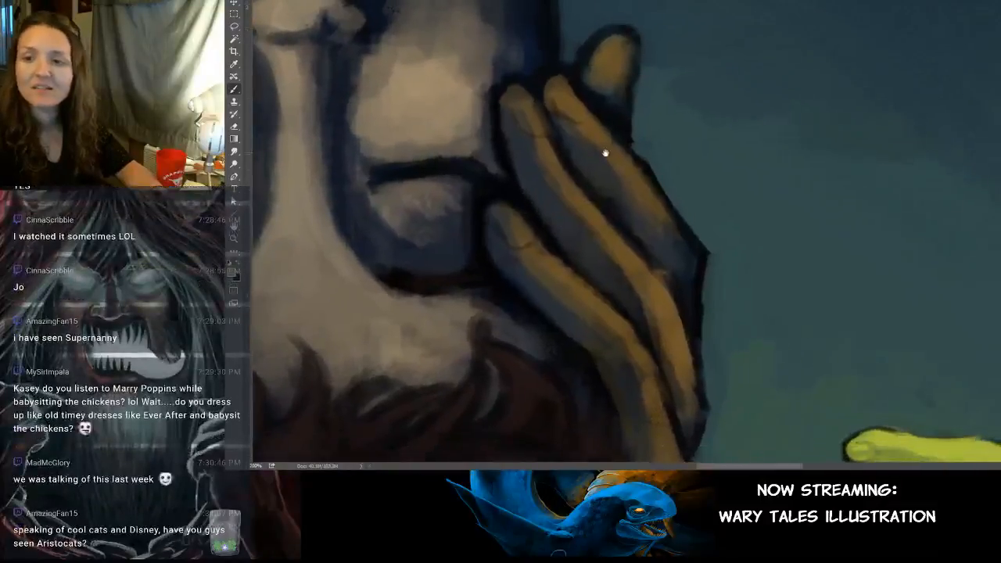
pyautogui.moveTo(606, 151); pyautogui.dragTo(592, 181)
# Step: Review the whole illustration, from the upside-down figure to the green-haired woman and the surrounding eels
pyautogui.scroll(-2, 592, 180)
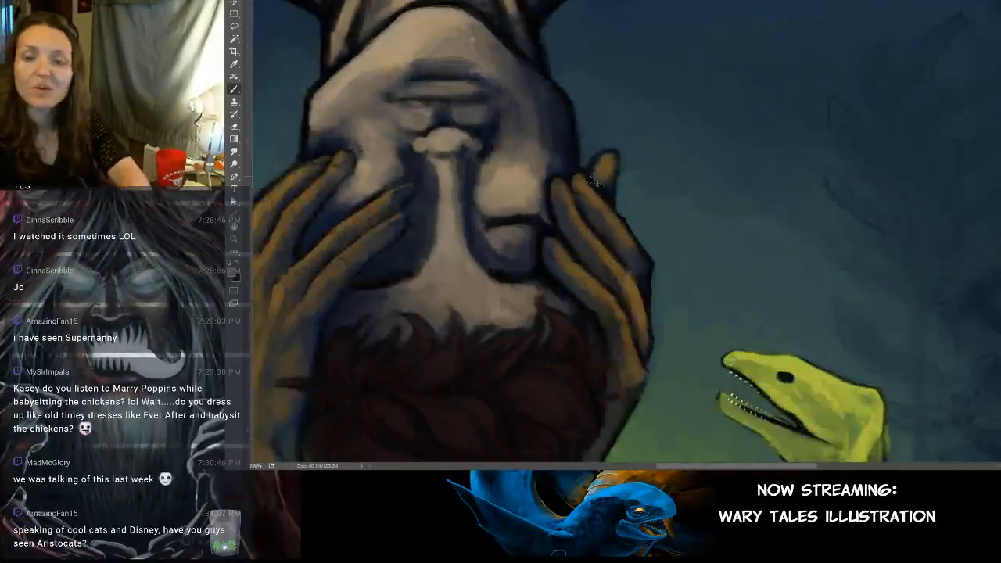
pyautogui.scroll(-3, 529, 202)
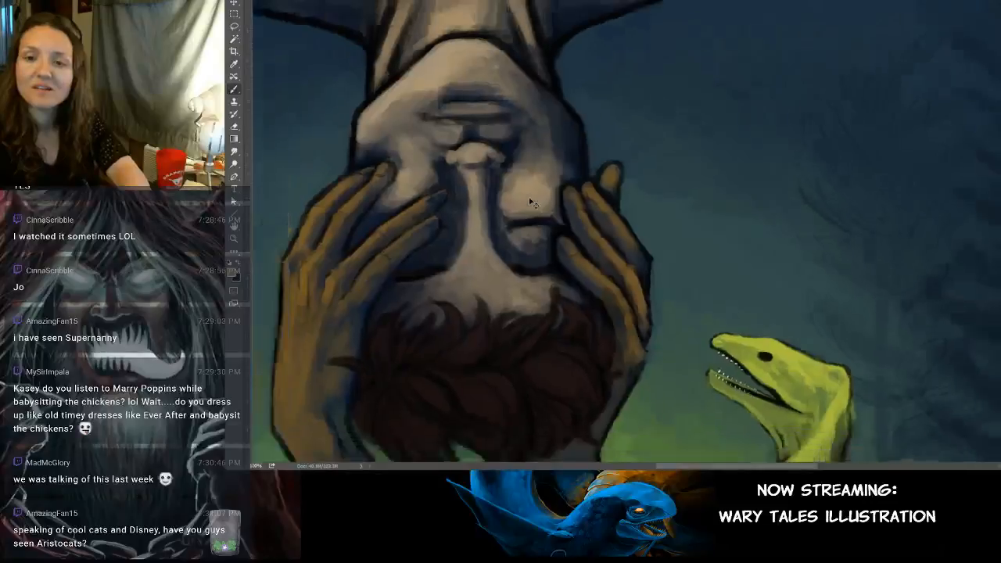
pyautogui.scroll(-2, 527, 205)
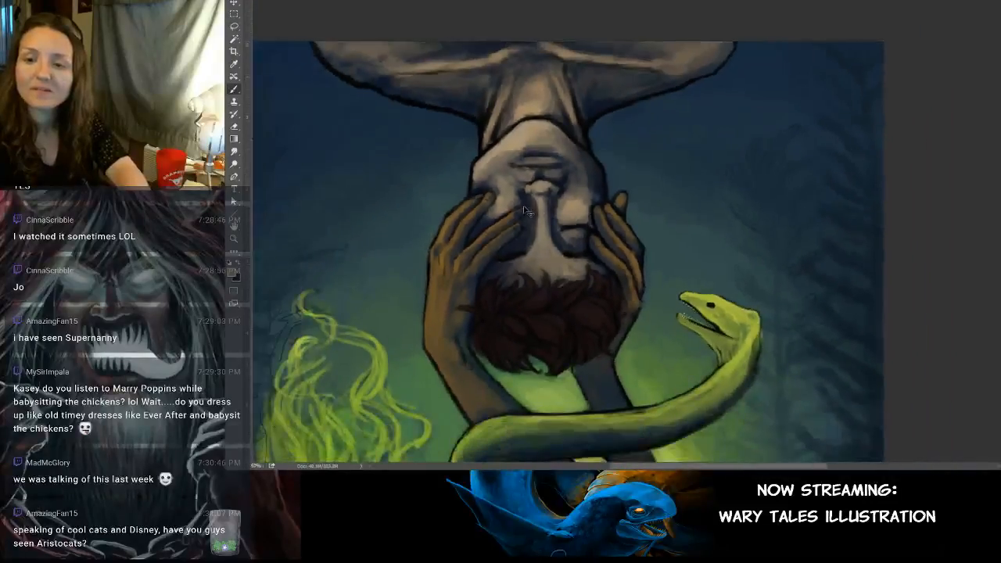
pyautogui.scroll(-2, 527, 208)
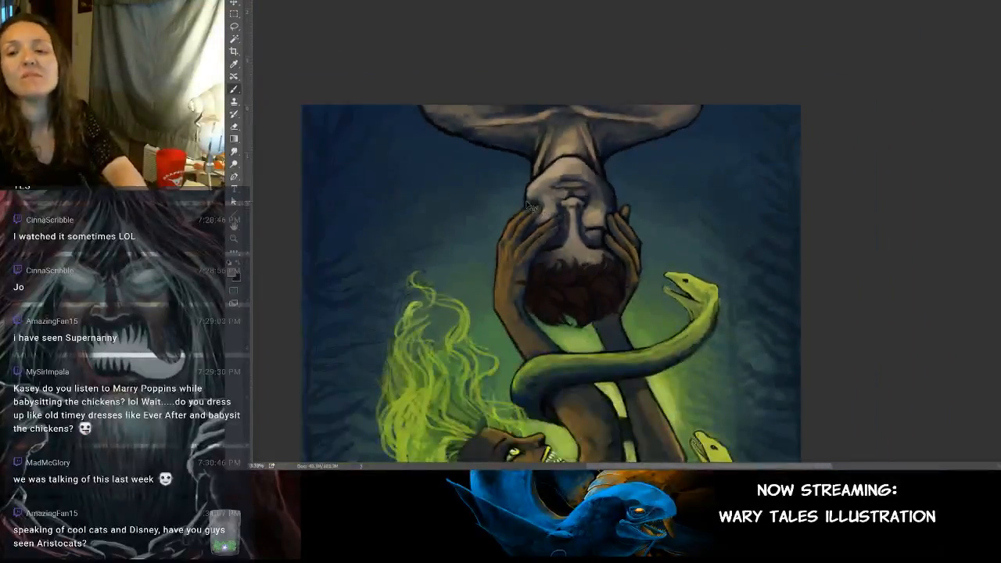
pyautogui.moveTo(593, 335); pyautogui.dragTo(618, 215)
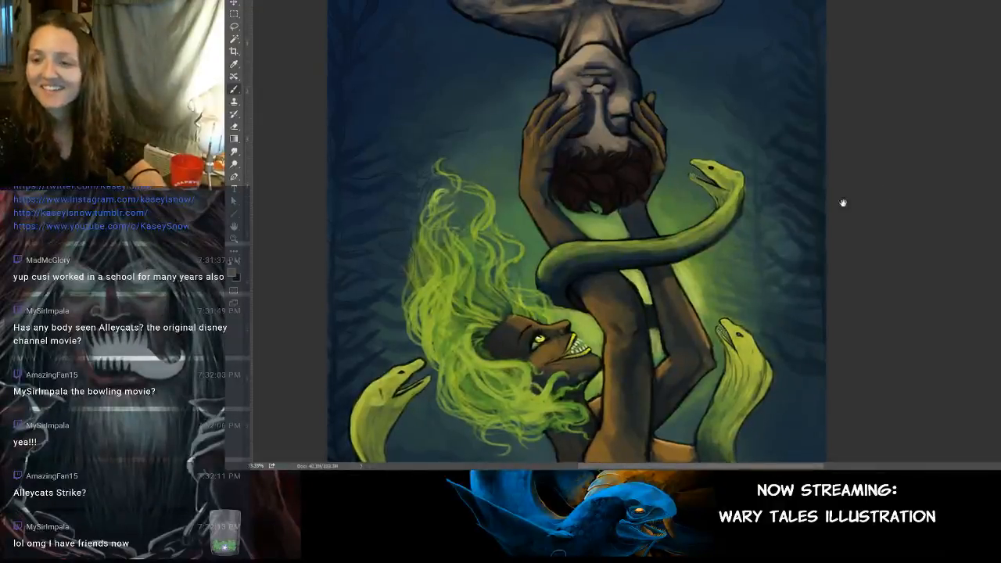
pyautogui.moveTo(656, 200); pyautogui.dragTo(680, 51)
pyautogui.moveTo(659, 143)
pyautogui.mouseDown()
pyautogui.moveTo(700, 207)
pyautogui.moveTo(693, 255)
pyautogui.mouseUp()
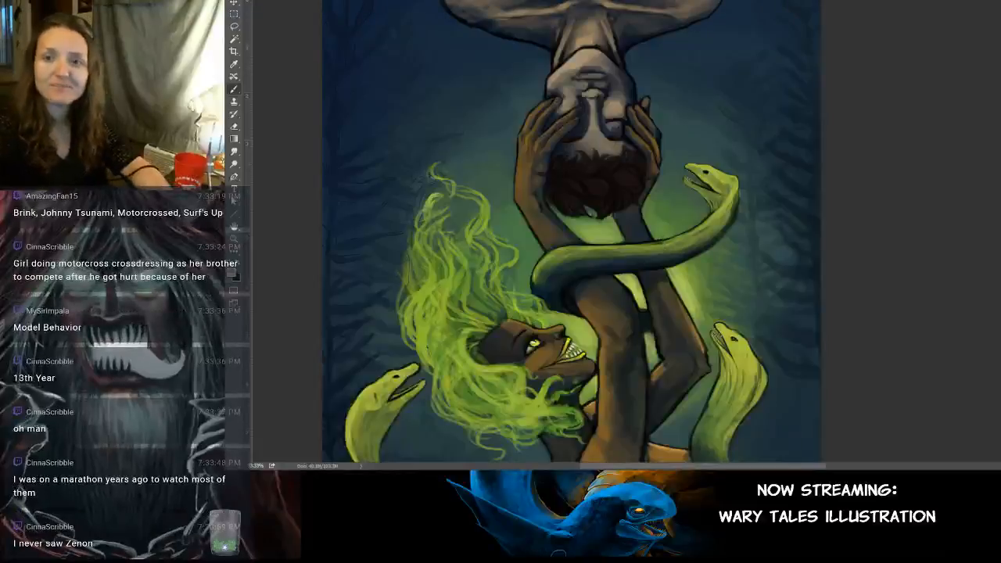
# Step: Sample tones at the green-haired woman's hairline and refine the fine strands where her hair meets the forehead
pyautogui.hotkey('ctrl', '+')
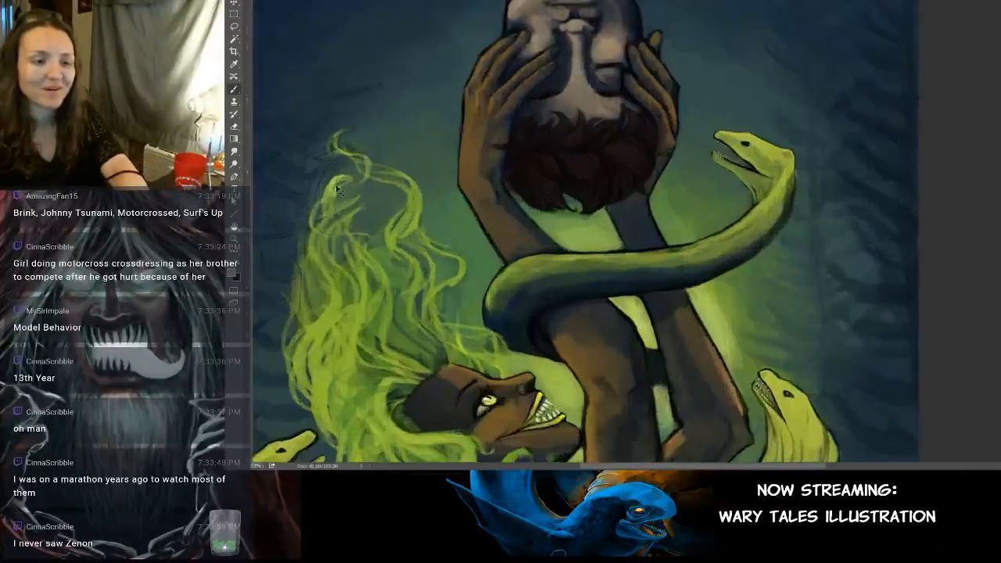
pyautogui.moveTo(380, 303)
pyautogui.mouseDown()
pyautogui.moveTo(514, 204)
pyautogui.moveTo(466, 164)
pyautogui.moveTo(480, 110)
pyautogui.mouseUp()
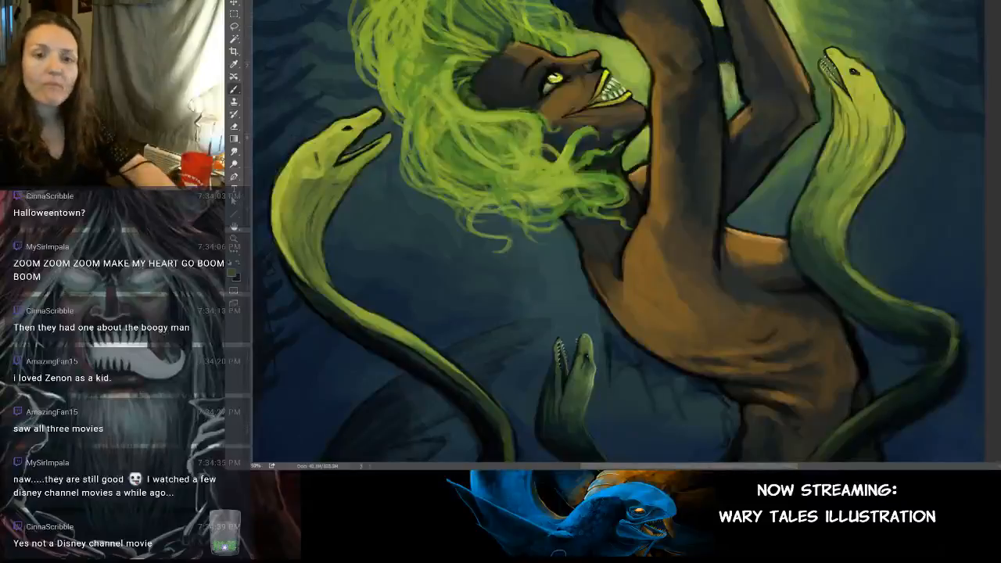
pyautogui.moveTo(525, 185); pyautogui.dragTo(523, 357)
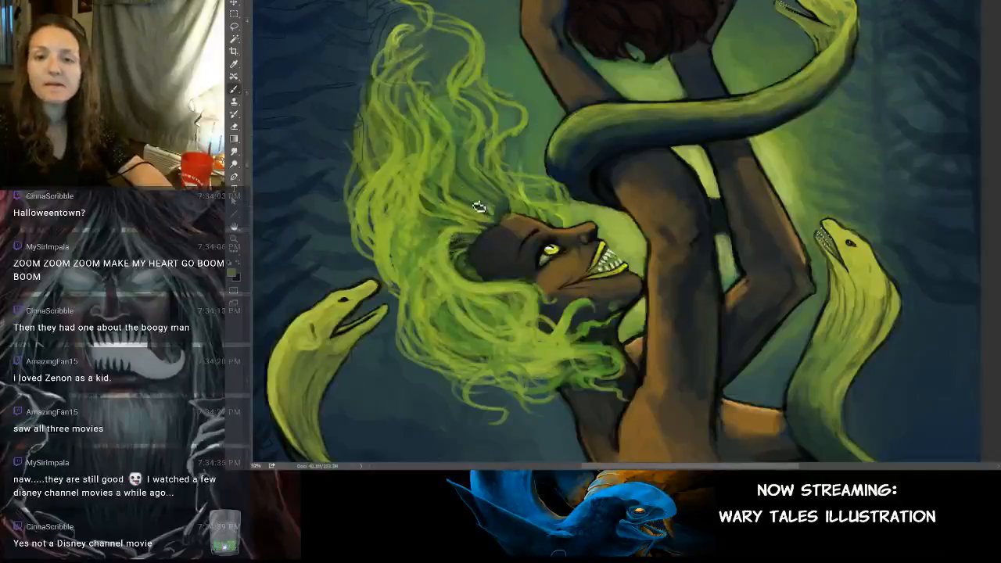
pyautogui.keyDown('alt'); pyautogui.click(524, 213); pyautogui.keyUp('alt')
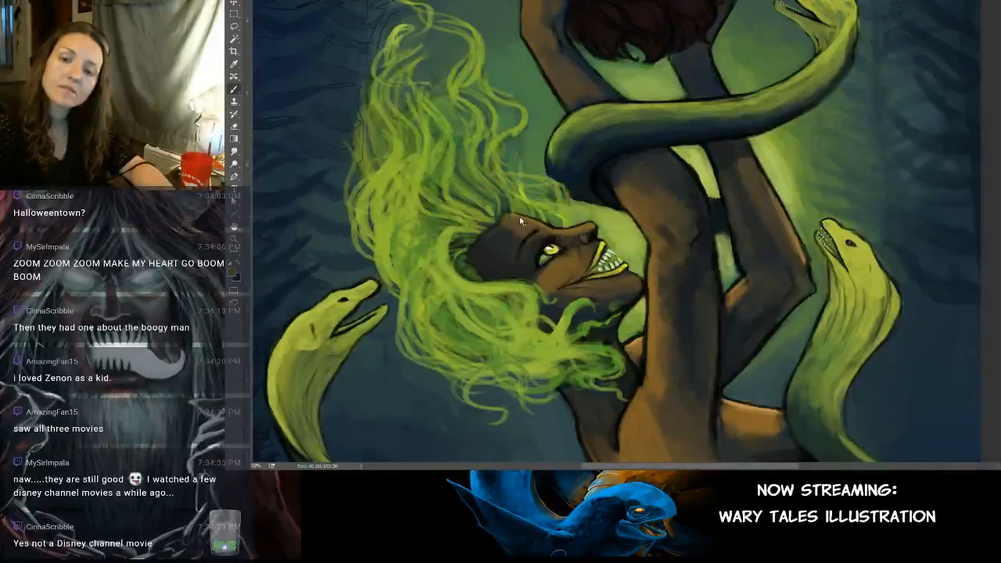
pyautogui.keyDown('alt'); pyautogui.click(515, 218); pyautogui.keyUp('alt')
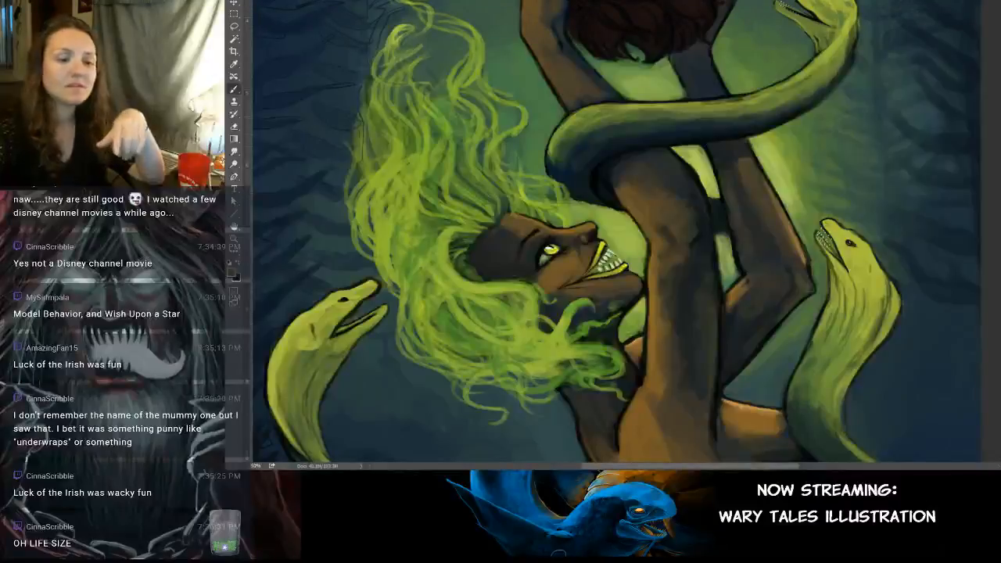
pyautogui.moveTo(483, 197); pyautogui.dragTo(545, 151)
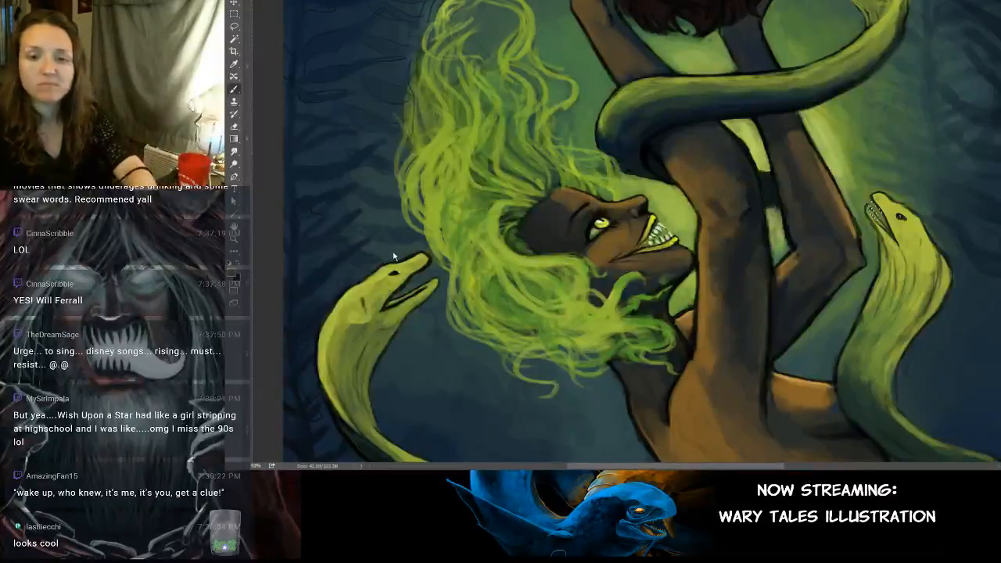
# Step: Sample the dark tone at the green-haired woman's shoulder and sharpen the dark outlines of her shoulder, armpit crease and torso
pyautogui.scroll(5, 394, 256)
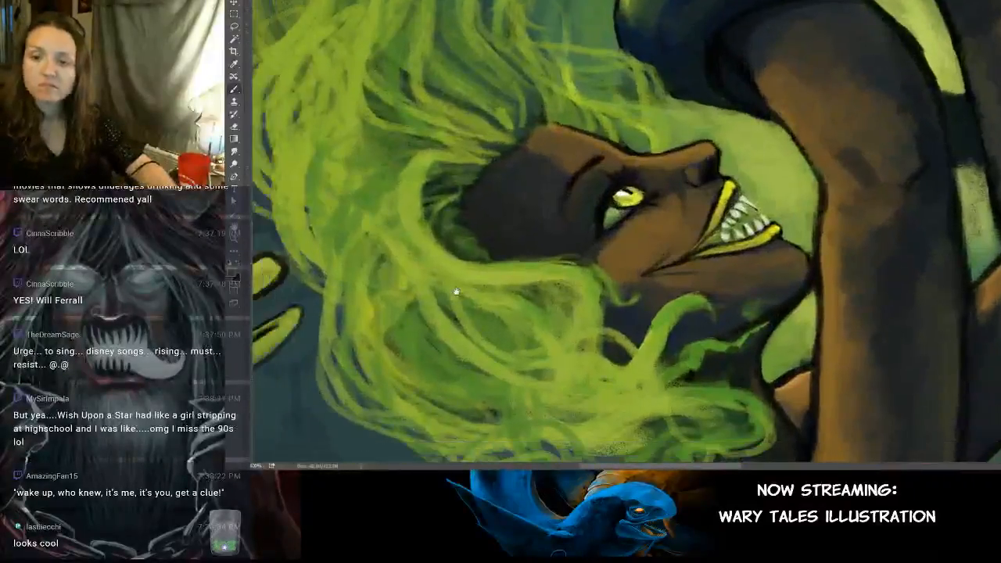
pyautogui.moveTo(456, 292); pyautogui.dragTo(601, 225)
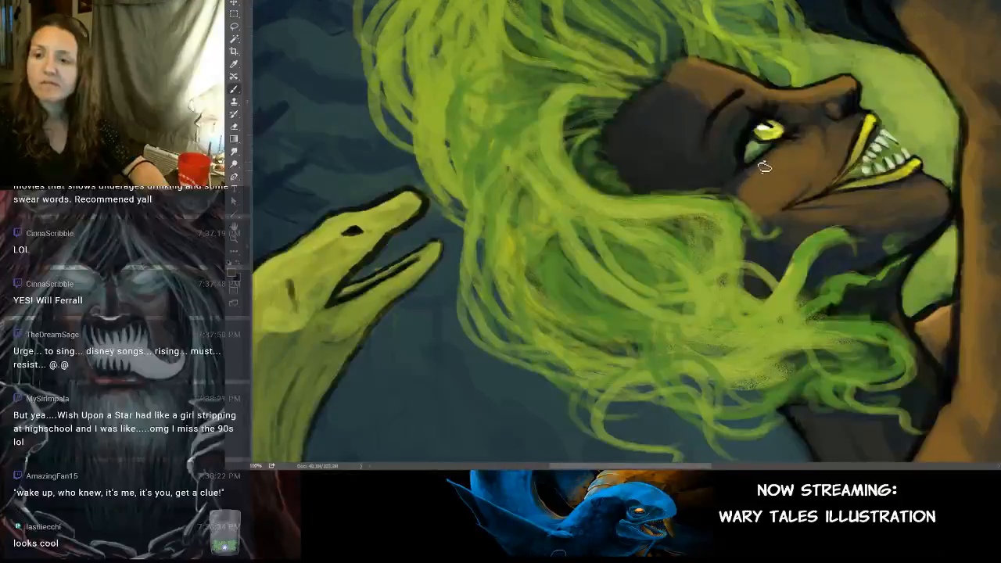
pyautogui.moveTo(794, 166); pyautogui.dragTo(735, 159)
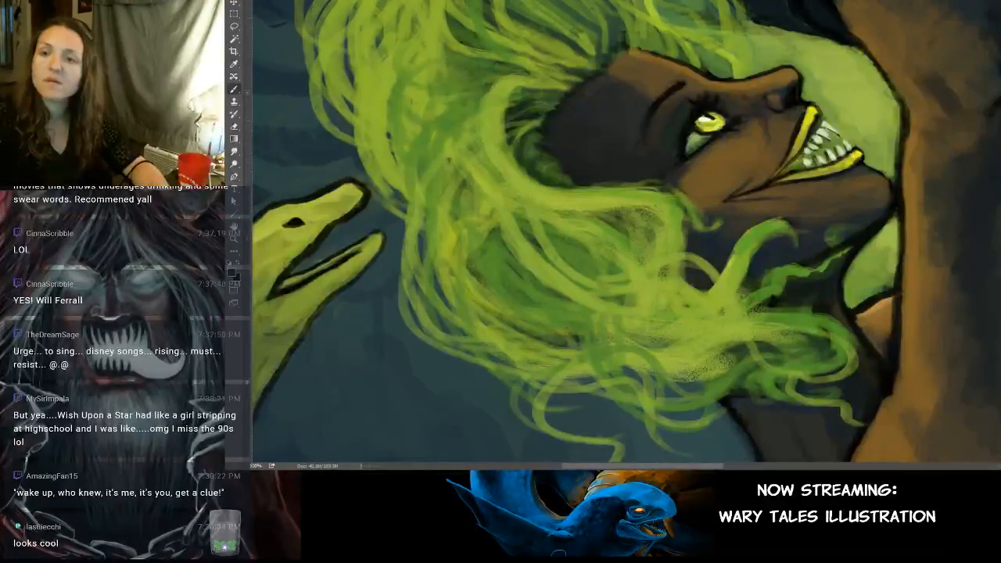
pyautogui.scroll(-5, 718, 283)
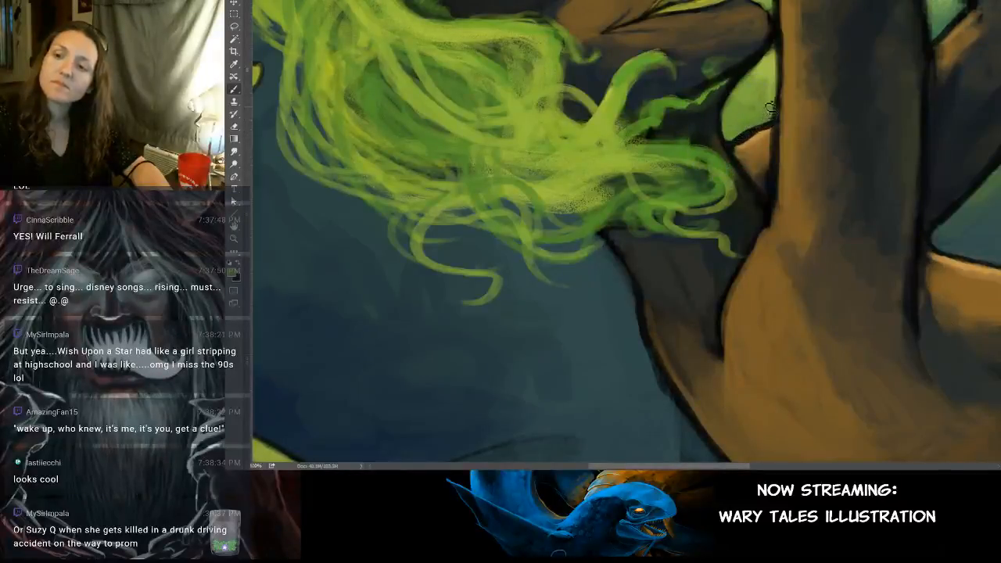
pyautogui.scroll(-2, 751, 133)
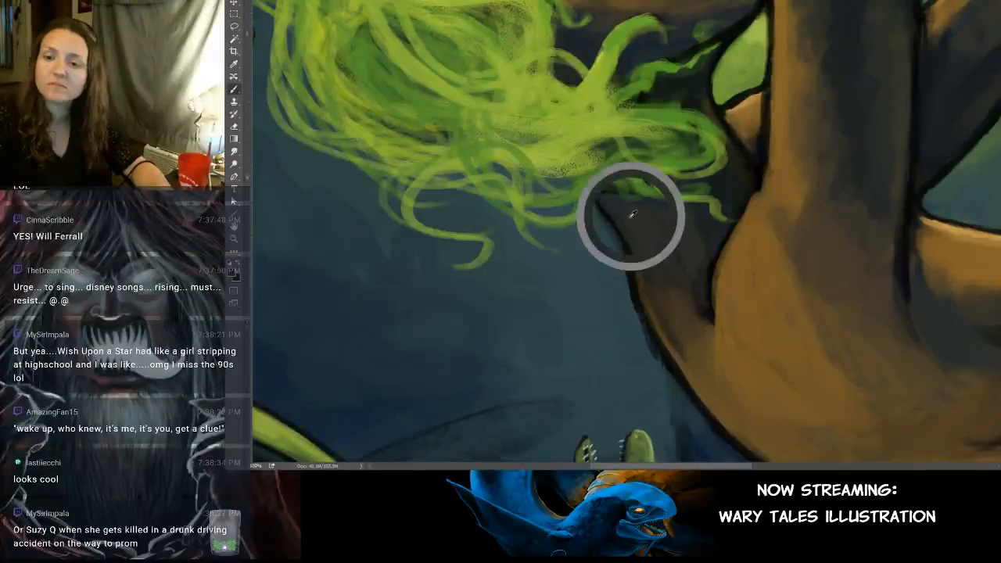
pyautogui.press('l')
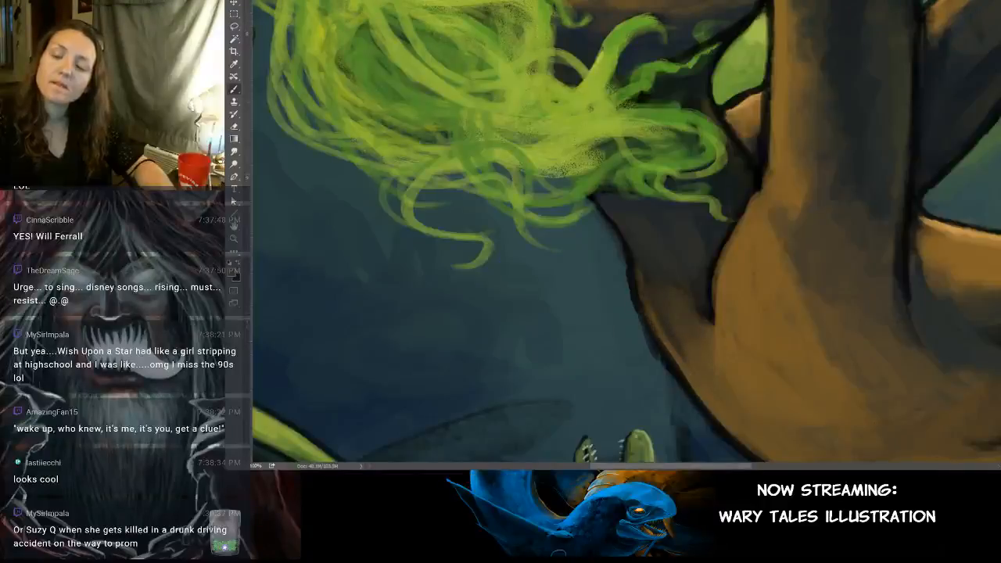
pyautogui.moveTo(720, 314); pyautogui.dragTo(697, 279)
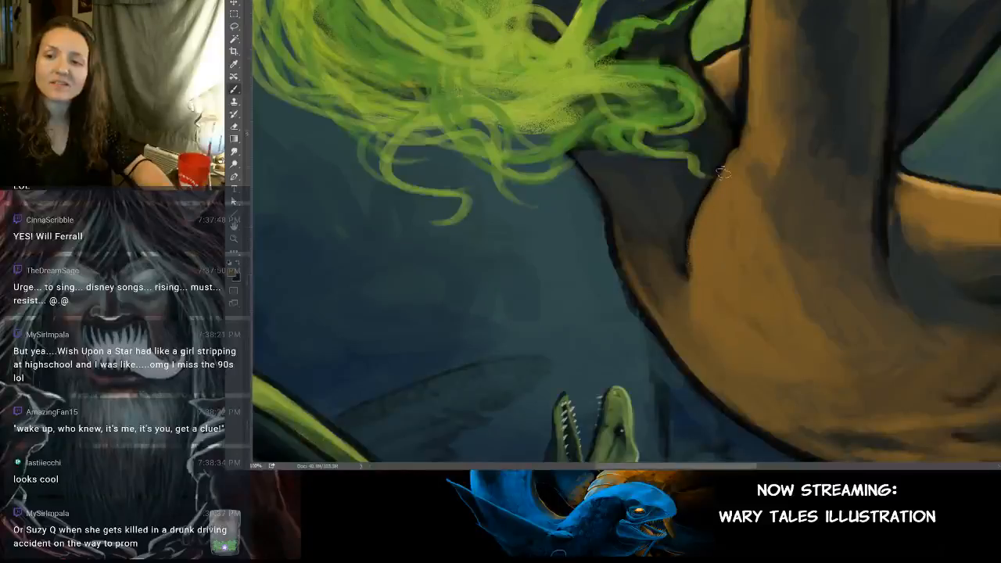
pyautogui.moveTo(762, 208); pyautogui.dragTo(739, 254)
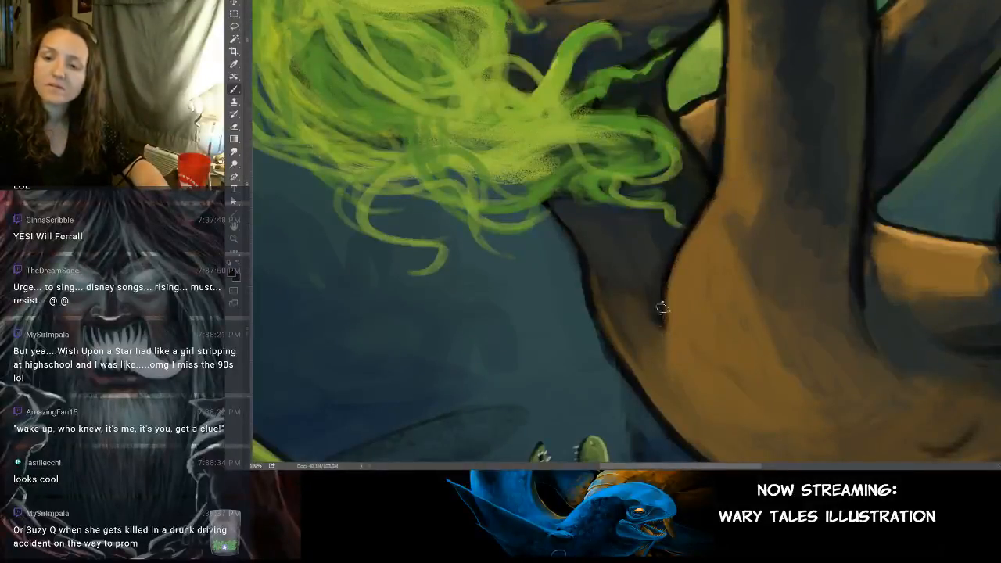
pyautogui.scroll(-3, 664, 203)
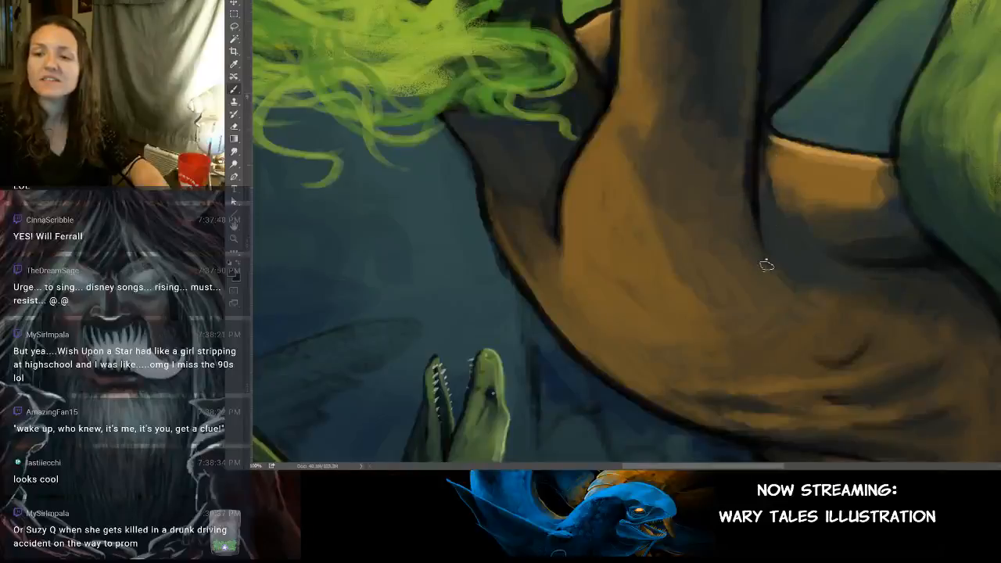
pyautogui.scroll(-2, 761, 186)
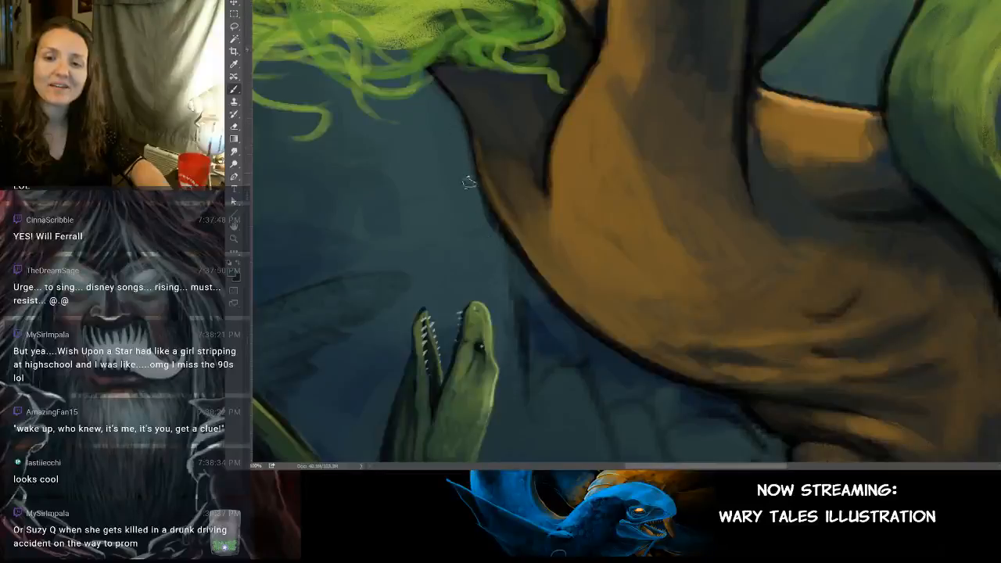
# Step: Redraw the jagged, webbed fin below the woman's torso with dark spines and curved edges between them
pyautogui.moveTo(490, 222); pyautogui.dragTo(483, 123)
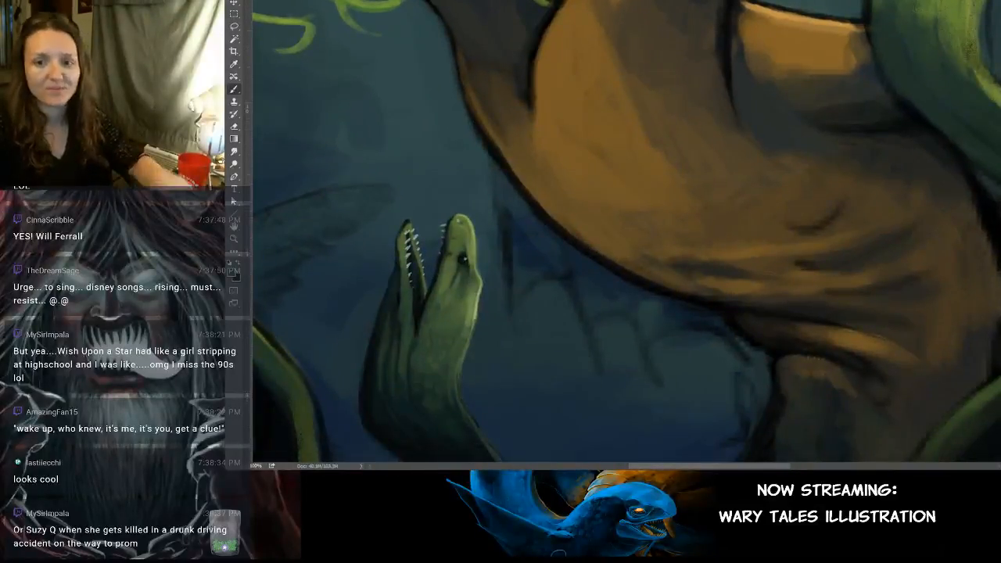
pyautogui.moveTo(657, 260)
pyautogui.mouseDown()
pyautogui.moveTo(639, 243)
pyautogui.moveTo(691, 161)
pyautogui.moveTo(711, 190)
pyautogui.moveTo(671, 139)
pyautogui.mouseUp()
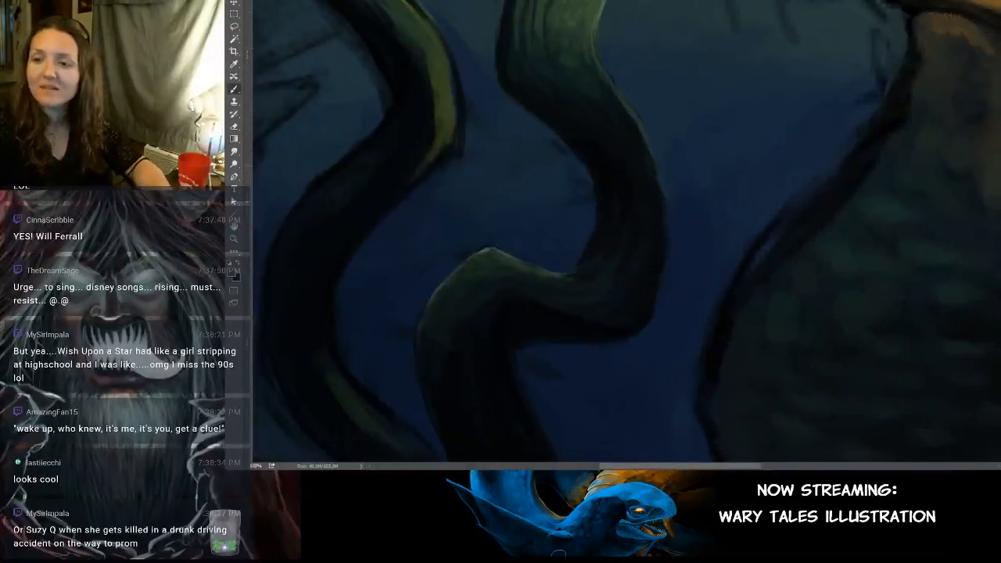
pyautogui.moveTo(754, 198); pyautogui.dragTo(672, 177)
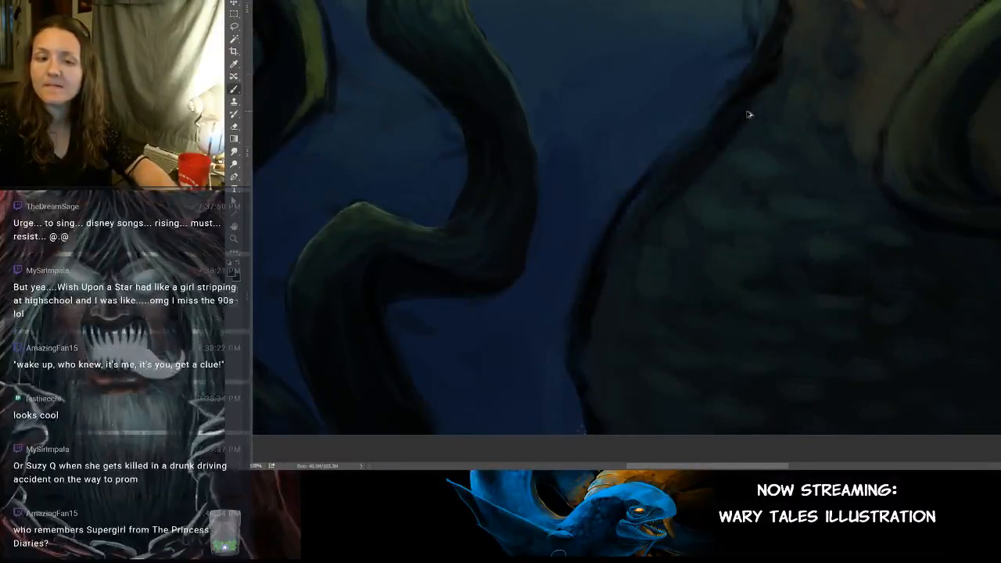
pyautogui.moveTo(733, 109)
pyautogui.mouseDown()
pyautogui.moveTo(696, 240)
pyautogui.moveTo(683, 228)
pyautogui.moveTo(693, 175)
pyautogui.moveTo(700, 194)
pyautogui.moveTo(682, 158)
pyautogui.mouseUp()
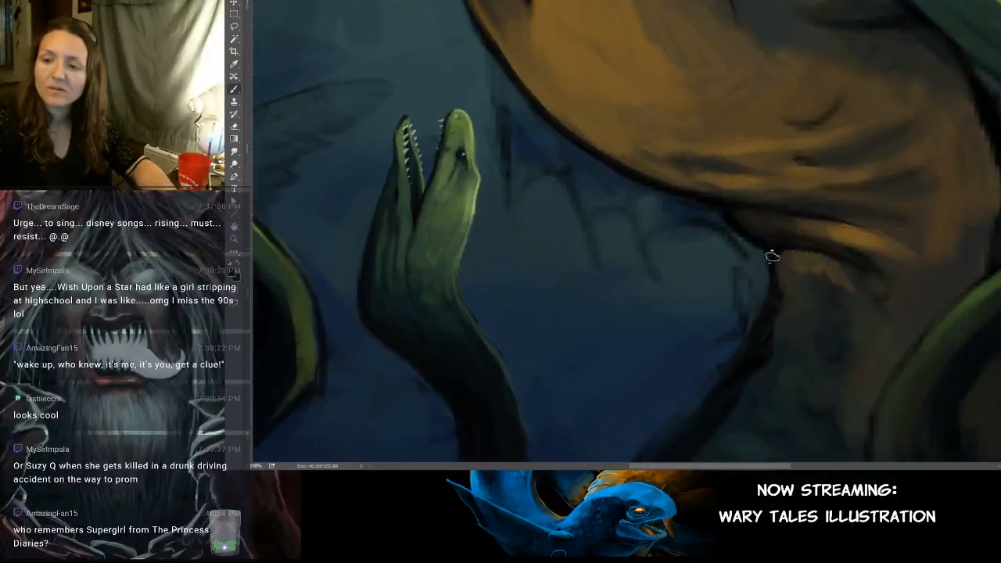
pyautogui.moveTo(491, 56); pyautogui.dragTo(497, 195)
pyautogui.moveTo(499, 97); pyautogui.dragTo(508, 217)
pyautogui.moveTo(502, 180)
pyautogui.mouseDown()
pyautogui.moveTo(559, 165)
pyautogui.moveTo(610, 278)
pyautogui.mouseUp()
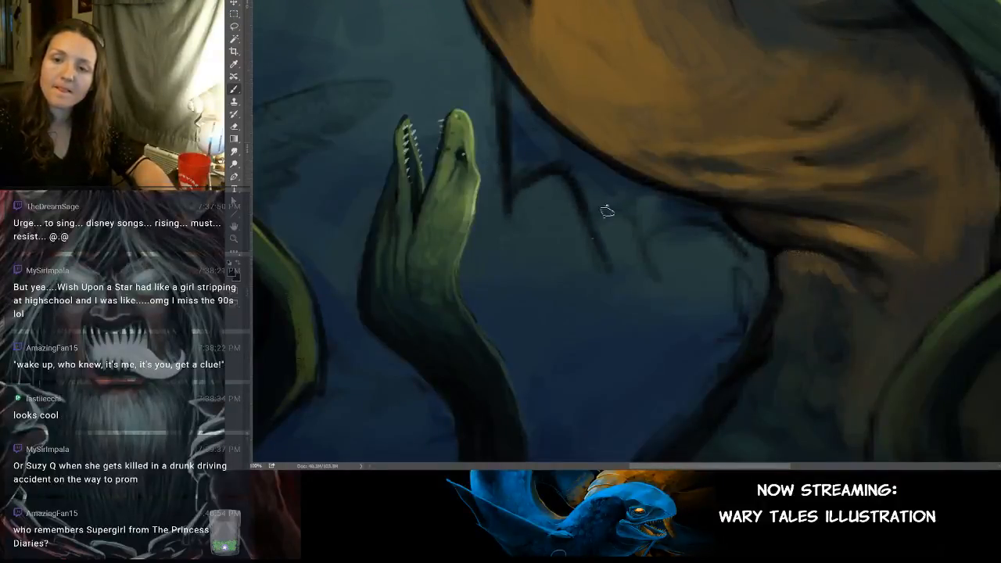
pyautogui.moveTo(607, 211)
pyautogui.mouseDown()
pyautogui.moveTo(649, 274)
pyautogui.moveTo(716, 227)
pyautogui.moveTo(735, 251)
pyautogui.mouseUp()
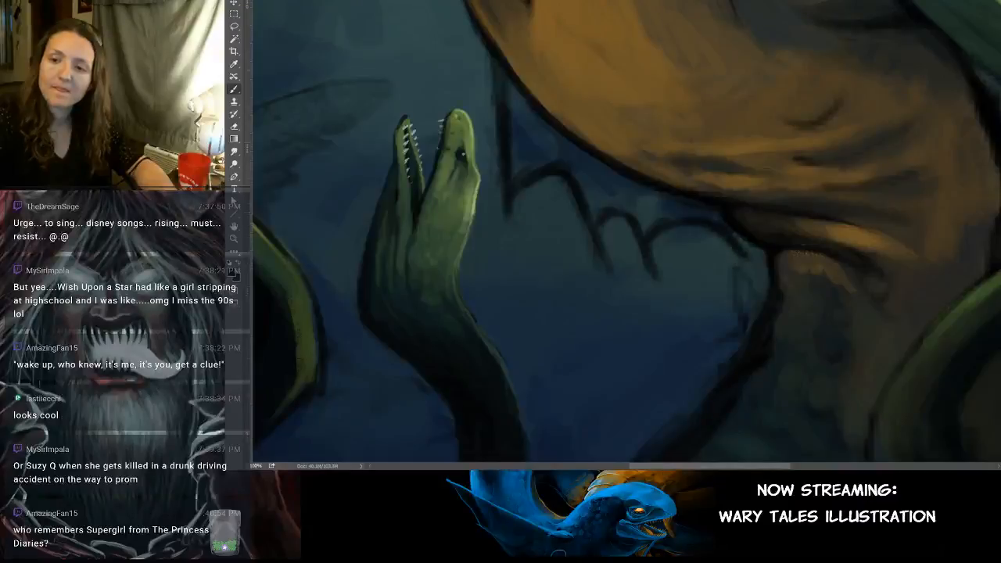
pyautogui.moveTo(643, 236); pyautogui.dragTo(646, 197)
pyautogui.moveTo(592, 170); pyautogui.dragTo(592, 212)
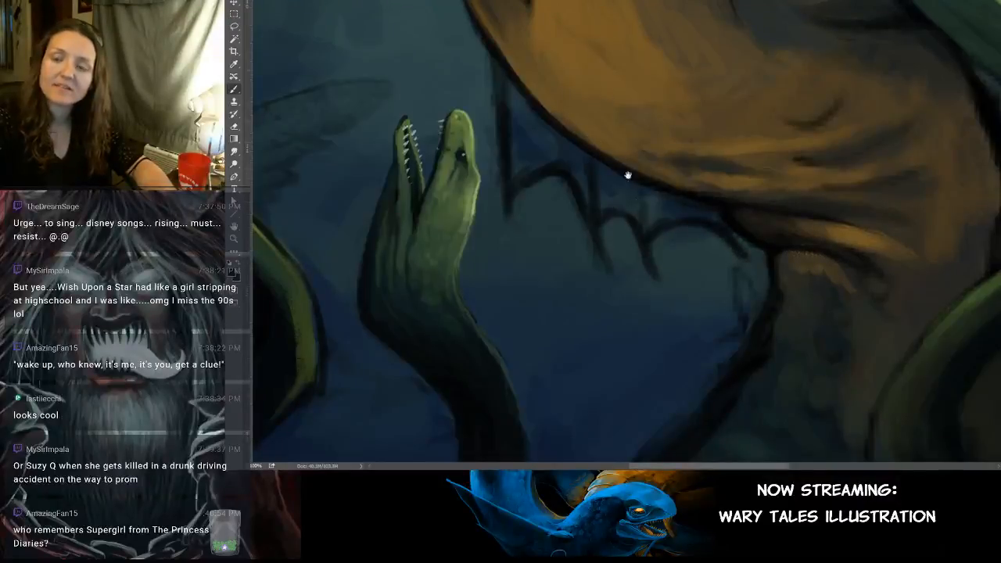
# Step: Sharpen the dark contour along the outer curve of the eel that passes behind the woman's waist
pyautogui.moveTo(628, 172)
pyautogui.mouseDown()
pyautogui.moveTo(661, 284)
pyautogui.moveTo(679, 240)
pyautogui.moveTo(714, 253)
pyautogui.moveTo(610, 197)
pyautogui.moveTo(487, 176)
pyautogui.moveTo(464, 136)
pyautogui.mouseUp()
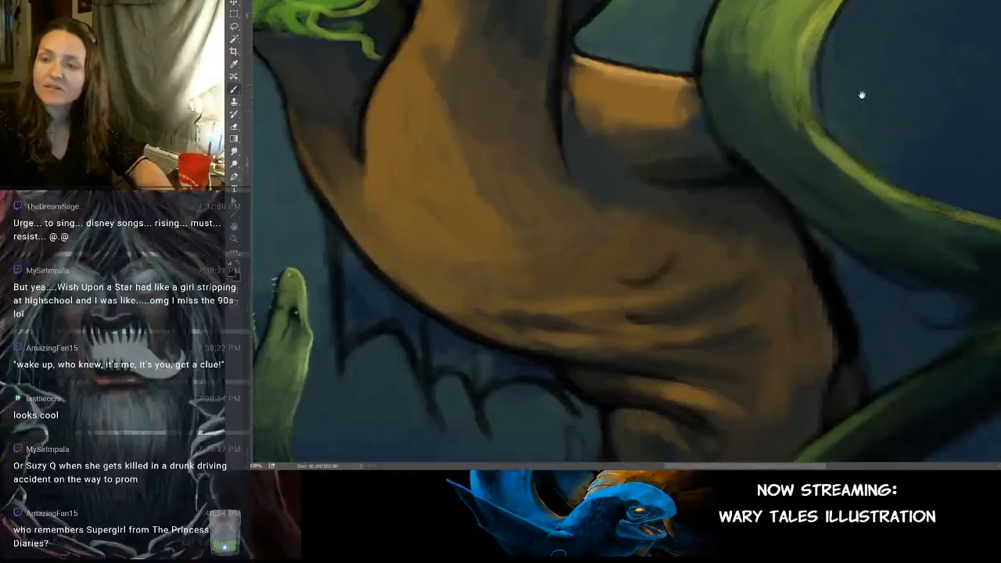
pyautogui.scroll(3, 727, 235)
pyautogui.moveTo(684, 156); pyautogui.dragTo(685, 247)
pyautogui.moveTo(678, 204); pyautogui.dragTo(704, 257)
pyautogui.moveTo(682, 152); pyautogui.dragTo(688, 182)
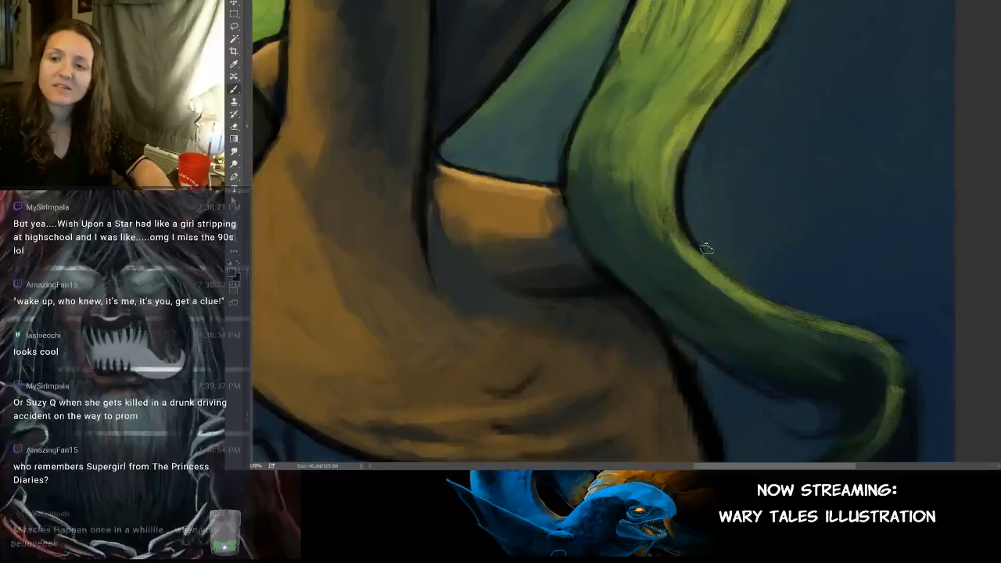
pyautogui.moveTo(693, 237); pyautogui.dragTo(686, 206)
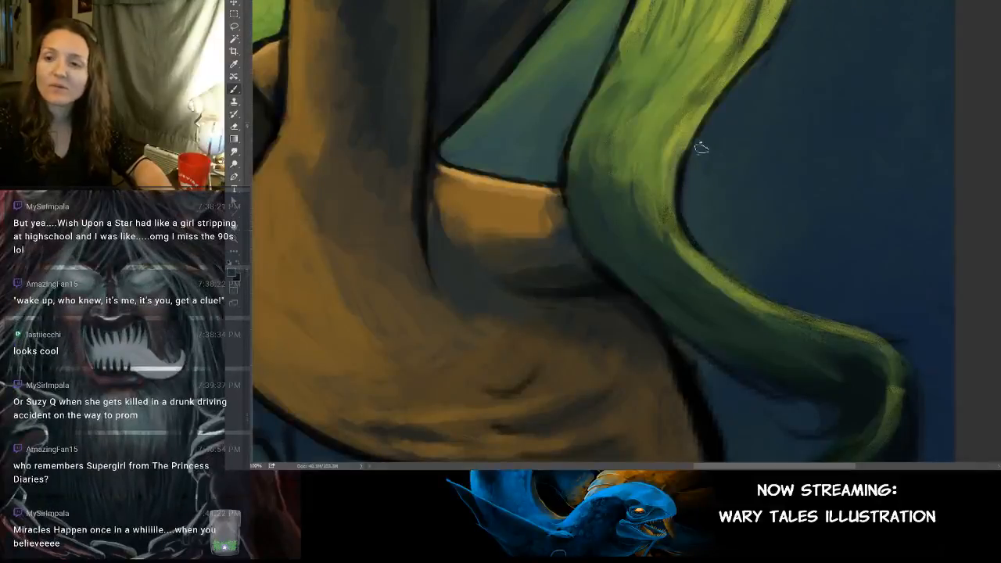
# Step: Sharpen the dark outline along the outer edge of the eel behind the woman's waist, from its neck up to its head
pyautogui.moveTo(755, 115); pyautogui.dragTo(736, 216)
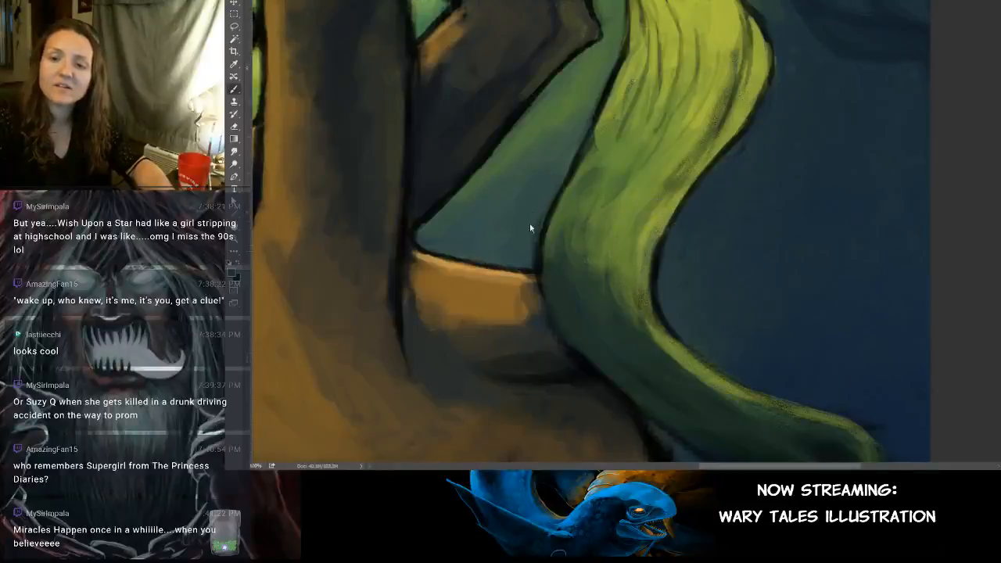
pyautogui.moveTo(707, 238); pyautogui.dragTo(660, 303)
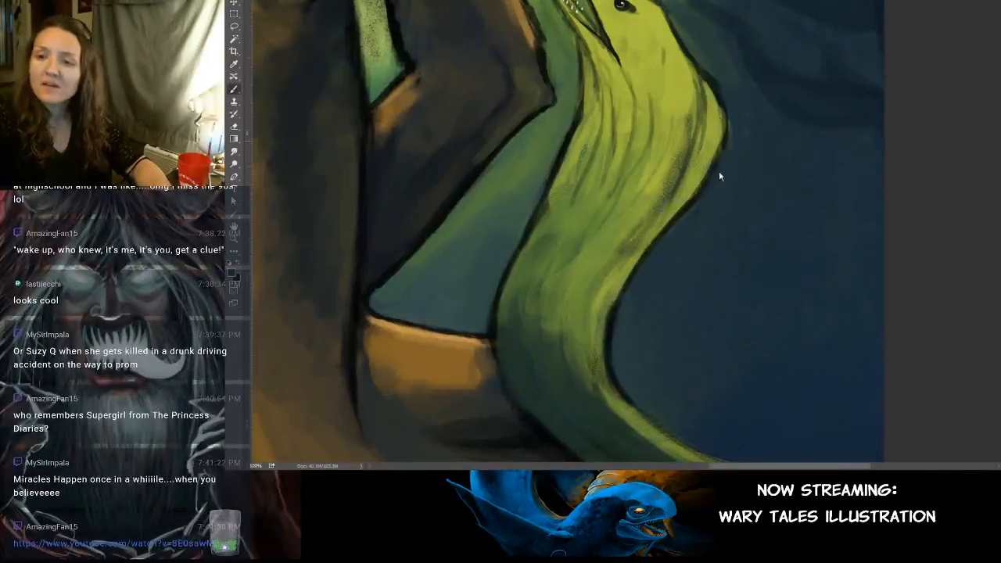
pyautogui.moveTo(755, 172); pyautogui.dragTo(754, 223)
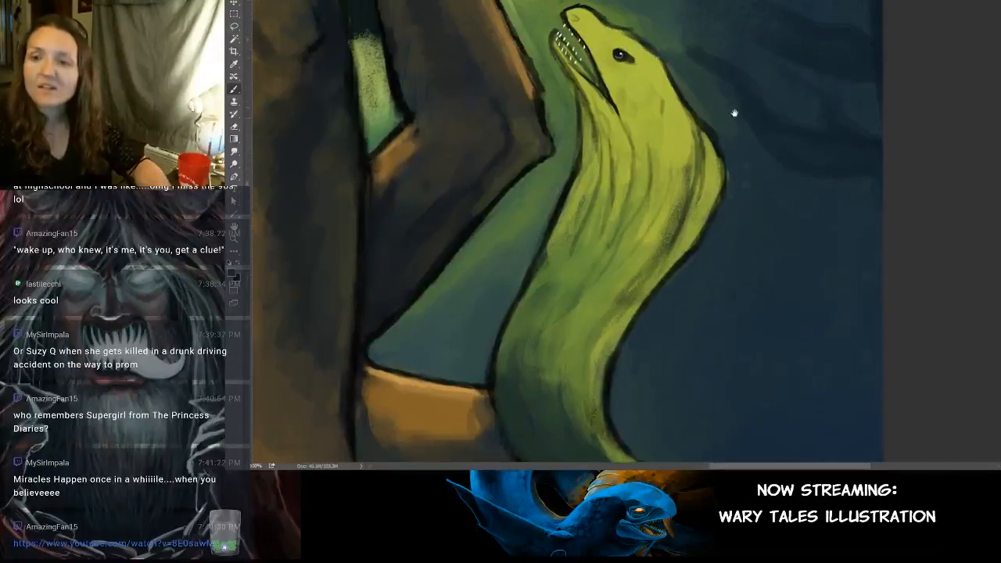
pyautogui.moveTo(735, 113); pyautogui.dragTo(681, 177)
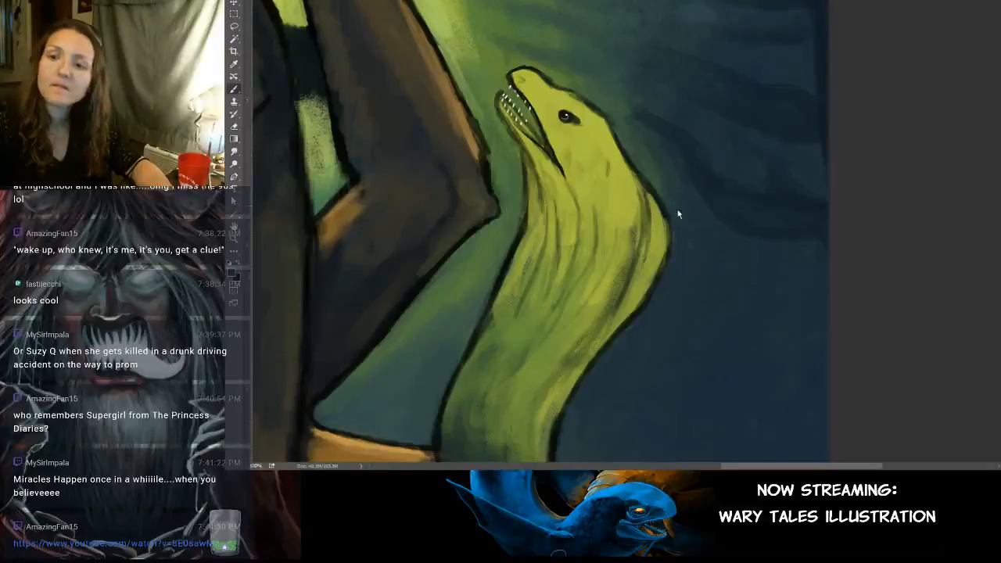
pyautogui.moveTo(663, 154)
pyautogui.mouseDown()
pyautogui.moveTo(740, 308)
pyautogui.moveTo(748, 245)
pyautogui.moveTo(707, 253)
pyautogui.moveTo(731, 189)
pyautogui.moveTo(653, 208)
pyautogui.moveTo(628, 190)
pyautogui.moveTo(634, 117)
pyautogui.moveTo(563, 116)
pyautogui.moveTo(550, 70)
pyautogui.mouseUp()
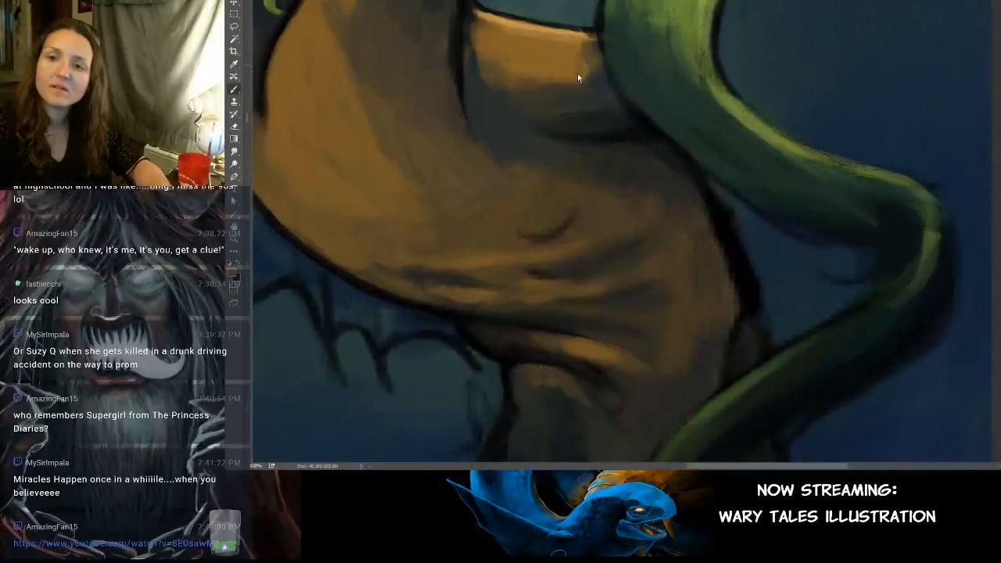
# Step: Touch up the skin tones and dark crease at the woman's waist, where her torso meets the fin and tail
pyautogui.moveTo(540, 134); pyautogui.dragTo(718, 55)
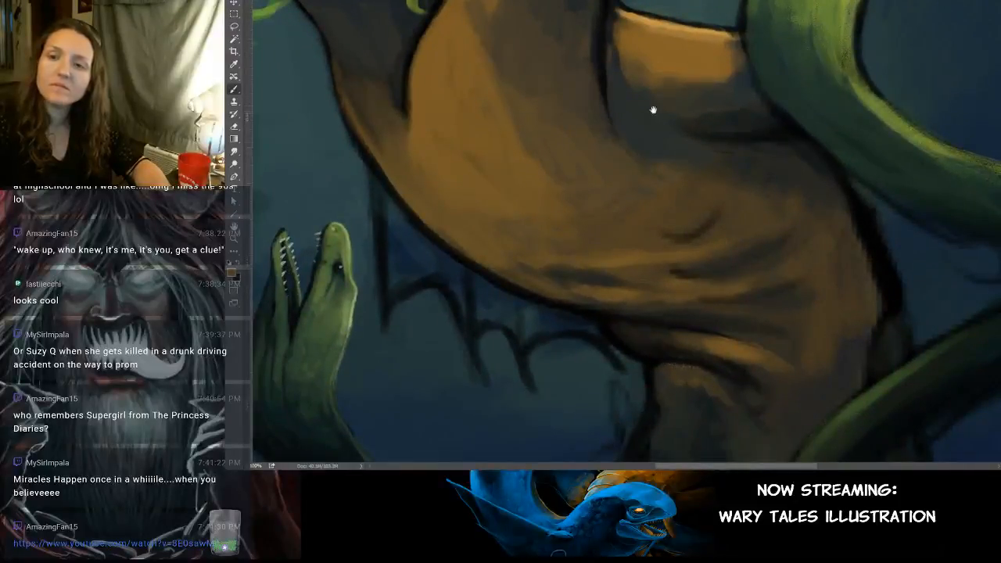
pyautogui.moveTo(653, 110); pyautogui.dragTo(593, 148)
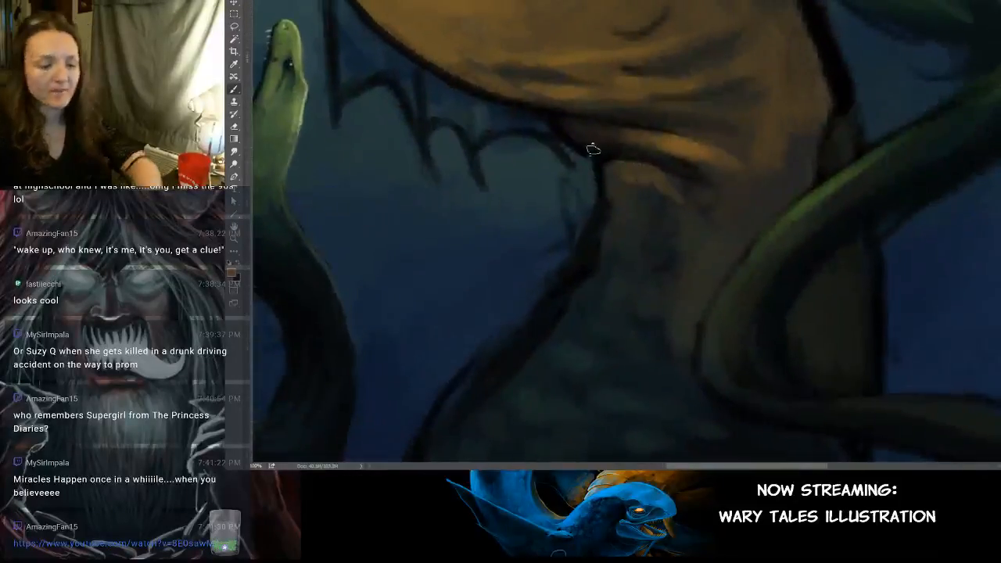
pyautogui.scroll(-5, 593, 148)
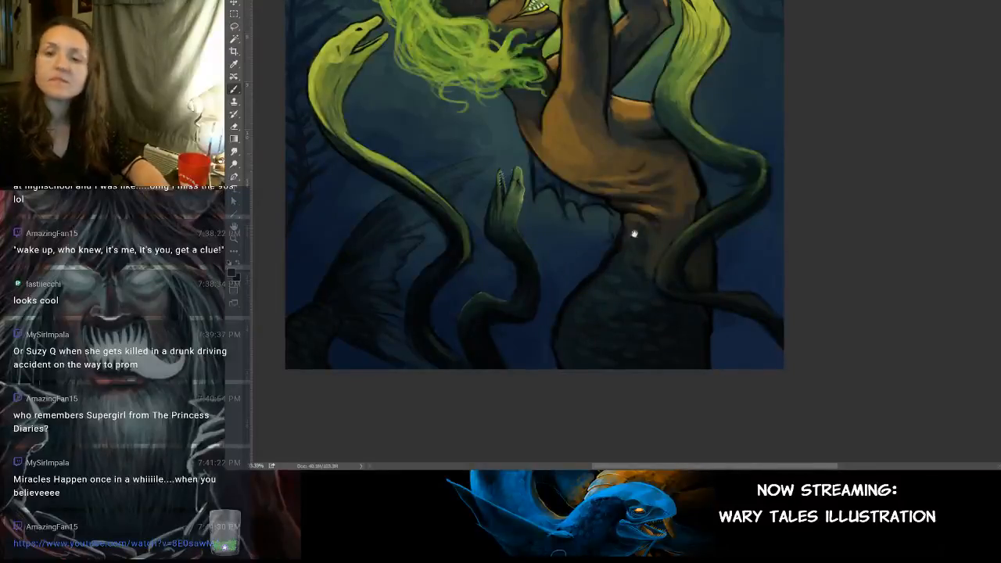
pyautogui.moveTo(634, 230); pyautogui.dragTo(615, 315)
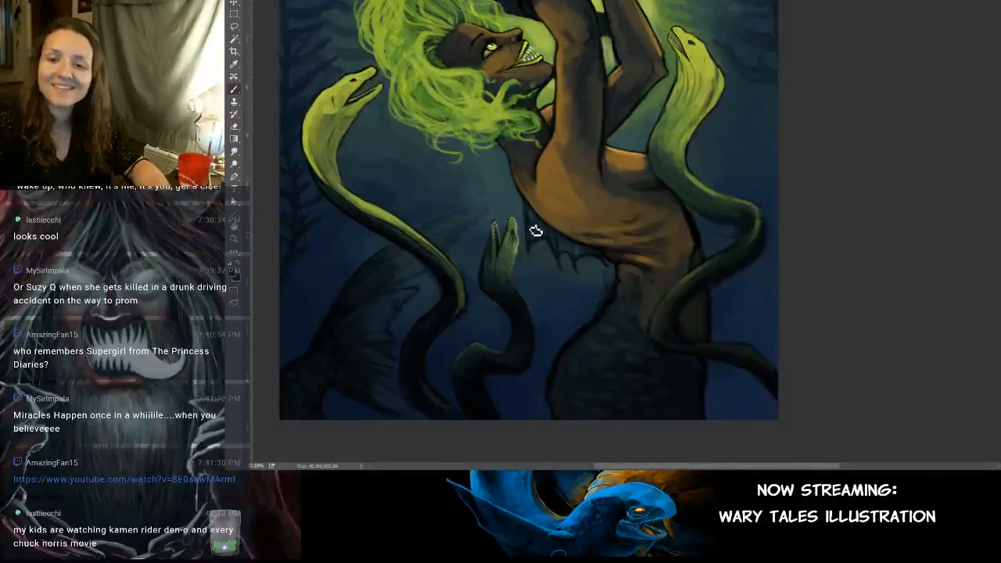
# Step: Sample green and dark tones from the hair, tail and eel, and refine the shading on the head and neck of the eel beside her hair
pyautogui.keyDown('alt'); pyautogui.click(510, 112); pyautogui.keyUp('alt')
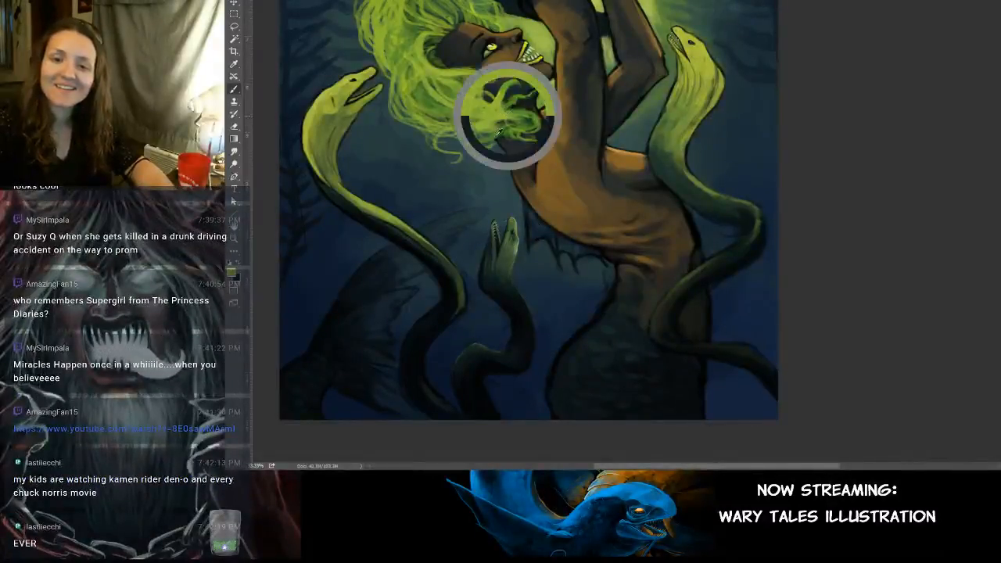
pyautogui.keyDown('alt'); pyautogui.click(630, 328); pyautogui.keyUp('alt')
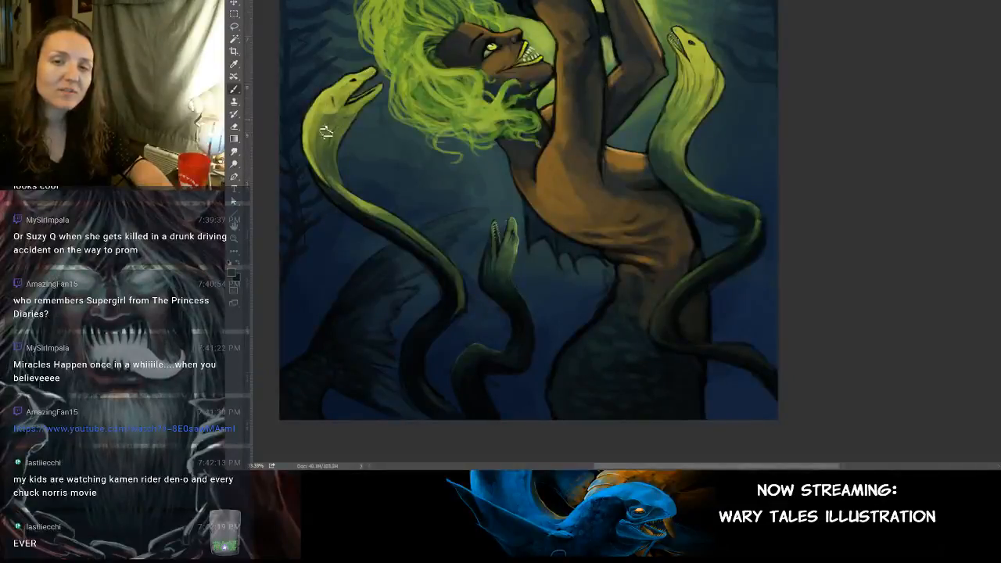
pyautogui.keyDown('alt'); pyautogui.click(362, 201); pyautogui.keyUp('alt')
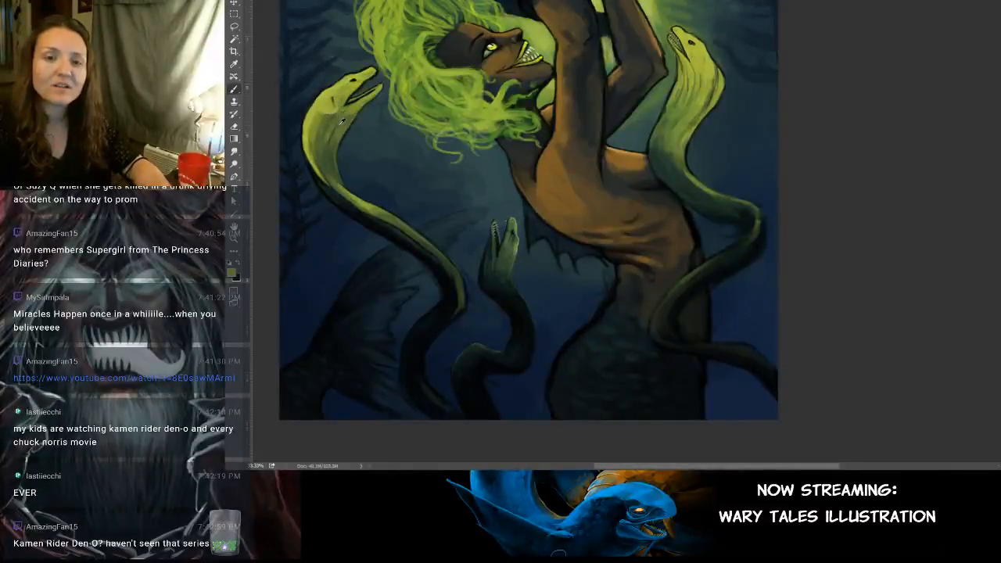
pyautogui.keyDown('alt'); pyautogui.click(341, 121); pyautogui.keyUp('alt')
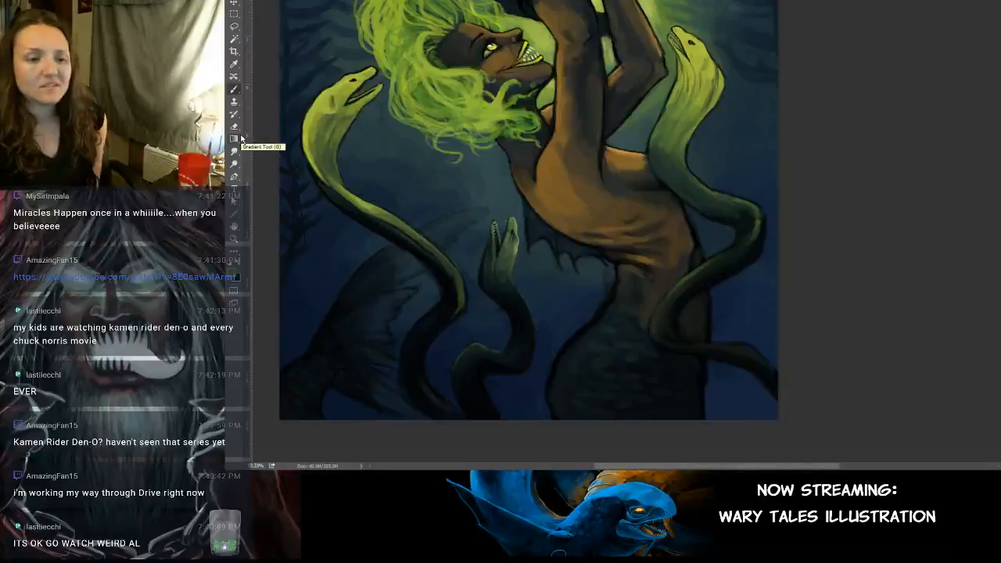
# Step: Sample dark tones and tone down the bright highlight at the lower bend of the eel beside her hair, cleaning up its contour
pyautogui.moveTo(485, 170); pyautogui.dragTo(506, 173)
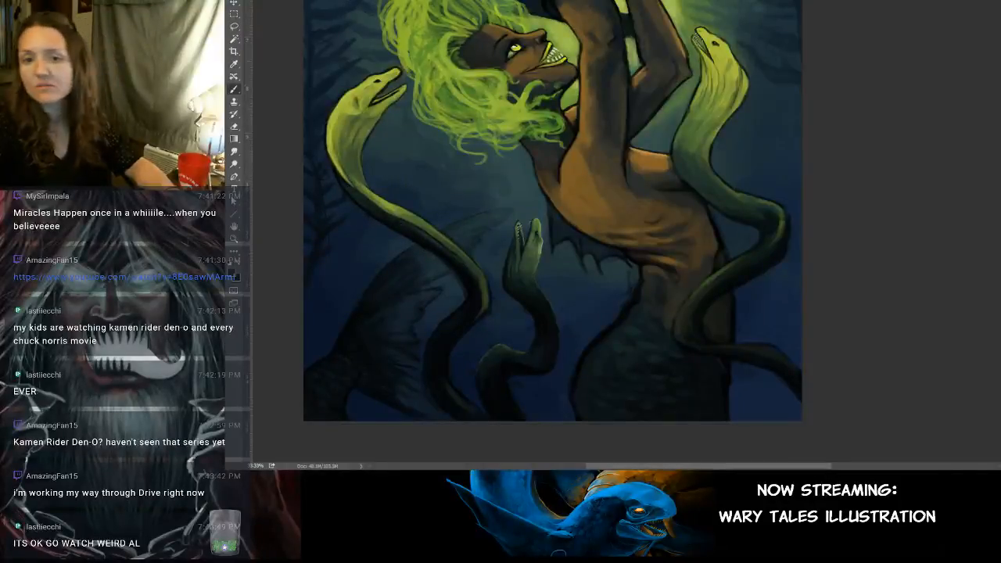
pyautogui.moveTo(536, 141); pyautogui.dragTo(579, 145)
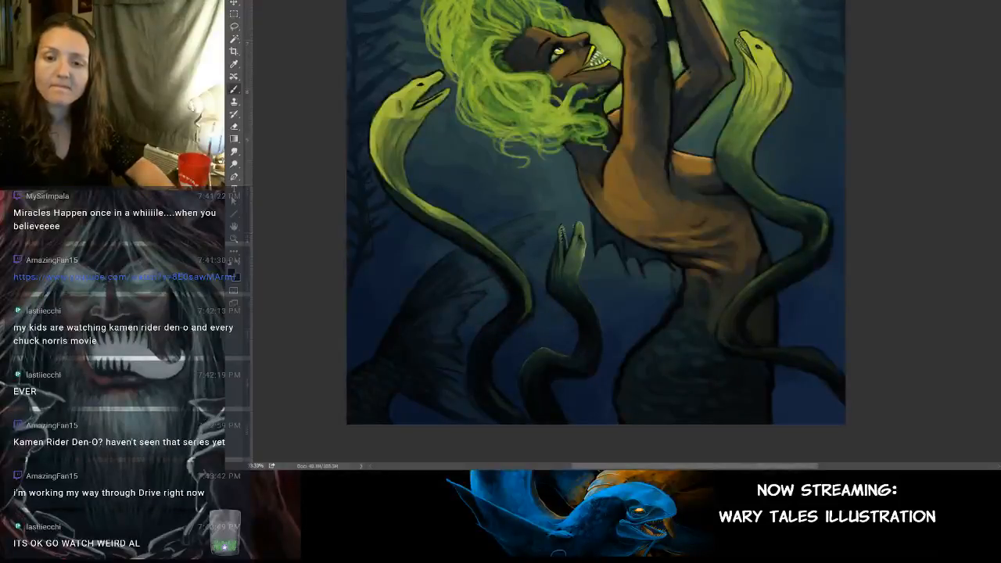
pyautogui.click(526, 286)
pyautogui.click(526, 294)
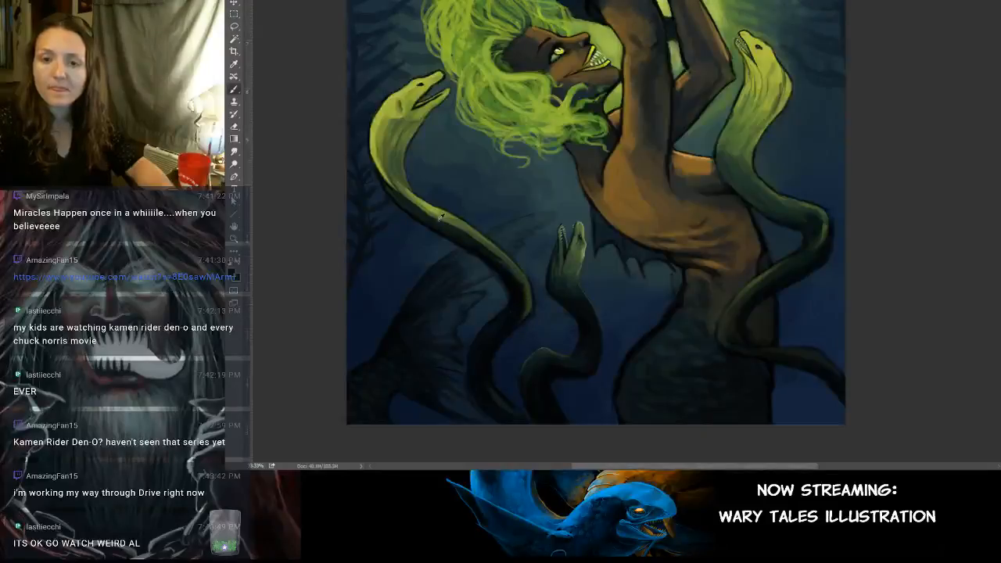
pyautogui.click(413, 206)
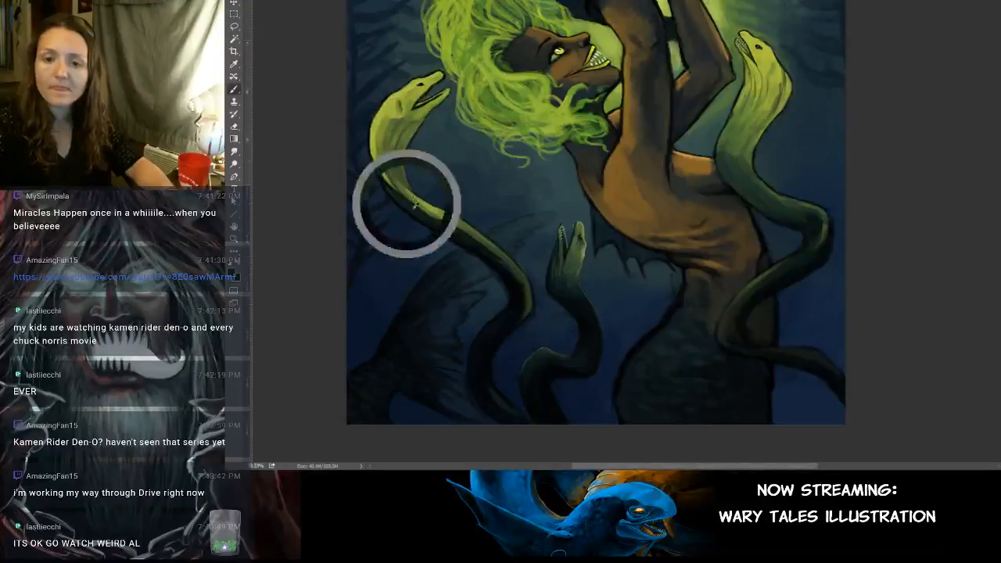
pyautogui.click(518, 320)
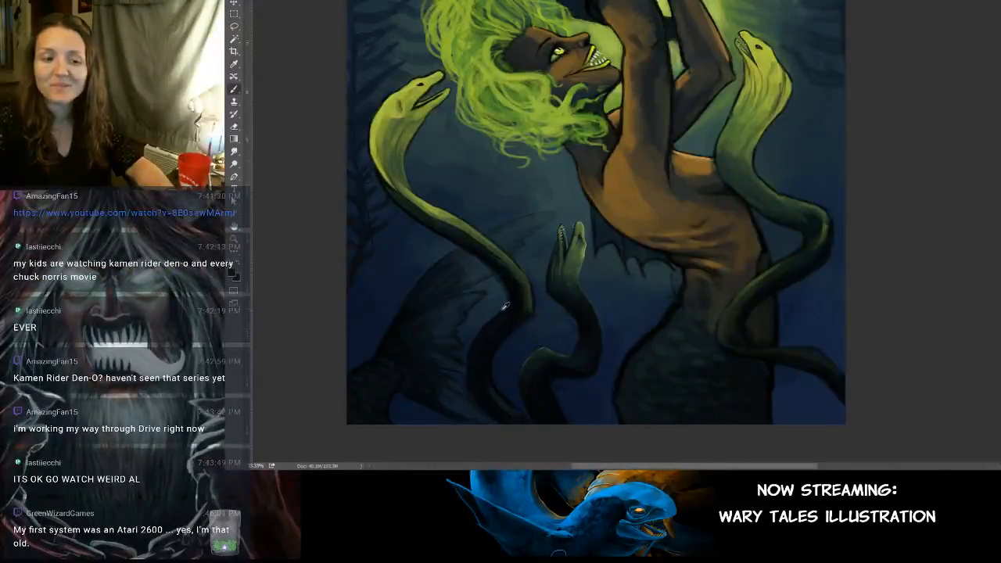
pyautogui.click(518, 323)
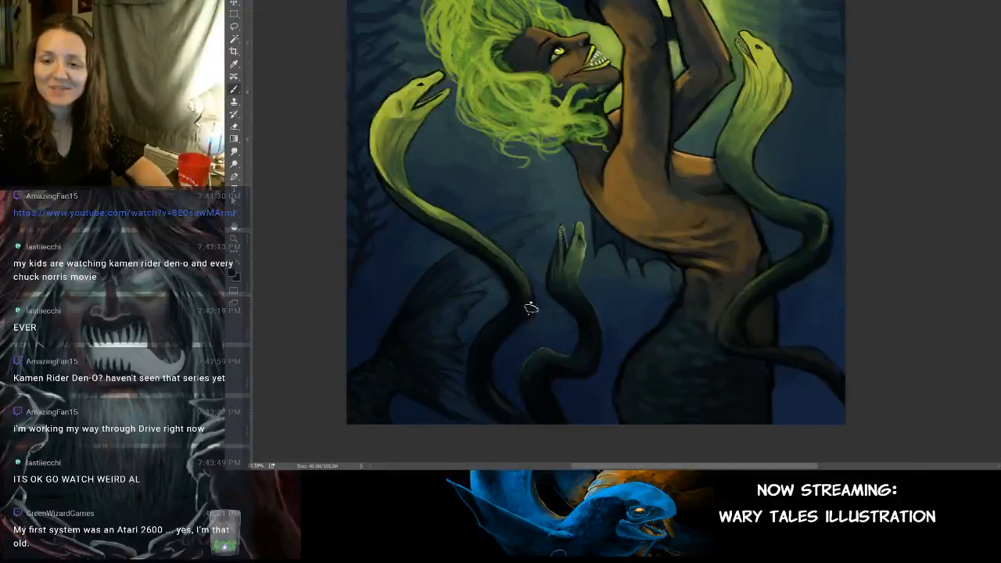
pyautogui.click(538, 292)
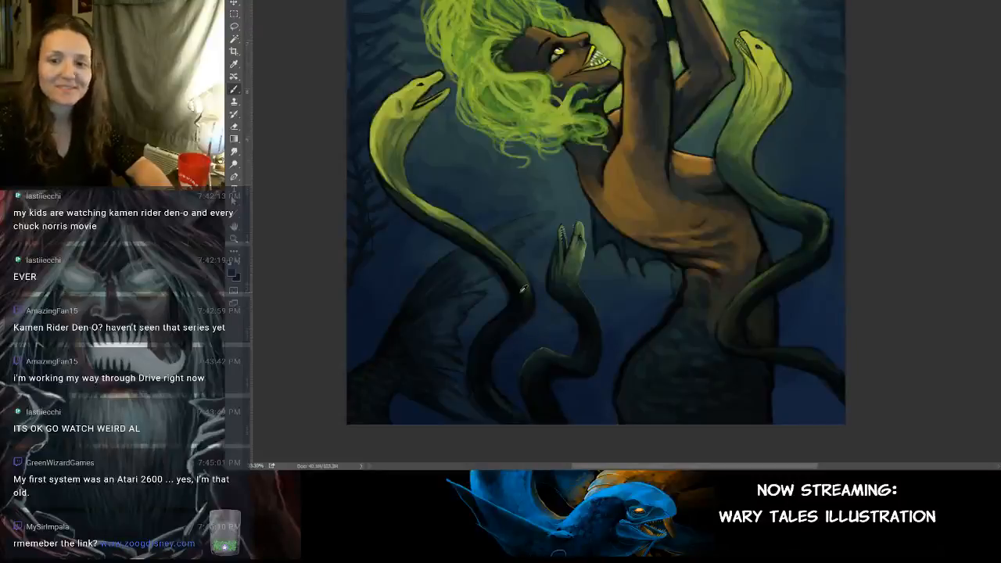
pyautogui.click(496, 285)
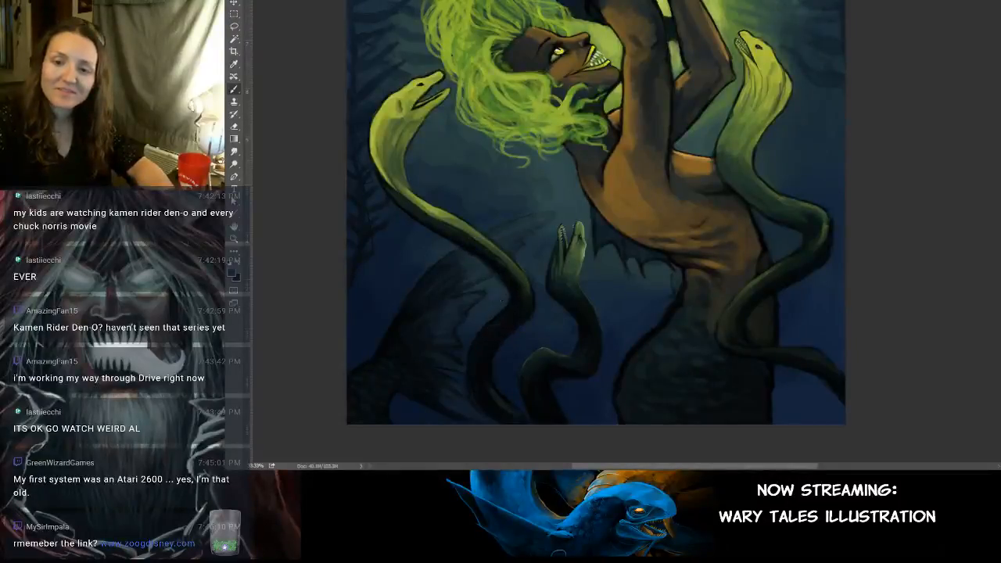
pyautogui.keyDown('alt'); pyautogui.click(520, 288); pyautogui.keyUp('alt')
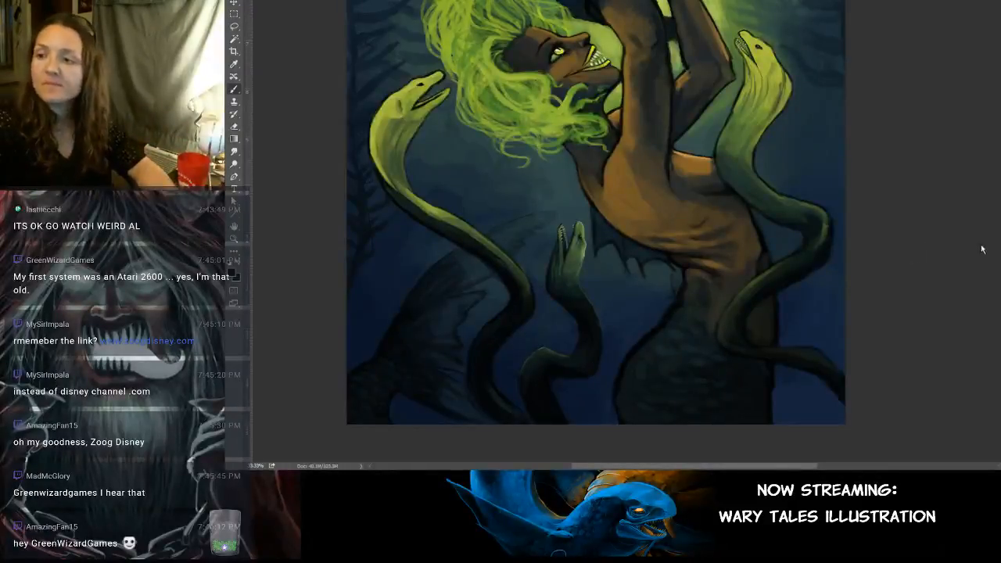
# Step: Sample green tones from the eel, fin and hair, and blend a dark teal-green tint into the webbed fin below her torso
pyautogui.scroll(6, 883, 306)
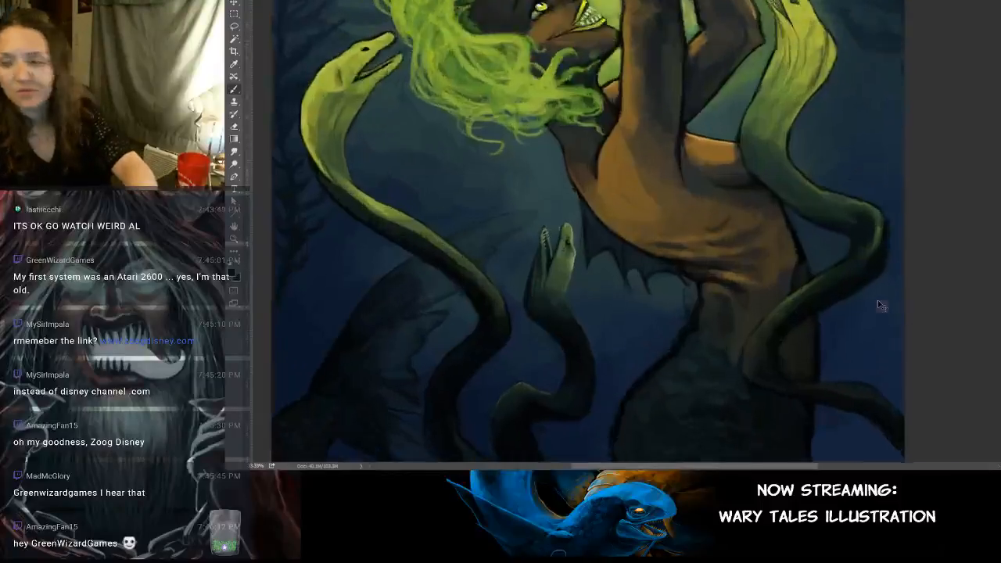
pyautogui.scroll(3, 559, 364)
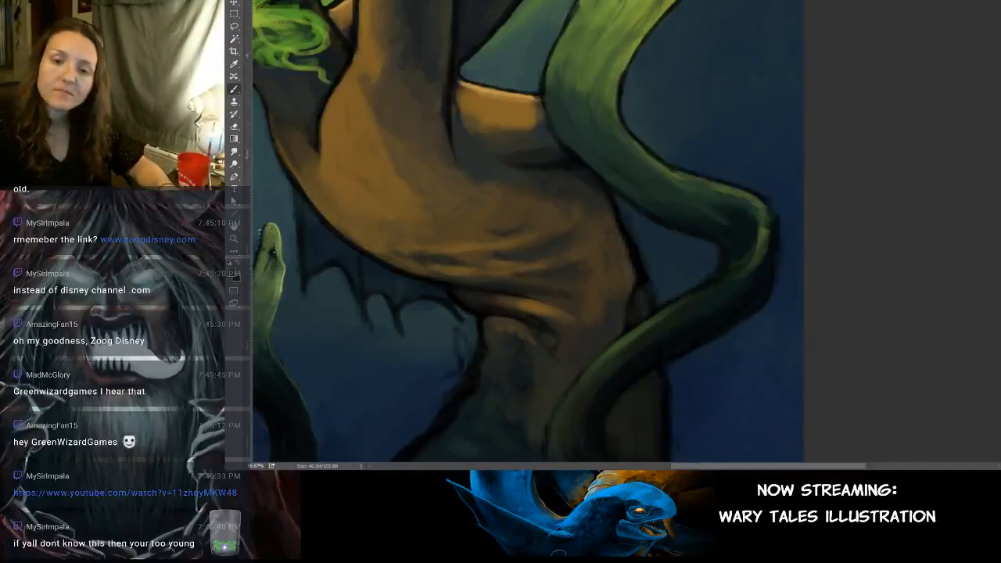
pyautogui.press('alt')
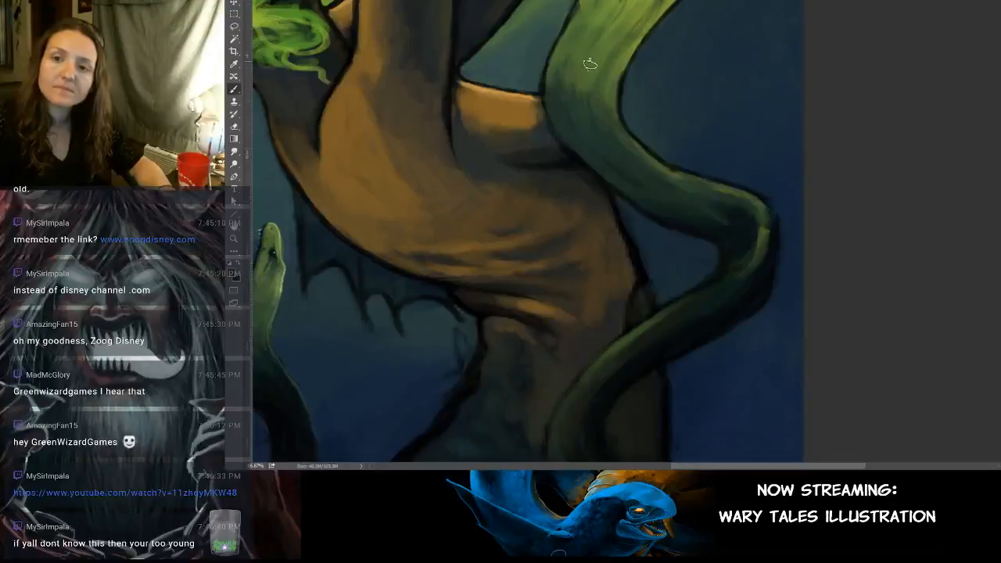
pyautogui.keyDown('alt'); pyautogui.click(597, 63); pyautogui.keyUp('alt')
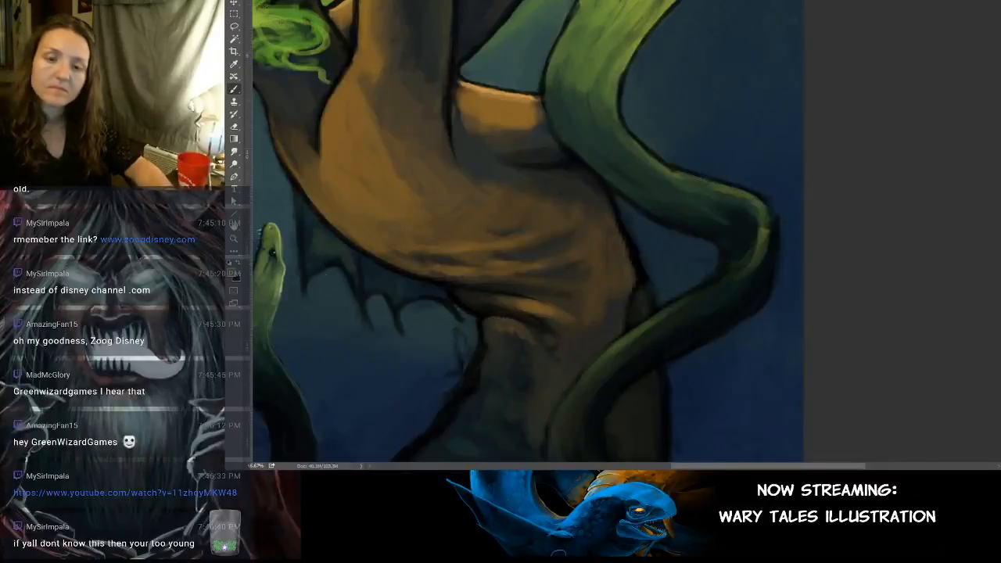
pyautogui.keyDown('alt'); pyautogui.click(313, 218); pyautogui.keyUp('alt')
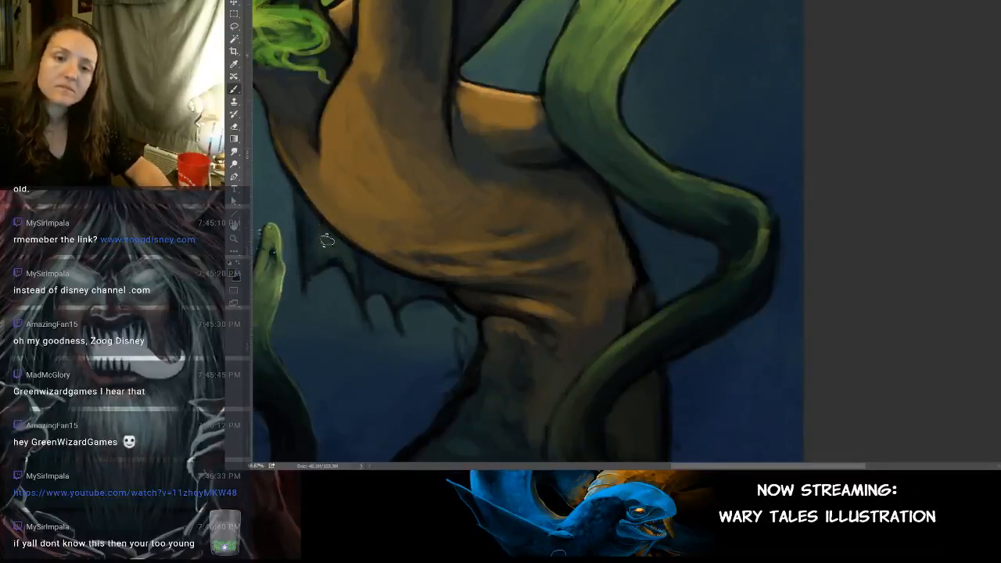
pyautogui.keyDown('alt'); pyautogui.click(326, 244); pyautogui.keyUp('alt')
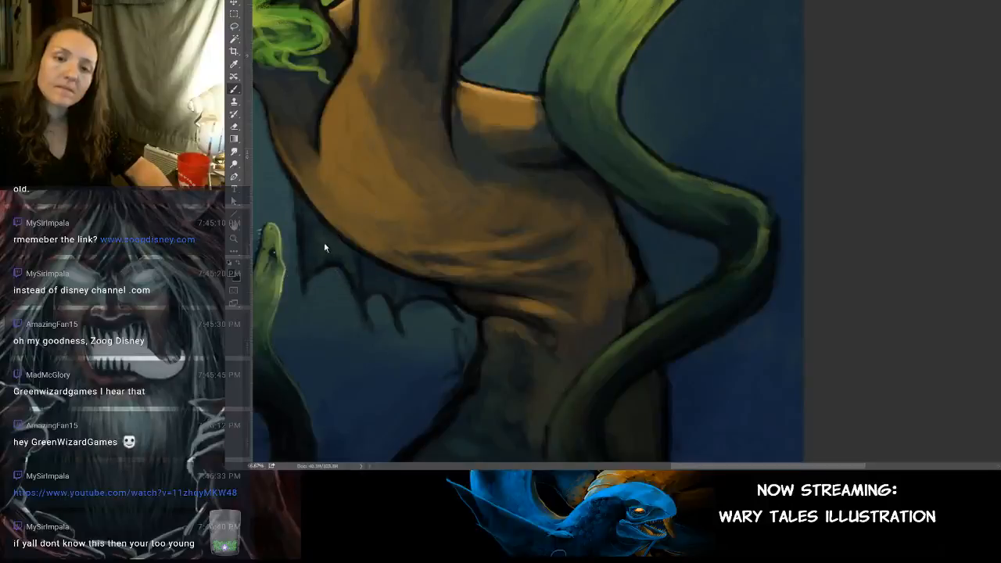
pyautogui.keyDown('alt'); pyautogui.click(300, 37); pyautogui.keyUp('alt')
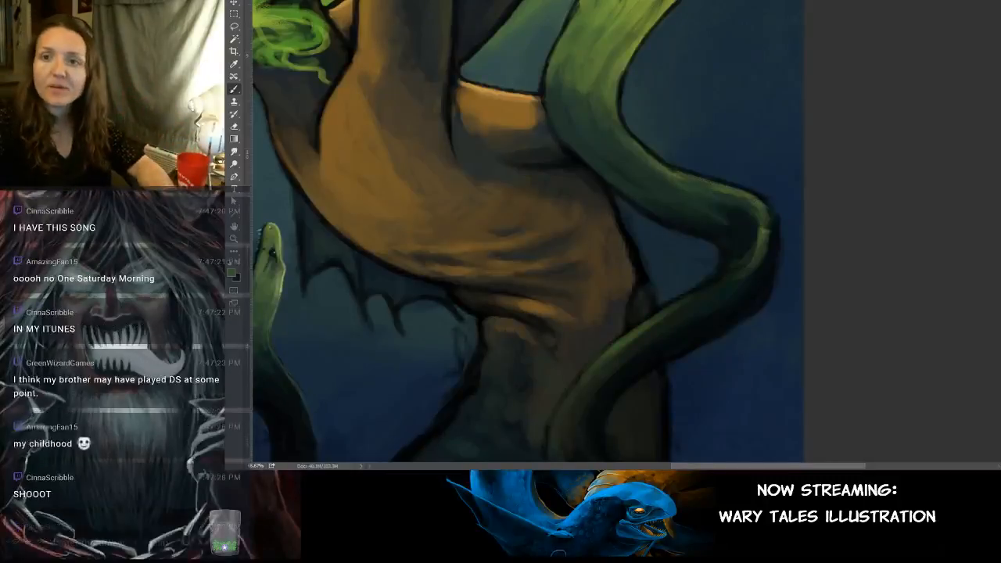
# Step: Sample skin and shadow tones at the waist and repaint the small patch of her lower back above the eel's coil, sharpening its dark outline
pyautogui.moveTo(756, 174)
pyautogui.mouseDown()
pyautogui.moveTo(700, 201)
pyautogui.moveTo(698, 185)
pyautogui.moveTo(621, 154)
pyautogui.moveTo(626, 239)
pyautogui.mouseUp()
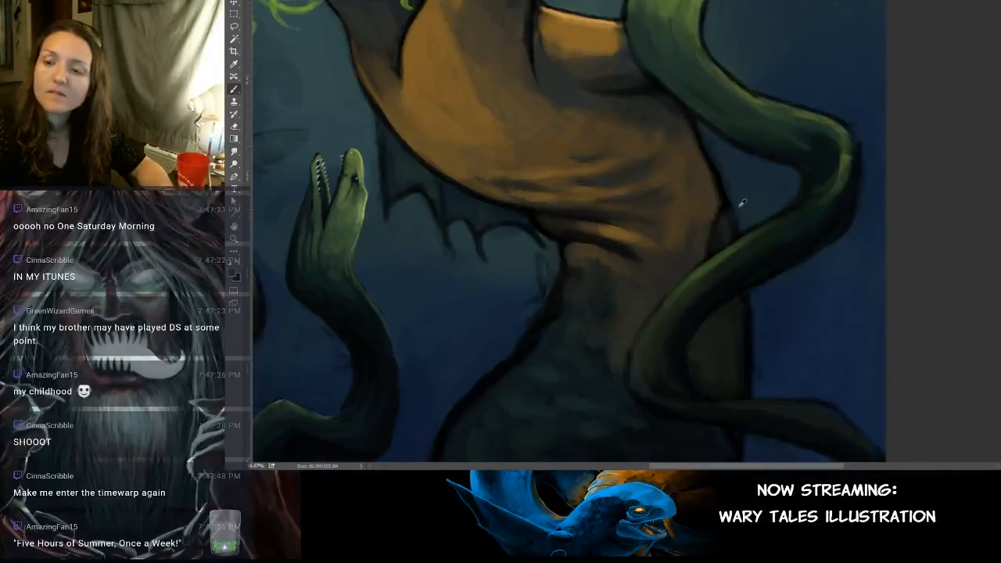
pyautogui.keyDown('alt'); pyautogui.click(606, 249); pyautogui.keyUp('alt')
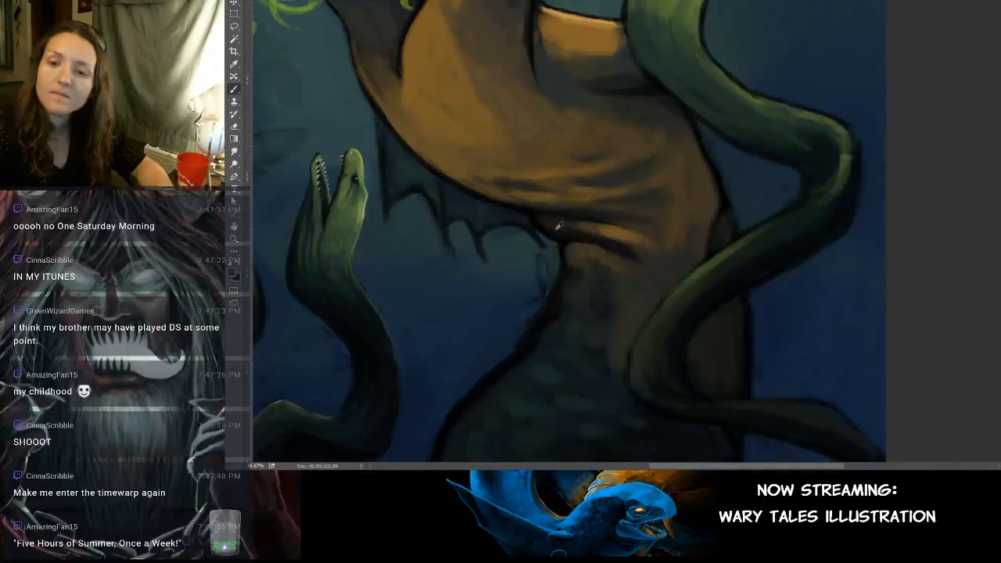
pyautogui.keyDown('alt'); pyautogui.click(553, 227); pyautogui.keyUp('alt')
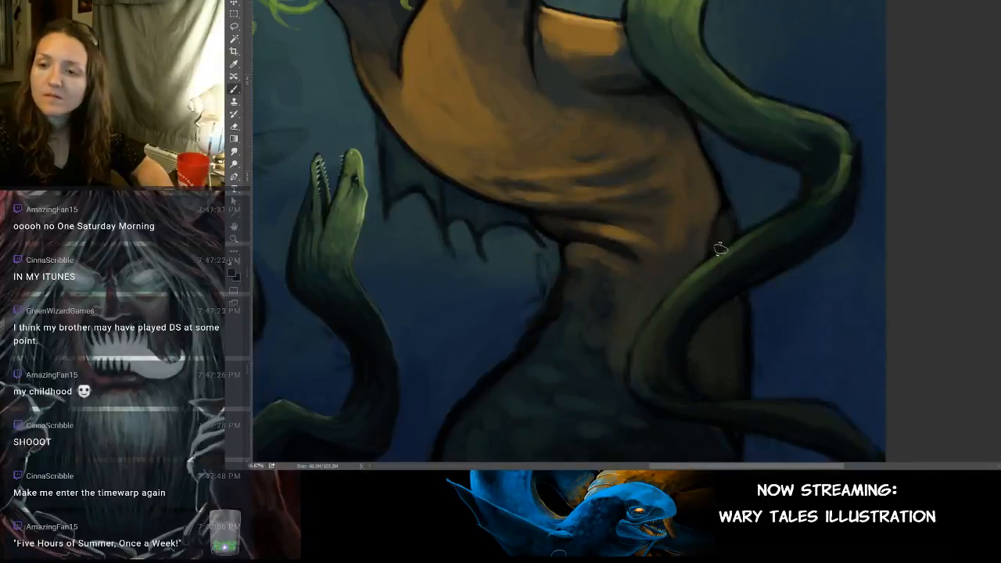
pyautogui.keyDown('alt'); pyautogui.click(754, 201); pyautogui.keyUp('alt')
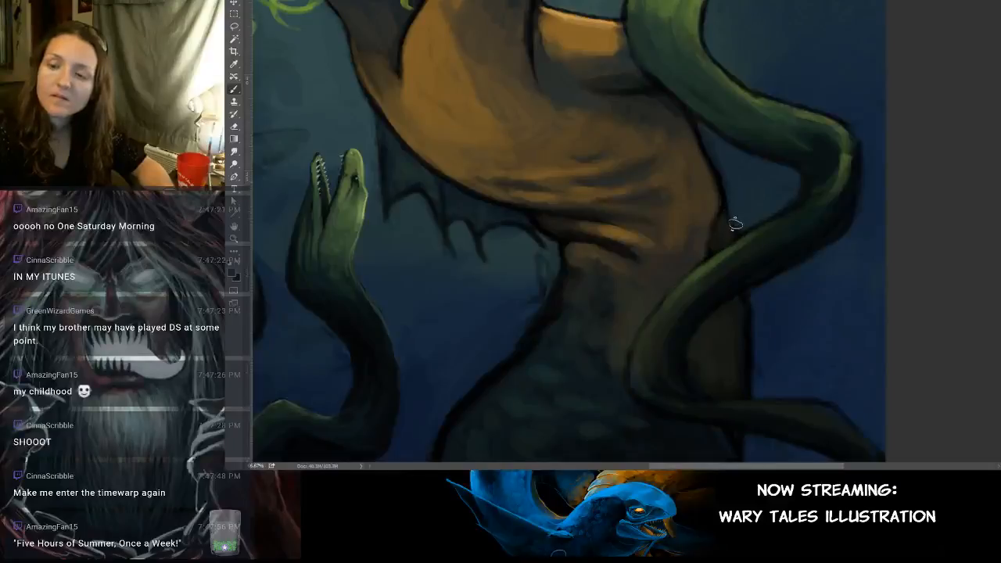
pyautogui.keyDown('alt'); pyautogui.click(708, 217); pyautogui.keyUp('alt')
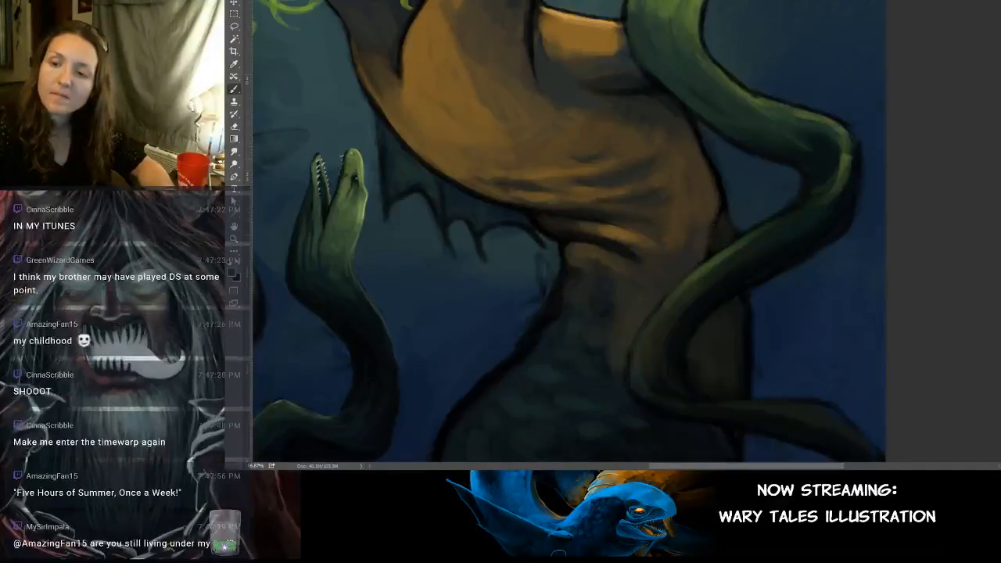
pyautogui.keyDown('alt'); pyautogui.click(720, 197); pyautogui.keyUp('alt')
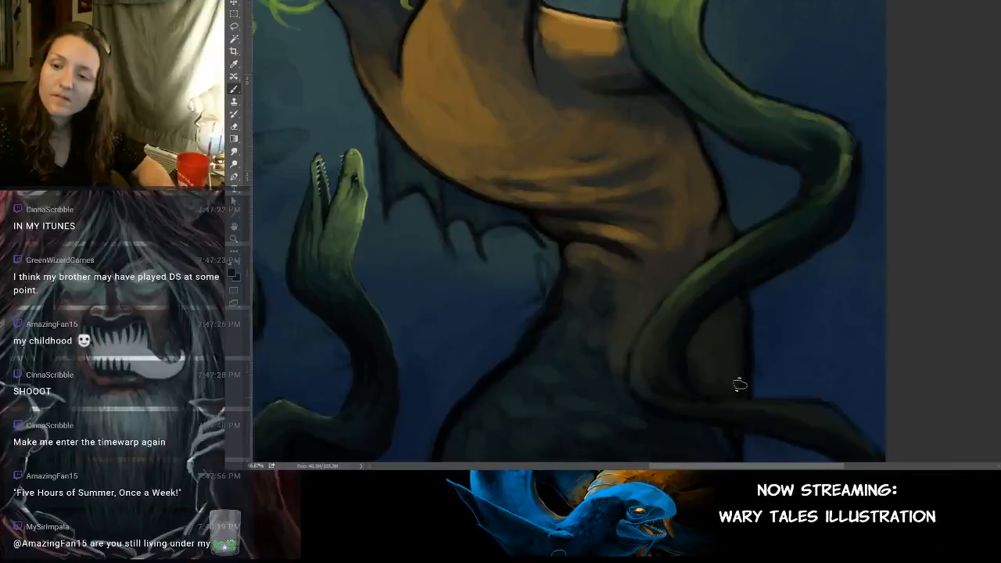
# Step: Sample skin and shadow tones around the waist and hip, and blend the shading between the skin folds and the eel's coil
pyautogui.keyDown('alt'); pyautogui.click(695, 249); pyautogui.keyUp('alt')
pyautogui.keyDown('alt'); pyautogui.click(711, 213); pyautogui.keyUp('alt')
pyautogui.keyDown('alt'); pyautogui.click(693, 250); pyautogui.keyUp('alt')
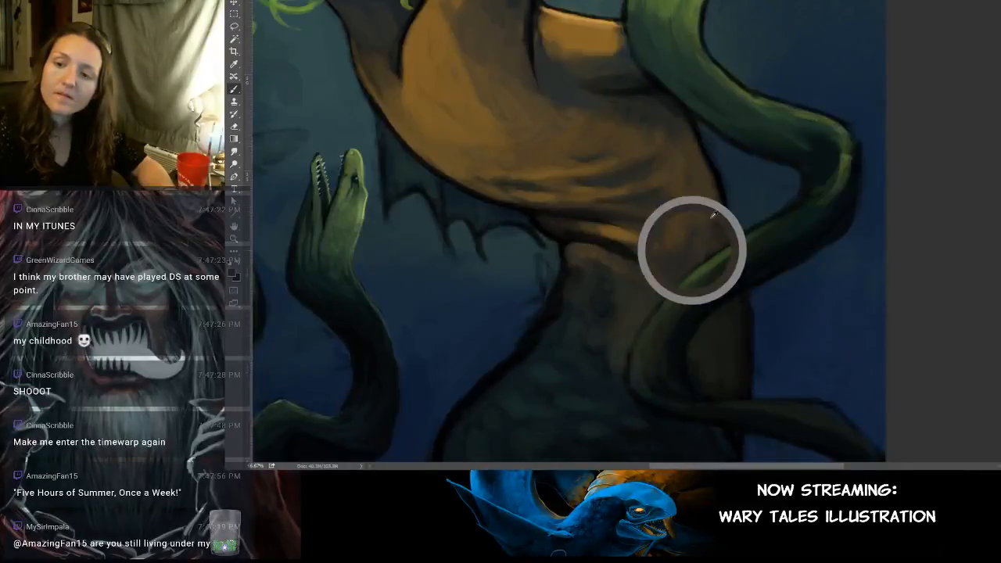
pyautogui.keyDown('alt'); pyautogui.click(677, 205); pyautogui.keyUp('alt')
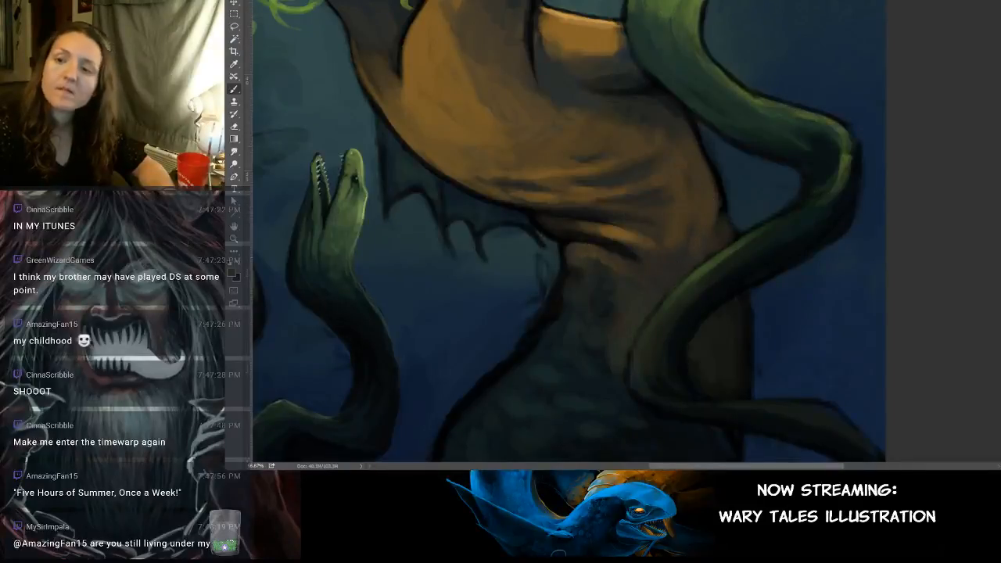
pyautogui.keyDown('alt'); pyautogui.click(666, 268); pyautogui.keyUp('alt')
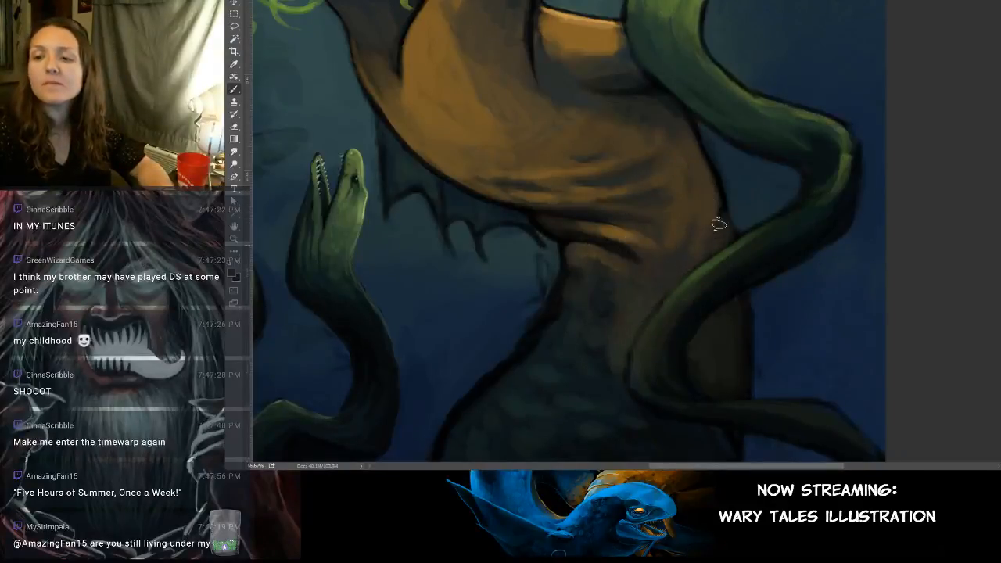
pyautogui.keyDown('alt'); pyautogui.click(708, 207); pyautogui.keyUp('alt')
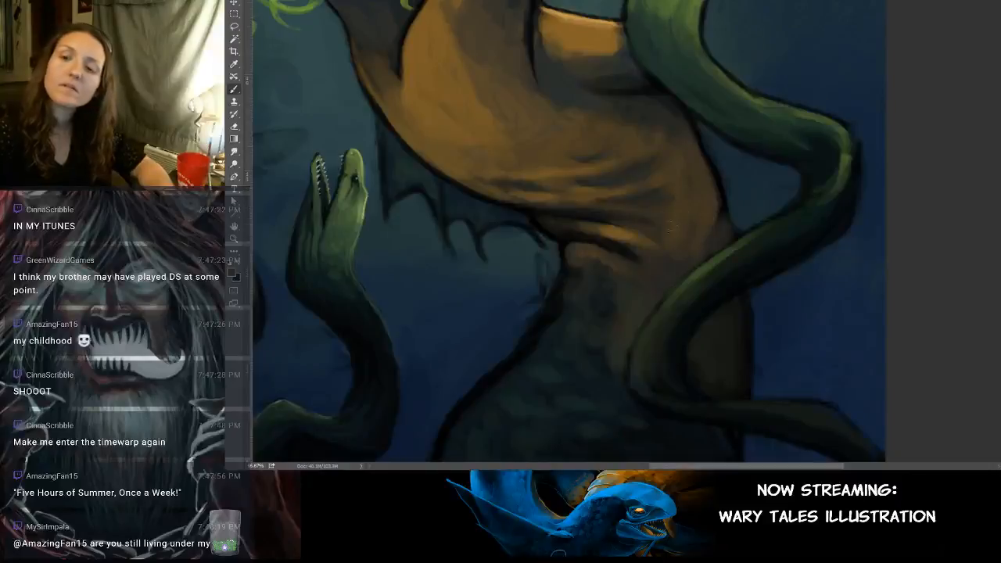
pyautogui.keyDown('alt'); pyautogui.click(630, 234); pyautogui.keyUp('alt')
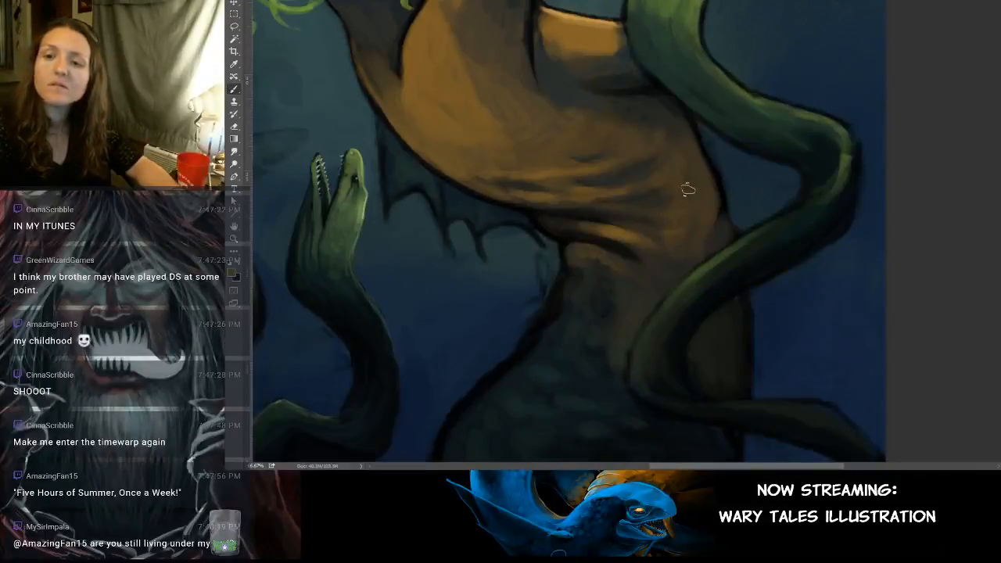
# Step: Clean up the dark contour of the eel stretched across the raised arms and save the illustration
pyautogui.moveTo(650, 135)
pyautogui.mouseDown()
pyautogui.moveTo(654, 232)
pyautogui.moveTo(643, 224)
pyautogui.mouseUp()
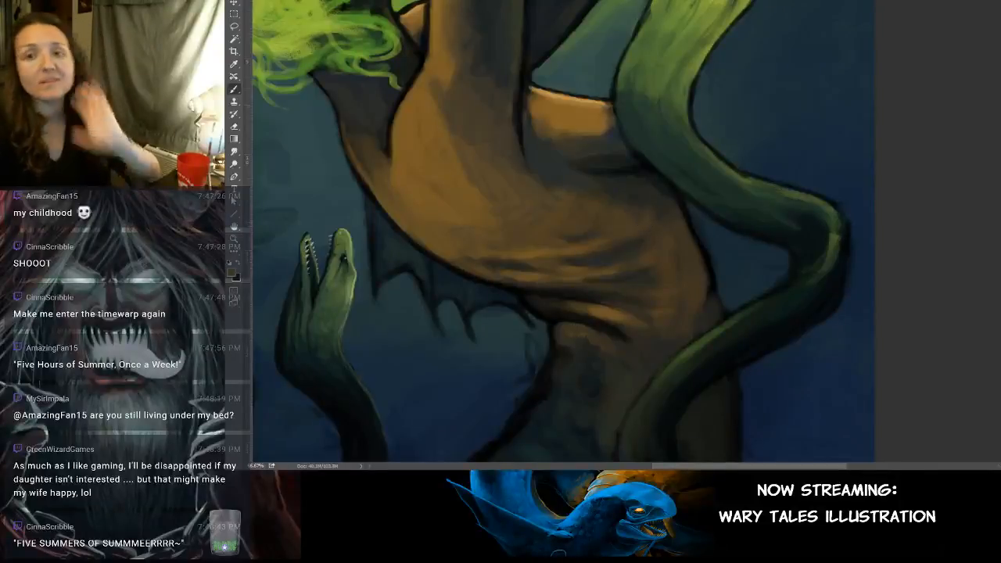
pyautogui.moveTo(617, 171)
pyautogui.mouseDown()
pyautogui.moveTo(727, 201)
pyautogui.moveTo(691, 227)
pyautogui.moveTo(729, 208)
pyautogui.mouseUp()
pyautogui.moveTo(630, 190)
pyautogui.mouseDown()
pyautogui.moveTo(617, 227)
pyautogui.moveTo(626, 286)
pyautogui.moveTo(555, 305)
pyautogui.mouseUp()
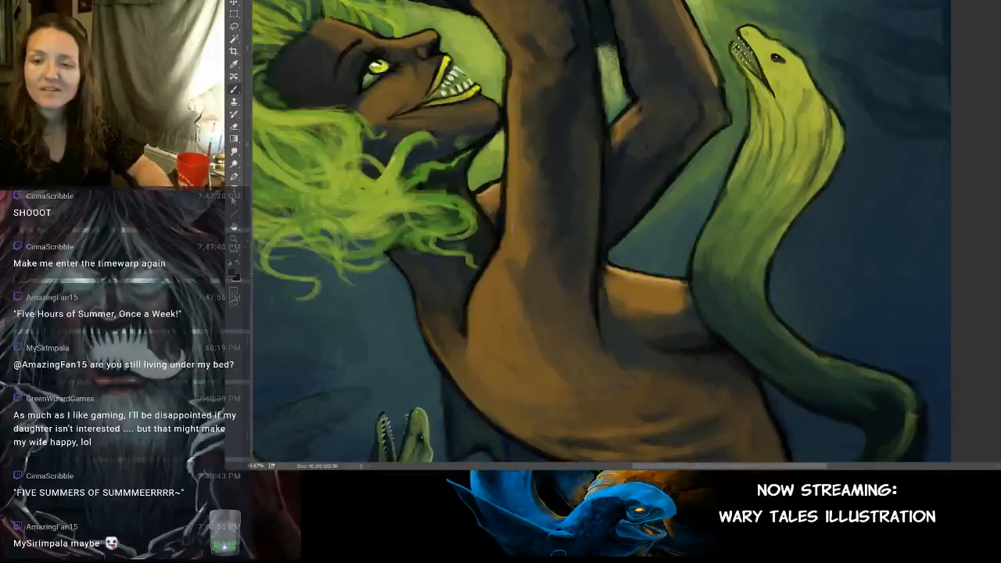
pyautogui.scroll(2, 594, 234)
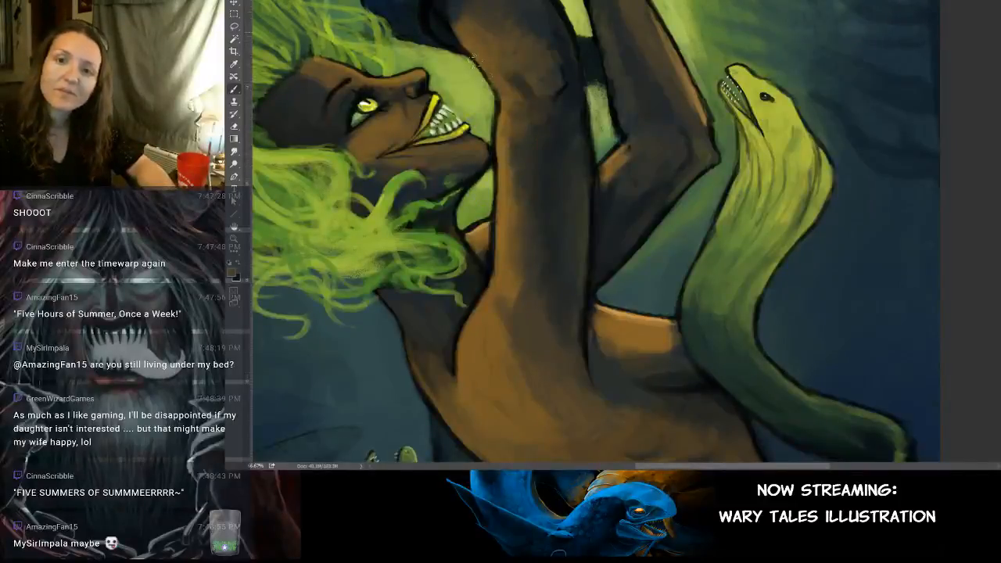
pyautogui.moveTo(514, 68)
pyautogui.mouseDown()
pyautogui.moveTo(509, 117)
pyautogui.moveTo(522, 125)
pyautogui.mouseUp()
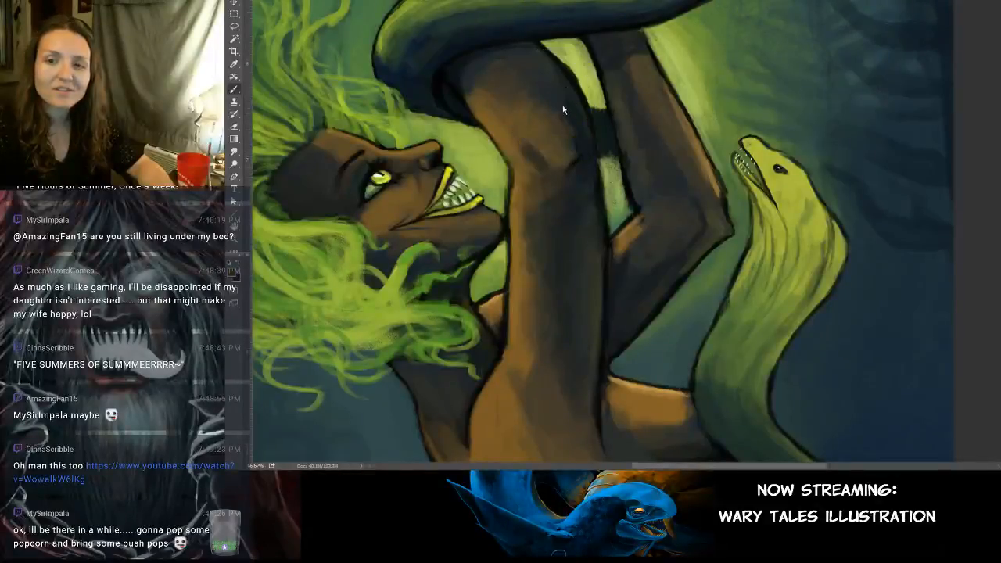
pyautogui.moveTo(670, 151); pyautogui.dragTo(652, 147)
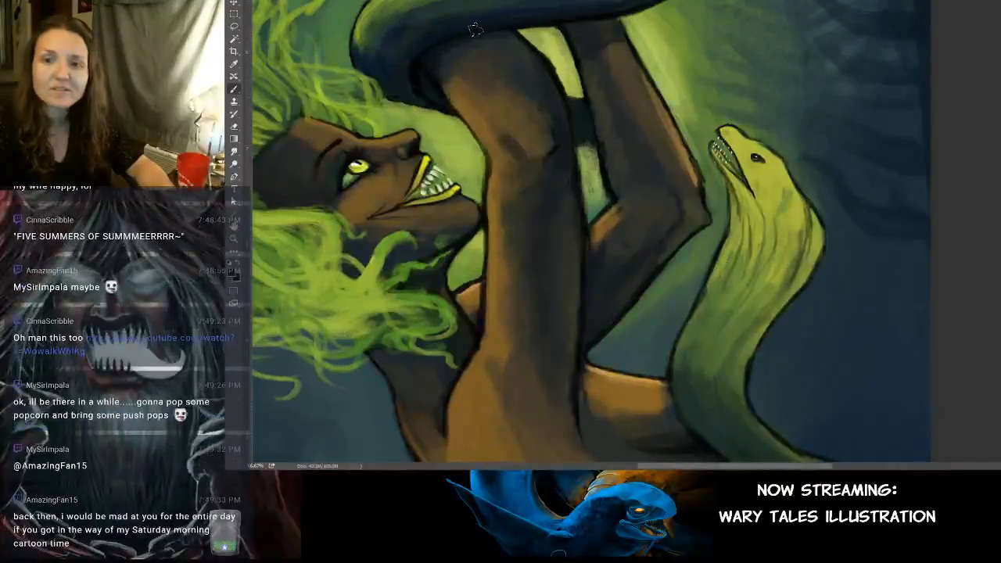
pyautogui.scroll(5, 530, 65)
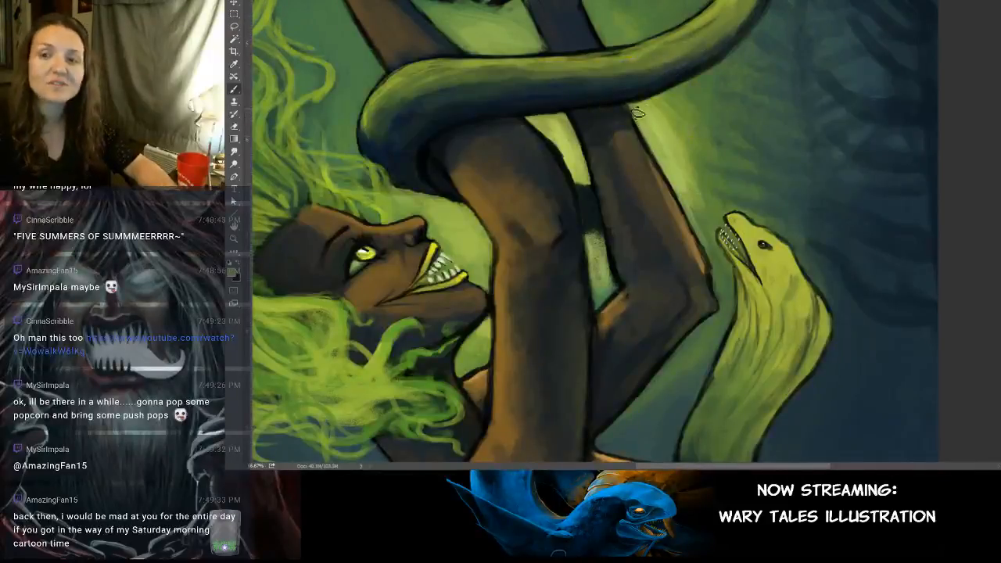
pyautogui.moveTo(664, 105)
pyautogui.mouseDown()
pyautogui.moveTo(664, 183)
pyautogui.moveTo(639, 212)
pyautogui.mouseUp()
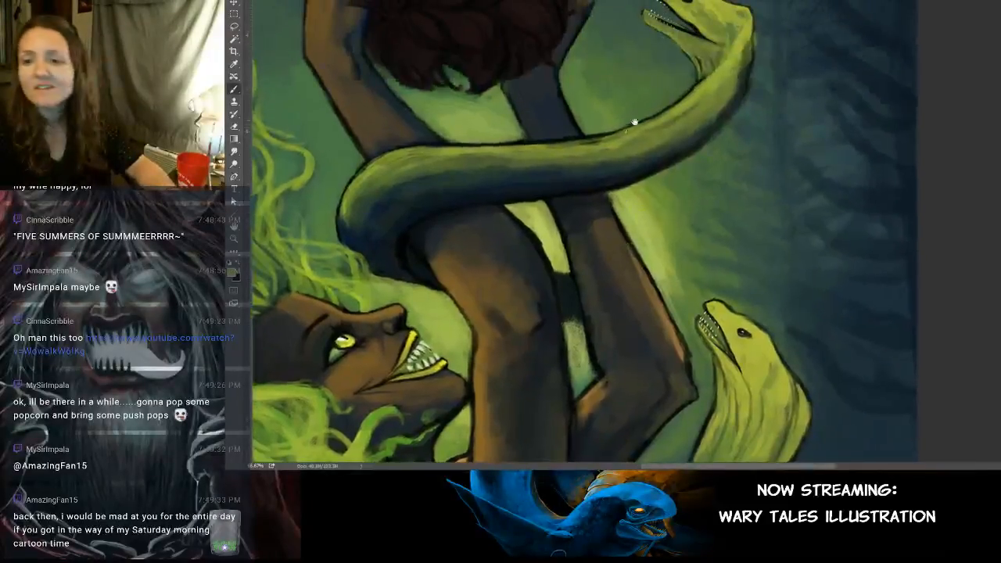
pyautogui.moveTo(632, 120)
pyautogui.mouseDown()
pyautogui.moveTo(659, 174)
pyautogui.moveTo(623, 101)
pyautogui.moveTo(657, 151)
pyautogui.moveTo(644, 156)
pyautogui.mouseUp()
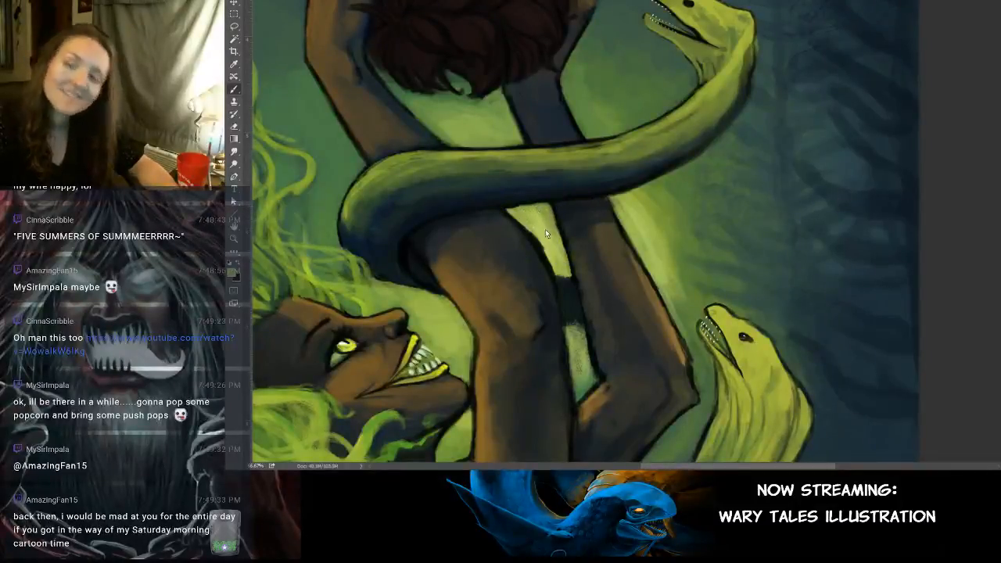
pyautogui.scroll(1, 673, 150)
pyautogui.hotkey('ctrl', 's')
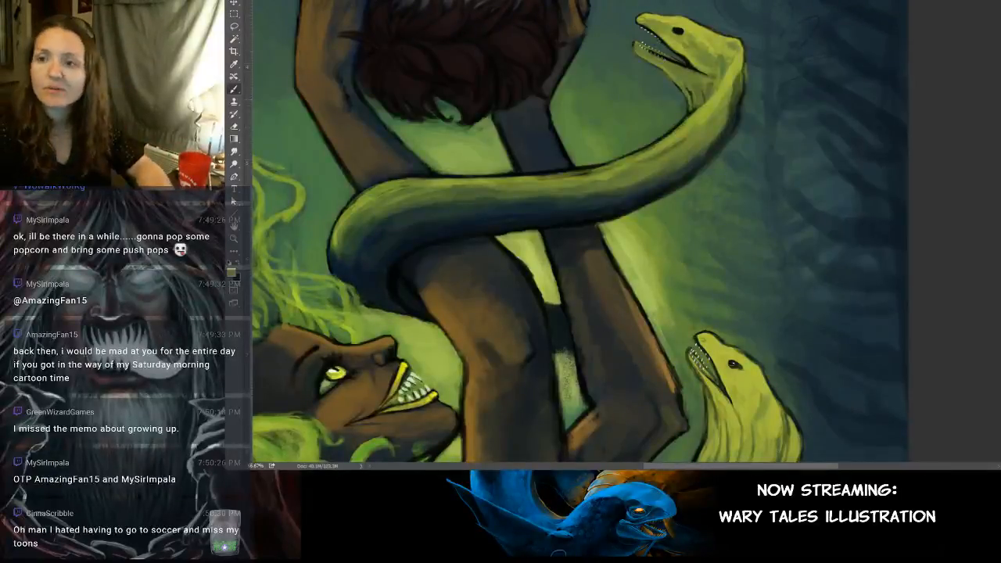
# Step: Repaint the dark band between the two arms and smooth the speckled pale green gap beneath it, sharpening the edges
pyautogui.moveTo(686, 175)
pyautogui.mouseDown()
pyautogui.moveTo(699, 169)
pyautogui.moveTo(641, 143)
pyautogui.mouseUp()
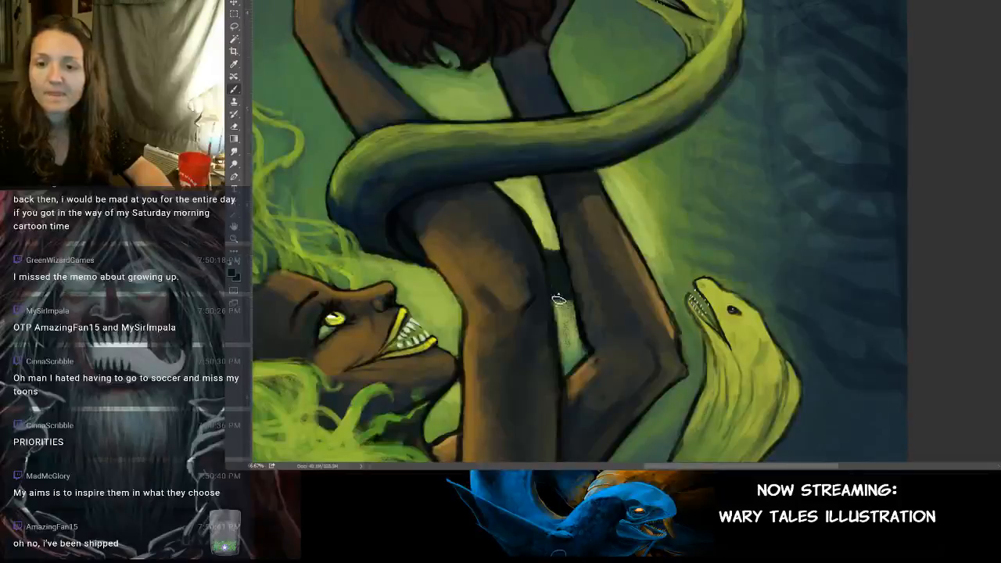
pyautogui.moveTo(556, 241); pyautogui.dragTo(547, 249)
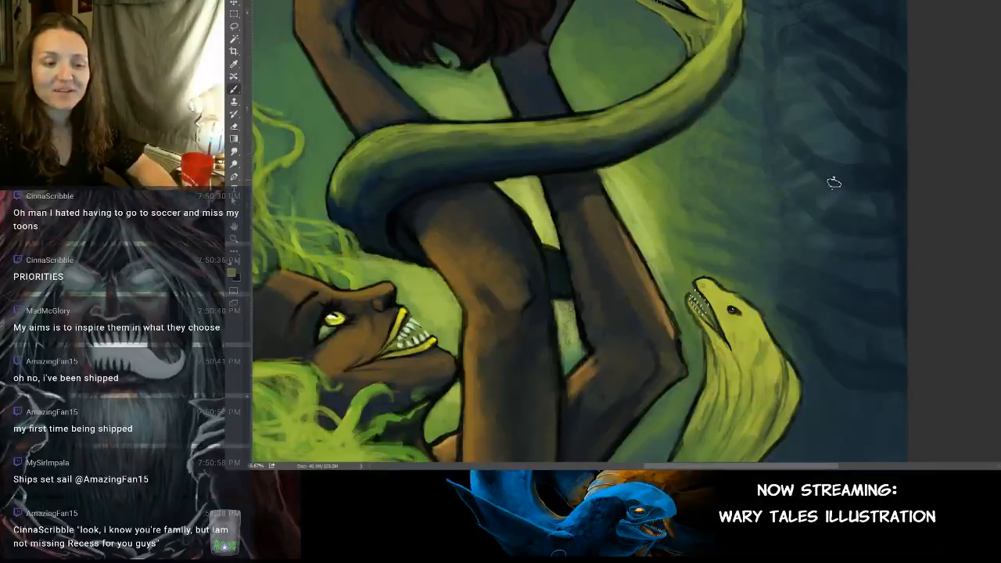
pyautogui.scroll(-3, 667, 221)
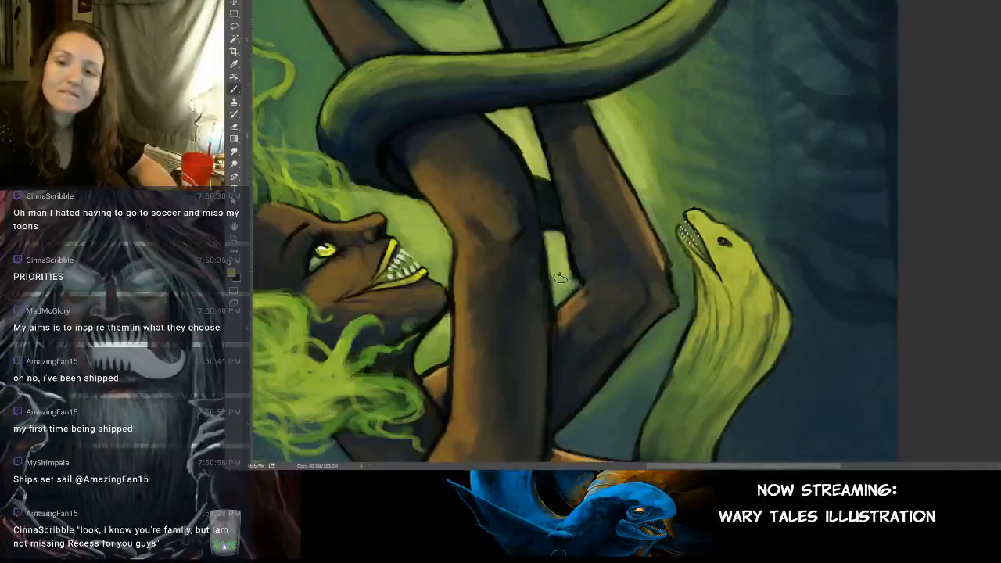
pyautogui.press('r')
pyautogui.click(537, 258)
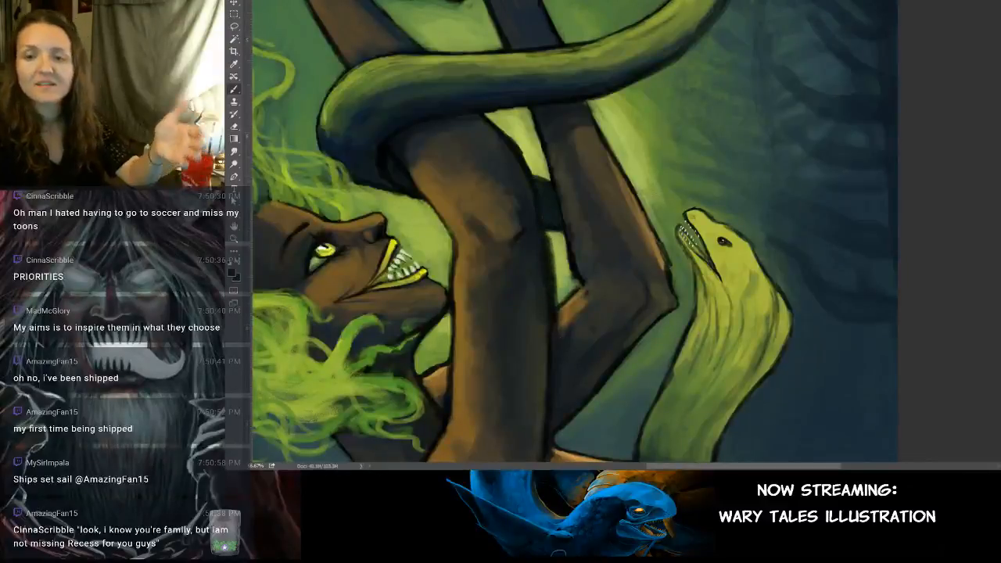
pyautogui.keyDown('alt'); pyautogui.click(560, 266); pyautogui.keyUp('alt')
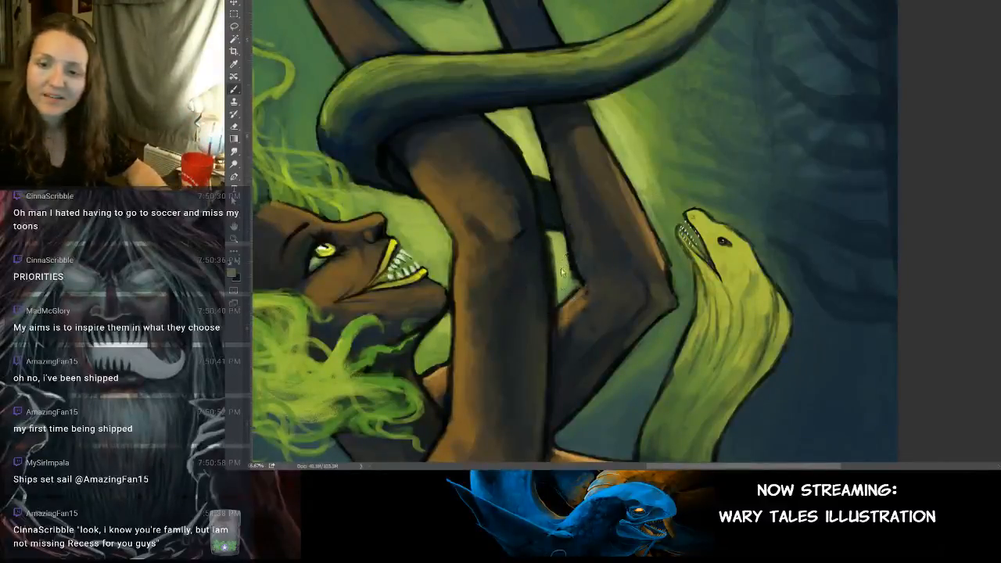
pyautogui.moveTo(558, 259); pyautogui.dragTo(558, 271)
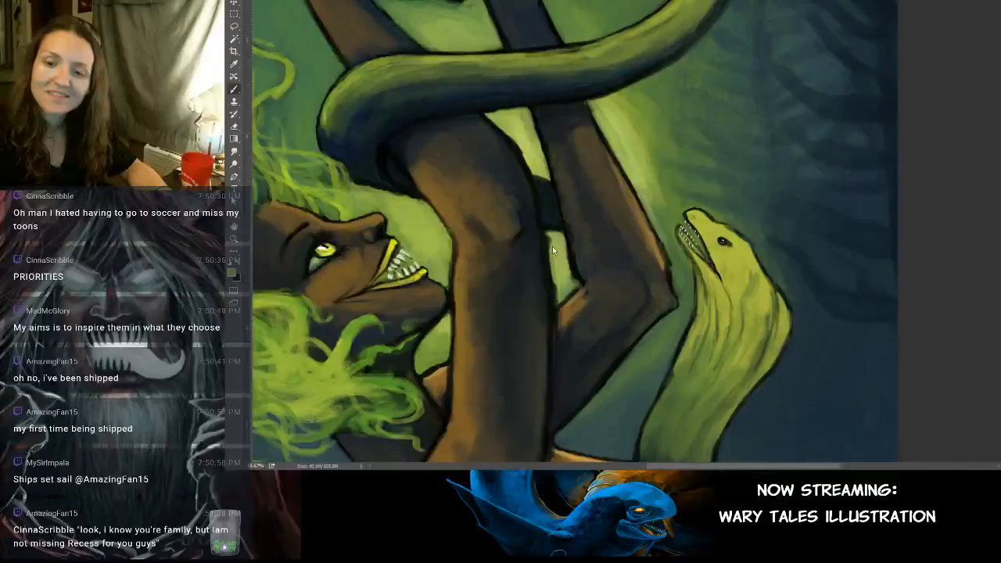
pyautogui.moveTo(552, 235); pyautogui.dragTo(553, 271)
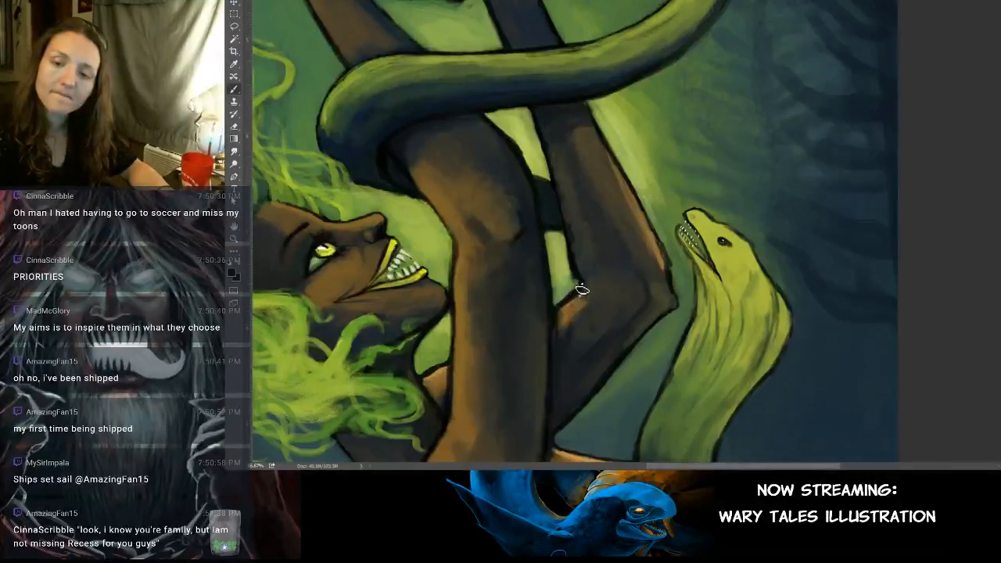
# Step: Refine the dark outline and orange rim light along the outer forearm down to the elbow
pyautogui.moveTo(616, 173)
pyautogui.mouseDown()
pyautogui.moveTo(699, 324)
pyautogui.moveTo(606, 249)
pyautogui.moveTo(550, 175)
pyautogui.moveTo(582, 265)
pyautogui.moveTo(599, 231)
pyautogui.moveTo(622, 247)
pyautogui.moveTo(592, 197)
pyautogui.moveTo(532, 146)
pyautogui.moveTo(552, 185)
pyautogui.moveTo(537, 127)
pyautogui.moveTo(547, 157)
pyautogui.moveTo(635, 87)
pyautogui.moveTo(653, 89)
pyautogui.moveTo(675, 153)
pyautogui.moveTo(654, 142)
pyautogui.moveTo(624, 196)
pyautogui.moveTo(613, 176)
pyautogui.mouseUp()
pyautogui.moveTo(575, 134); pyautogui.dragTo(596, 196)
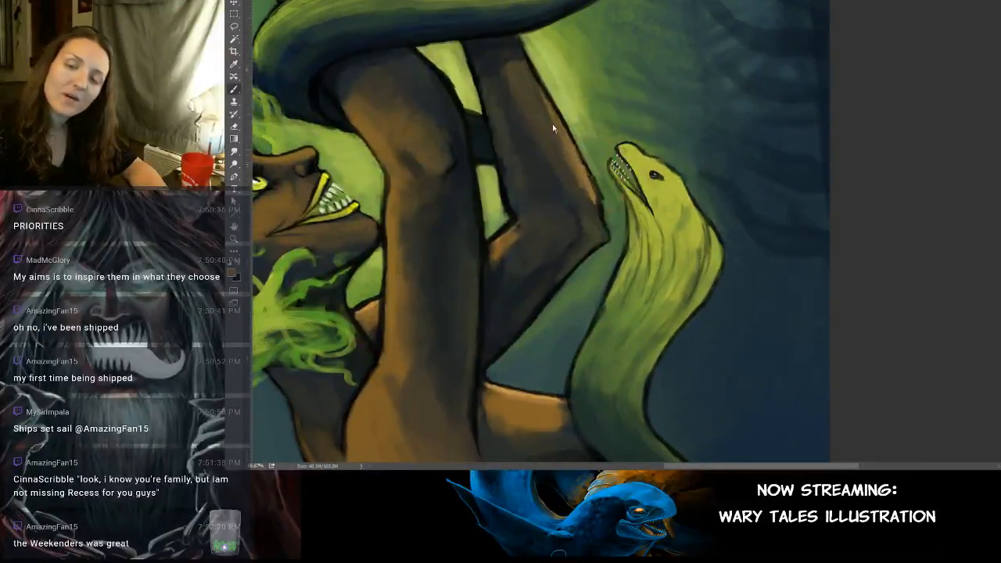
pyautogui.moveTo(552, 123); pyautogui.dragTo(560, 155)
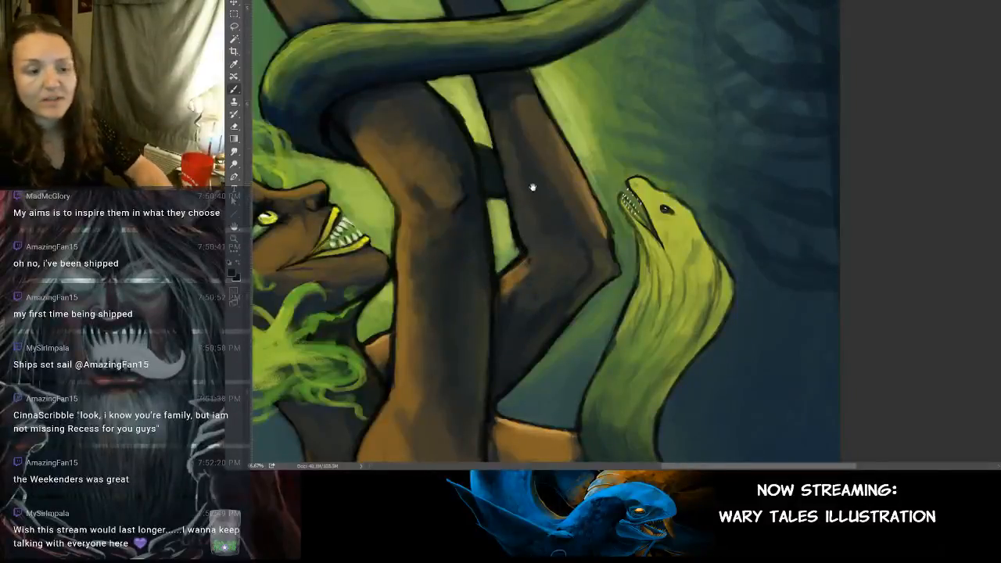
# Step: Sample dark tones at the eel's bend and refine the shadowed edge where it wraps over the upper arm
pyautogui.moveTo(532, 188); pyautogui.dragTo(554, 233)
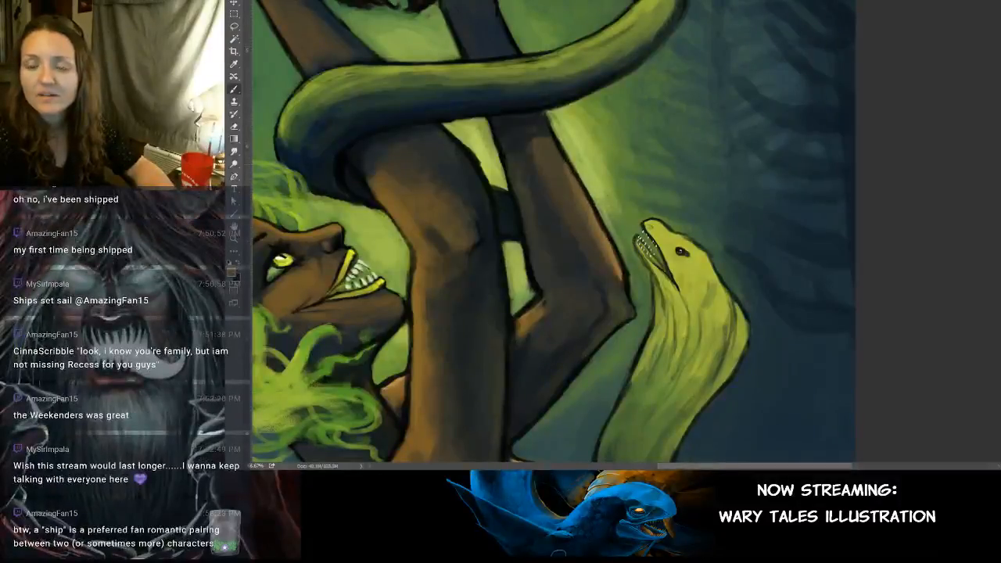
pyautogui.keyDown('alt'); pyautogui.click(357, 148); pyautogui.keyUp('alt')
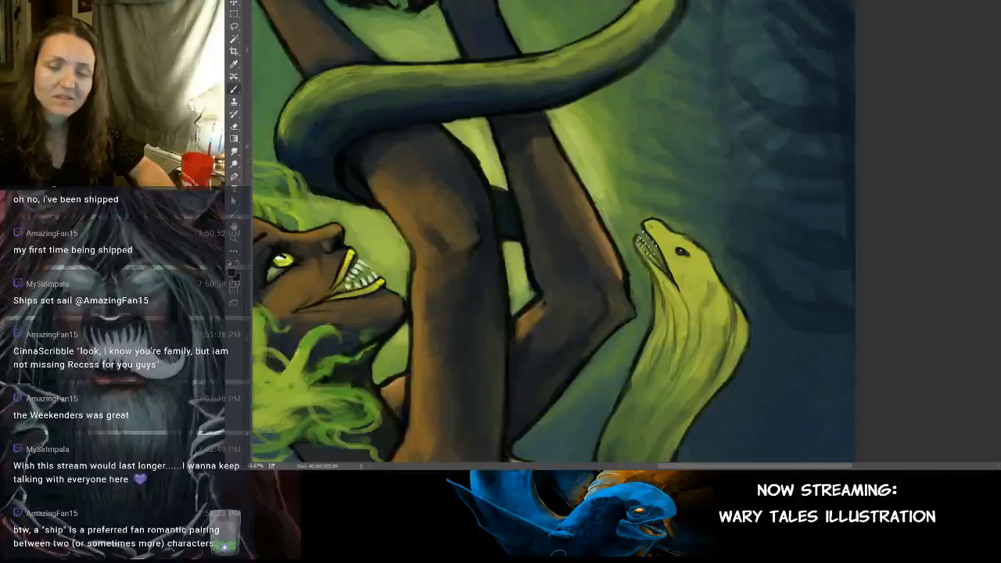
pyautogui.keyDown('alt'); pyautogui.click(350, 153); pyautogui.keyUp('alt')
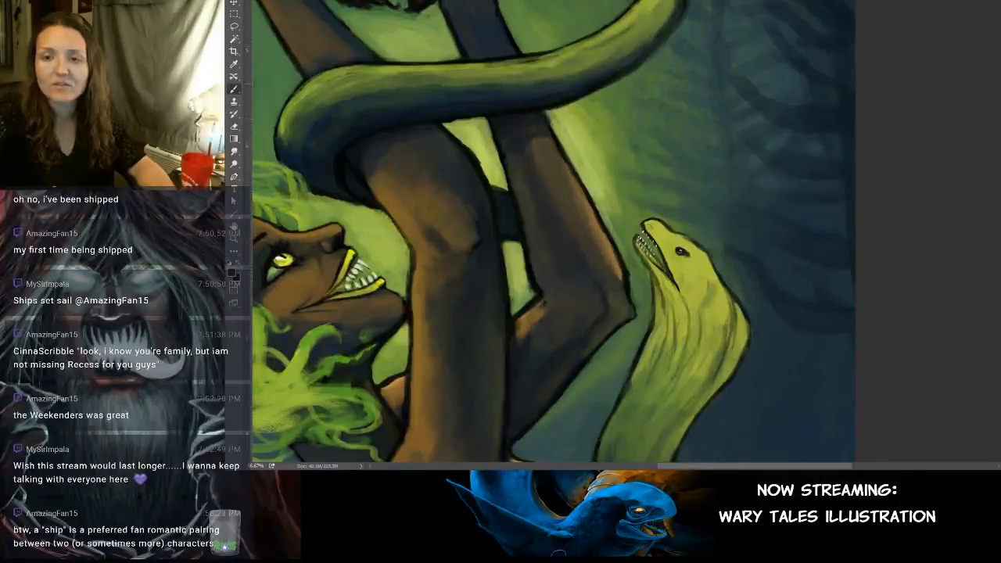
# Step: Sample the light green background and dark outline tones, and clean up the forearm's outer contour above and below the crossing eel
pyautogui.keyDown('alt'); pyautogui.click(569, 125); pyautogui.keyUp('alt')
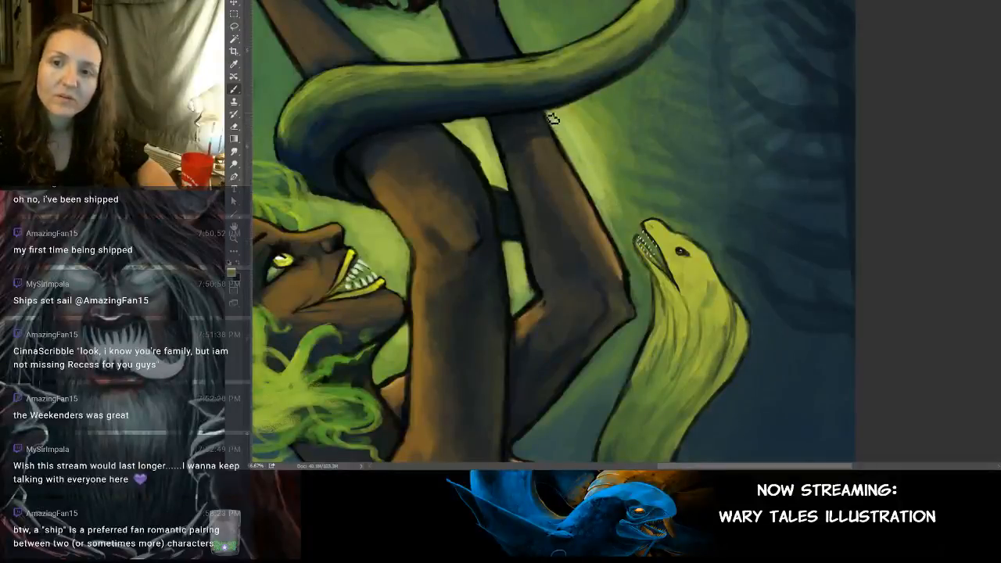
pyautogui.moveTo(568, 120); pyautogui.dragTo(570, 179)
pyautogui.keyDown('alt'); pyautogui.click(550, 195); pyautogui.keyUp('alt')
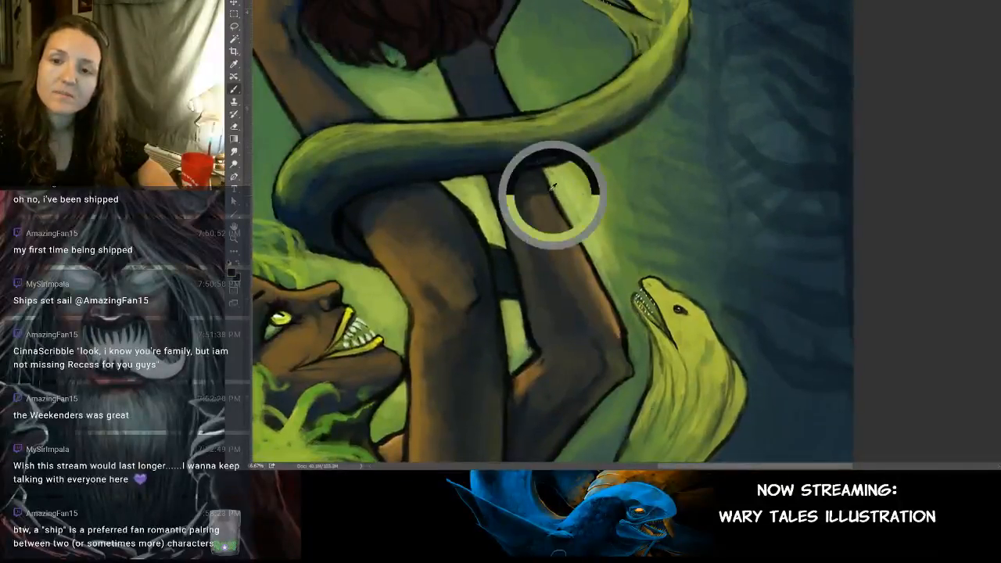
pyautogui.moveTo(516, 95); pyautogui.dragTo(514, 99)
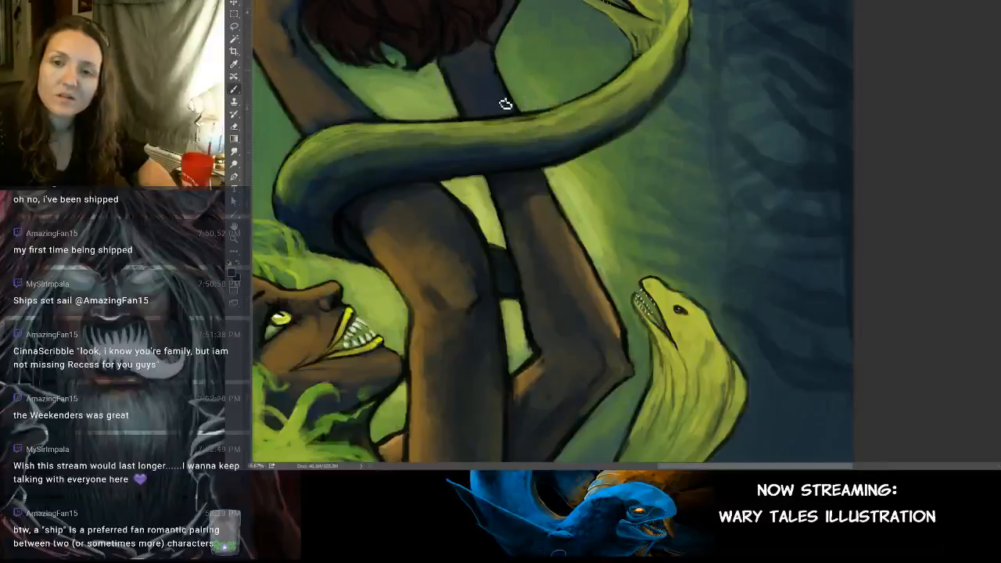
pyautogui.moveTo(512, 93); pyautogui.dragTo(519, 108)
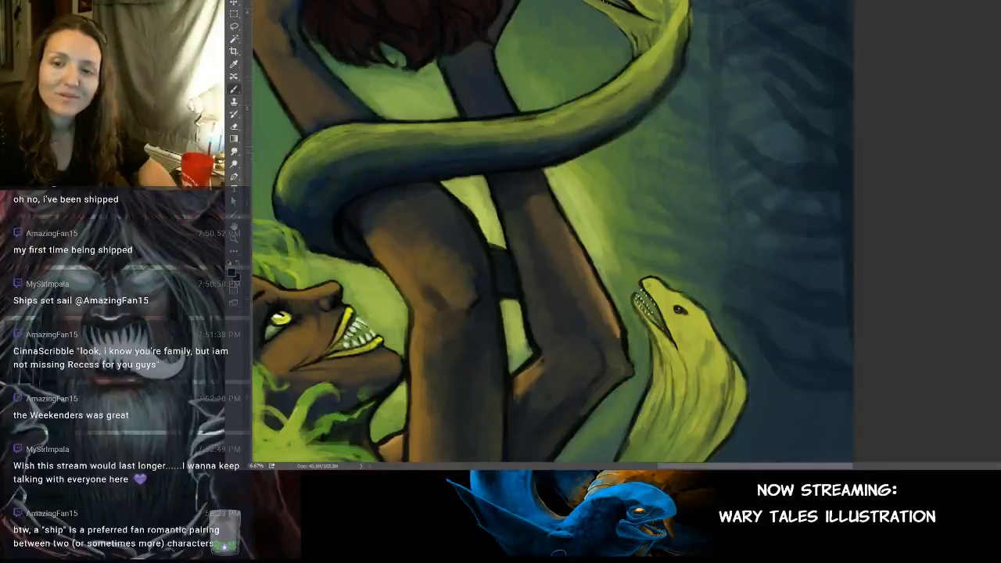
pyautogui.moveTo(546, 169)
pyautogui.mouseDown()
pyautogui.moveTo(558, 205)
pyautogui.moveTo(558, 192)
pyautogui.mouseUp()
pyautogui.hotkey('ctrl', 'z')
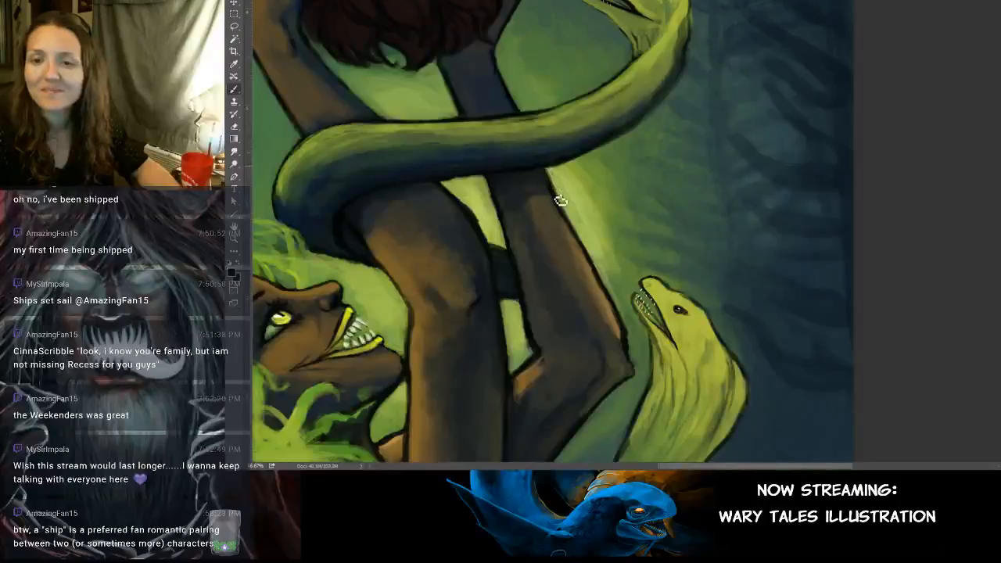
pyautogui.moveTo(562, 180)
pyautogui.mouseDown()
pyautogui.moveTo(561, 202)
pyautogui.moveTo(554, 190)
pyautogui.mouseUp()
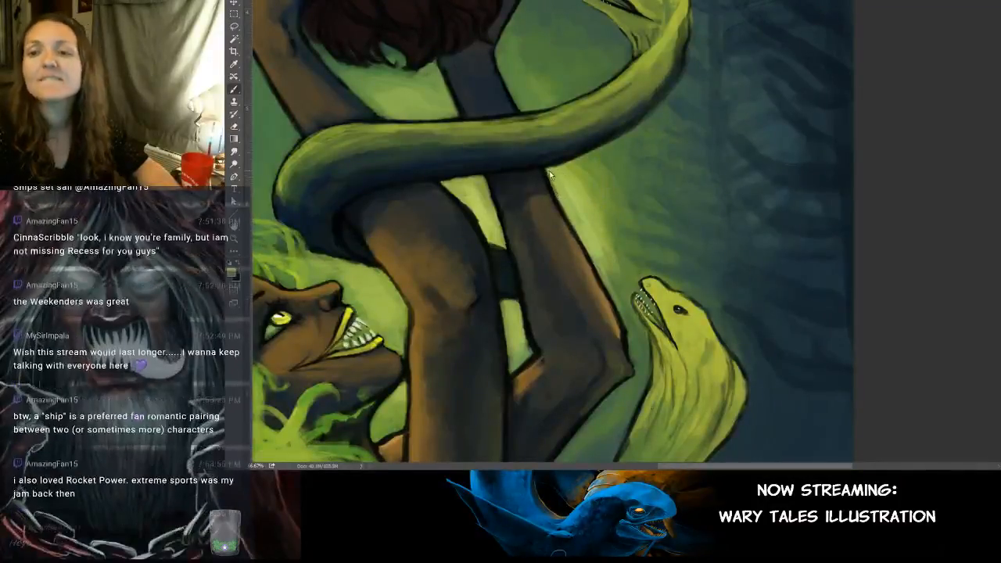
# Step: Sample a dark tone from the upper eel and refine the outline of its underside where it crosses the forearm
pyautogui.keyDown('alt'); pyautogui.click(537, 159); pyautogui.keyUp('alt')
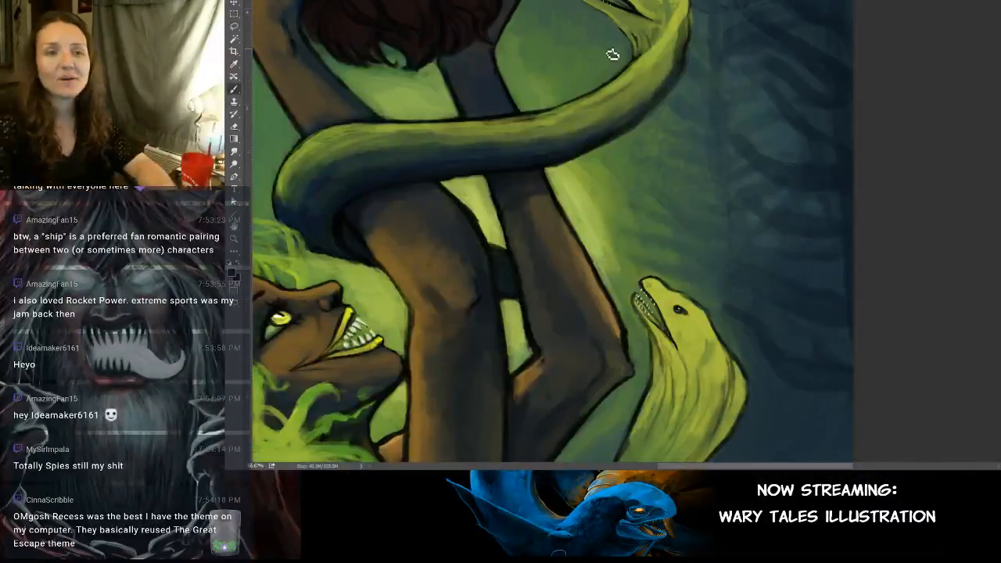
pyautogui.moveTo(670, 118); pyautogui.dragTo(668, 148)
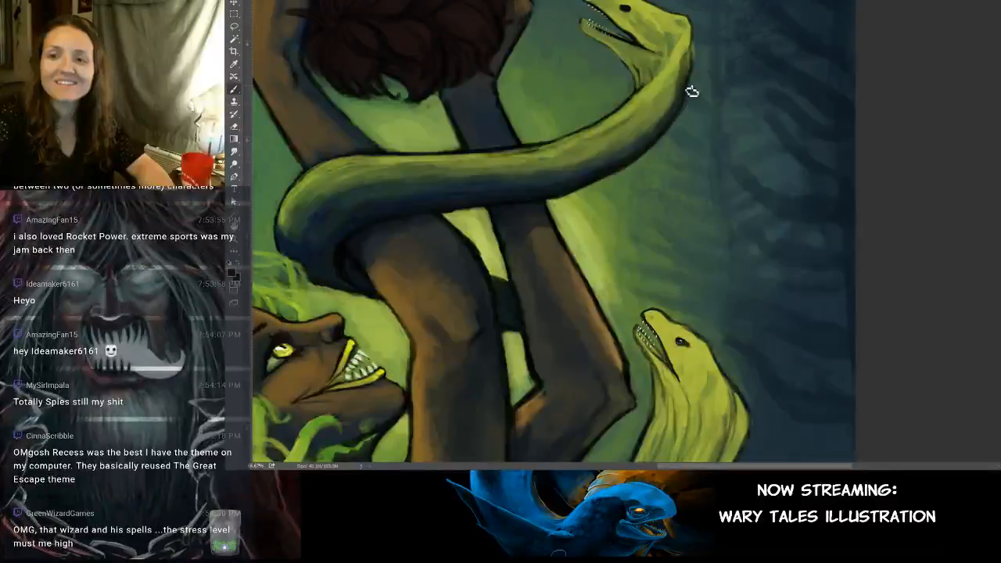
pyautogui.moveTo(650, 164); pyautogui.dragTo(603, 196)
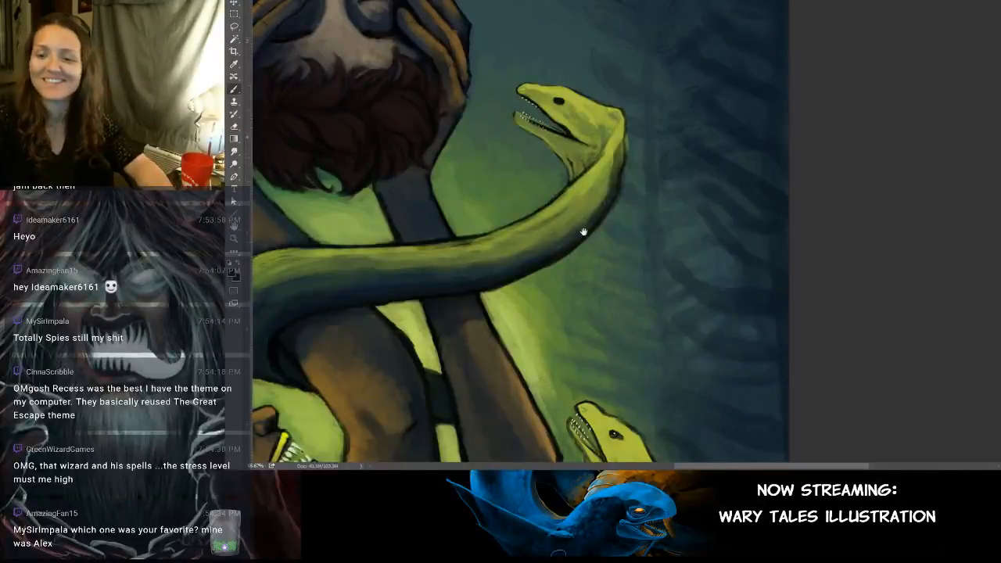
pyautogui.moveTo(584, 232); pyautogui.dragTo(576, 224)
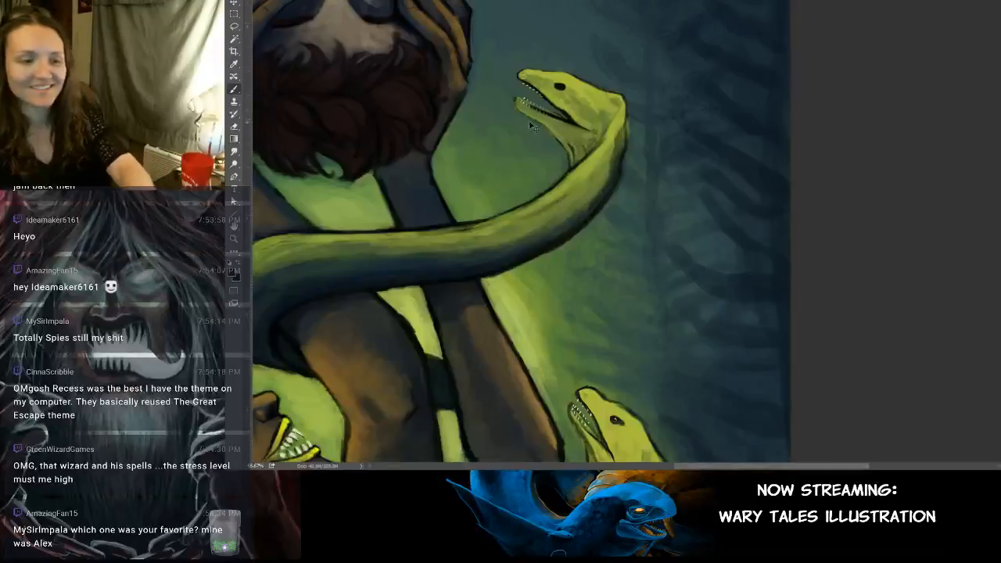
# Step: Inspect the upper eel's head up close and sample a tone at its eye
pyautogui.scroll(5, 563, 123)
pyautogui.scroll(-3, 569, 232)
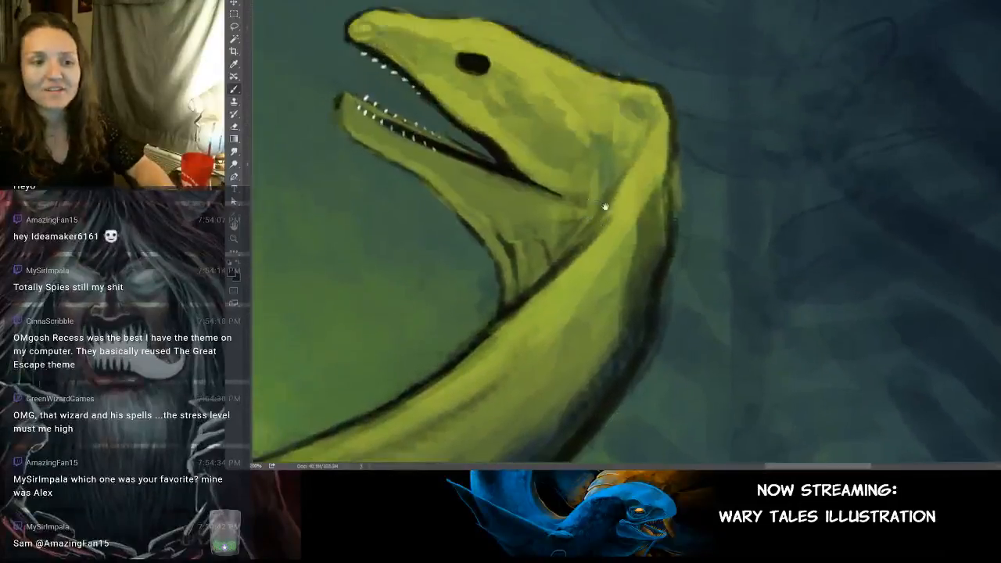
pyautogui.scroll(2, 599, 175)
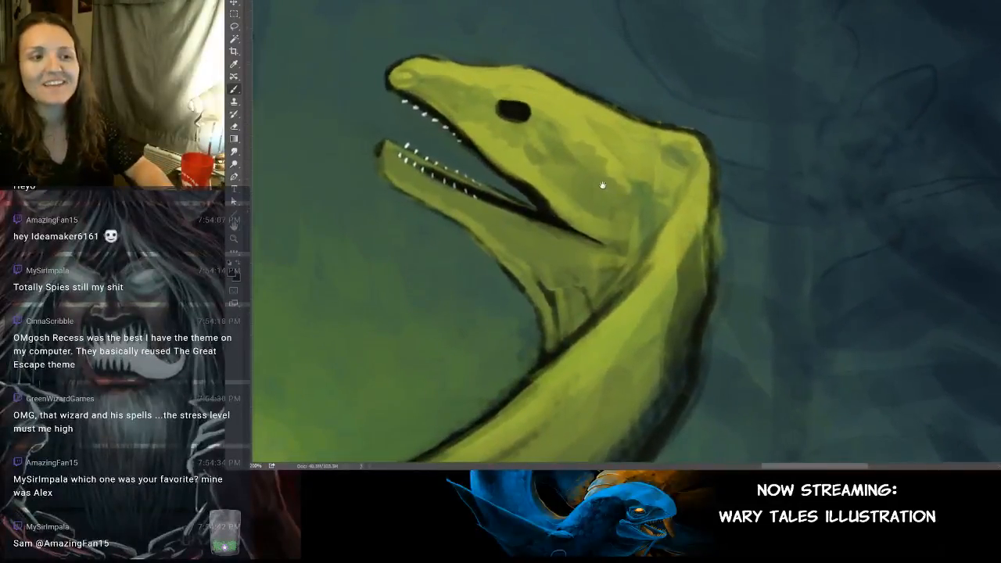
pyautogui.scroll(-3, 599, 216)
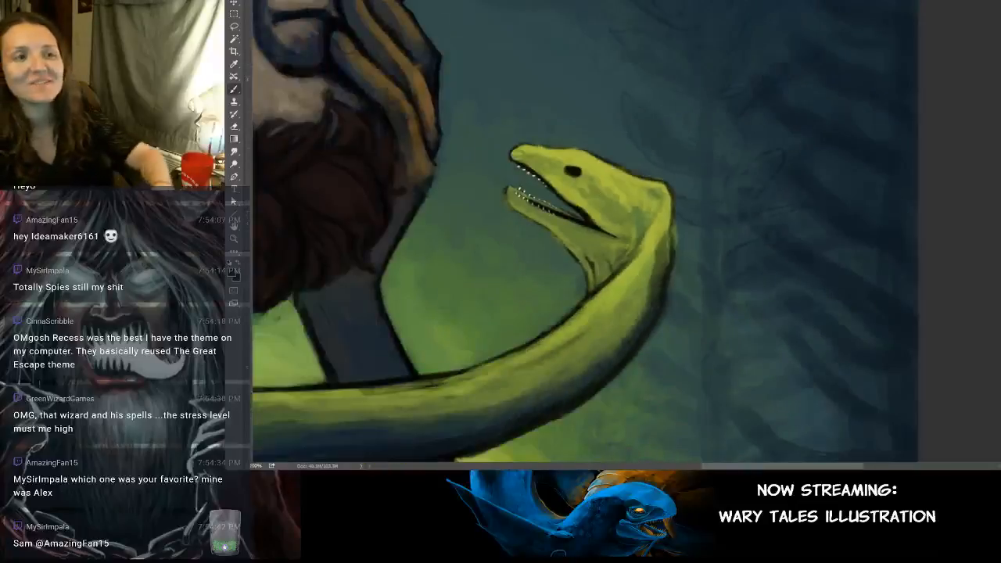
pyautogui.keyDown('alt'); pyautogui.click(581, 167); pyautogui.keyUp('alt')
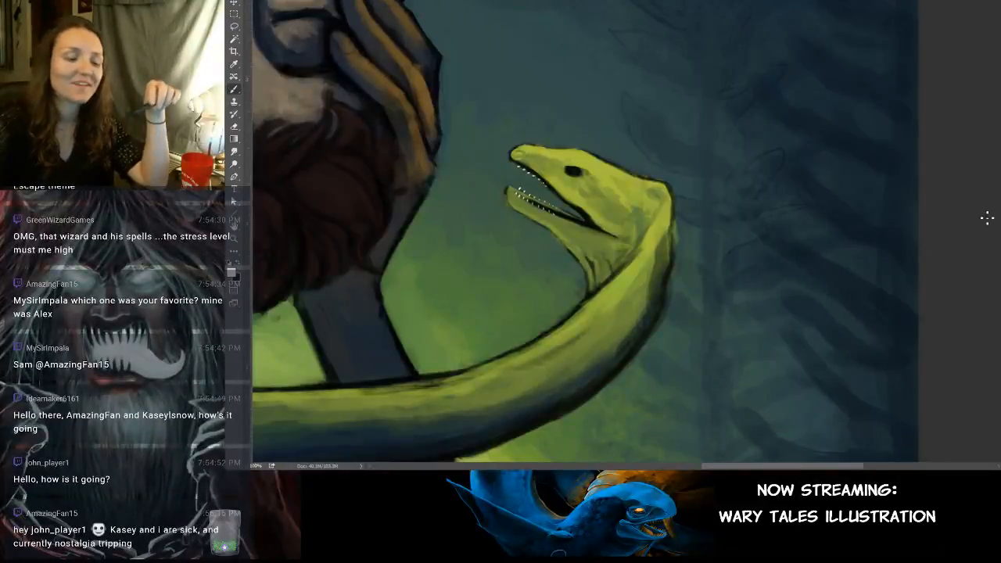
# Step: Refine the dark outline of the wrist and forearm beside the bearded man's curls, down to the crossing eel
pyautogui.hotkey('ctrl', '-')
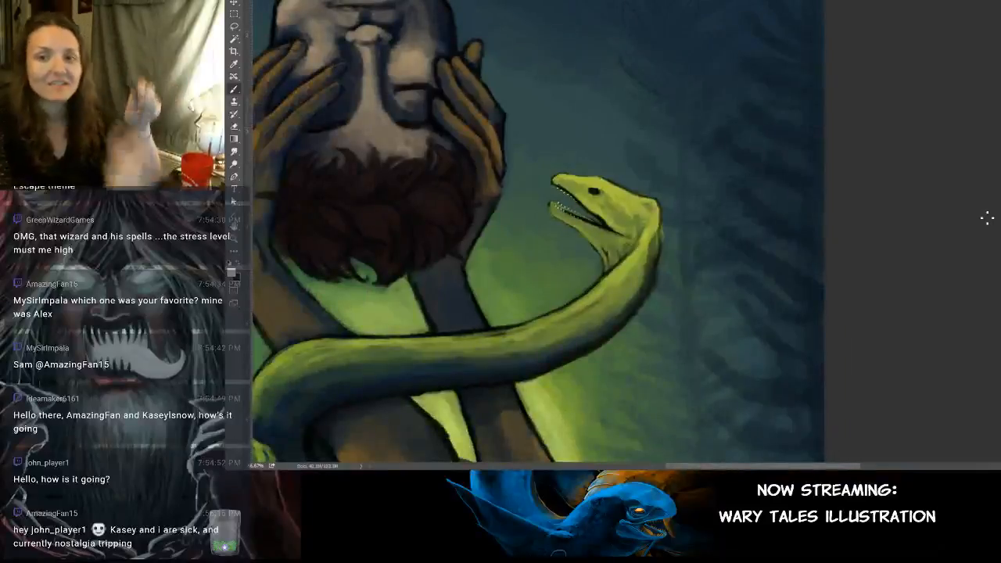
pyautogui.moveTo(577, 227); pyautogui.dragTo(645, 186)
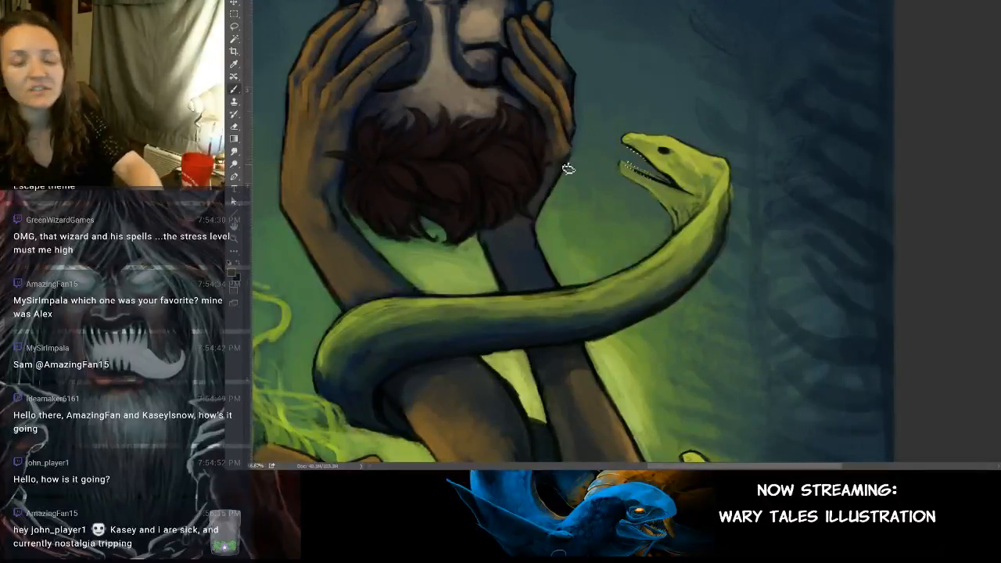
pyautogui.hotkey('ctrl', '+')
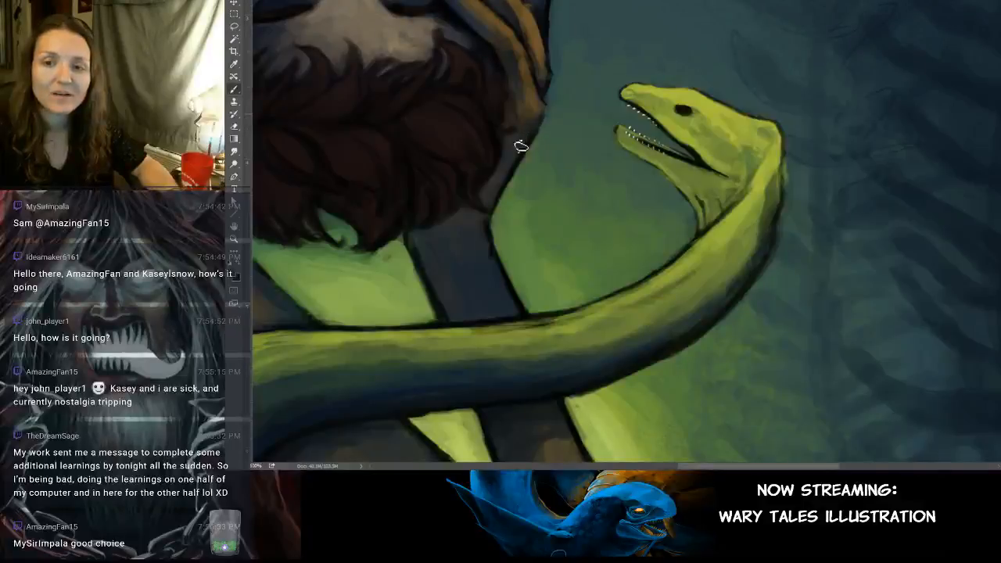
pyautogui.moveTo(559, 94); pyautogui.dragTo(523, 164)
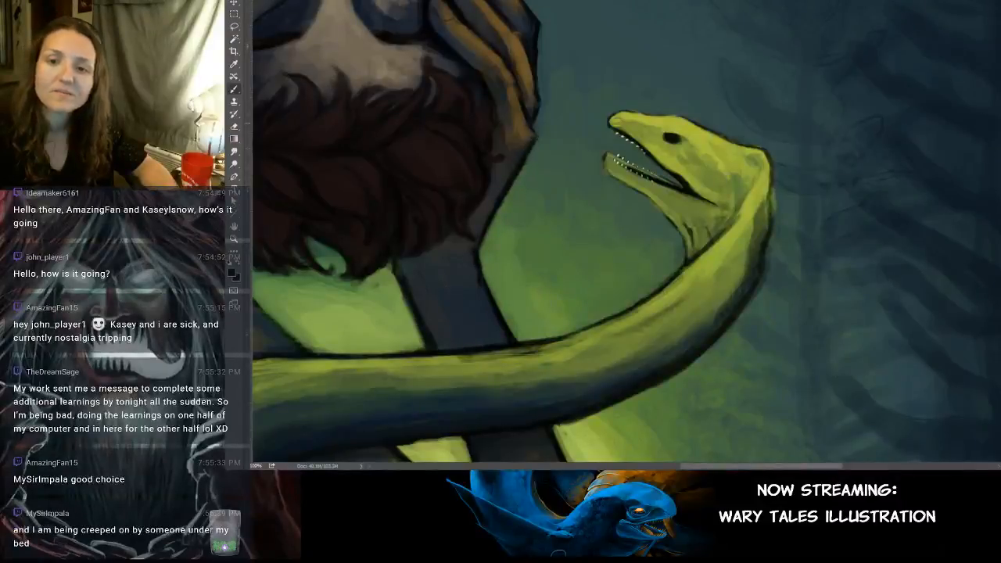
pyautogui.moveTo(547, 166); pyautogui.dragTo(595, 190)
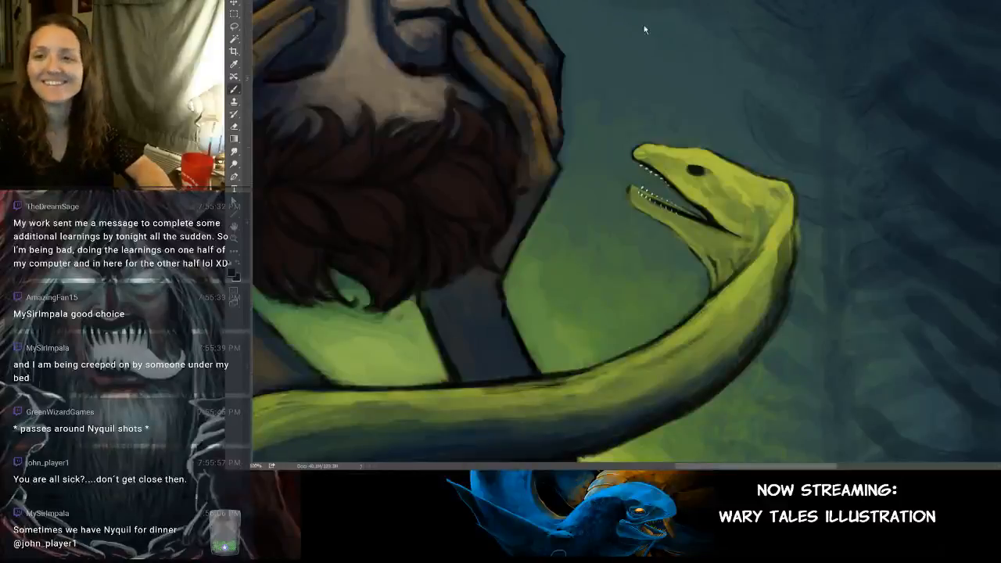
pyautogui.scroll(-2, 588, 138)
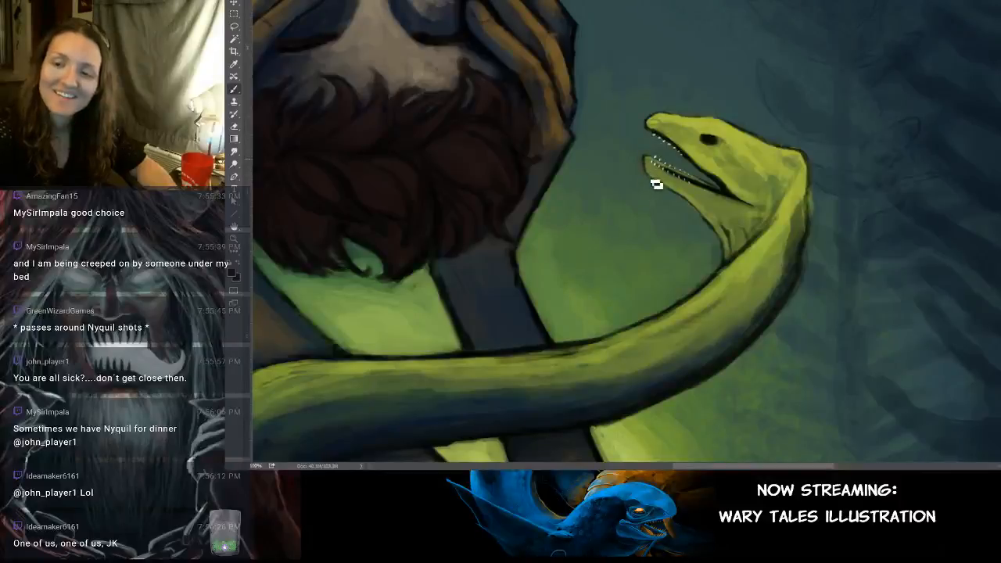
# Step: Paint small light highlights and soft dark shading into the upper eel's flat black eye
pyautogui.moveTo(683, 226); pyautogui.dragTo(618, 191)
pyautogui.moveTo(988, 76); pyautogui.dragTo(973, 94)
pyautogui.scroll(5, 657, 130)
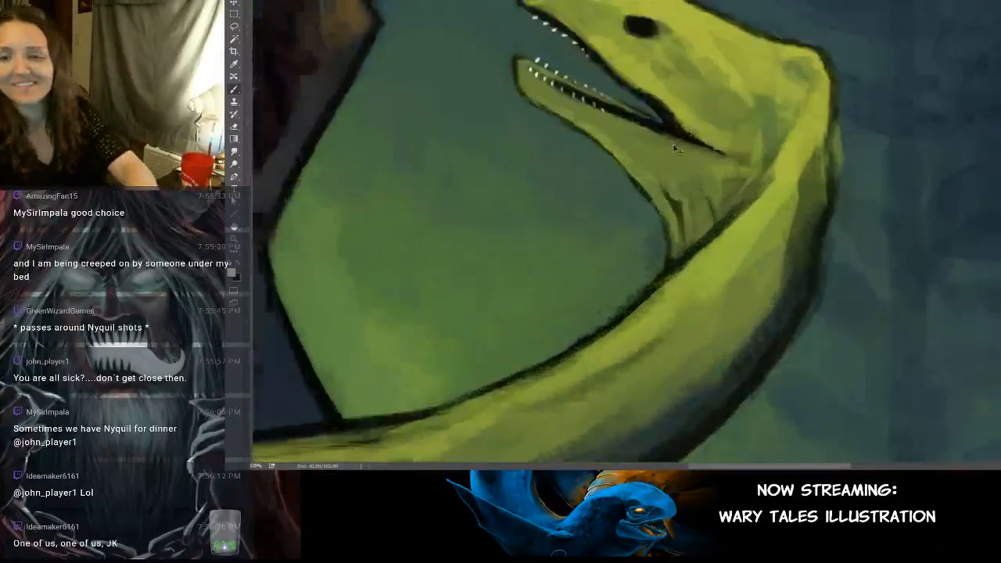
pyautogui.moveTo(662, 201); pyautogui.dragTo(608, 358)
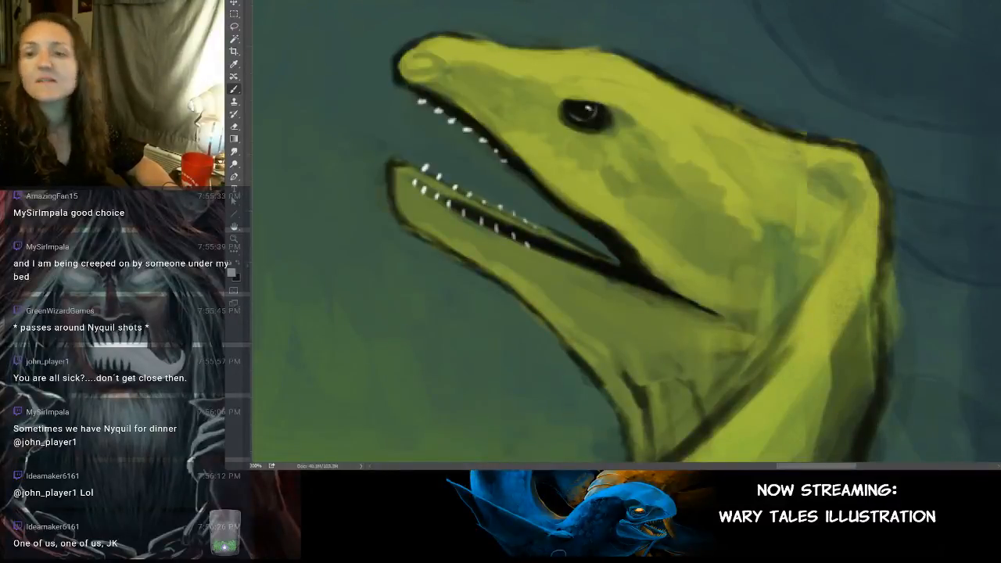
# Step: Repaint the eye of the eel beside the woman's hair as a solid black almond shape
pyautogui.hotkey('ctrl', '0')
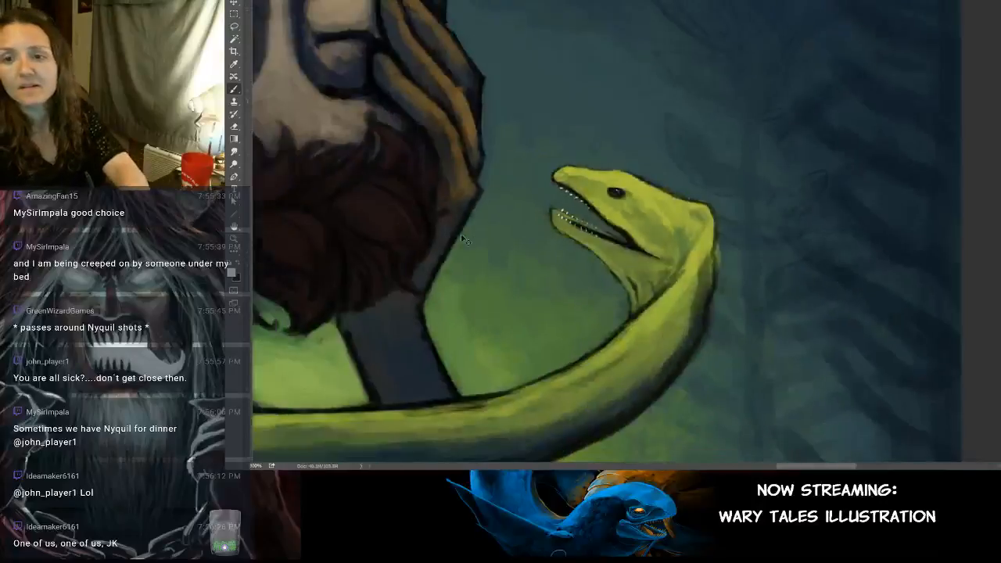
pyautogui.scroll(-8, 582, 312)
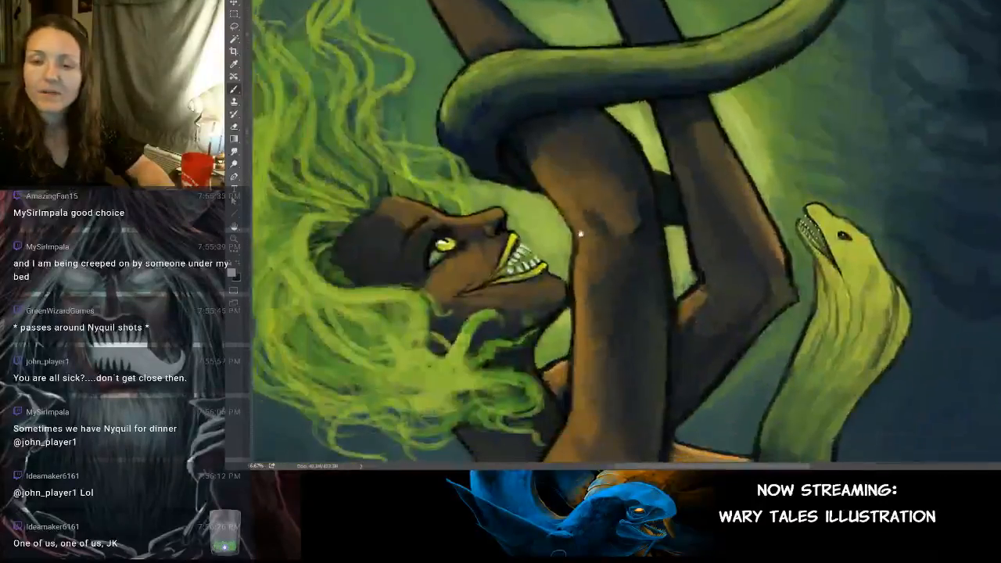
pyautogui.moveTo(581, 233)
pyautogui.mouseDown()
pyautogui.moveTo(691, 390)
pyautogui.moveTo(713, 233)
pyautogui.moveTo(824, 277)
pyautogui.moveTo(854, 112)
pyautogui.mouseUp()
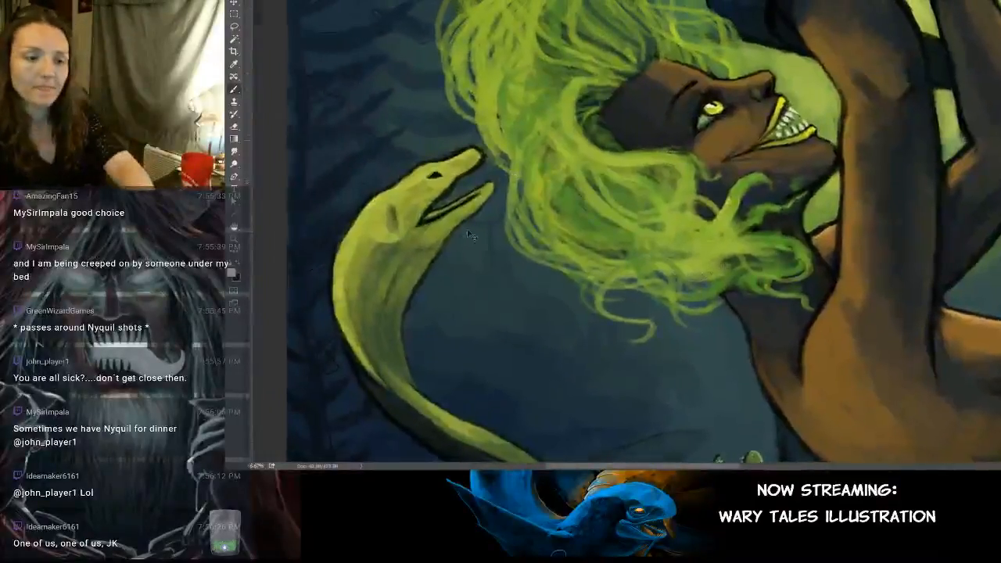
pyautogui.scroll(5, 461, 235)
pyautogui.moveTo(413, 232); pyautogui.dragTo(574, 234)
pyautogui.scroll(-3, 508, 201)
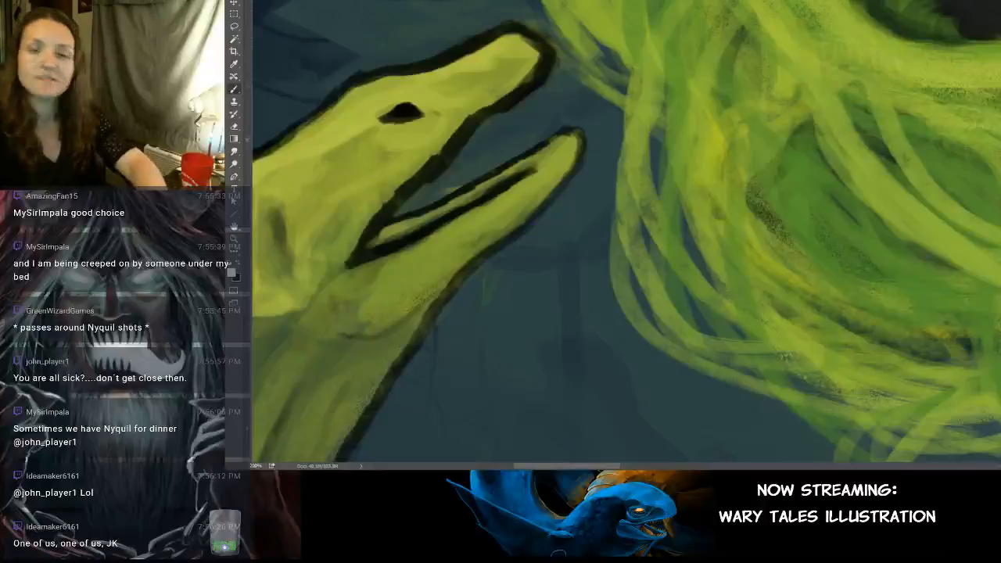
pyautogui.keyDown('alt'); pyautogui.click(405, 111); pyautogui.keyUp('alt')
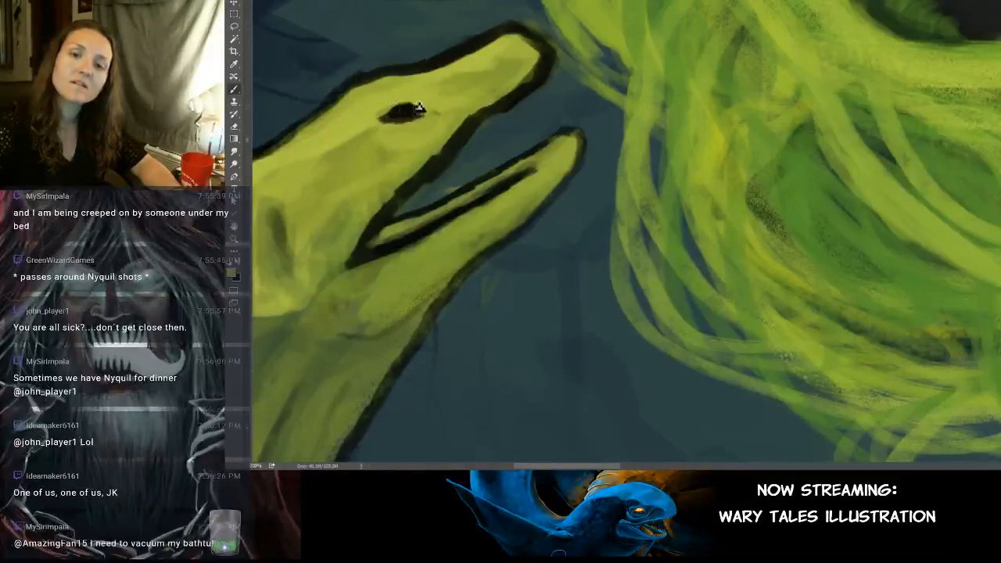
pyautogui.moveTo(395, 111); pyautogui.dragTo(420, 105)
pyautogui.keyDown('alt'); pyautogui.click(419, 106); pyautogui.keyUp('alt')
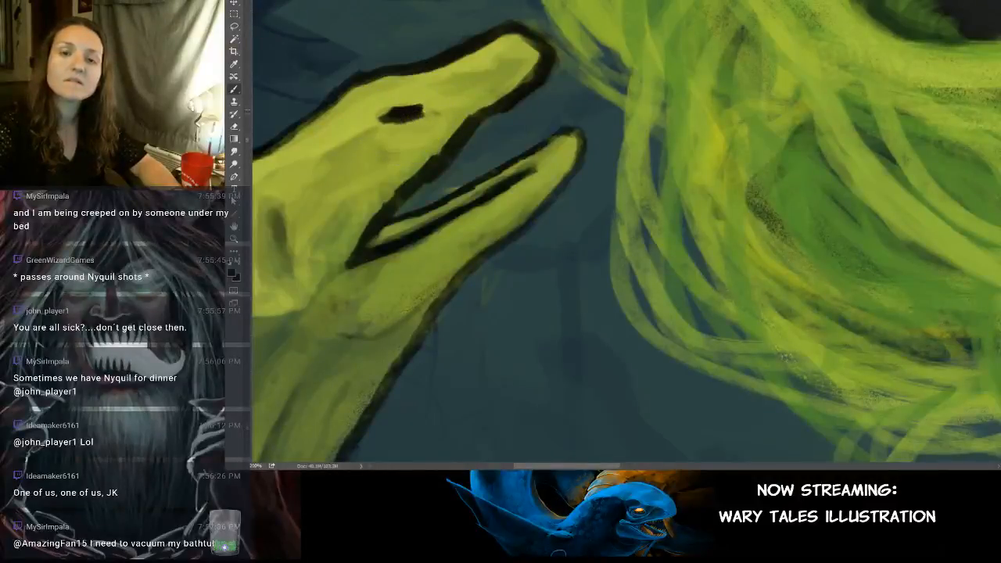
pyautogui.keyDown('alt'); pyautogui.click(394, 103); pyautogui.keyUp('alt')
pyautogui.keyDown('alt'); pyautogui.click(400, 111); pyautogui.keyUp('alt')
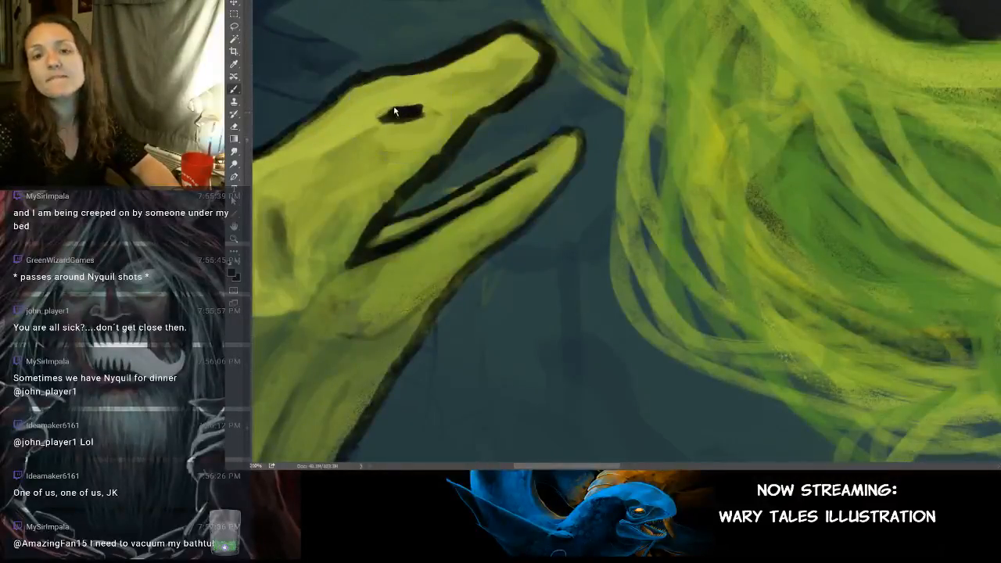
pyautogui.moveTo(395, 111)
pyautogui.mouseDown()
pyautogui.moveTo(385, 117)
pyautogui.moveTo(418, 110)
pyautogui.mouseUp()
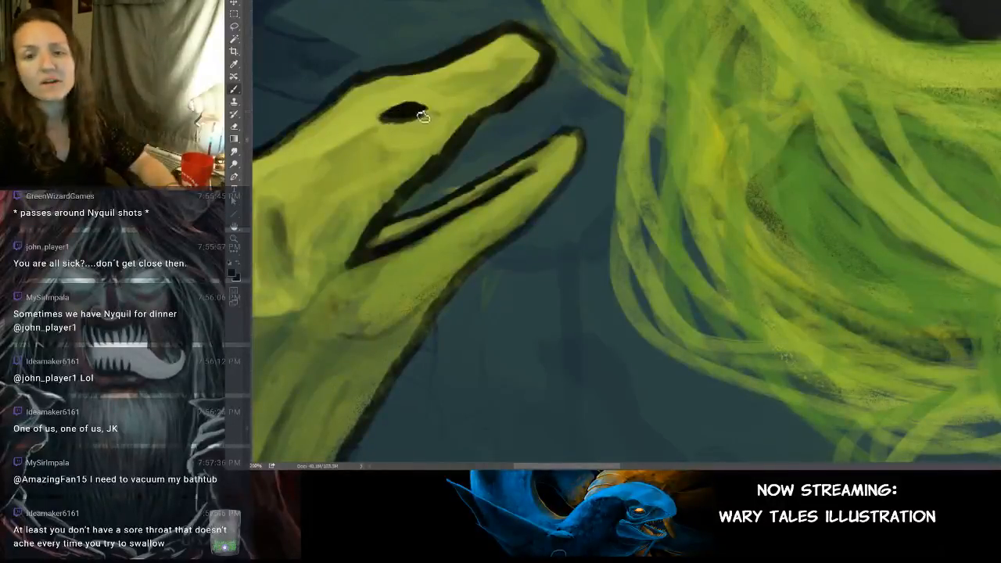
# Step: Sample the surrounding skin greens and dark eye tone, and clean up the rim and corners of that eel's eye
pyautogui.keyDown('alt'); pyautogui.click(427, 115); pyautogui.keyUp('alt')
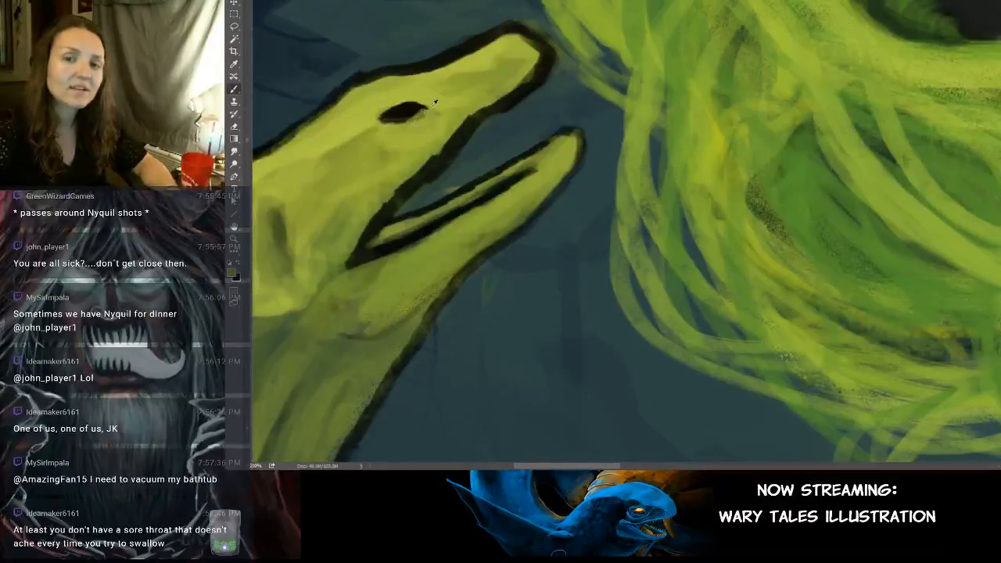
pyautogui.moveTo(482, 55); pyautogui.dragTo(527, 79)
pyautogui.keyDown('alt'); pyautogui.click(423, 103); pyautogui.keyUp('alt')
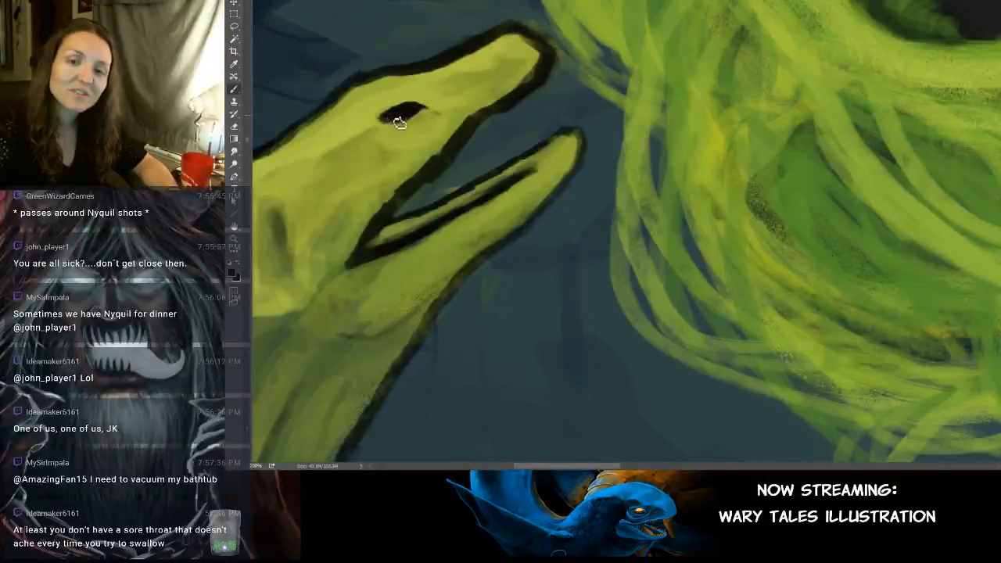
pyautogui.keyDown('alt'); pyautogui.click(395, 101); pyautogui.keyUp('alt')
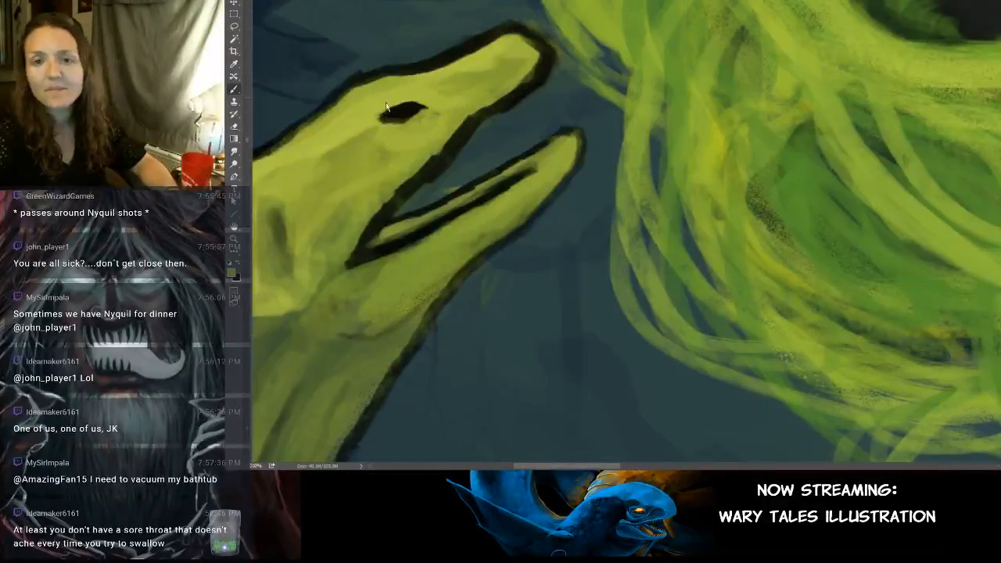
pyautogui.keyDown('alt'); pyautogui.click(383, 123); pyautogui.keyUp('alt')
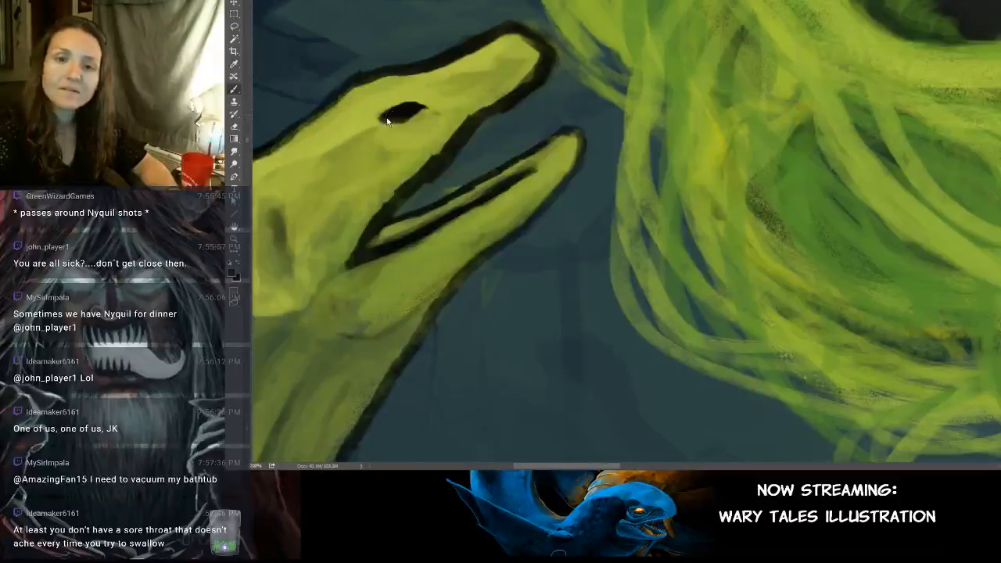
pyautogui.keyDown('alt'); pyautogui.click(389, 124); pyautogui.keyUp('alt')
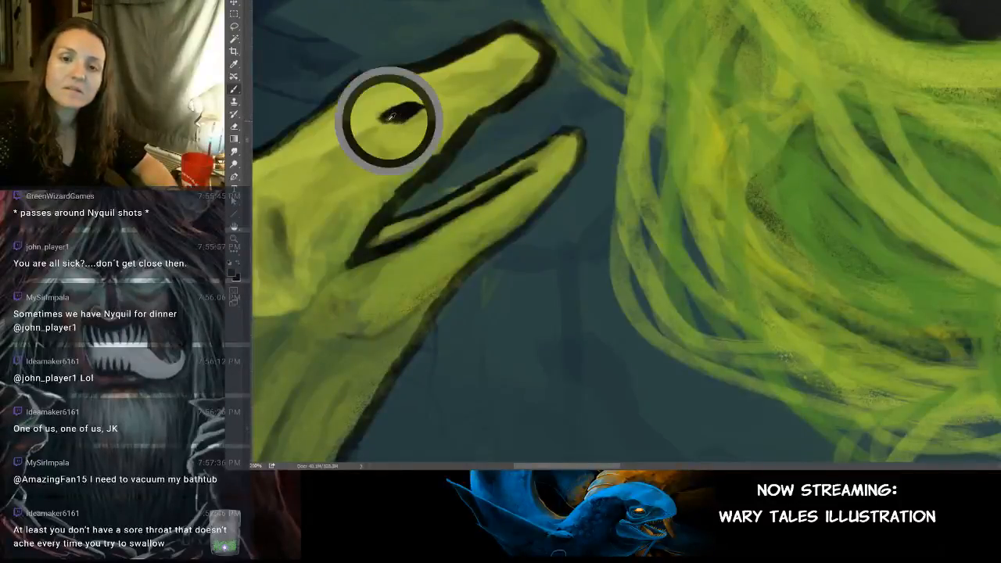
# Step: Add a subtle lighter tone inside the eel's black eye and thin the dark outline along its open mouth
pyautogui.keyDown('alt'); pyautogui.click(400, 117); pyautogui.keyUp('alt')
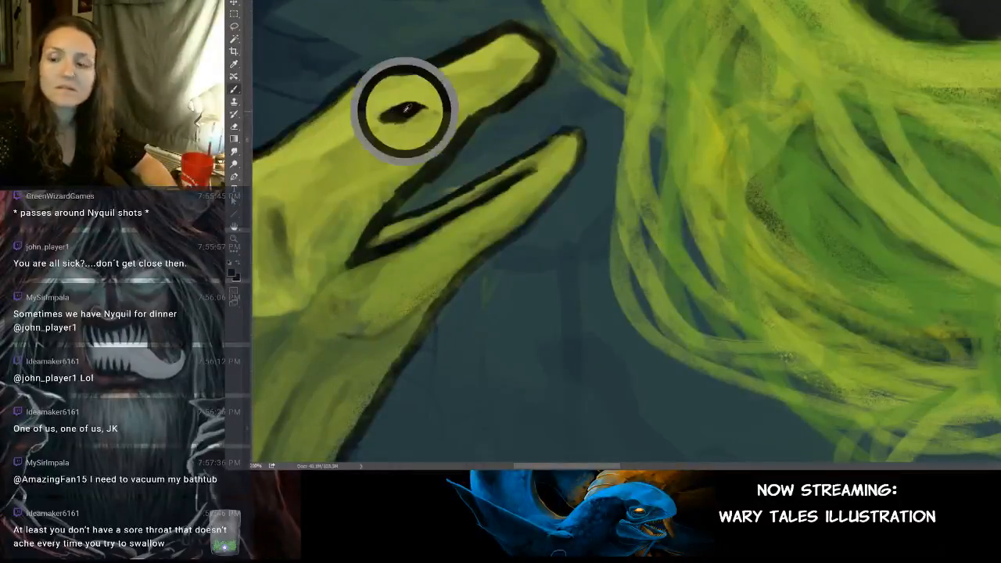
pyautogui.keyDown('alt'); pyautogui.click(407, 106); pyautogui.keyUp('alt')
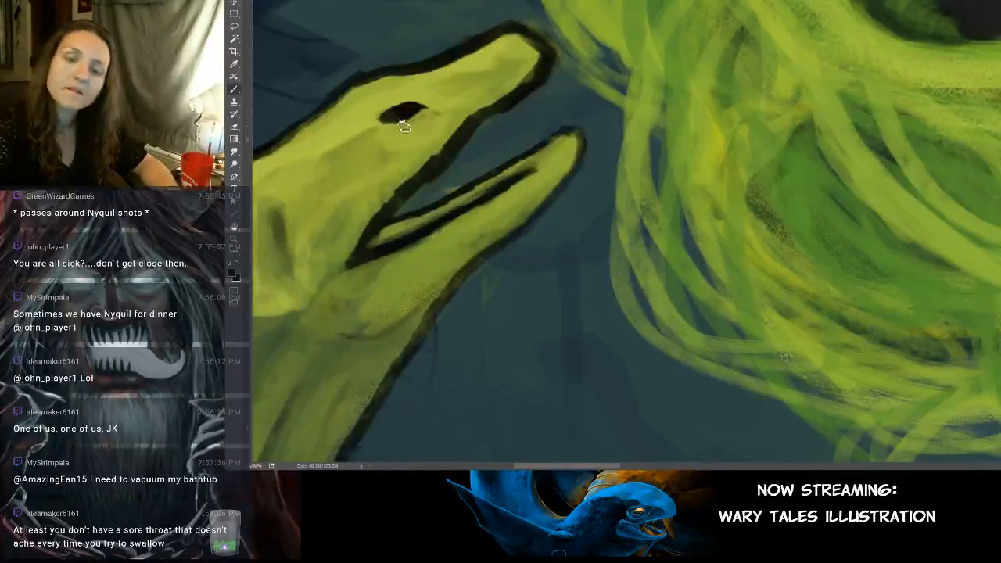
pyautogui.keyDown('alt'); pyautogui.click(400, 127); pyautogui.keyUp('alt')
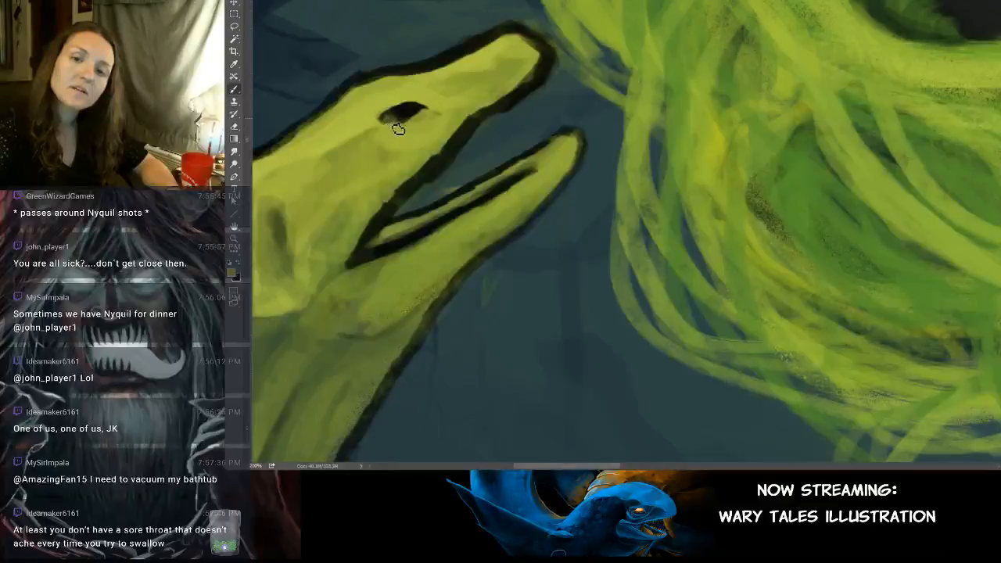
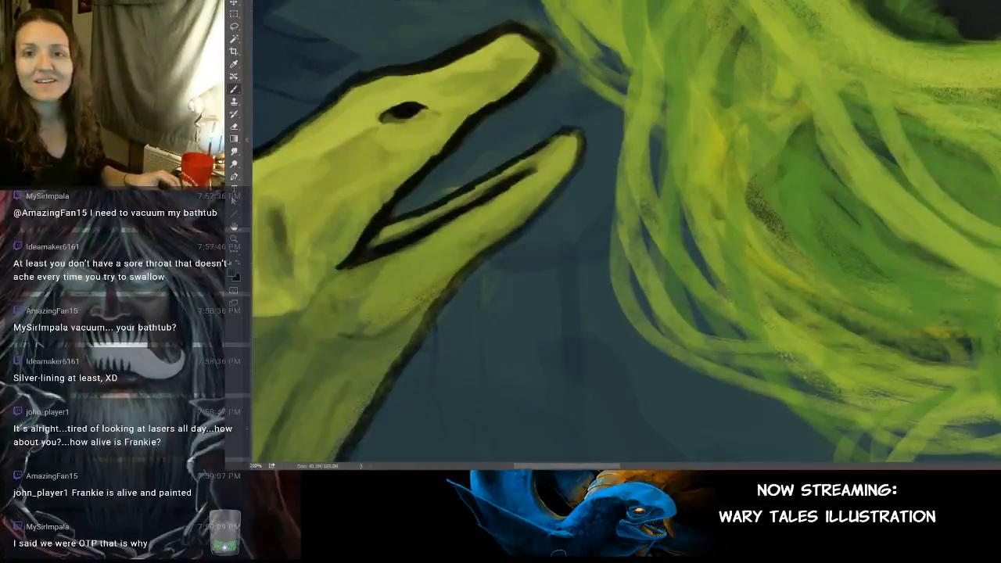
pyautogui.scroll(-3, 344, 268)
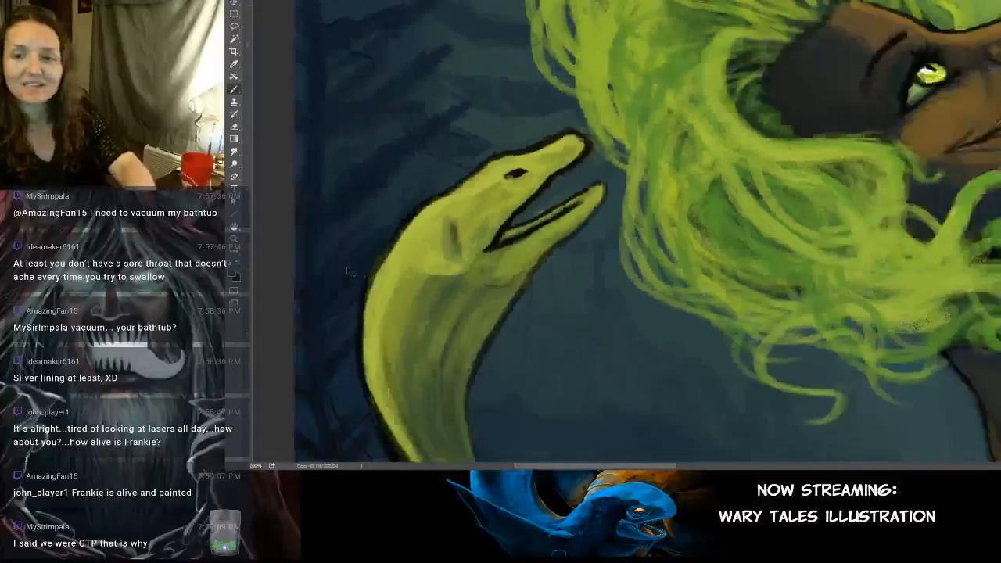
pyautogui.scroll(-3, 708, 246)
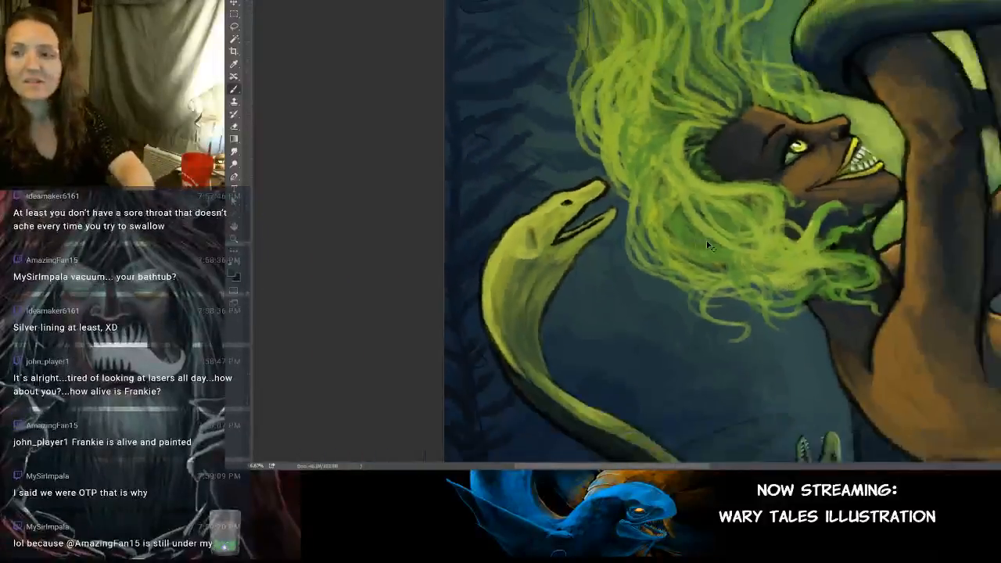
# Step: Look over the sculpture photos in Frankie Design.png in Windows Photo Viewer, enlarging the viewer window
pyautogui.moveTo(707, 246); pyautogui.dragTo(549, 238)
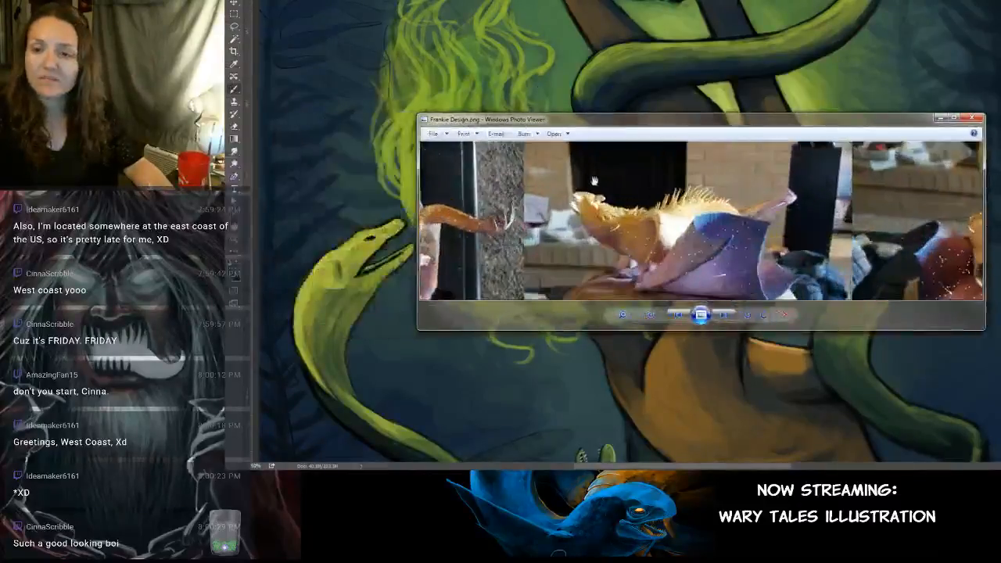
pyautogui.moveTo(595, 182); pyautogui.dragTo(624, 188)
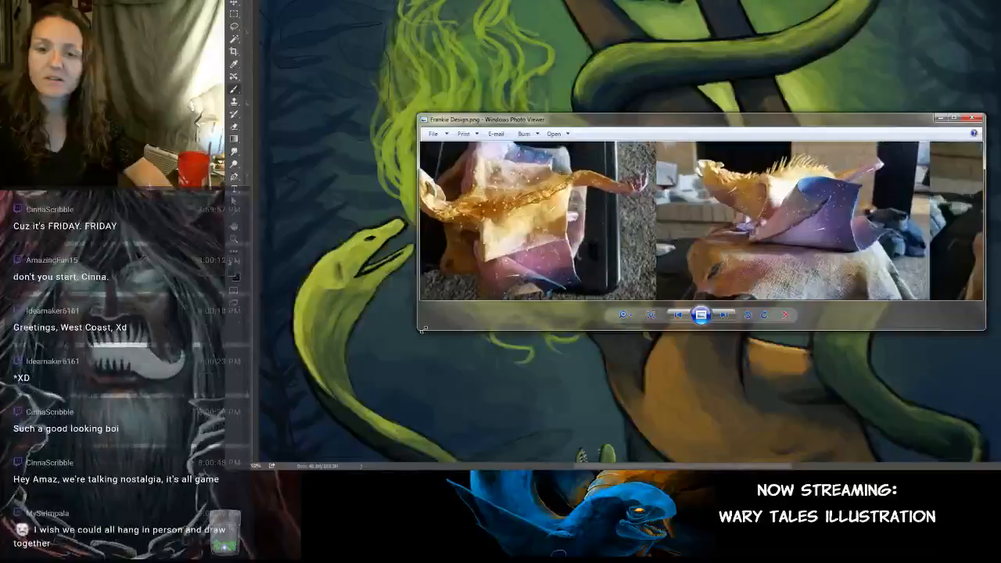
pyautogui.moveTo(423, 330); pyautogui.dragTo(258, 401)
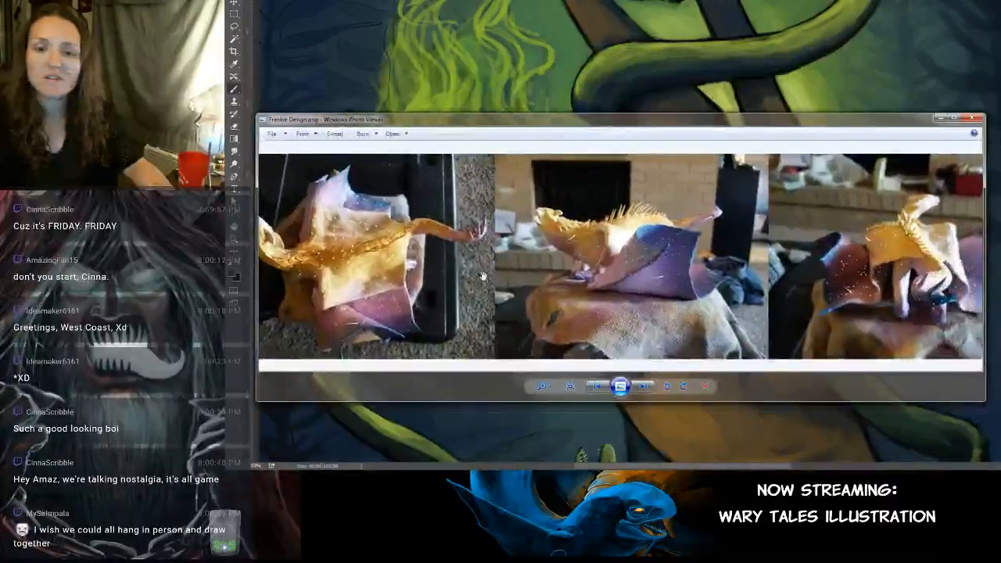
pyautogui.hotkey('alt', 'F4')
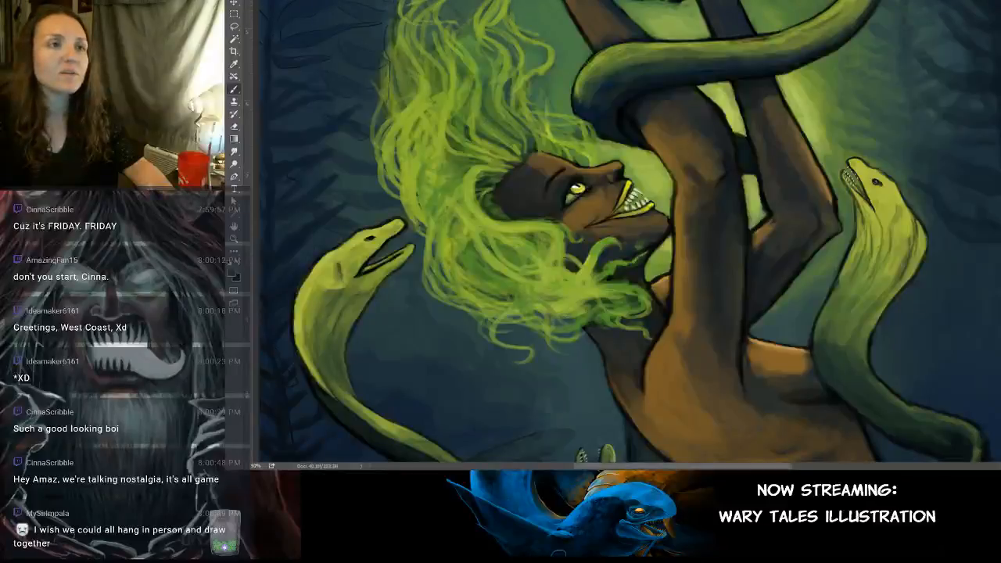
# Step: Reopen Frankie Design.png and examine the painted dragon sculpture from all photographed angles
pyautogui.hotkey('alt', 'Tab')
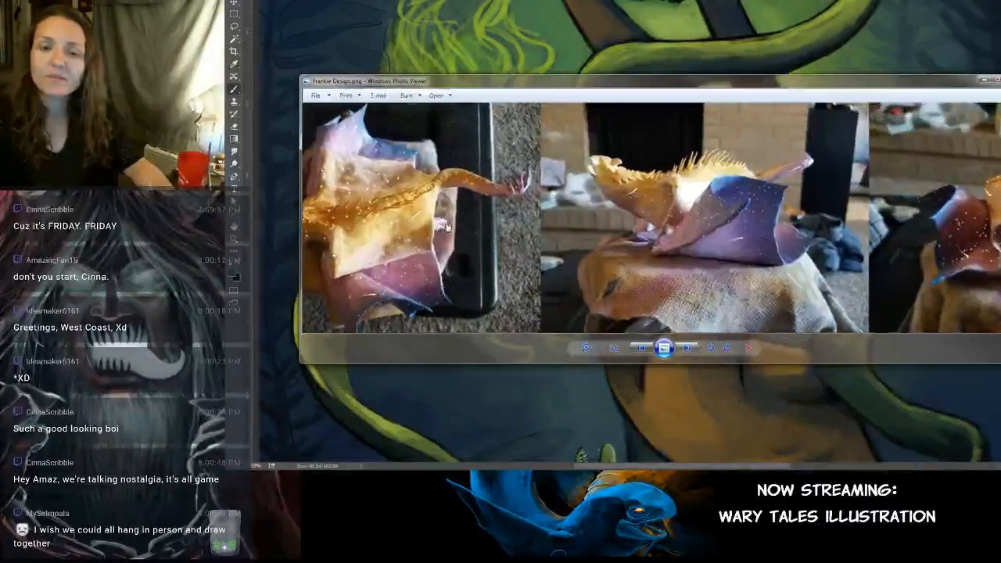
pyautogui.scroll(2, 446, 227)
pyautogui.scroll(-2, 720, 224)
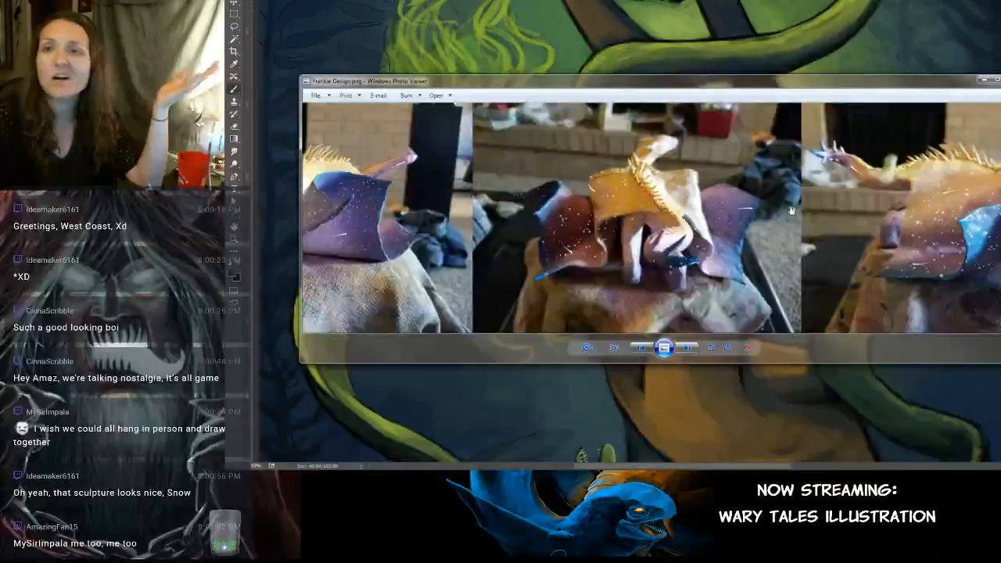
pyautogui.moveTo(818, 216); pyautogui.dragTo(587, 216)
pyautogui.moveTo(939, 220); pyautogui.dragTo(562, 213)
pyautogui.moveTo(782, 208); pyautogui.dragTo(715, 204)
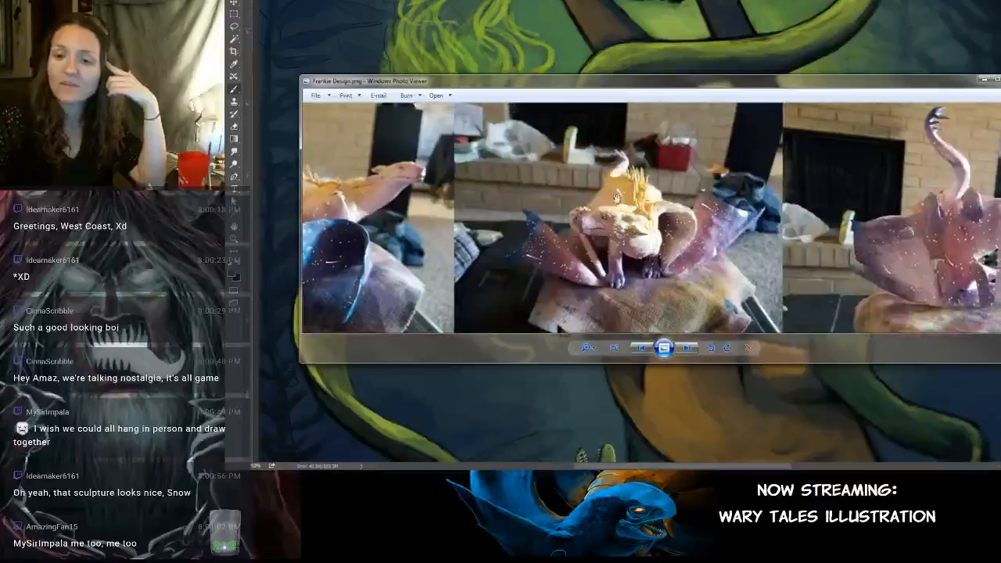
pyautogui.moveTo(618, 198); pyautogui.dragTo(704, 238)
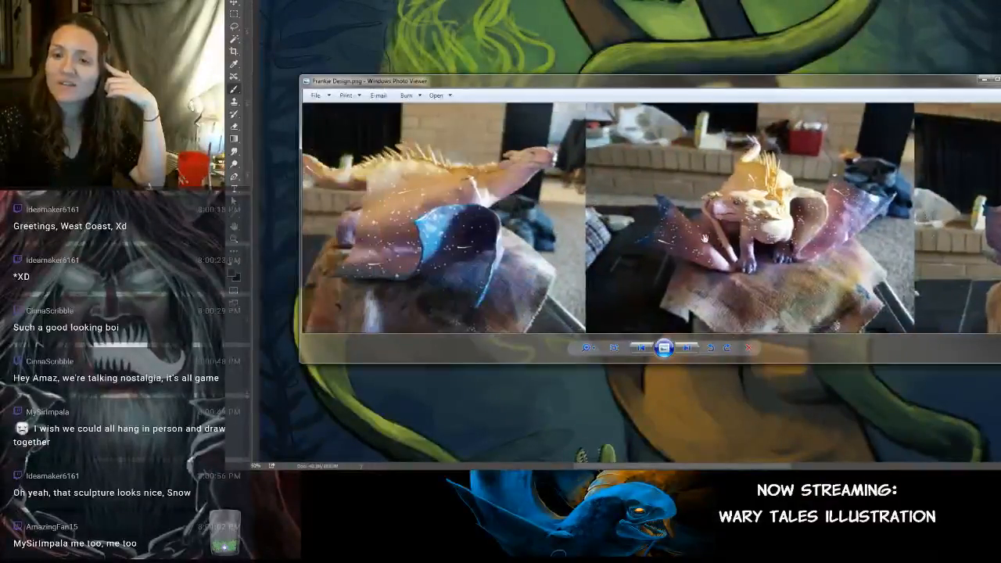
pyautogui.moveTo(419, 278); pyautogui.dragTo(560, 273)
pyautogui.moveTo(399, 219); pyautogui.dragTo(650, 212)
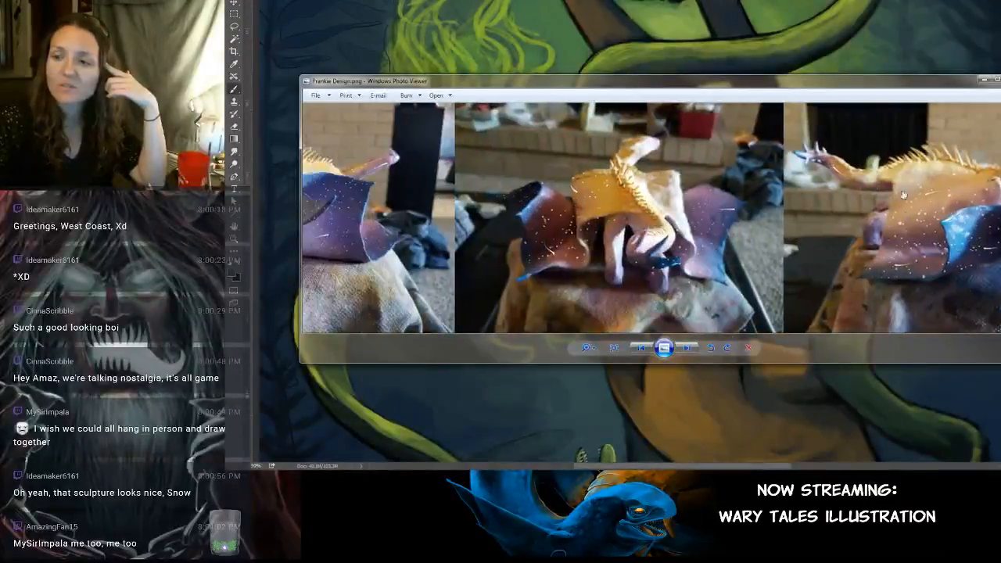
pyautogui.moveTo(903, 194); pyautogui.dragTo(789, 229)
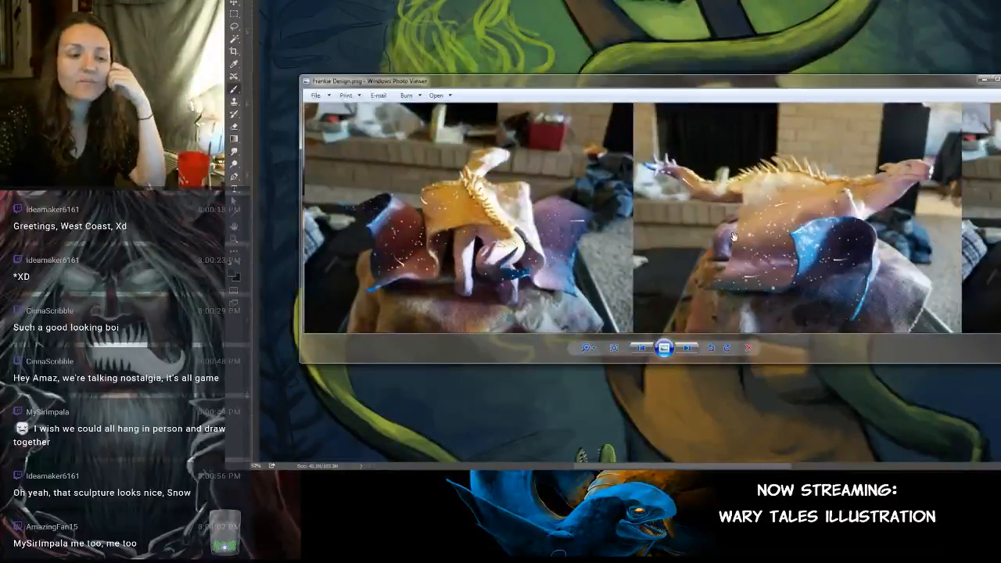
pyautogui.moveTo(652, 233); pyautogui.dragTo(958, 234)
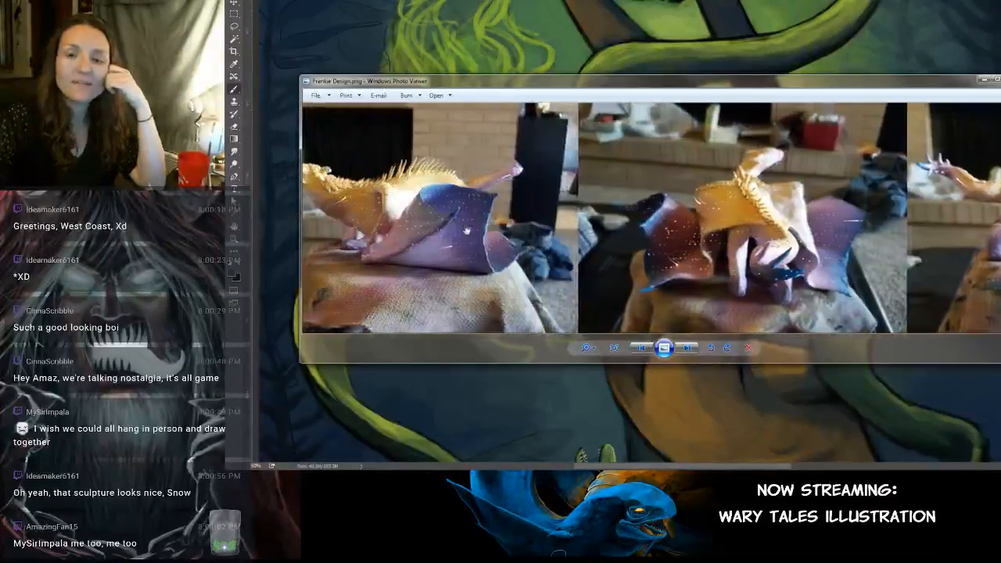
pyautogui.moveTo(463, 234); pyautogui.dragTo(792, 234)
pyautogui.moveTo(599, 220); pyautogui.dragTo(648, 221)
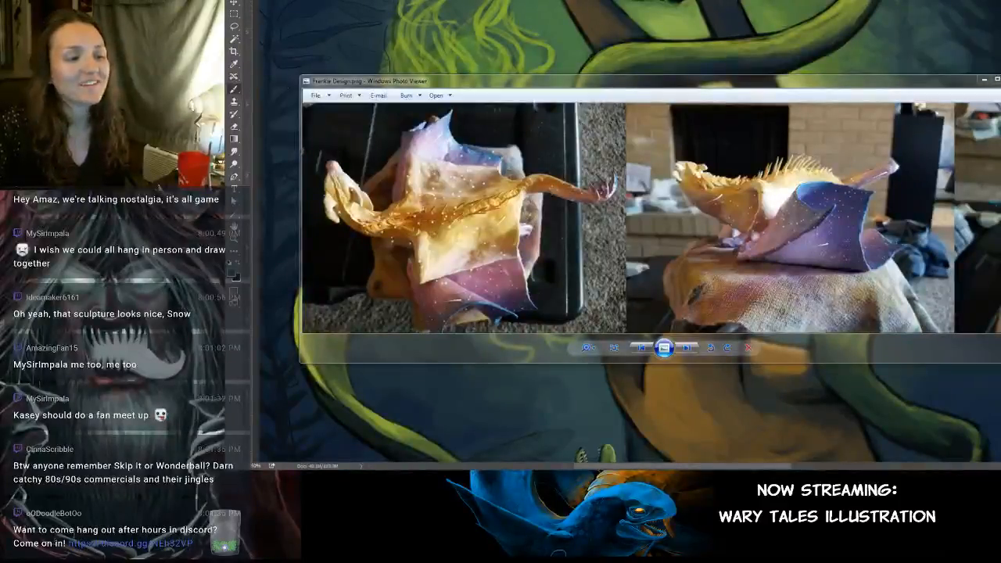
pyautogui.hotkey('alt', 'F4')
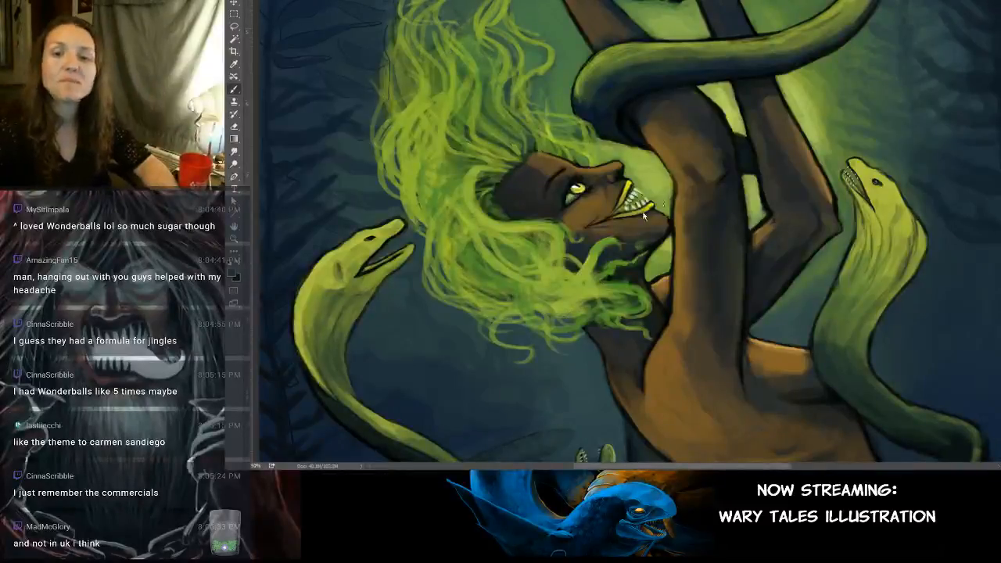
# Step: Paint a small light highlight into the black eye of the eel beside the woman's hair
pyautogui.scroll(-3, 645, 216)
pyautogui.hscroll(-2, 645, 216)
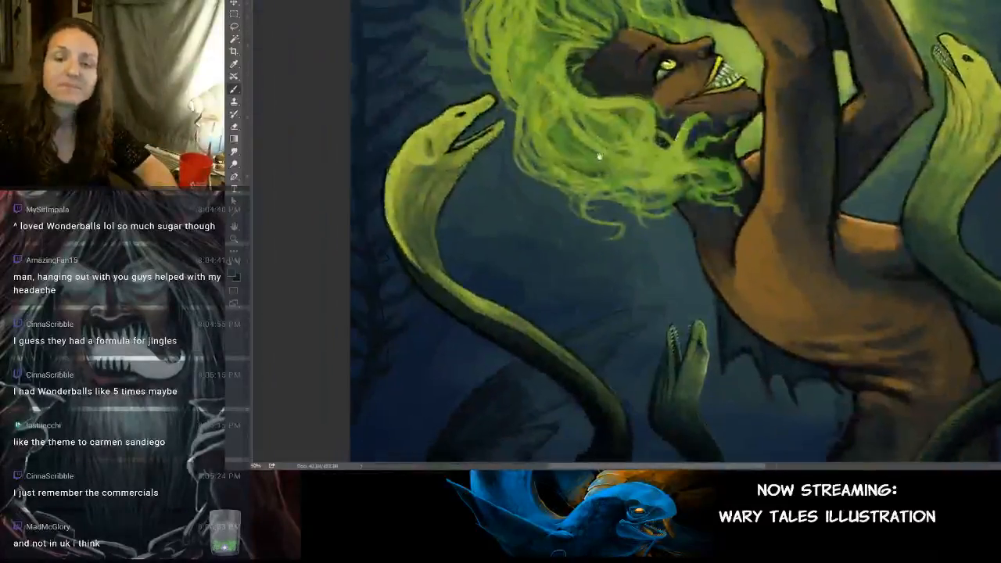
pyautogui.scroll(3, 599, 156)
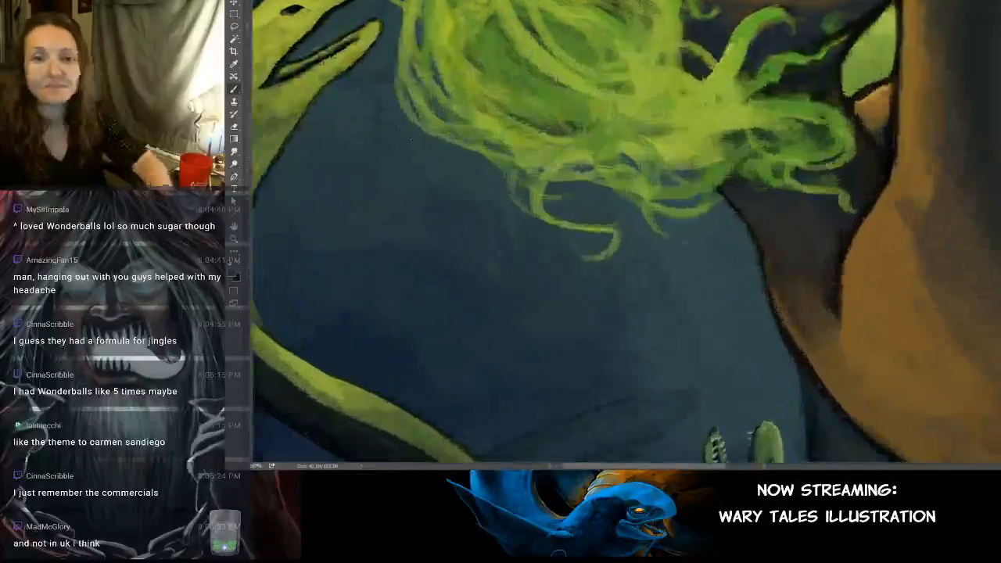
pyautogui.scroll(-3, 494, 235)
pyautogui.scroll(3, 494, 235)
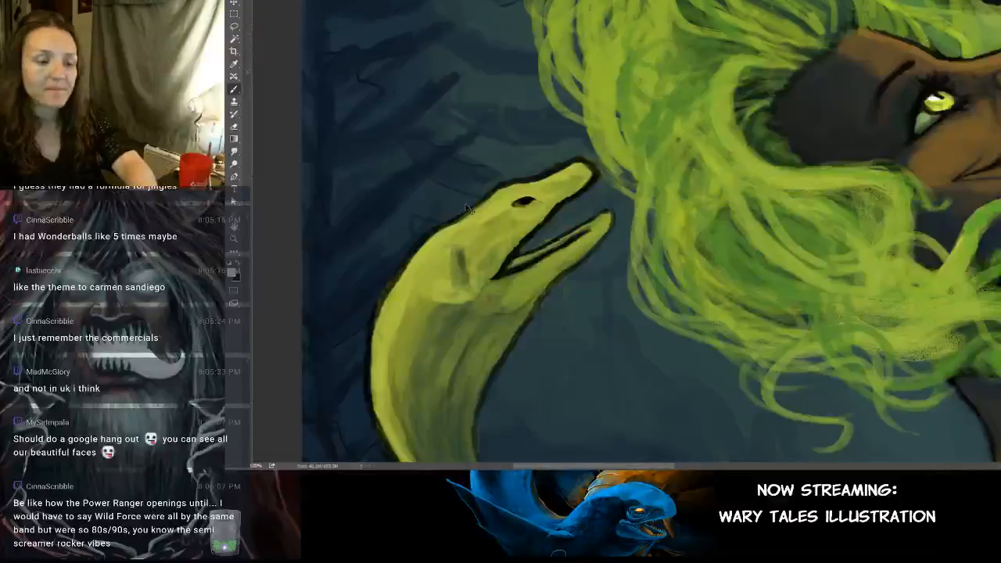
pyautogui.scroll(2, 468, 208)
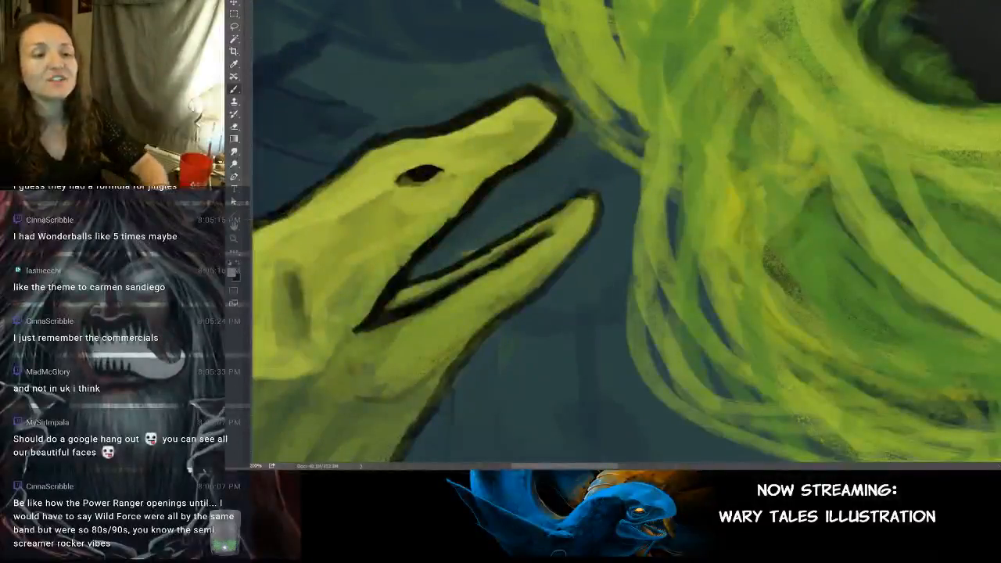
pyautogui.moveTo(494, 262); pyautogui.dragTo(536, 219)
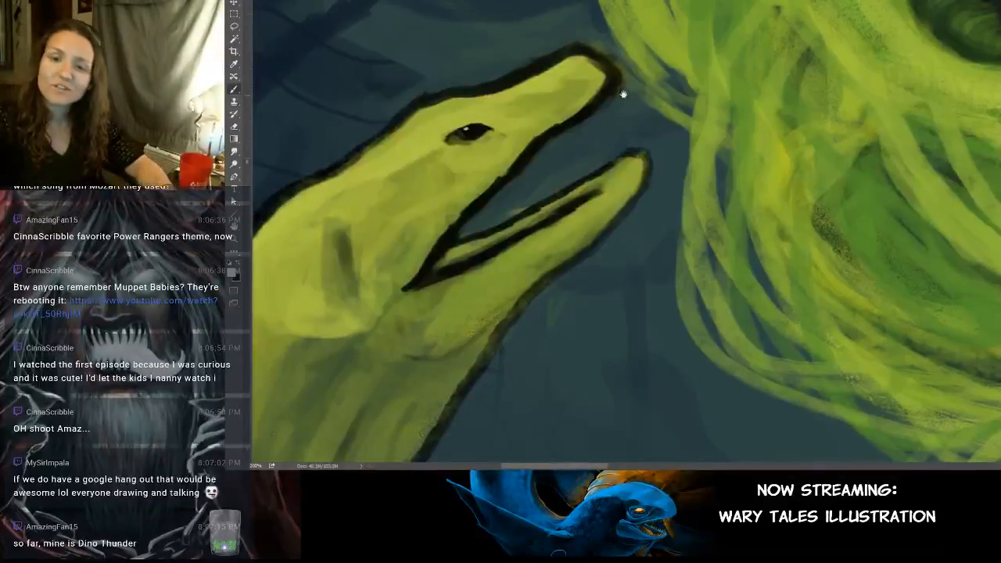
pyautogui.moveTo(621, 94); pyautogui.dragTo(670, 81)
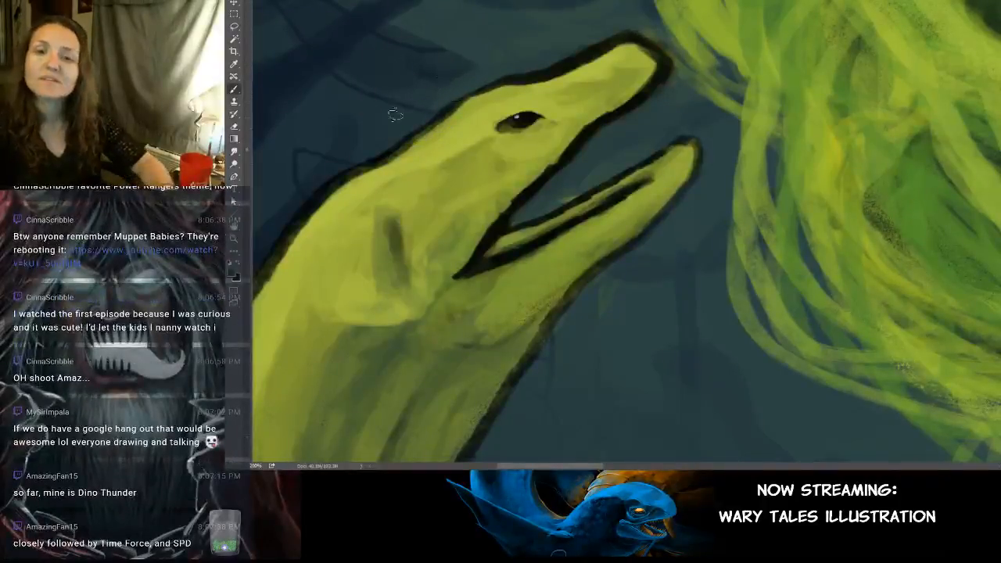
# Step: Trim and repaint the dark outline around that eel's upper snout tip into a smooth, even line
pyautogui.moveTo(387, 86); pyautogui.dragTo(473, 137)
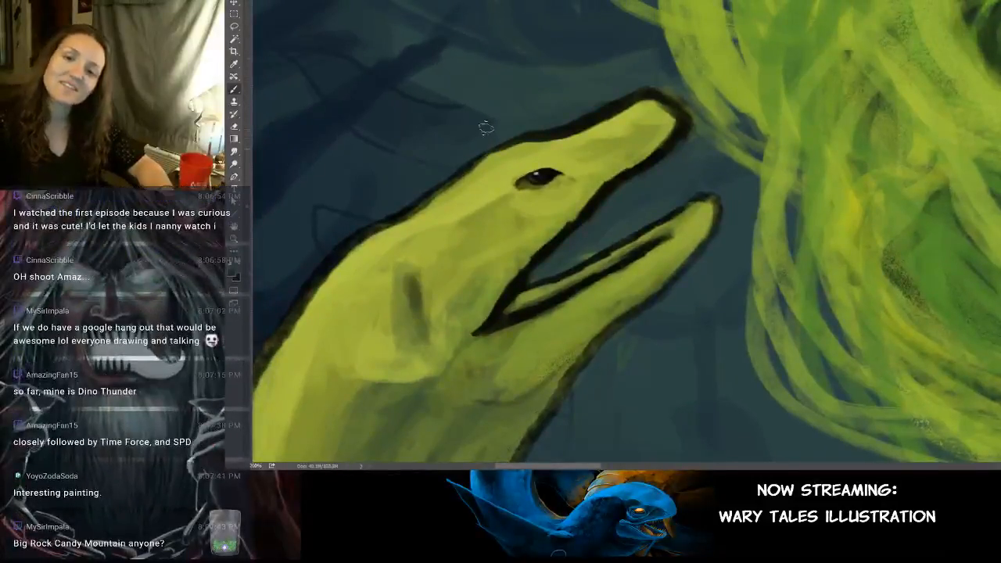
pyautogui.moveTo(608, 97); pyautogui.dragTo(545, 139)
pyautogui.moveTo(594, 100); pyautogui.dragTo(622, 120)
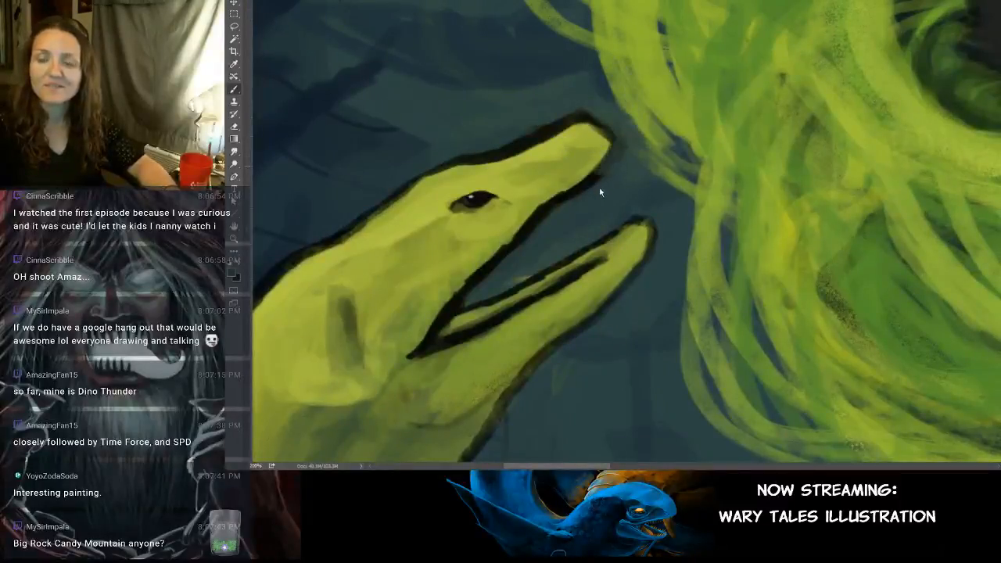
pyautogui.moveTo(600, 188); pyautogui.dragTo(622, 131)
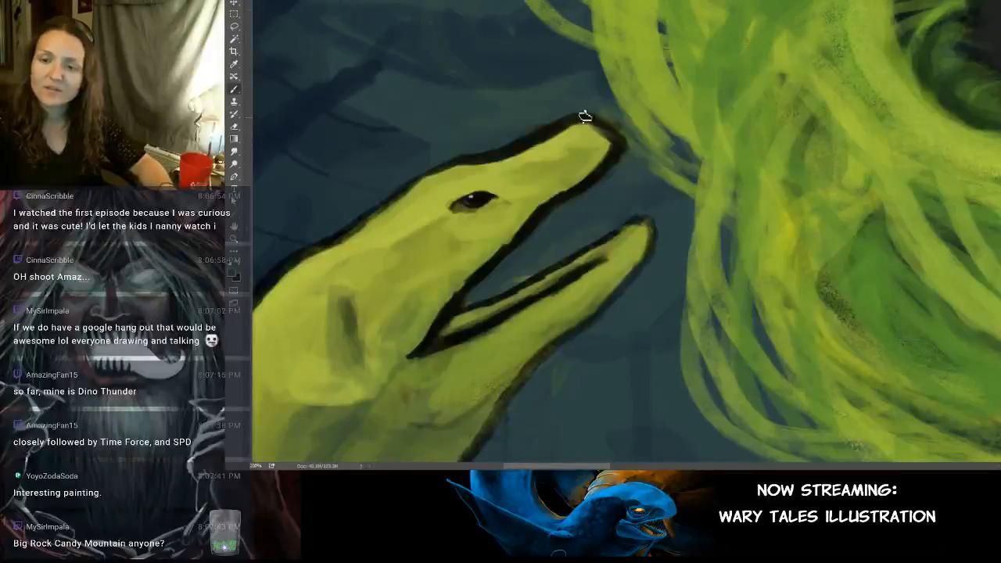
pyautogui.moveTo(585, 117); pyautogui.dragTo(624, 142)
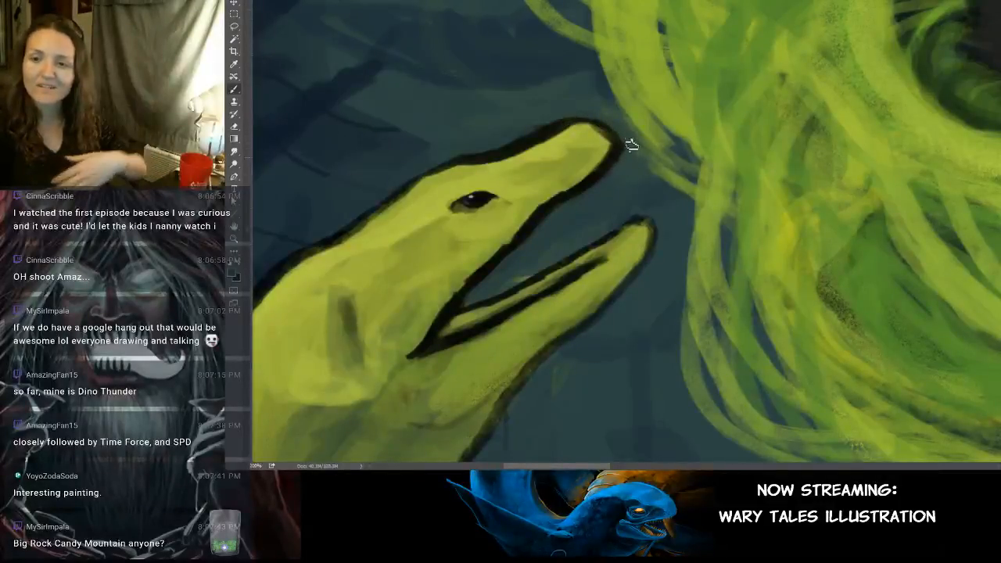
# Step: Sample the dark outline and yellow-green skin colours and touch up the edges of the eel's snout and open mouth
pyautogui.keyDown('alt'); pyautogui.click(441, 300); pyautogui.keyUp('alt')
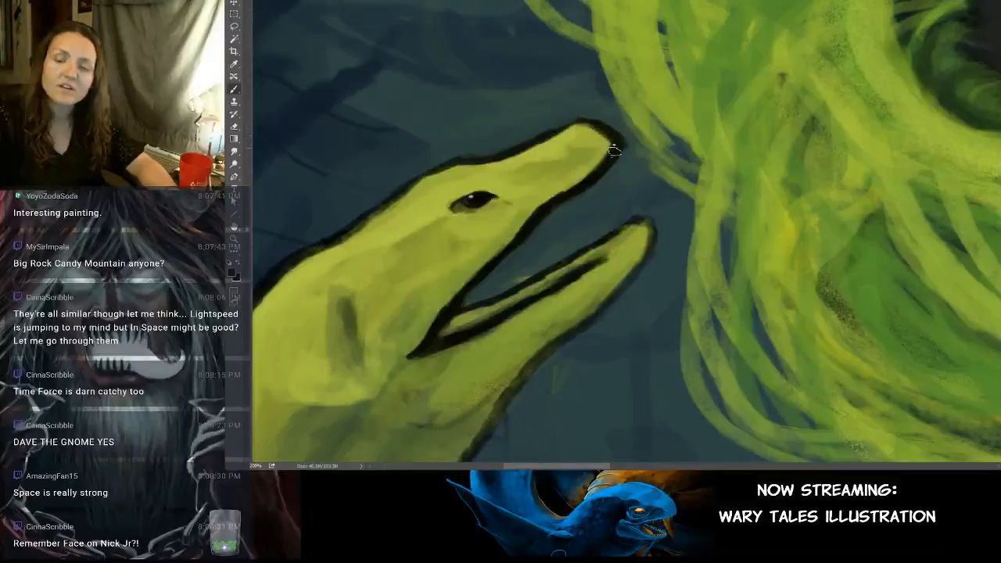
pyautogui.keyDown('alt'); pyautogui.click(570, 133); pyautogui.keyUp('alt')
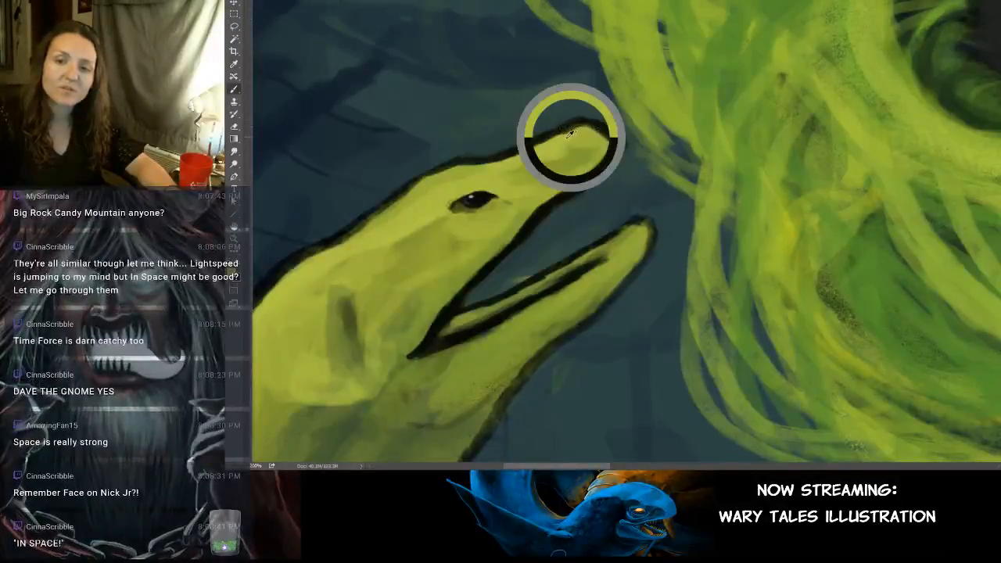
pyautogui.keyDown('alt'); pyautogui.click(621, 152); pyautogui.keyUp('alt')
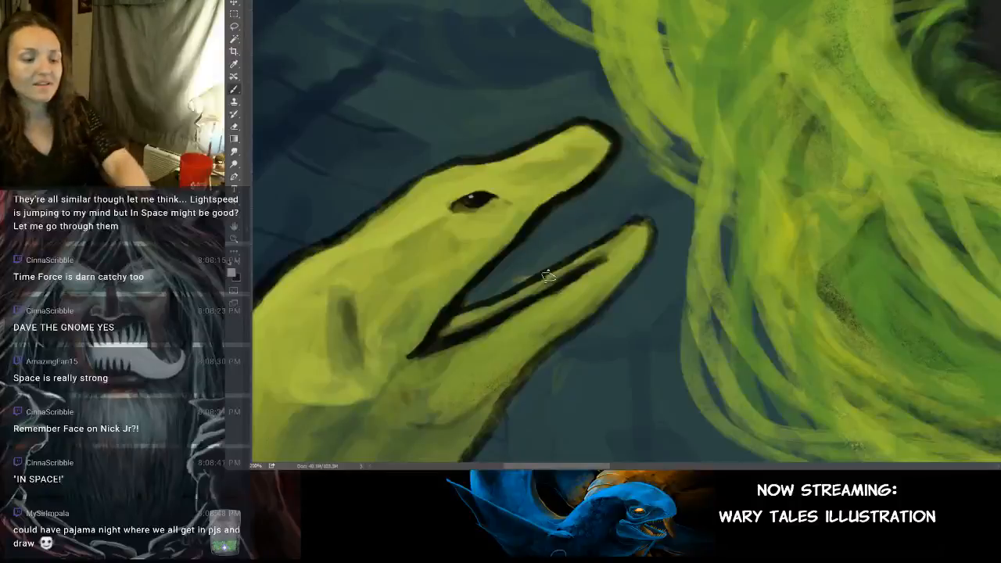
# Step: Review the whole illustration and compare the current painting with its earlier rough version
pyautogui.hotkey('ctrl', '-')
pyautogui.hotkey('ctrl', '-')
pyautogui.hotkey('ctrl', '-')
pyautogui.hotkey('ctrl', '-')
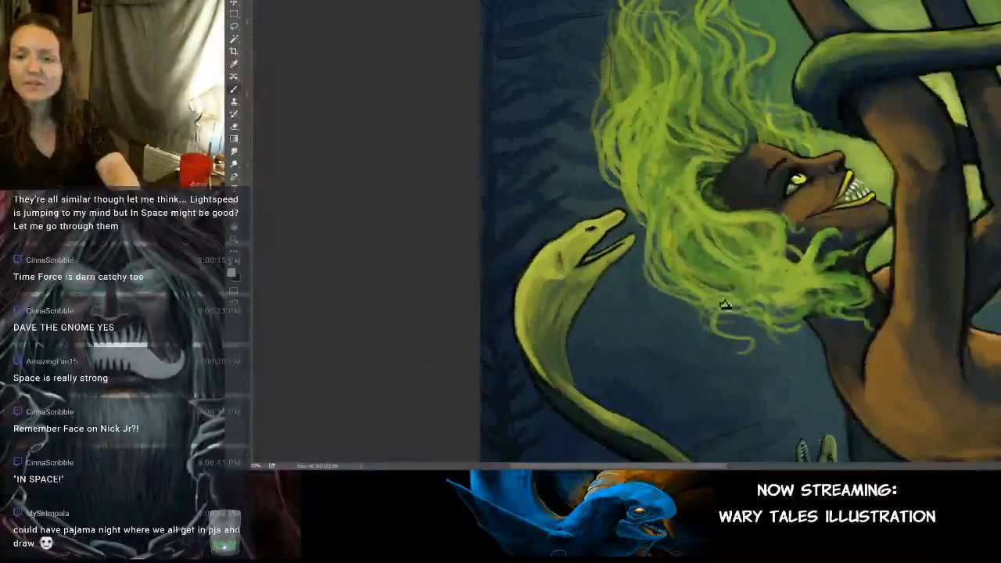
pyautogui.moveTo(670, 308)
pyautogui.mouseDown()
pyautogui.moveTo(514, 290)
pyautogui.moveTo(575, 280)
pyautogui.mouseUp()
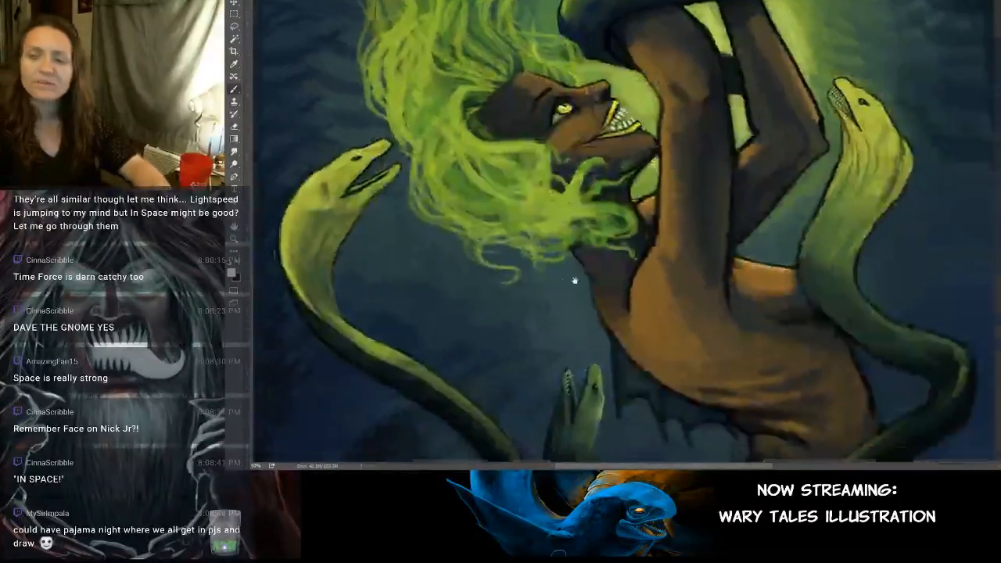
pyautogui.hotkey('ctrl', '-')
pyautogui.hotkey('ctrl', '-')
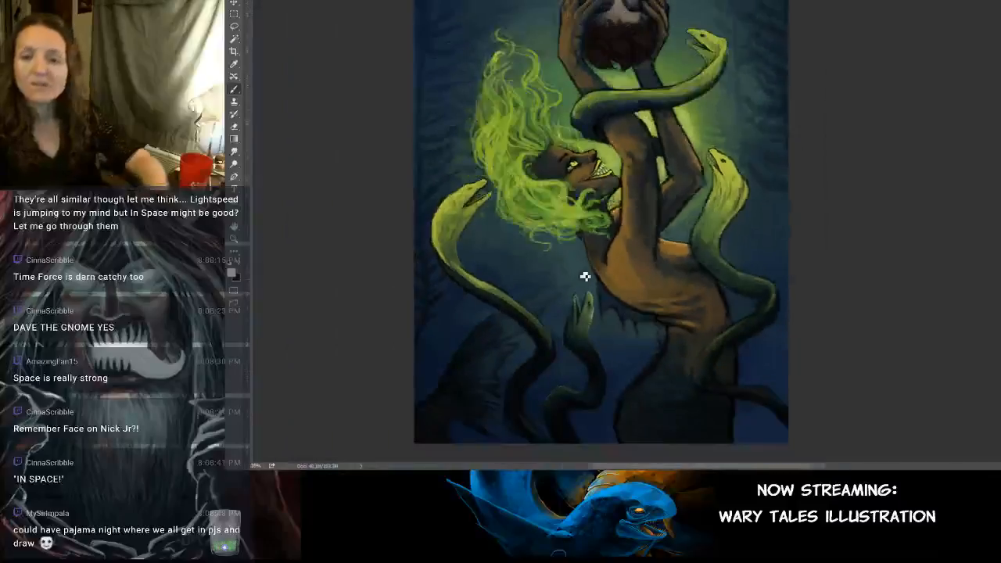
pyautogui.moveTo(630, 217); pyautogui.dragTo(641, 271)
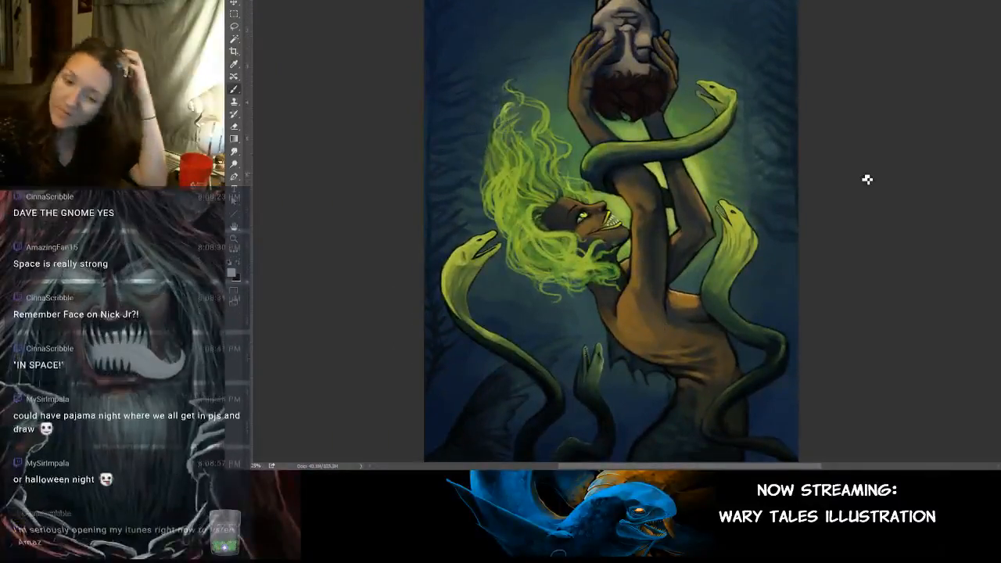
pyautogui.click(1000, 313)
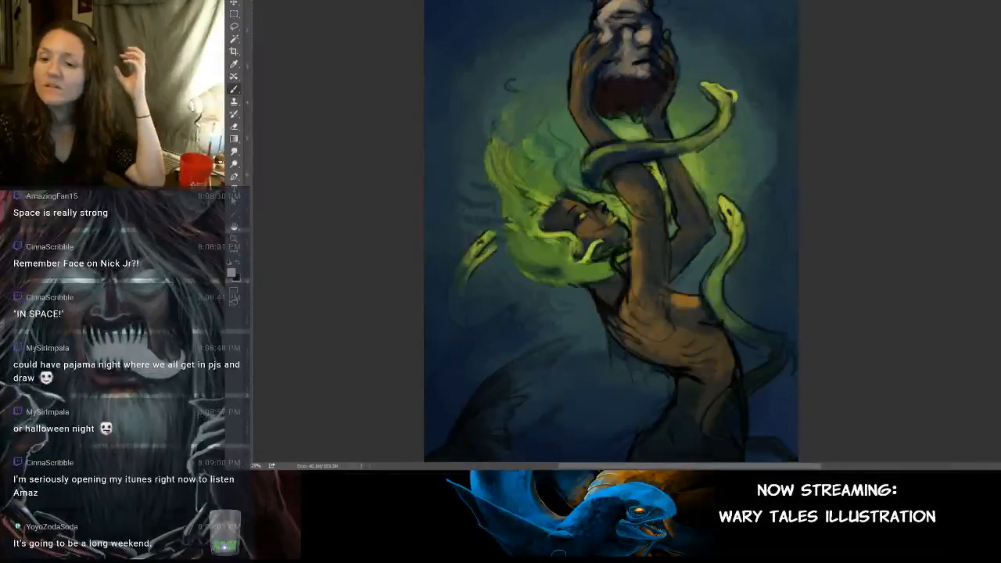
pyautogui.click(1000, 312)
pyautogui.click(1000, 312)
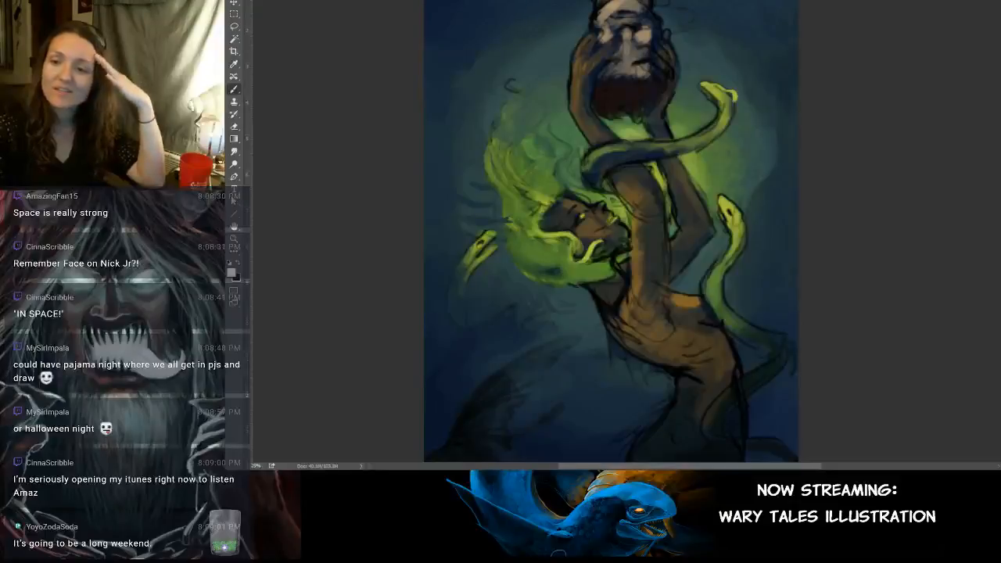
pyautogui.click(1000, 313)
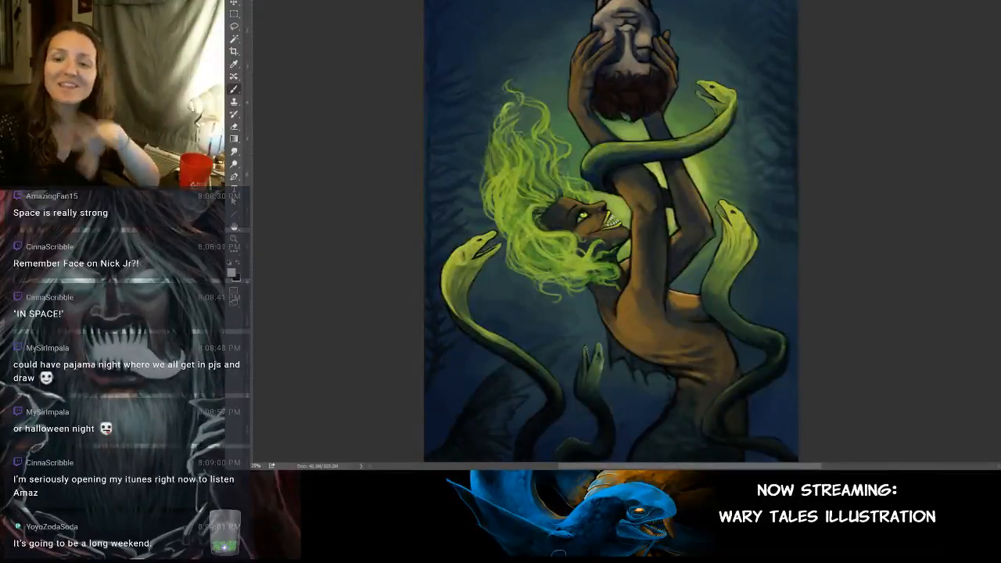
pyautogui.click(1000, 312)
pyautogui.hotkey('ctrl', 'z')
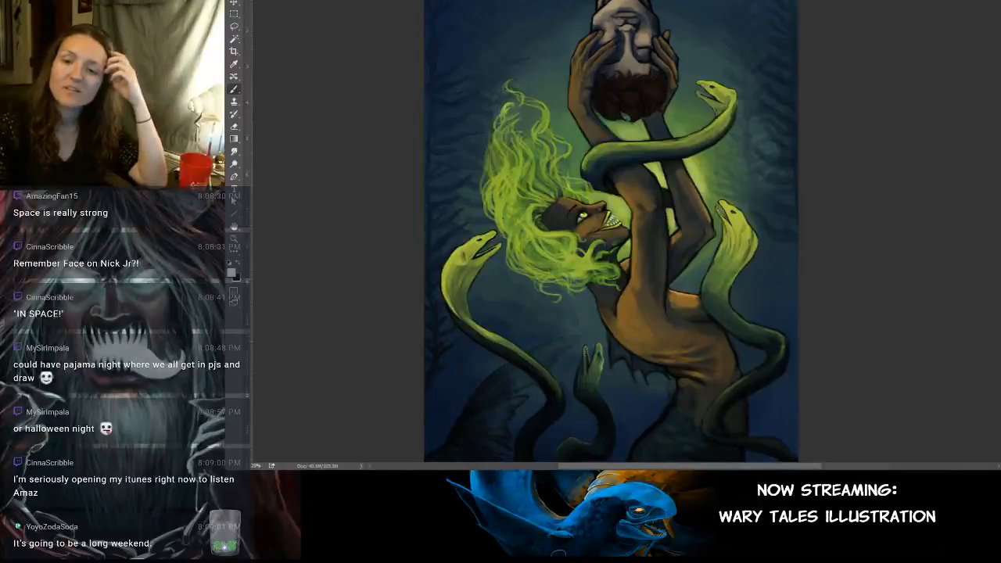
# Step: Sample the surrounding blue-green water colours and blend the background beneath the woman's hair, between the eels
pyautogui.keyDown('alt'); pyautogui.click(560, 319); pyautogui.keyUp('alt')
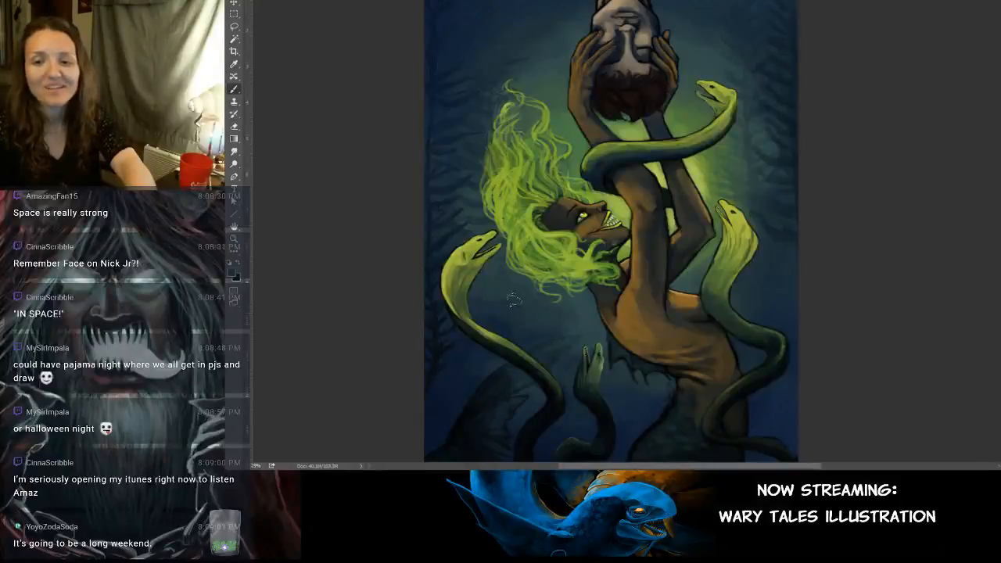
pyautogui.keyDown('alt'); pyautogui.click(583, 309); pyautogui.keyUp('alt')
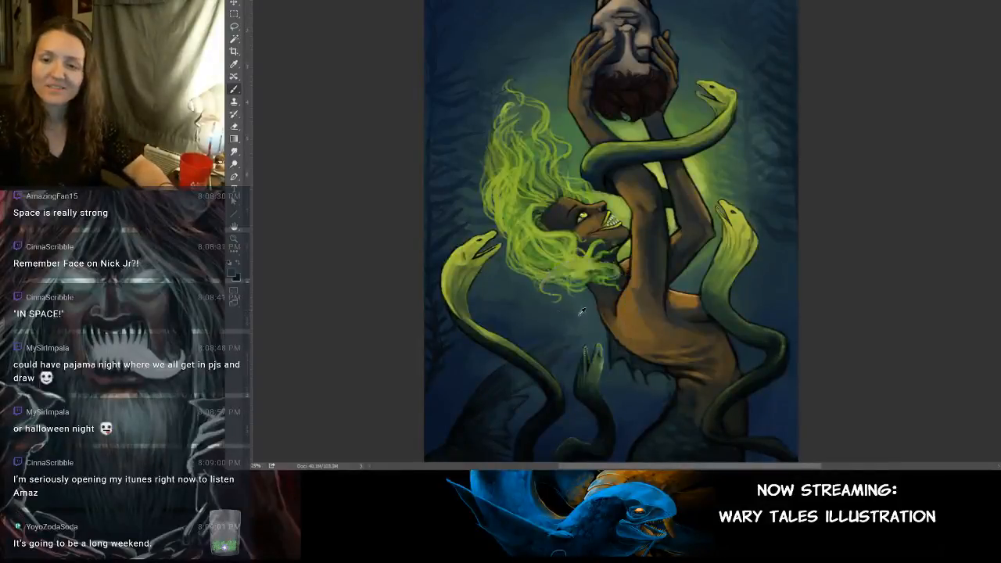
pyautogui.keyDown('alt'); pyautogui.click(514, 295); pyautogui.keyUp('alt')
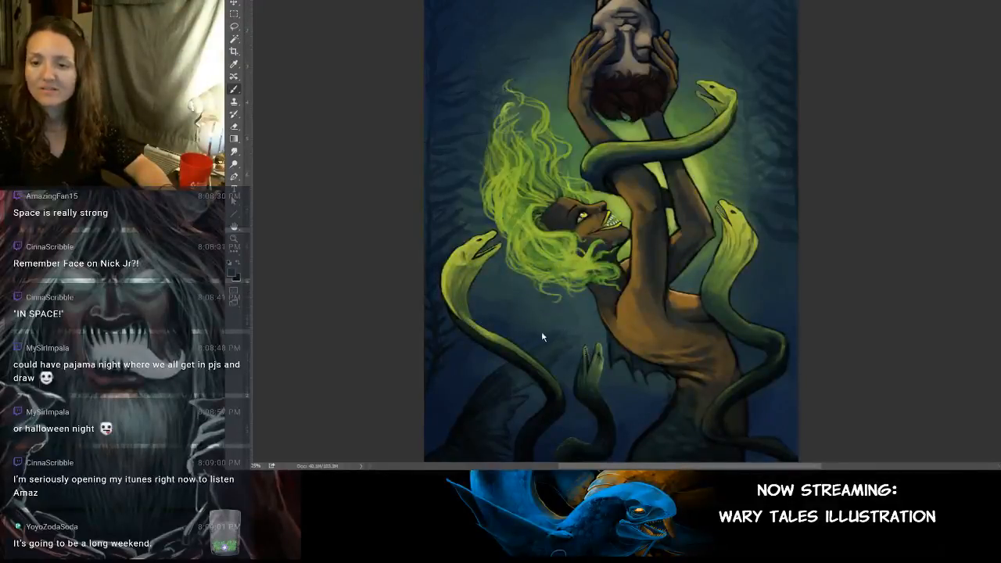
pyautogui.keyDown('alt'); pyautogui.click(502, 292); pyautogui.keyUp('alt')
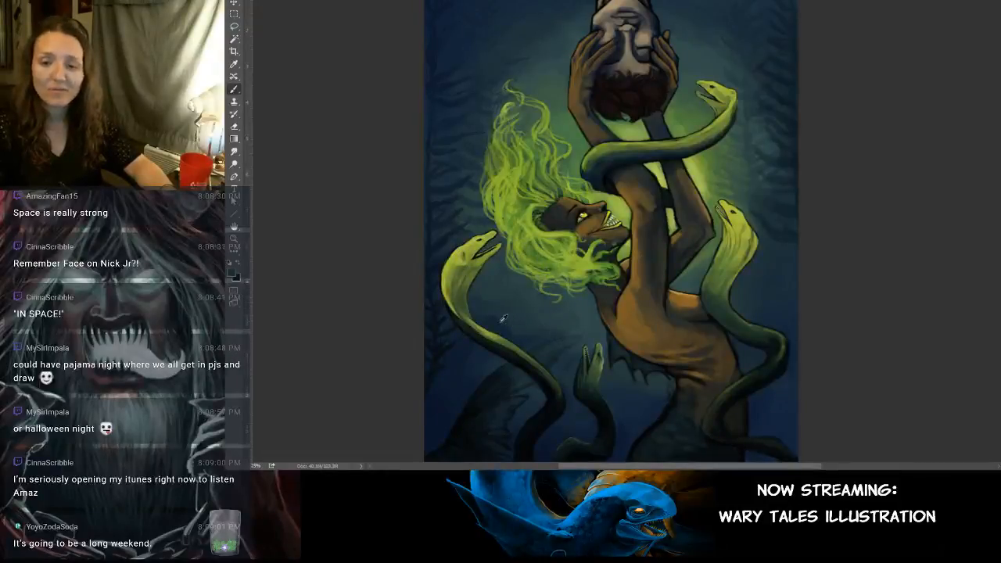
pyautogui.keyDown('alt'); pyautogui.click(483, 312); pyautogui.keyUp('alt')
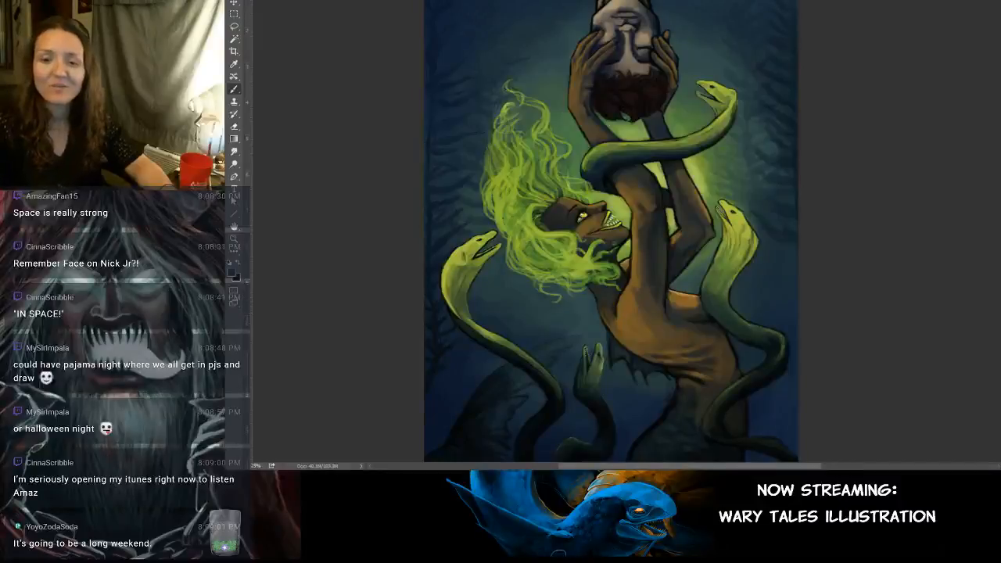
pyautogui.keyDown('alt'); pyautogui.click(590, 317); pyautogui.keyUp('alt')
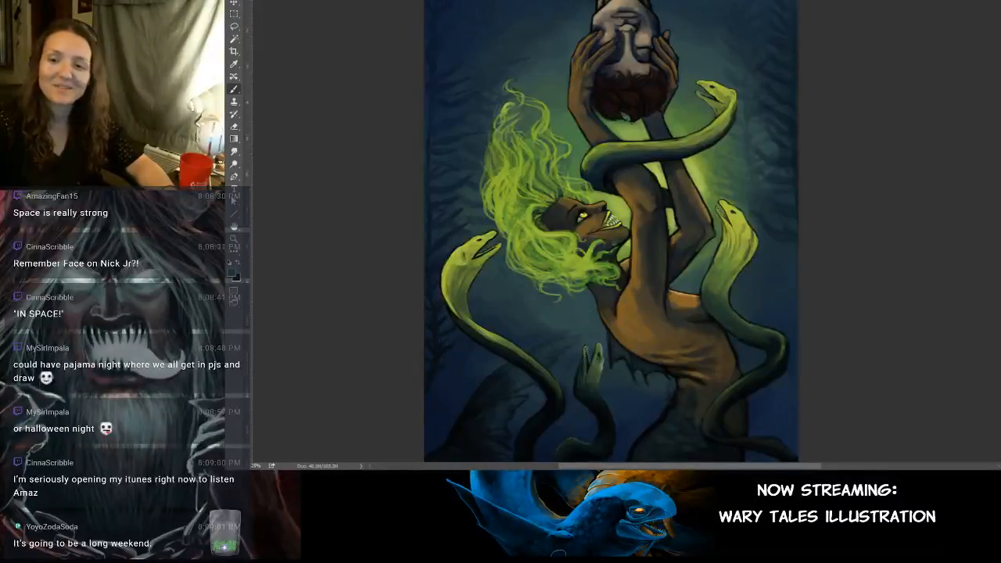
pyautogui.keyDown('alt'); pyautogui.click(521, 291); pyautogui.keyUp('alt')
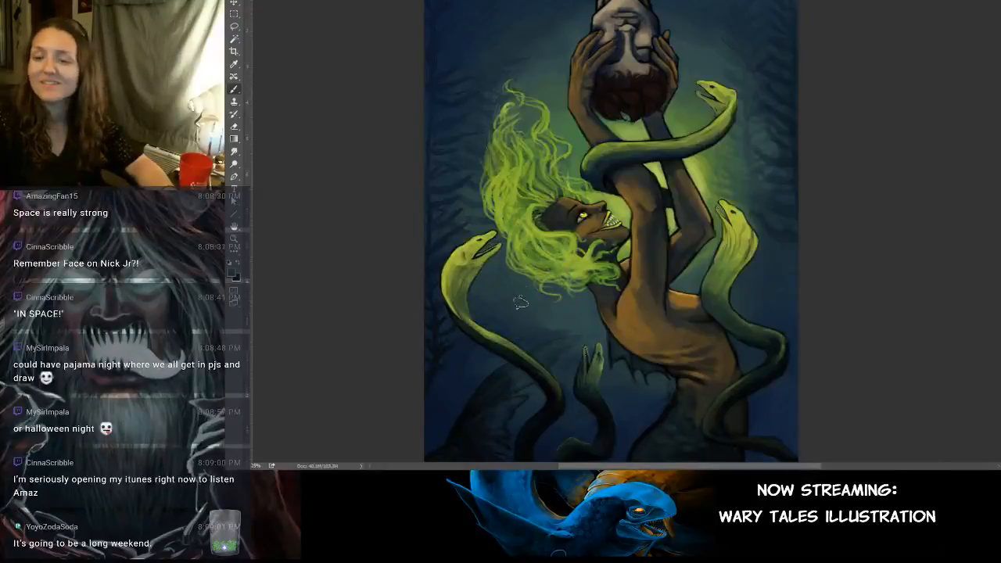
# Step: Compare the current illustration with its earlier layered version, focusing on the woman, the eels and the glowing background
pyautogui.moveTo(600, 208); pyautogui.dragTo(611, 247)
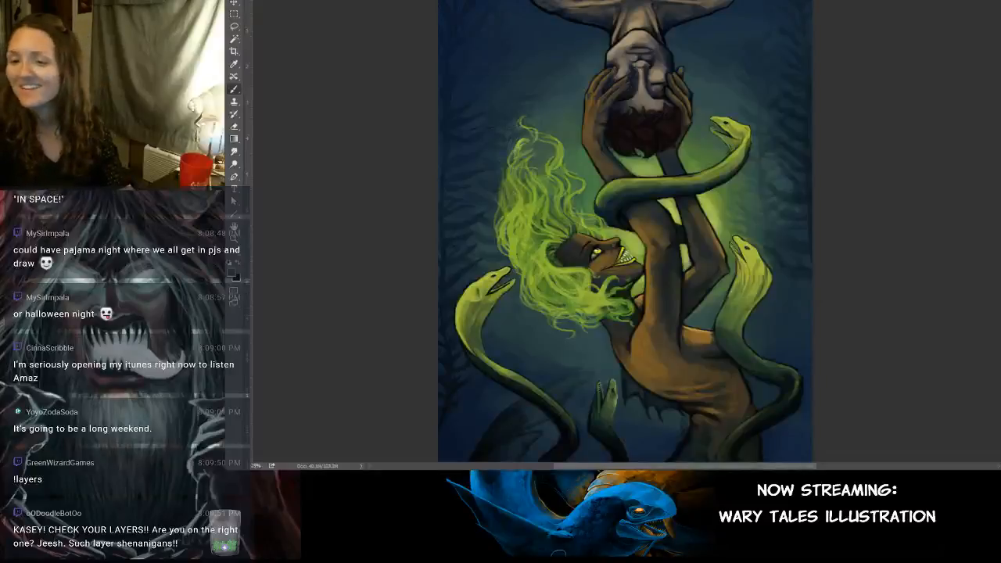
pyautogui.hotkey('ctrl', ',')
pyautogui.hotkey('ctrl', ',')
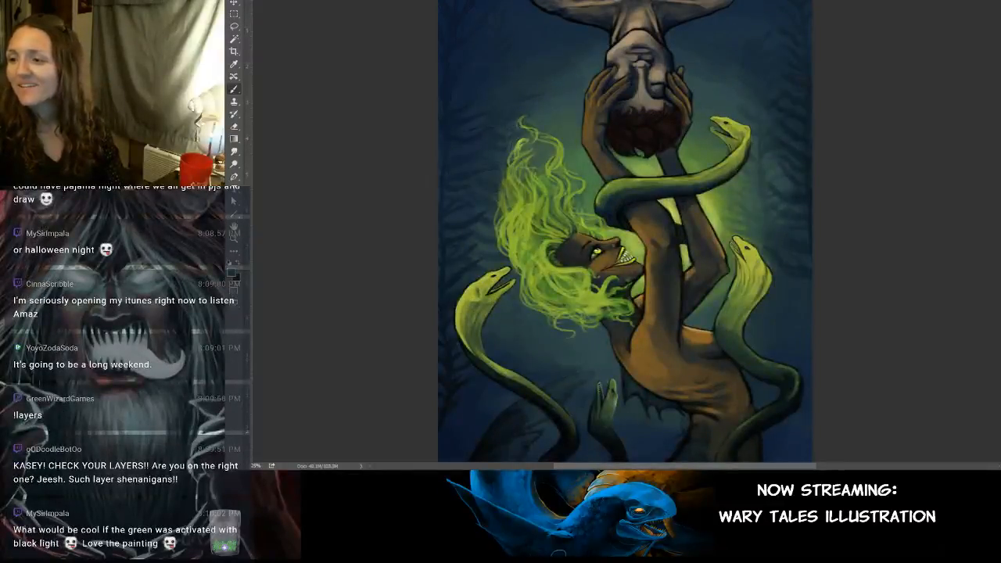
pyautogui.hotkey('ctrl', ',')
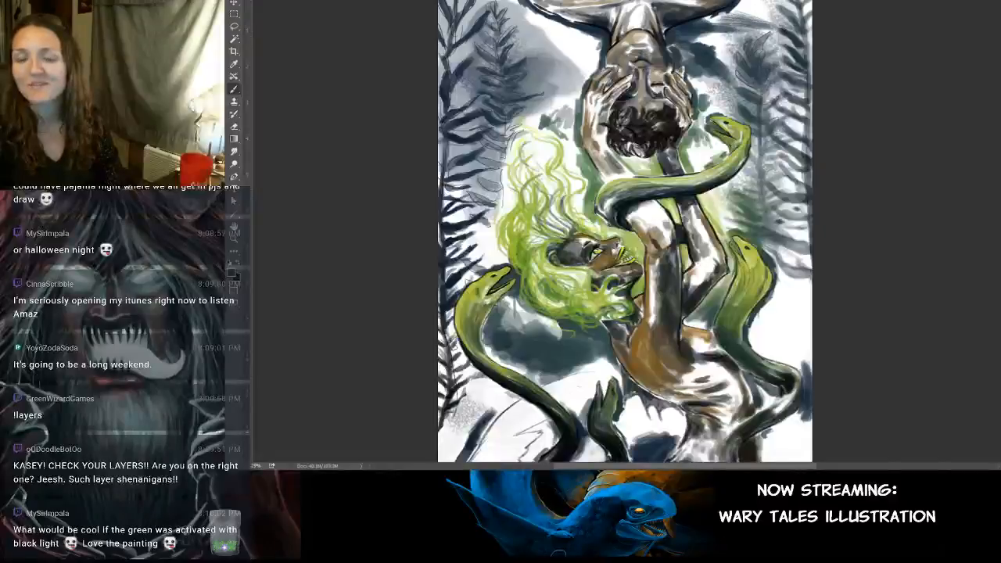
pyautogui.hotkey('ctrl', ',')
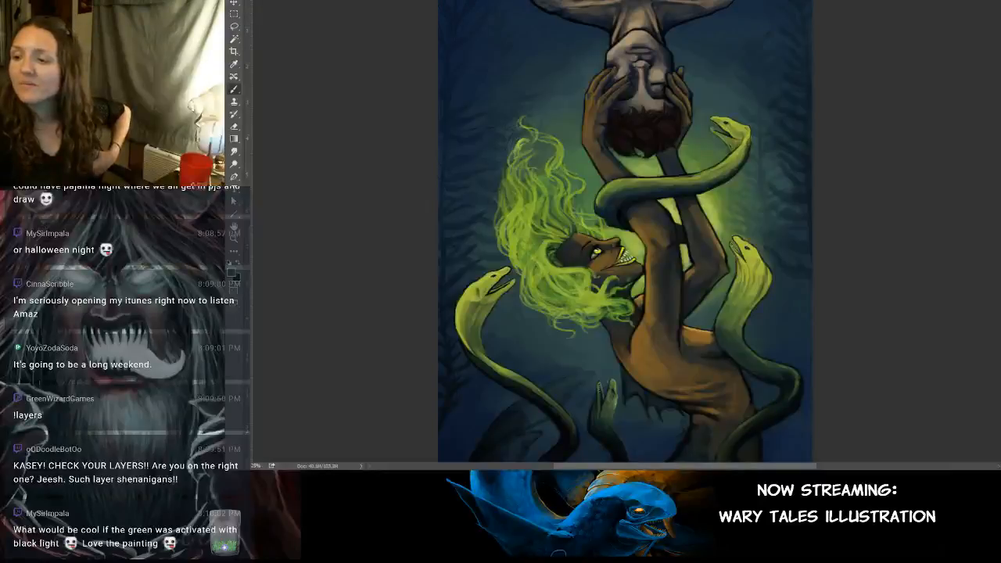
pyautogui.hotkey('ctrl', ',')
pyautogui.hotkey('ctrl', ',')
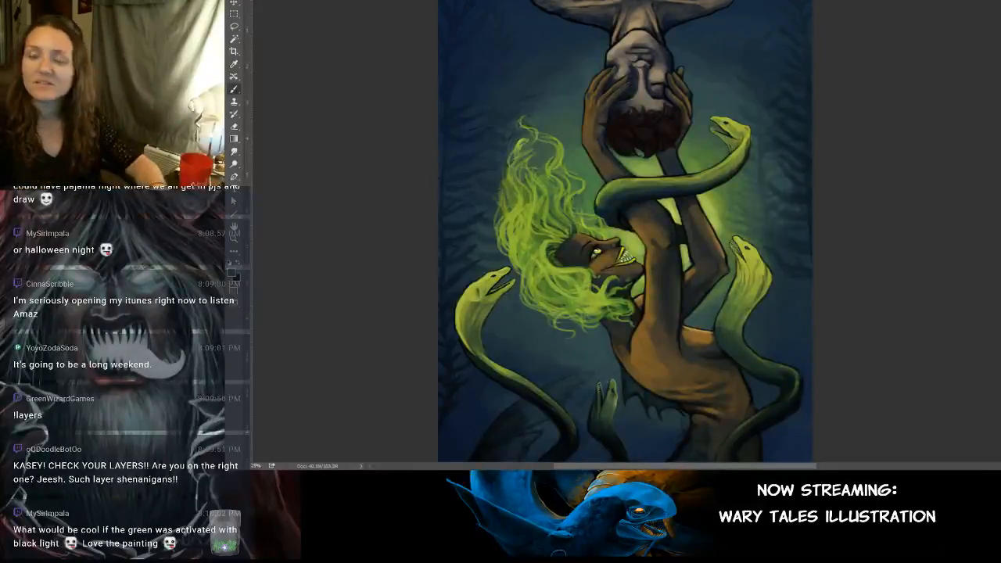
# Step: Sample the yellow-green skin colour and touch up the neck shading of the eel beside the woman's elbow
pyautogui.scroll(3, 625, 234)
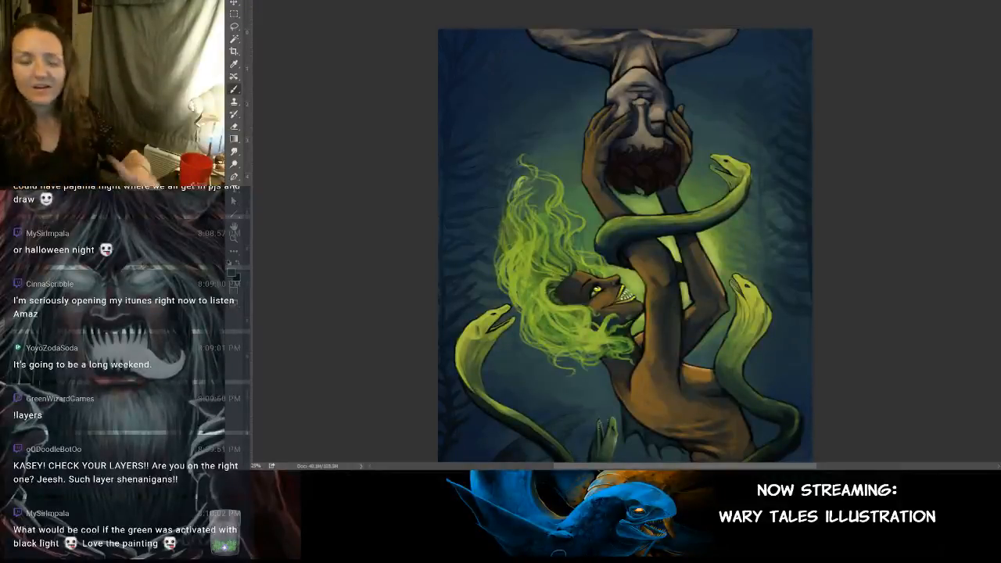
pyautogui.hotkey('ctrl', '+')
pyautogui.hotkey('ctrl', '+')
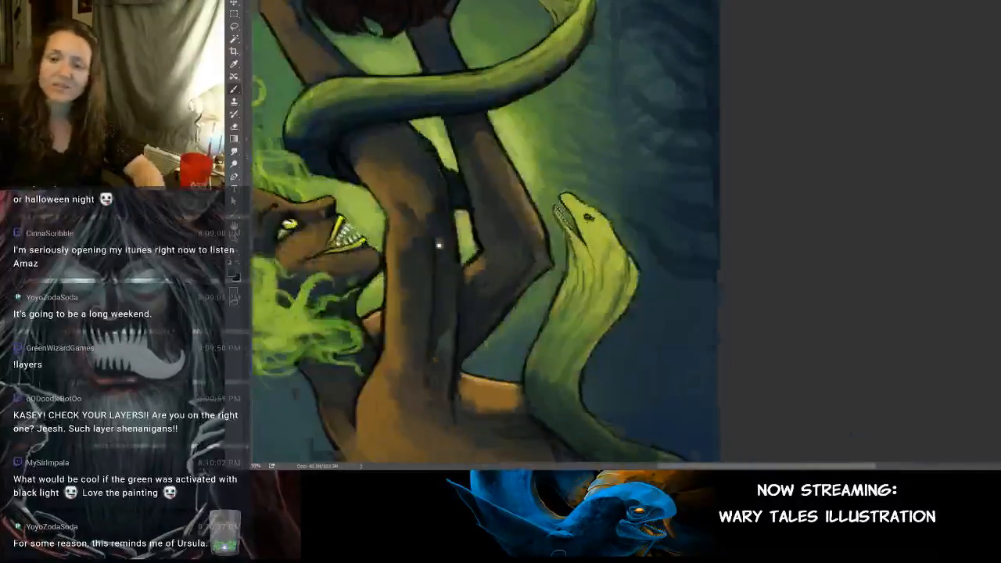
pyautogui.moveTo(439, 245); pyautogui.dragTo(394, 198)
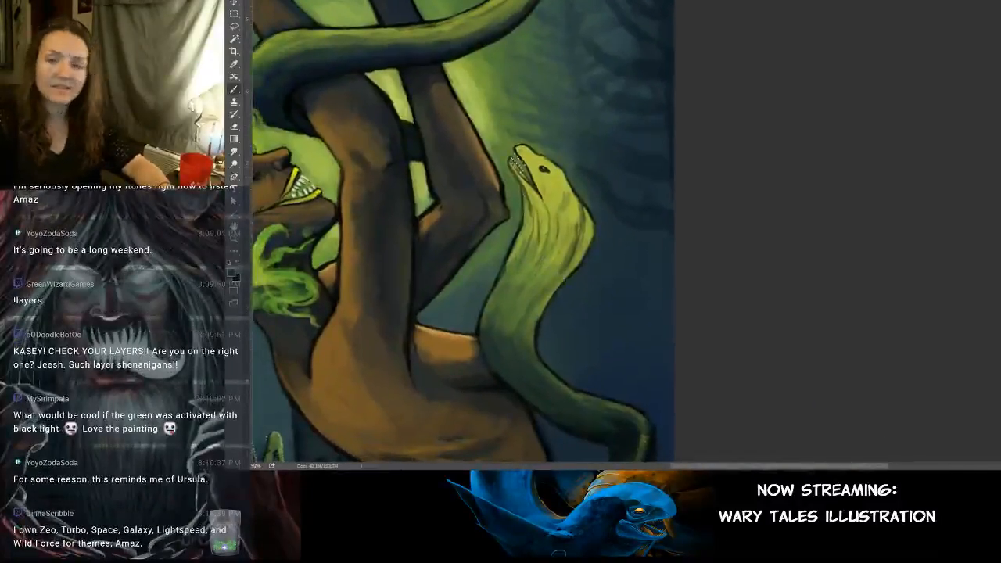
pyautogui.keyDown('alt'); pyautogui.click(575, 204); pyautogui.keyUp('alt')
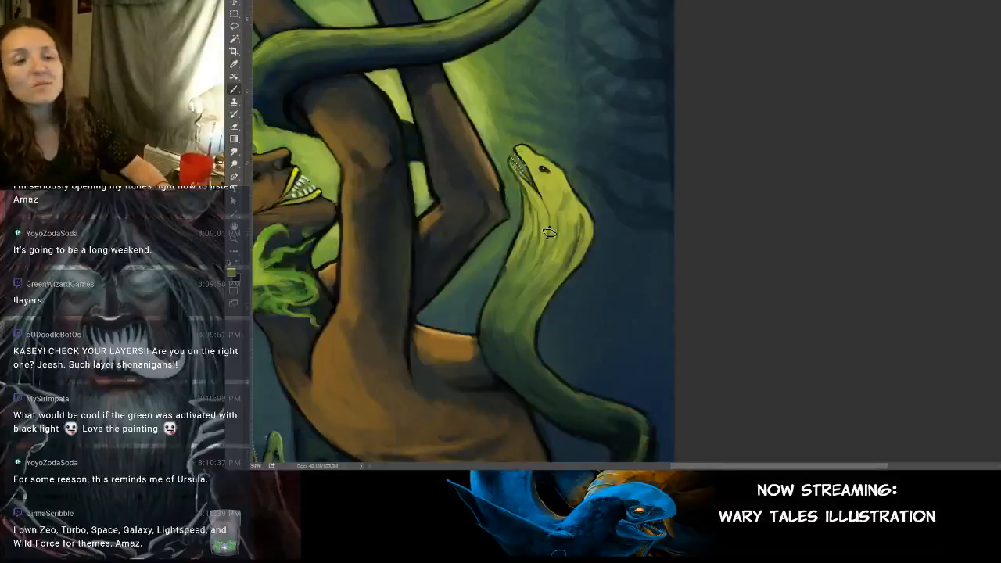
pyautogui.moveTo(493, 287)
pyautogui.mouseDown()
pyautogui.moveTo(623, 311)
pyautogui.moveTo(654, 366)
pyautogui.mouseUp()
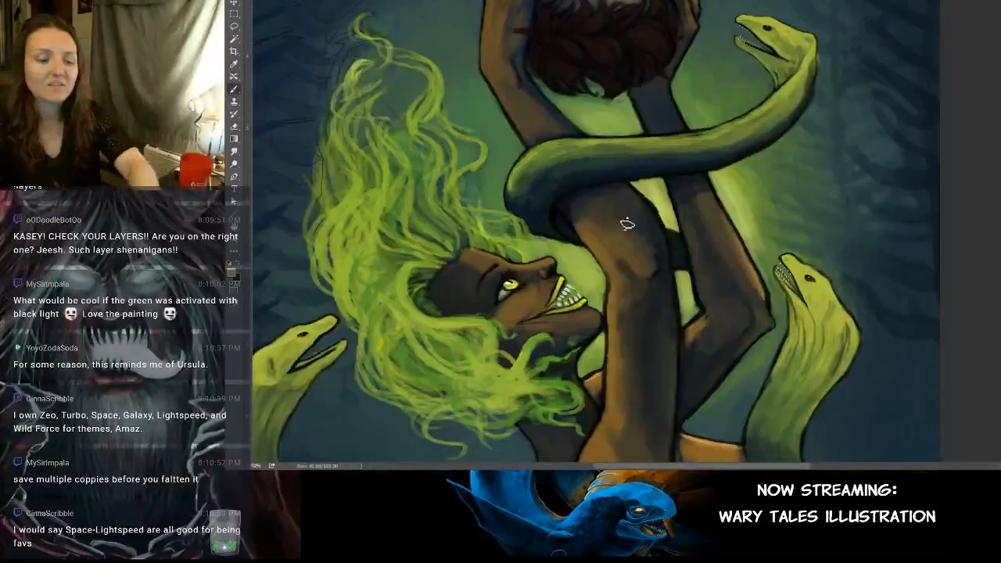
# Step: Touch up the dark shading on the woman's raised arms just below the coiled eel
pyautogui.hotkey('ctrl', '-')
pyautogui.scroll(3, 626, 224)
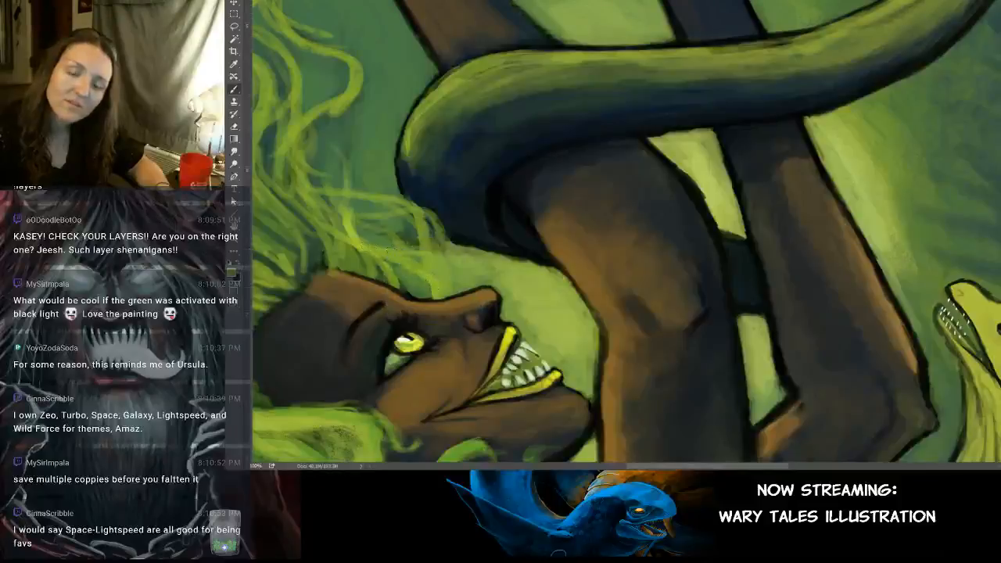
pyautogui.moveTo(388, 235); pyautogui.dragTo(360, 270)
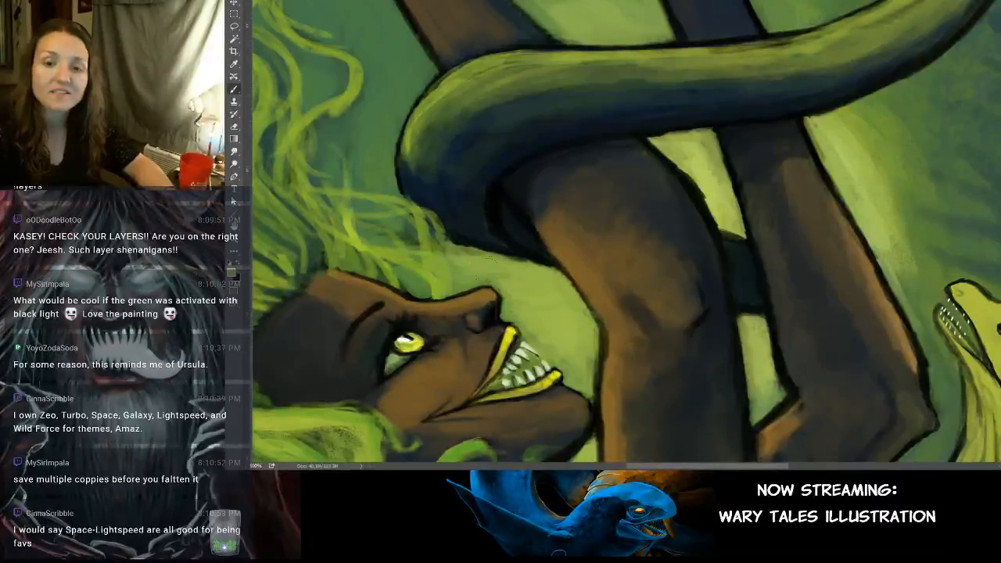
pyautogui.moveTo(468, 122); pyautogui.dragTo(502, 145)
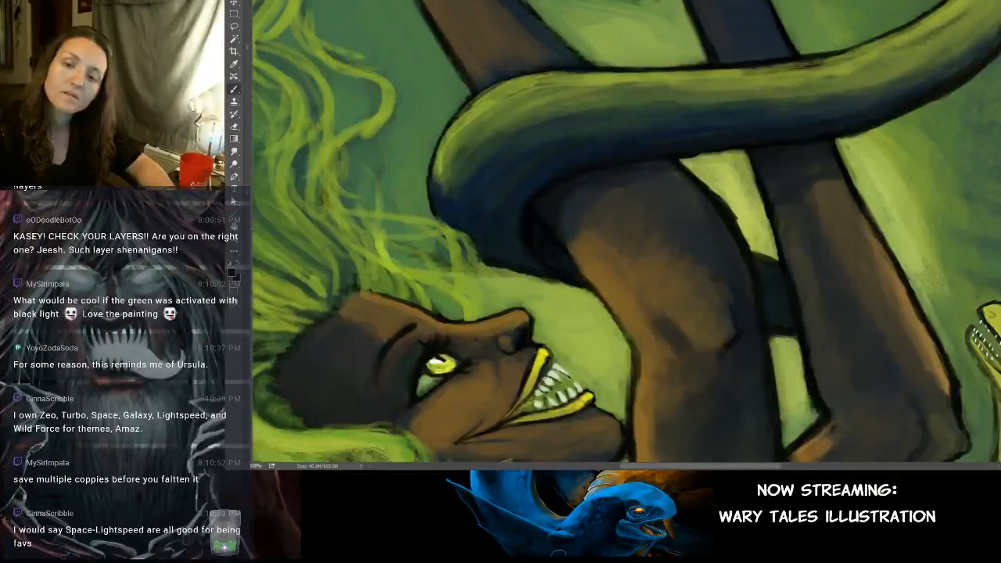
pyautogui.moveTo(762, 287); pyautogui.dragTo(636, 216)
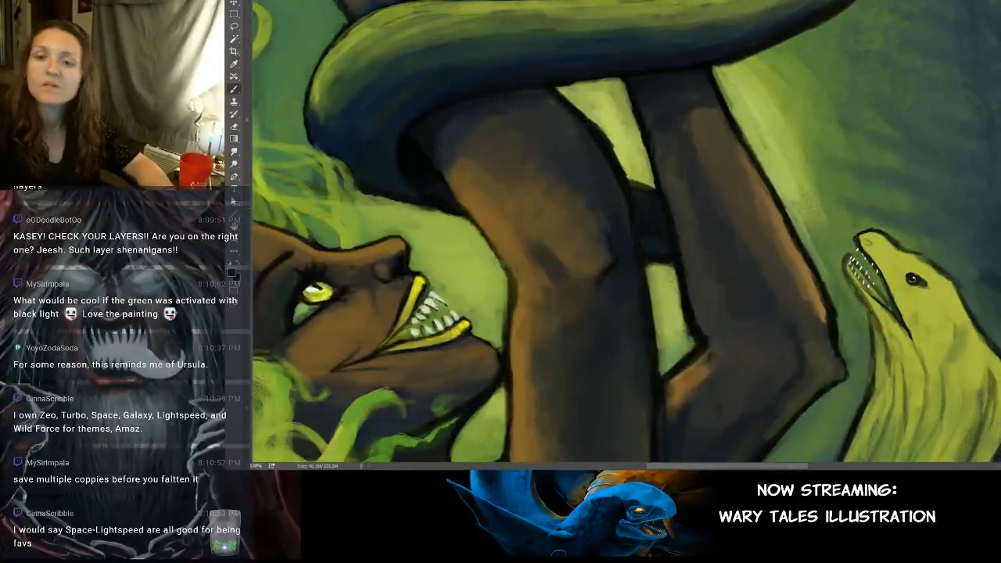
pyautogui.moveTo(605, 167)
pyautogui.mouseDown()
pyautogui.moveTo(655, 205)
pyautogui.moveTo(646, 194)
pyautogui.mouseUp()
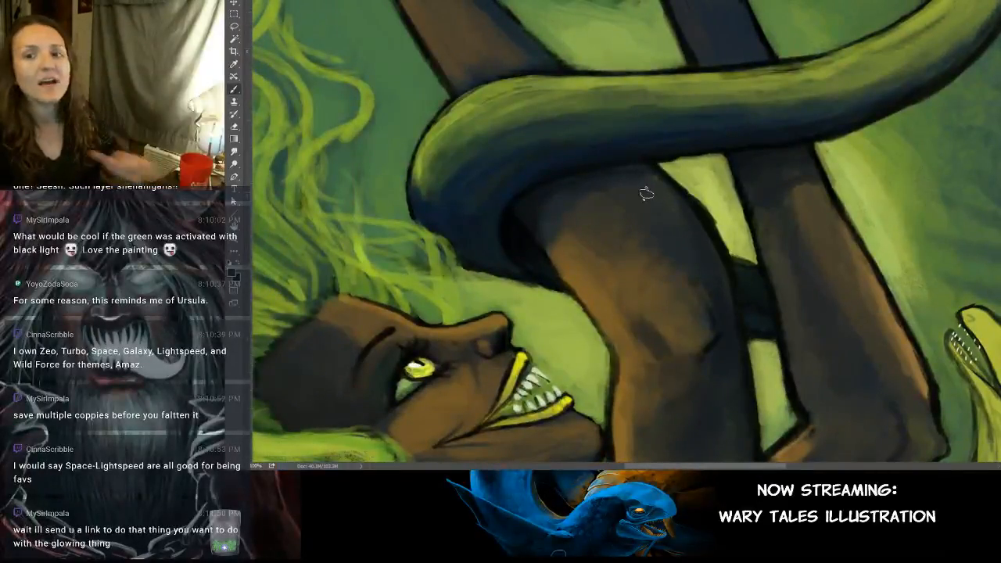
# Step: Compare the whole illustration with the early rough colour version, then restore the current painting
pyautogui.hotkey('ctrl', '-')
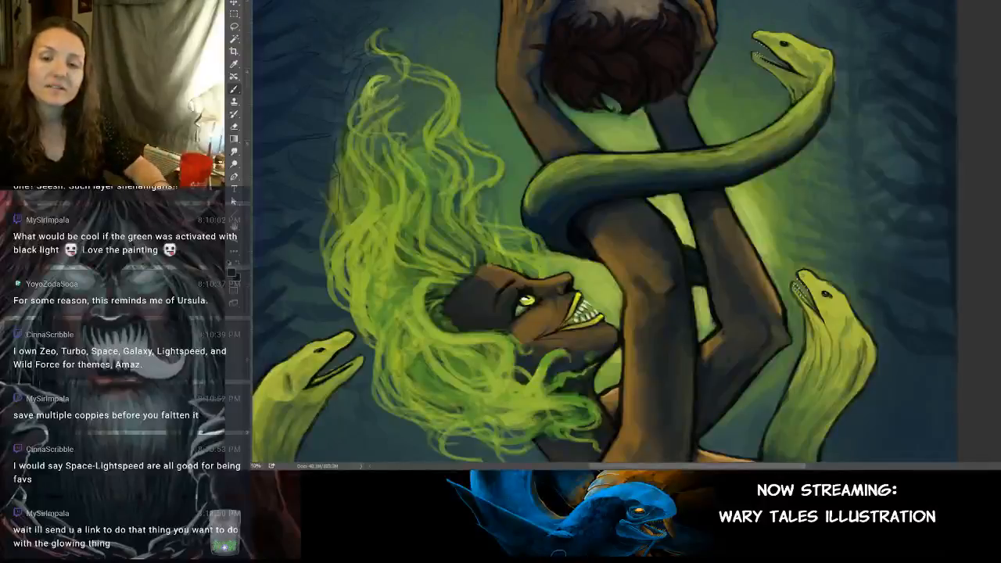
pyautogui.scroll(3, 605, 231)
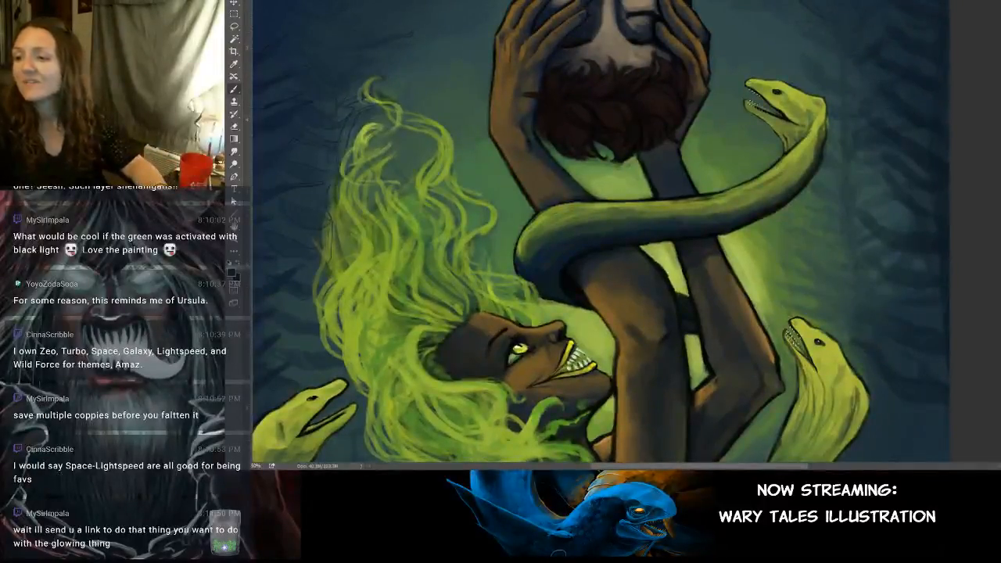
pyautogui.hotkey('ctrl', ',')
pyautogui.hotkey('ctrl', ',')
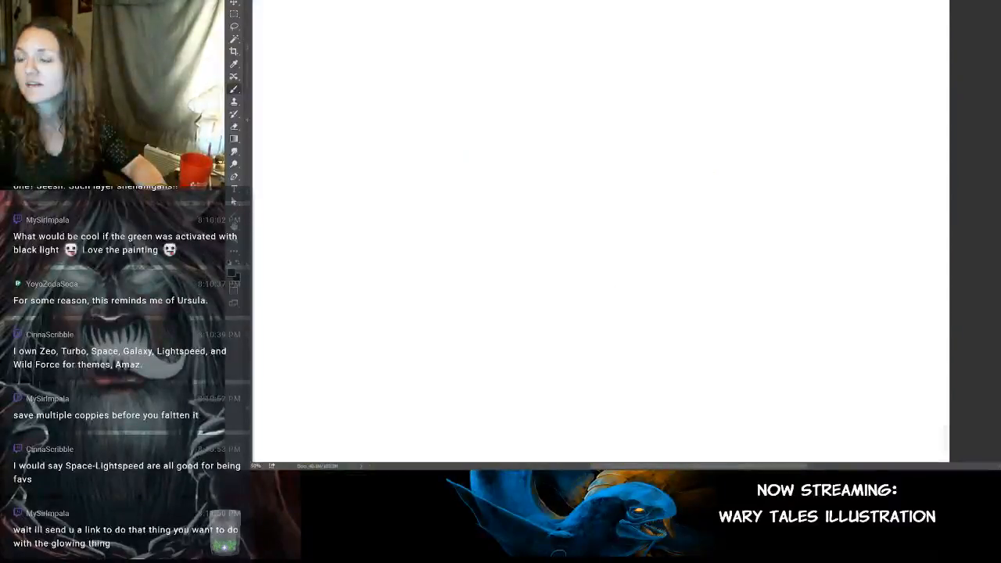
pyautogui.hotkey('ctrl', ',')
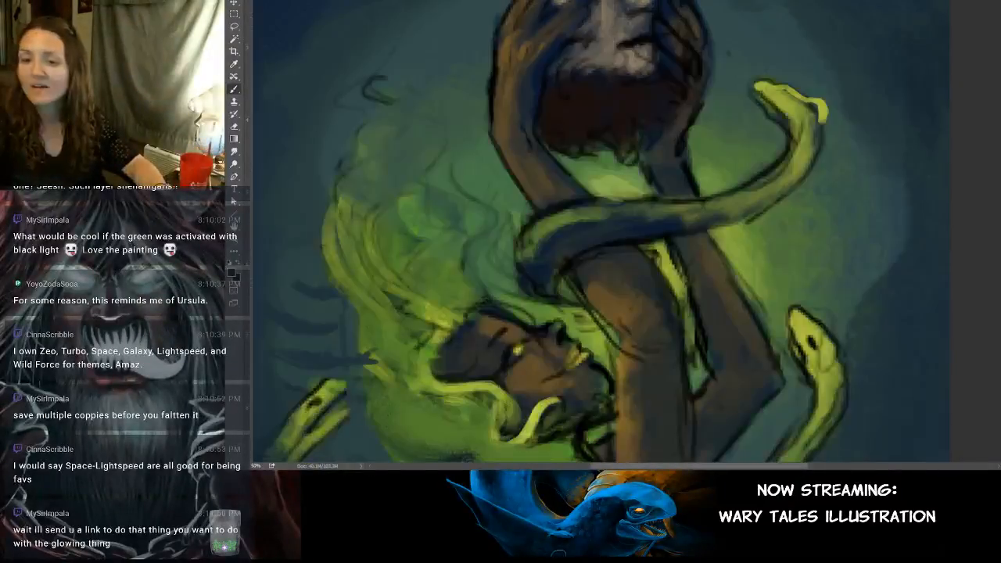
pyautogui.hotkey('ctrl', '-')
pyautogui.hotkey('ctrl', '-')
pyautogui.hotkey('ctrl', '-')
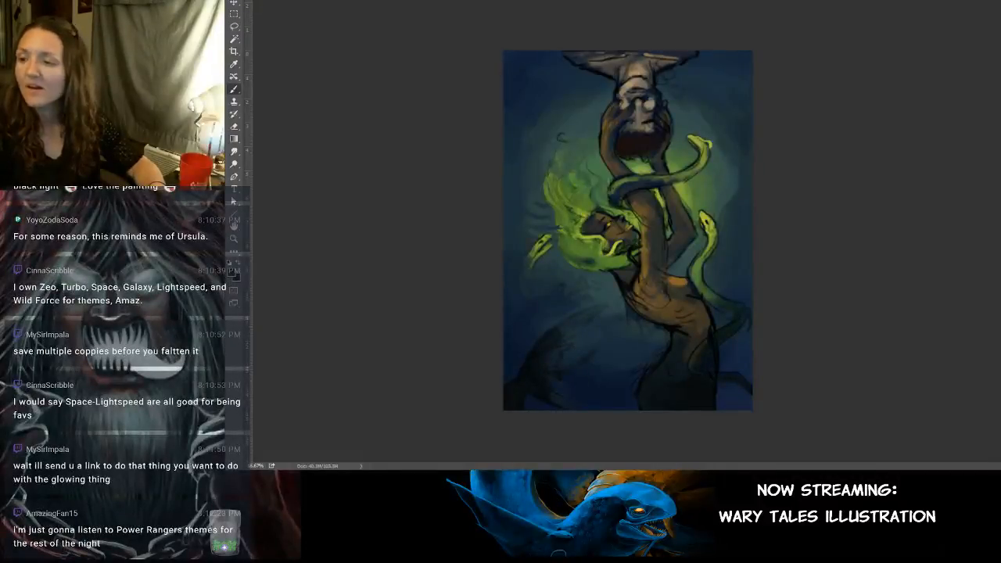
pyautogui.hotkey('ctrl', 'z')
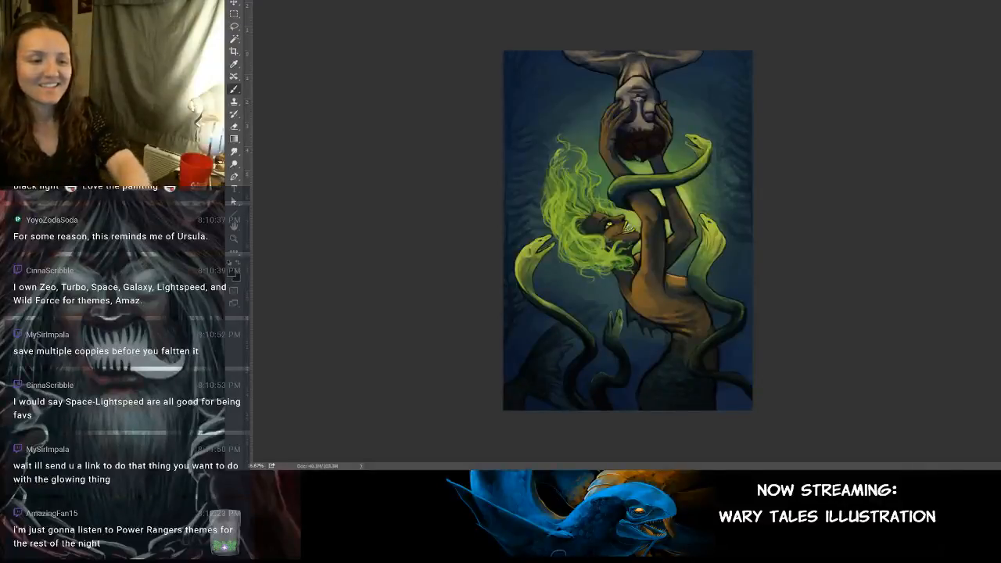
# Step: Choose a fine brush and paint two rows of tiny white teeth along the lower jaw of the eel beside the woman's hair
pyautogui.hotkey('ctrl', '+')
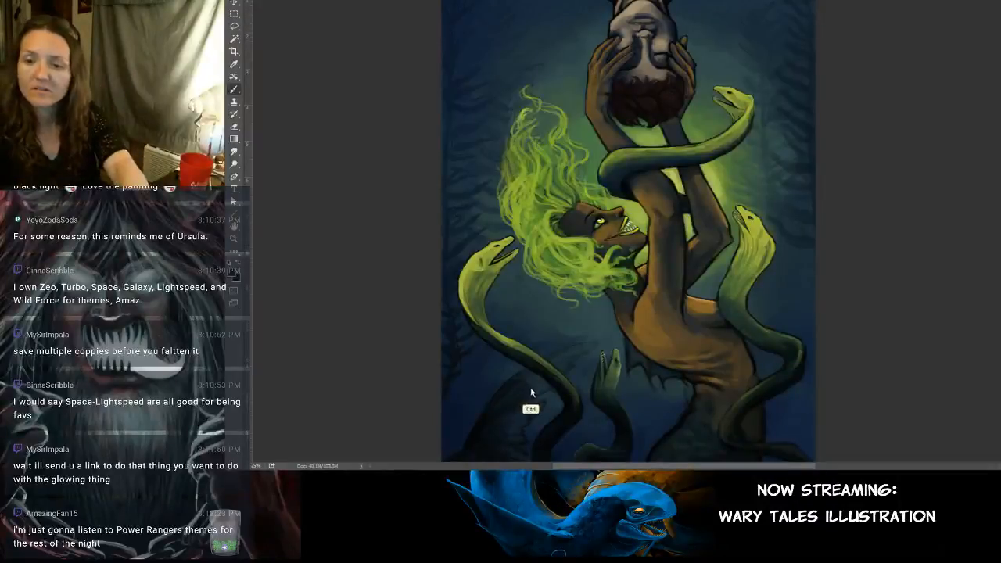
pyautogui.scroll(10, 621, 231)
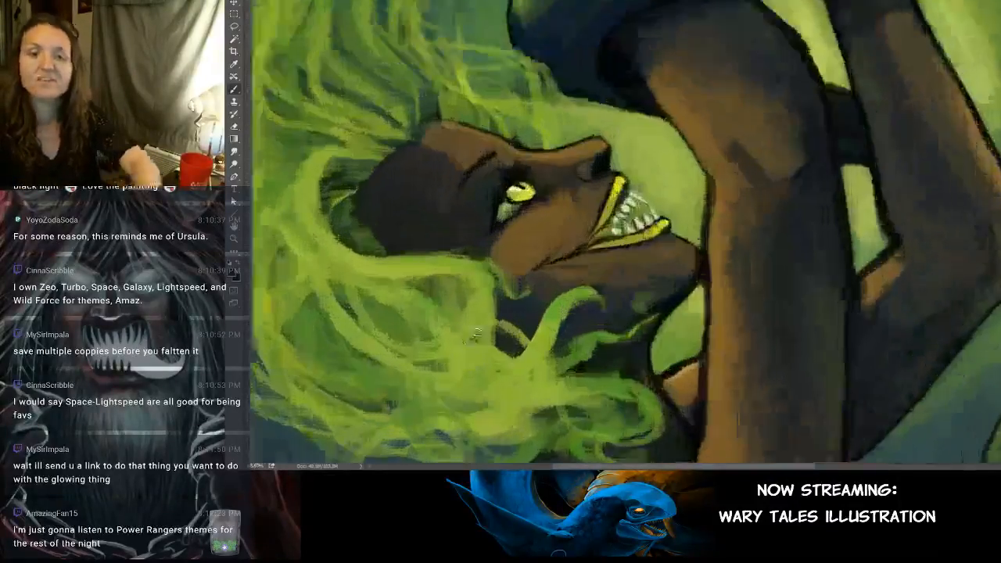
pyautogui.rightClick(545, 327)
pyautogui.click(497, 352)
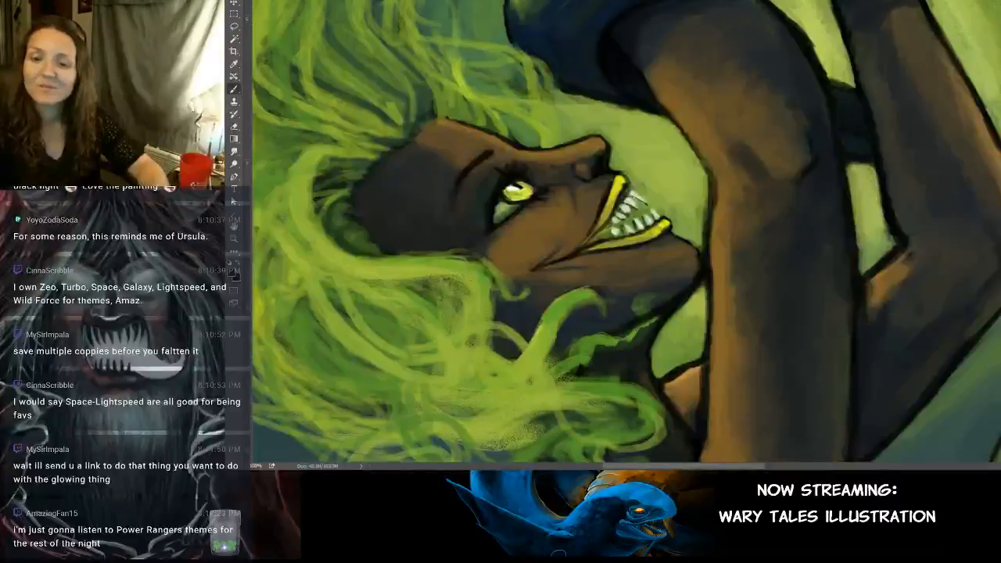
pyautogui.moveTo(569, 375); pyautogui.dragTo(860, 359)
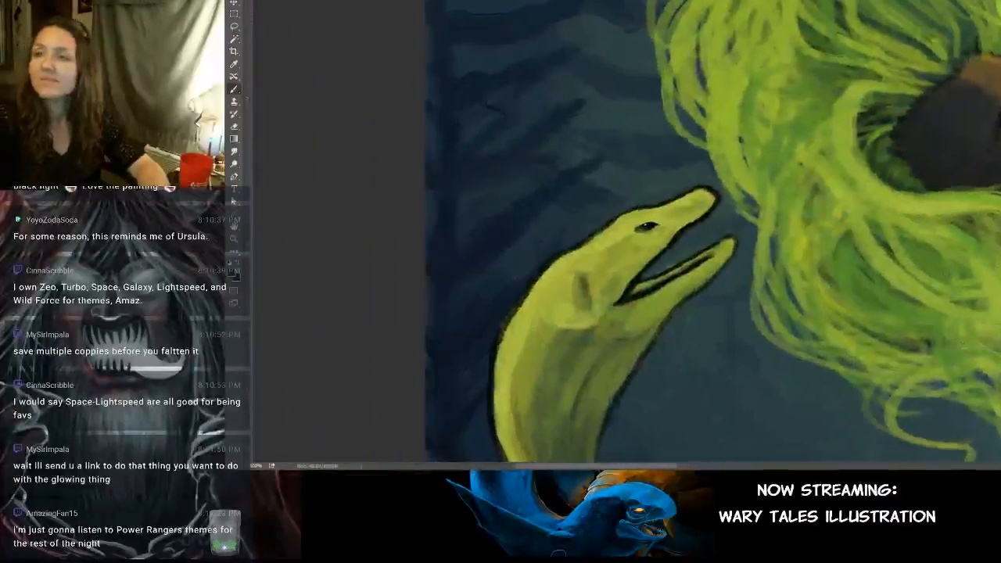
pyautogui.scroll(3, 626, 227)
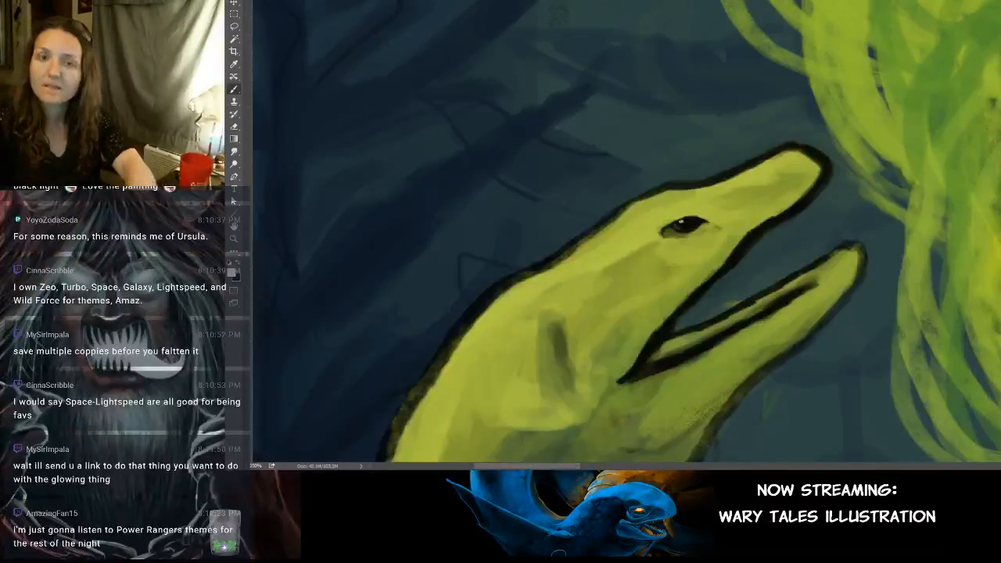
pyautogui.click(251, 2)
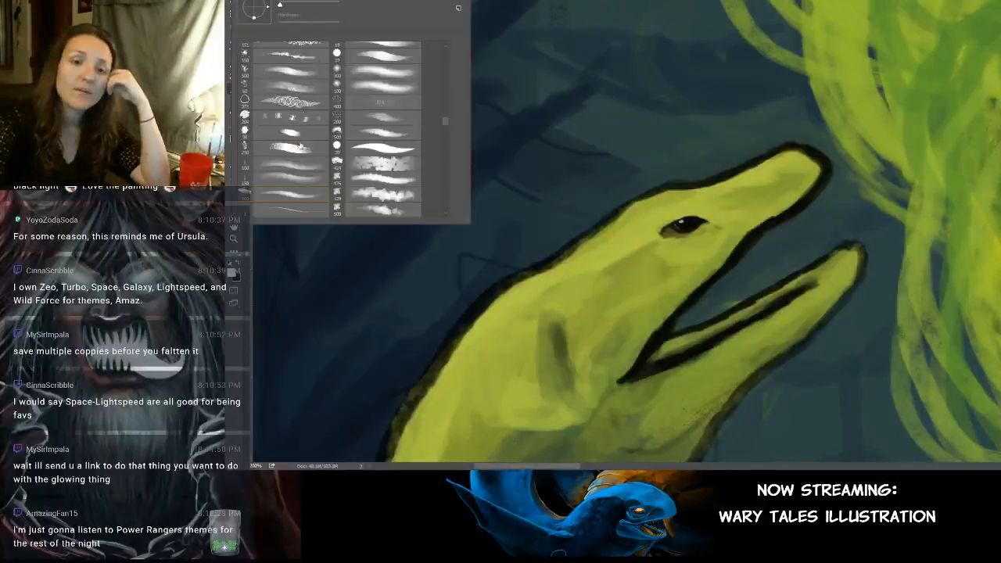
pyautogui.doubleClick(296, 211)
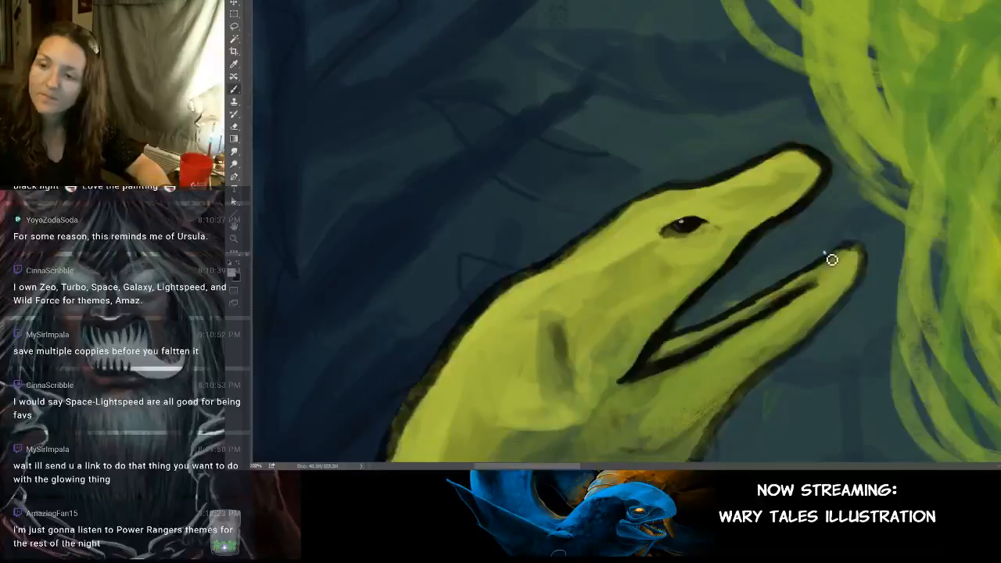
pyautogui.moveTo(814, 266); pyautogui.dragTo(768, 287)
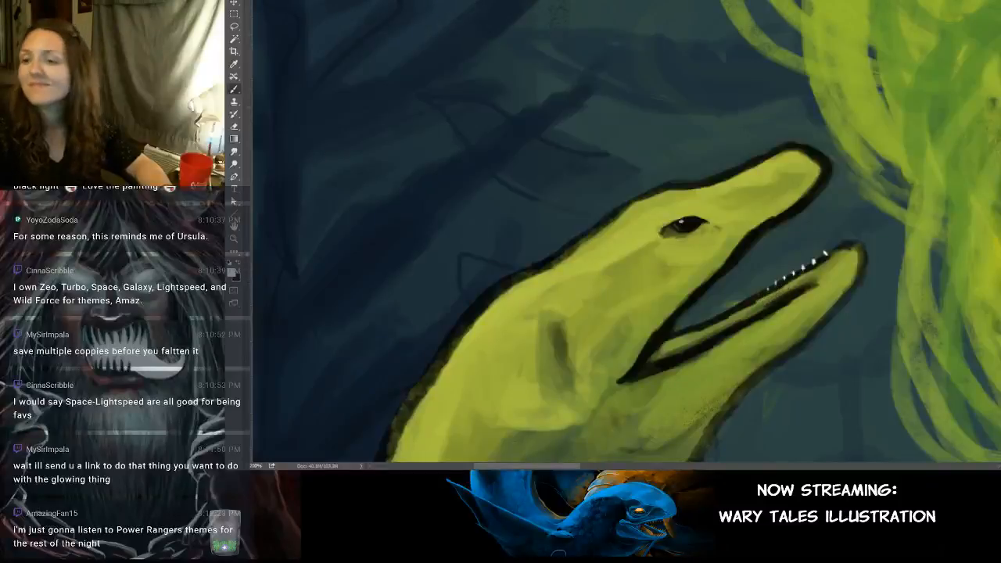
pyautogui.moveTo(835, 253)
pyautogui.mouseDown()
pyautogui.moveTo(846, 249)
pyautogui.moveTo(836, 263)
pyautogui.mouseUp()
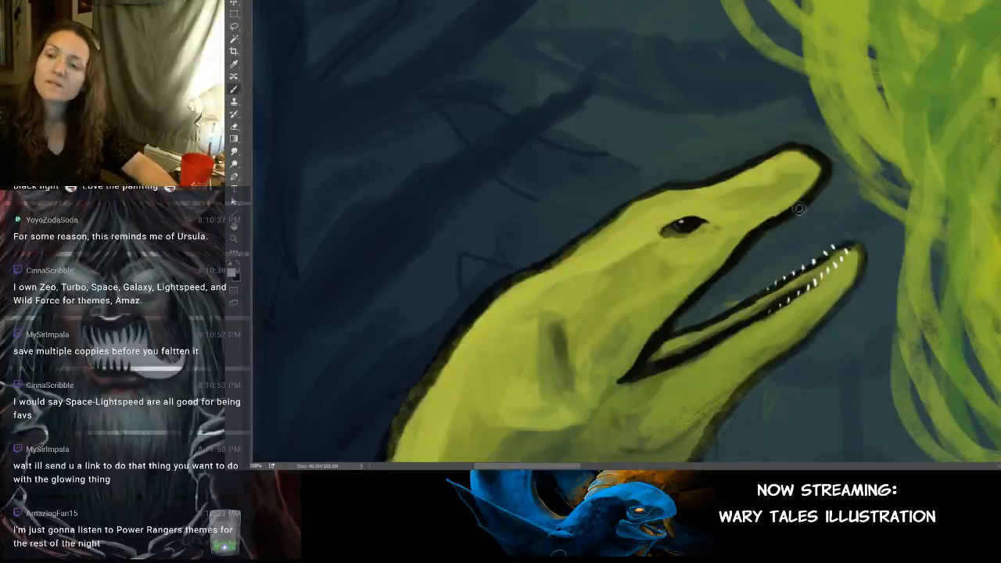
# Step: Add a row of tiny white teeth under the same eel's upper jaw and a small dark nostril on its snout
pyautogui.moveTo(819, 197); pyautogui.dragTo(763, 248)
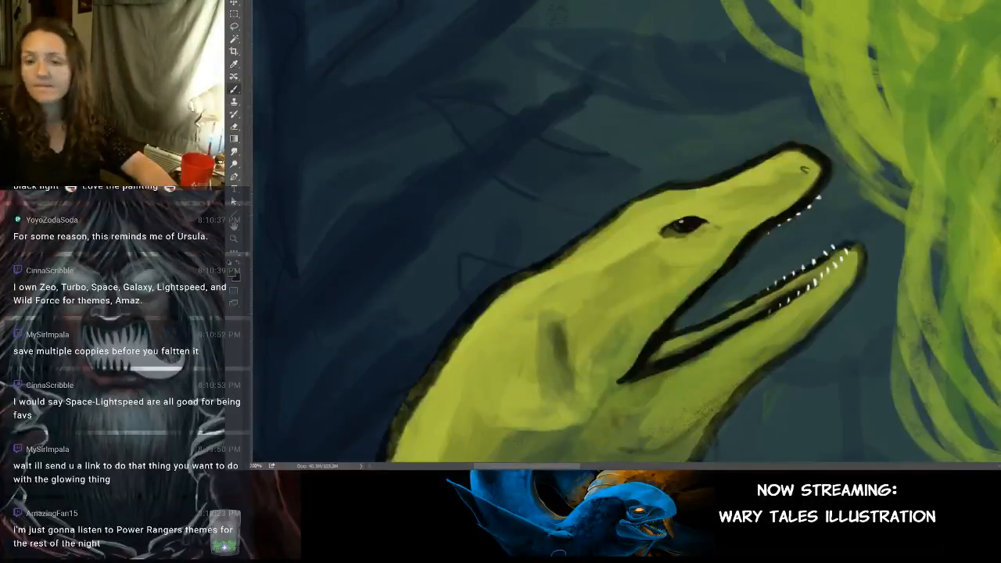
pyautogui.hotkey('ctrl', '-')
pyautogui.hotkey('ctrl', '-')
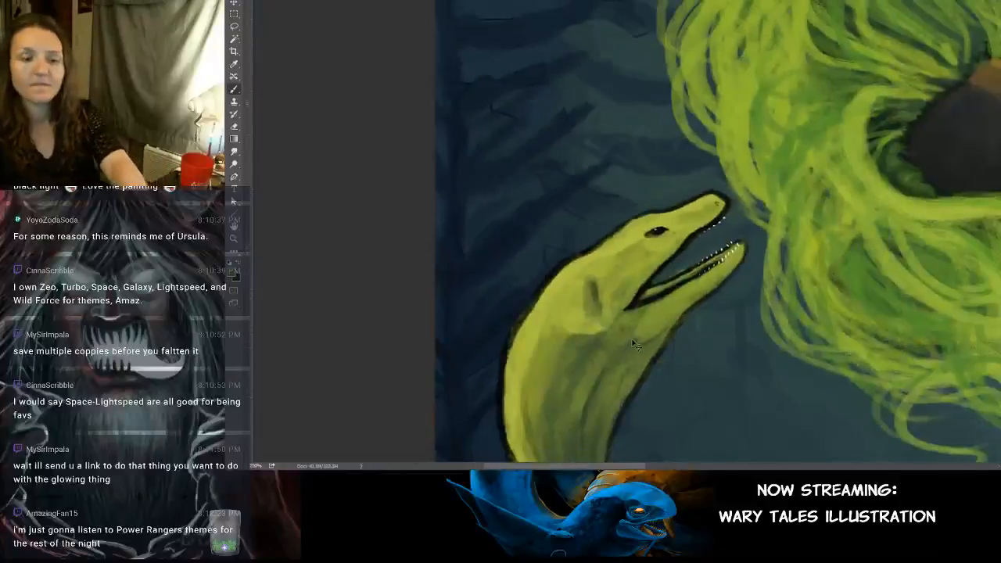
pyautogui.hotkey('ctrl', '-')
pyautogui.hotkey('ctrl', '-')
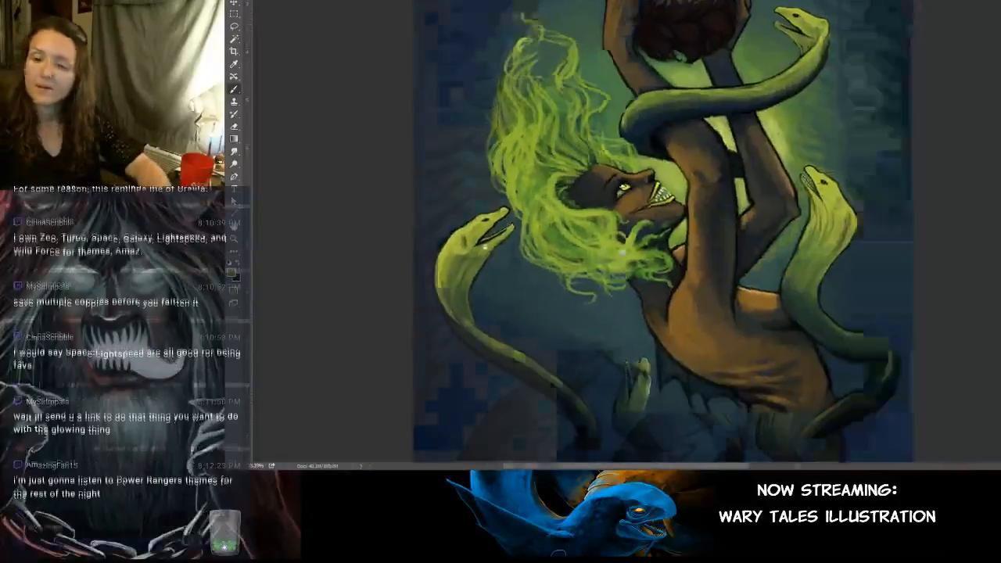
# Step: Sample tones along the curving body of the eel below the woman's hair and touch up its shading
pyautogui.moveTo(662, 276); pyautogui.dragTo(614, 252)
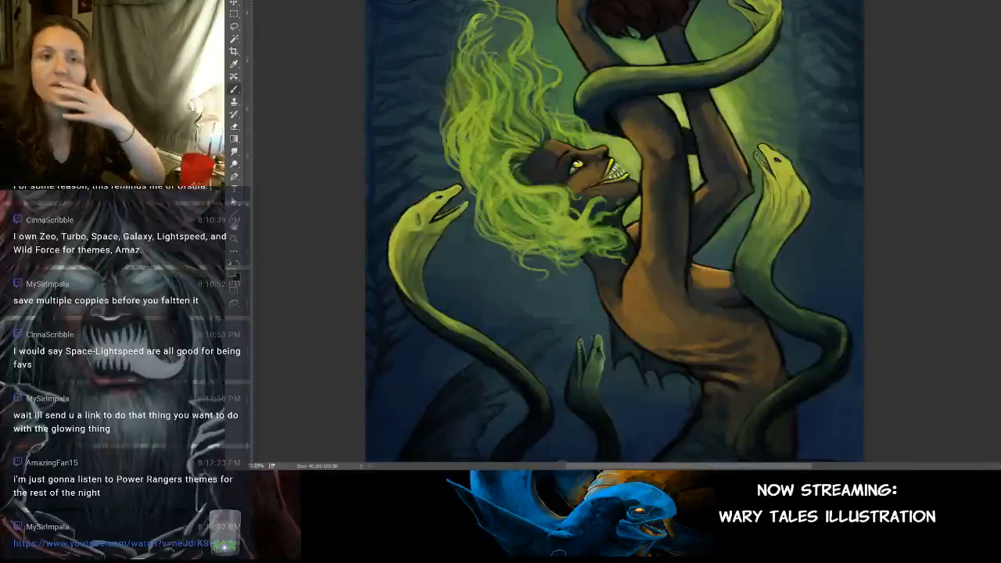
pyautogui.click(239, 2)
pyautogui.press('Escape')
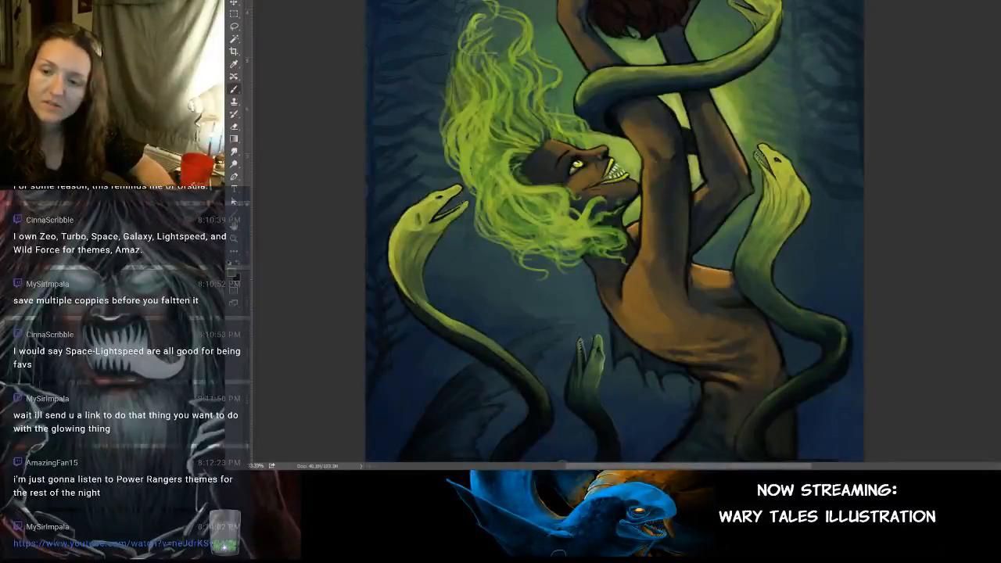
pyautogui.keyDown('alt'); pyautogui.click(470, 330); pyautogui.keyUp('alt')
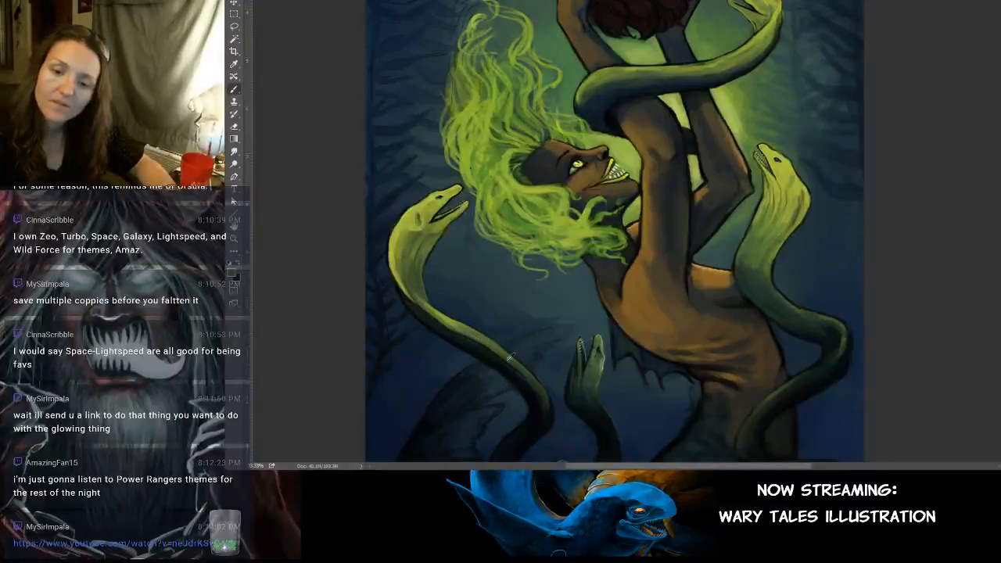
pyautogui.keyDown('alt'); pyautogui.click(538, 382); pyautogui.keyUp('alt')
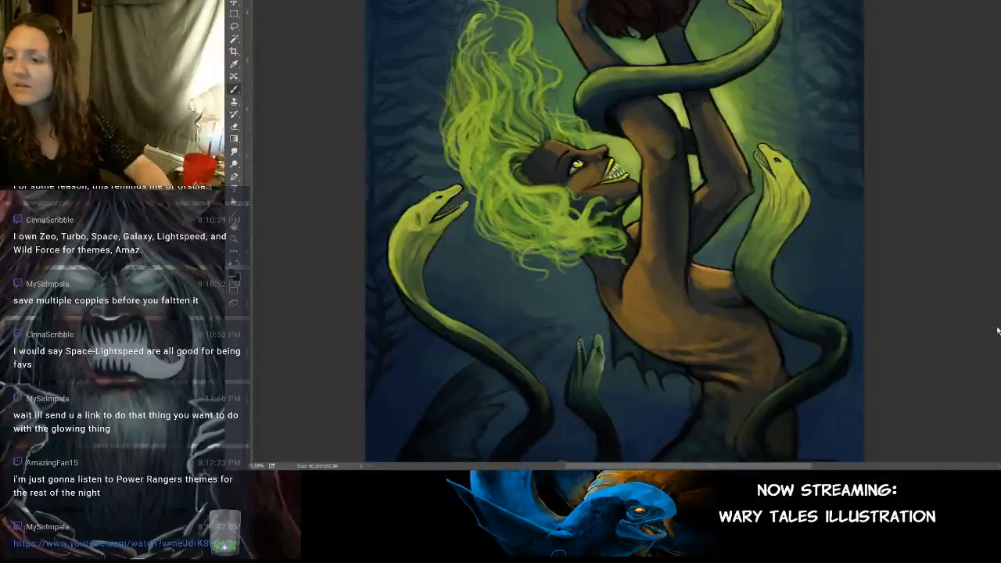
# Step: Examine the woman's face, her raised arms, the man's hair and the coiled eel up close for remaining flaws
pyautogui.scroll(5, 618, 220)
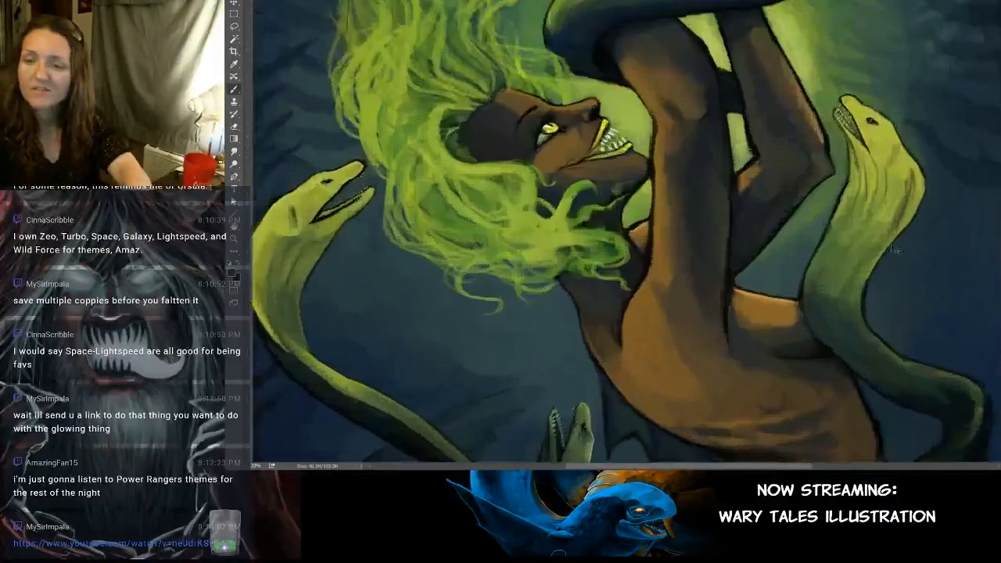
pyautogui.scroll(4, 746, 234)
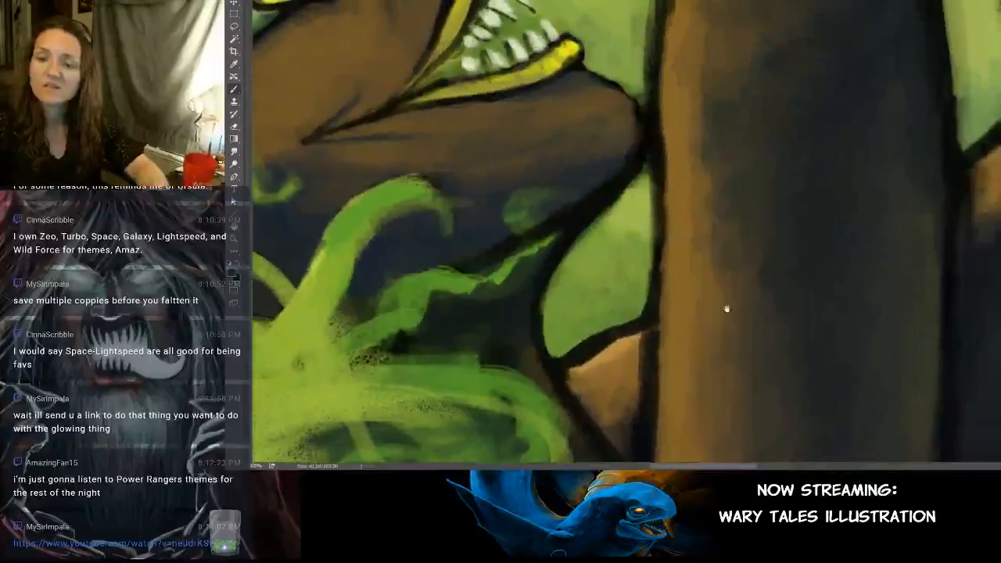
pyautogui.scroll(5, 757, 211)
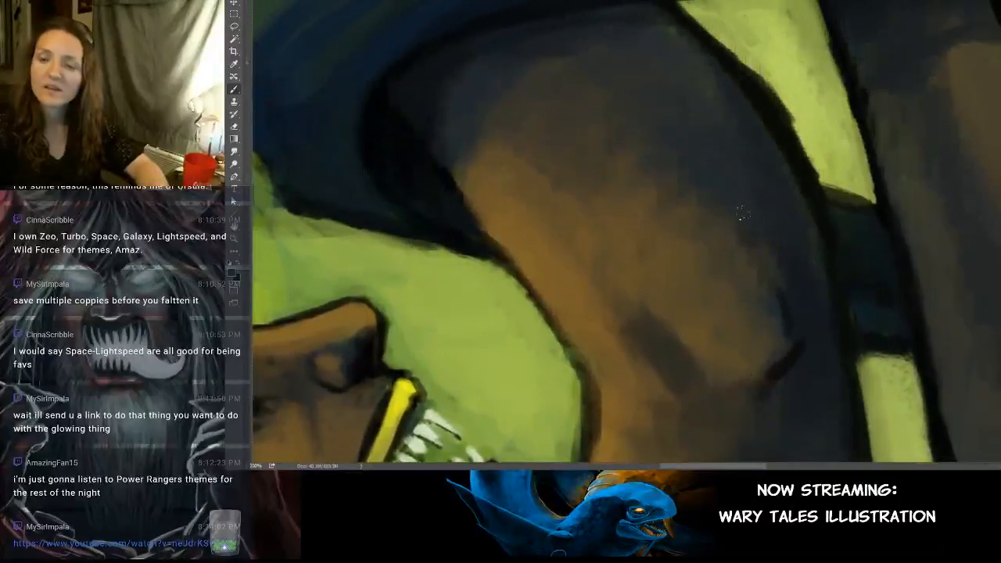
pyautogui.scroll(-5, 789, 238)
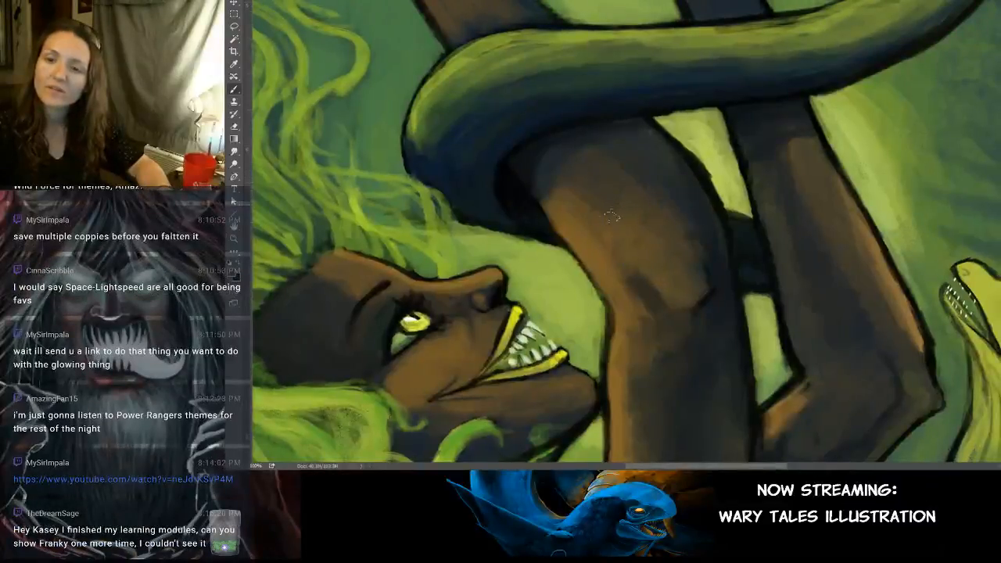
pyautogui.moveTo(629, 178); pyautogui.dragTo(703, 273)
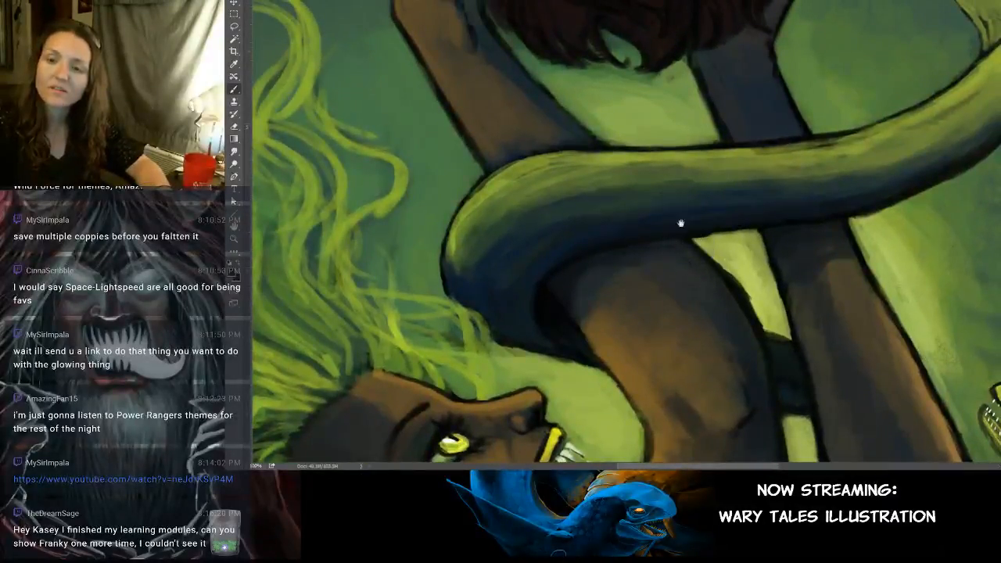
pyautogui.moveTo(681, 222); pyautogui.dragTo(708, 279)
pyautogui.moveTo(636, 202); pyautogui.dragTo(684, 261)
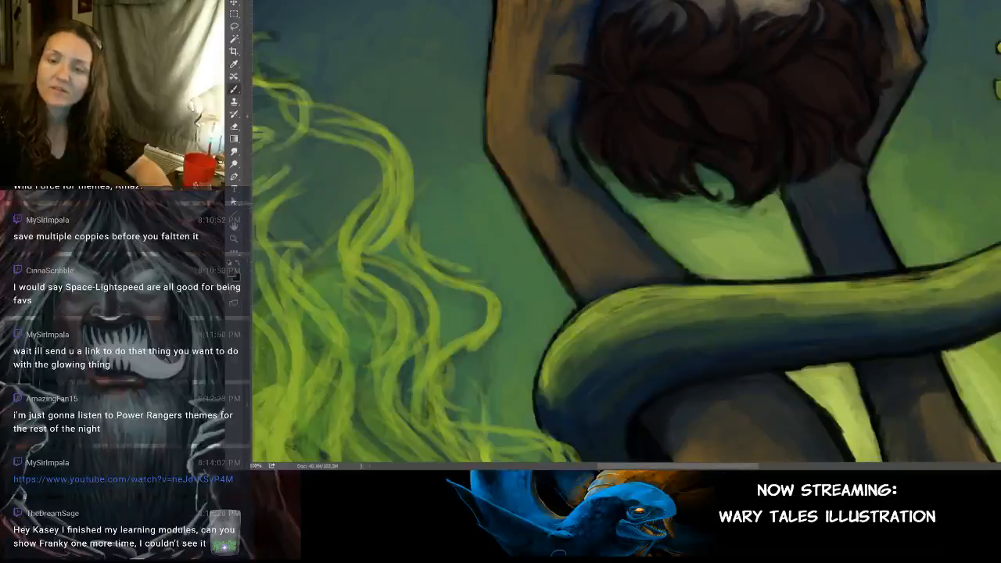
pyautogui.moveTo(609, 218)
pyautogui.mouseDown()
pyautogui.moveTo(671, 269)
pyautogui.moveTo(648, 269)
pyautogui.moveTo(601, 226)
pyautogui.mouseUp()
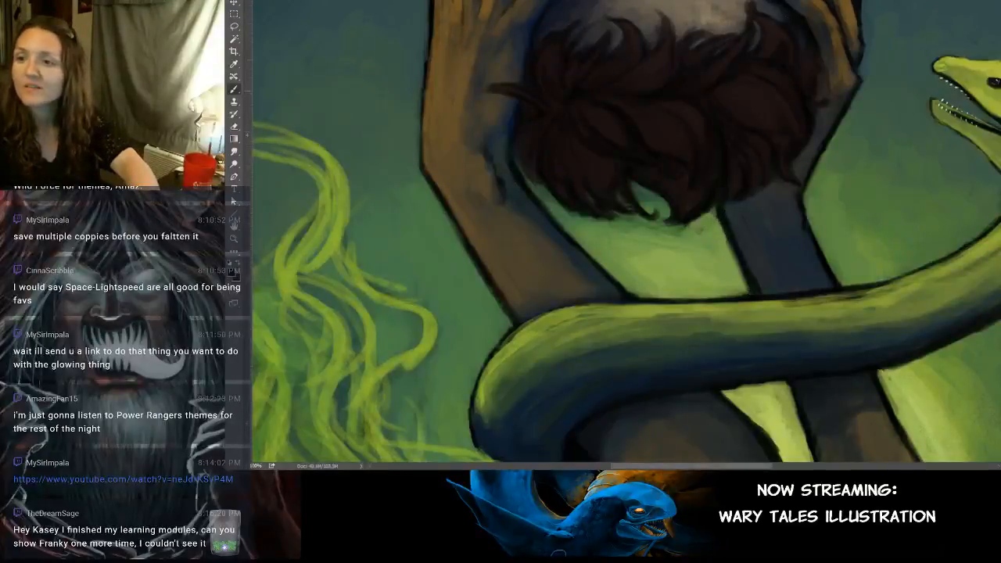
pyautogui.hotkey('ctrl', '-')
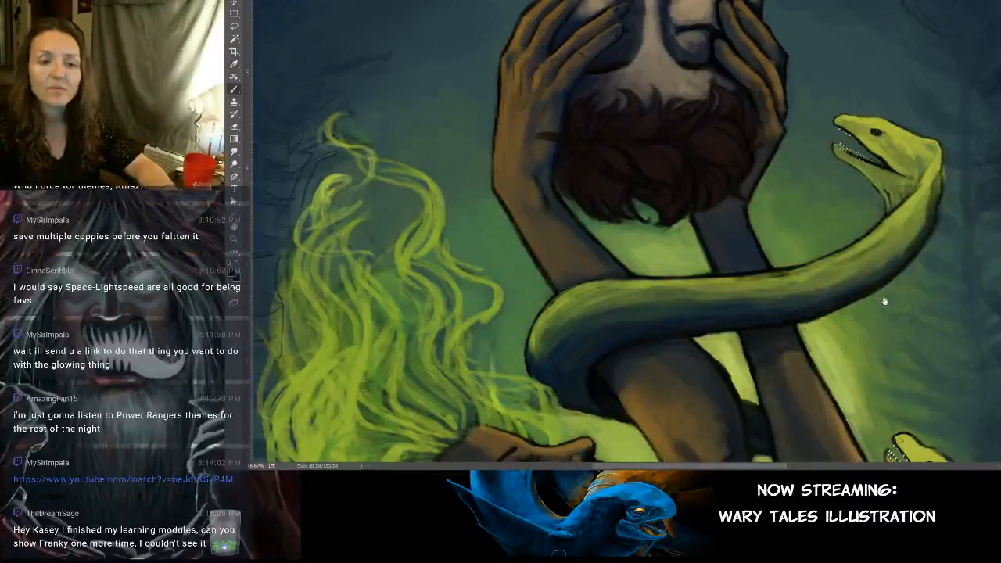
pyautogui.moveTo(883, 301); pyautogui.dragTo(812, 286)
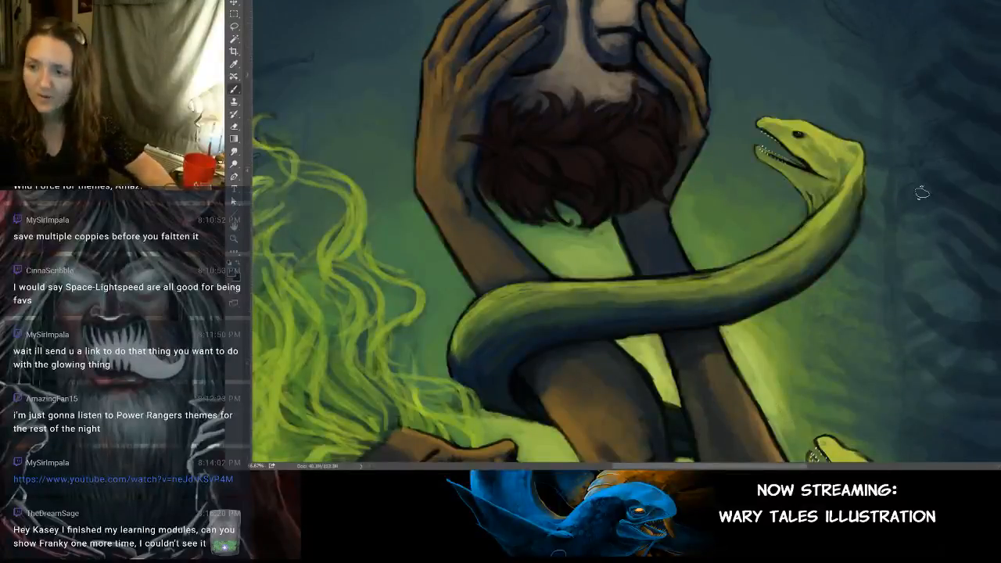
# Step: Save the illustration and review the whole composition from the man's shoulders down to the eels' tails
pyautogui.hotkey('ctrl', 's')
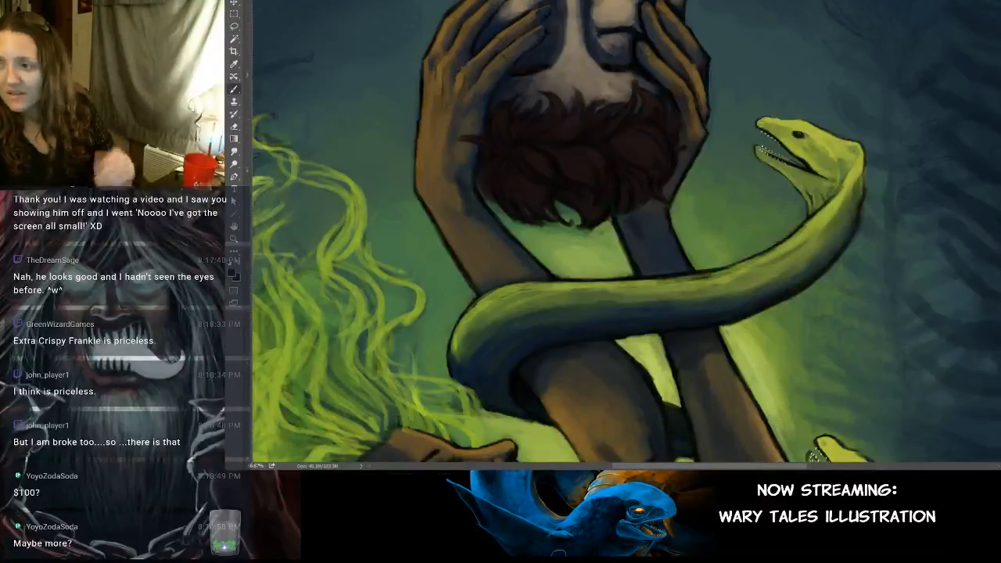
pyautogui.hotkey('ctrl', '-')
pyautogui.hotkey('ctrl', '-')
pyautogui.hotkey('ctrl', '-')
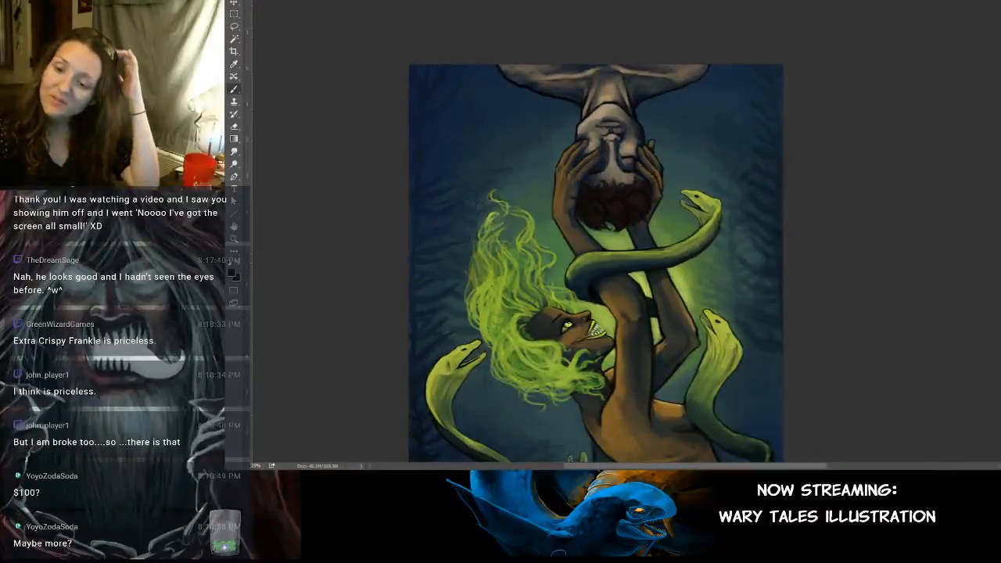
pyautogui.scroll(-5, 999, 227)
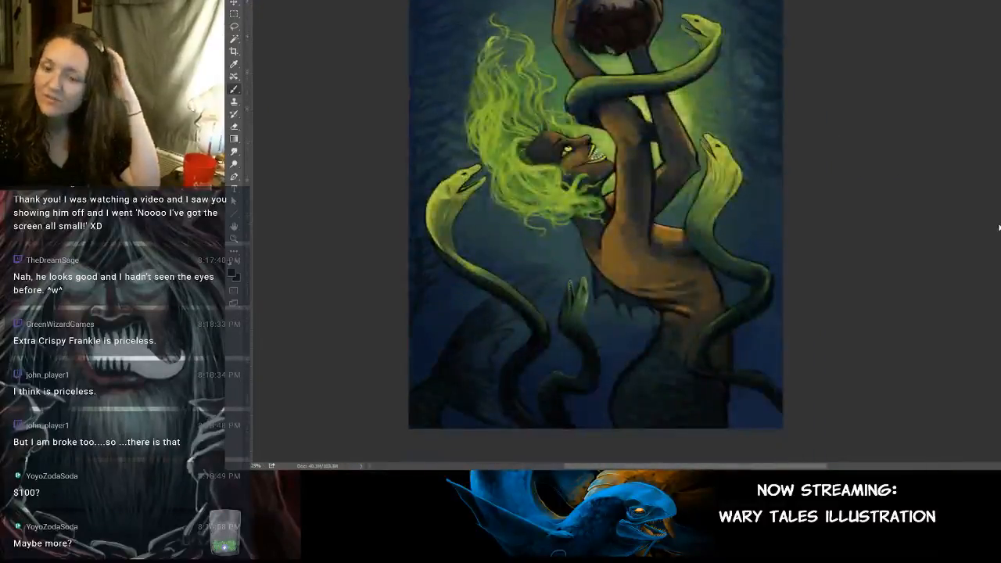
pyautogui.scroll(2, 998, 219)
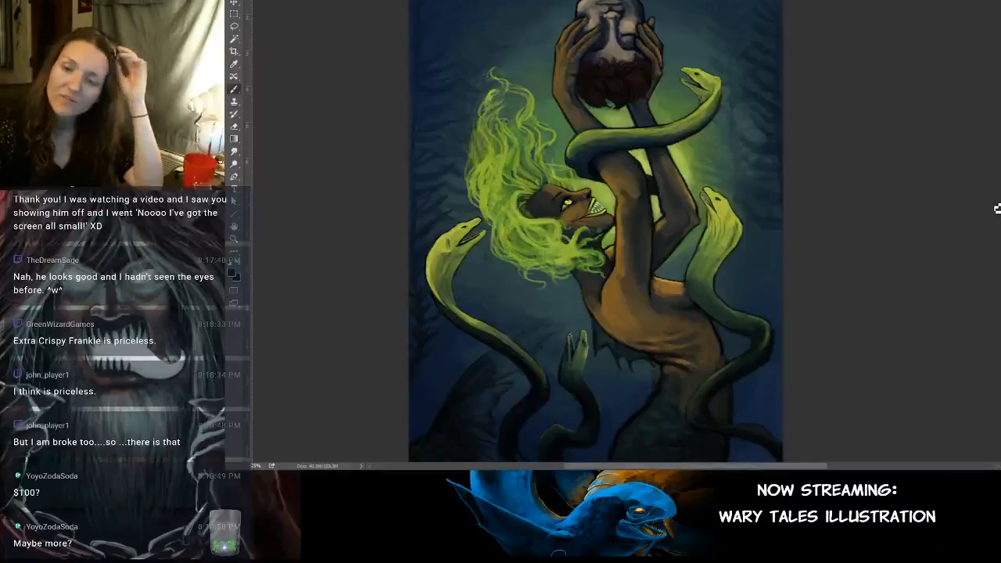
pyautogui.scroll(3, 596, 232)
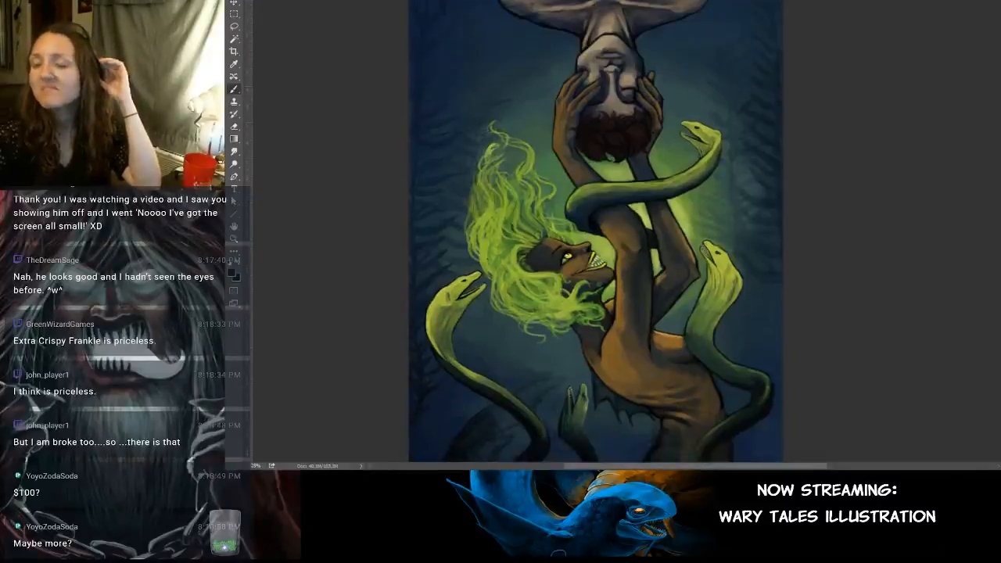